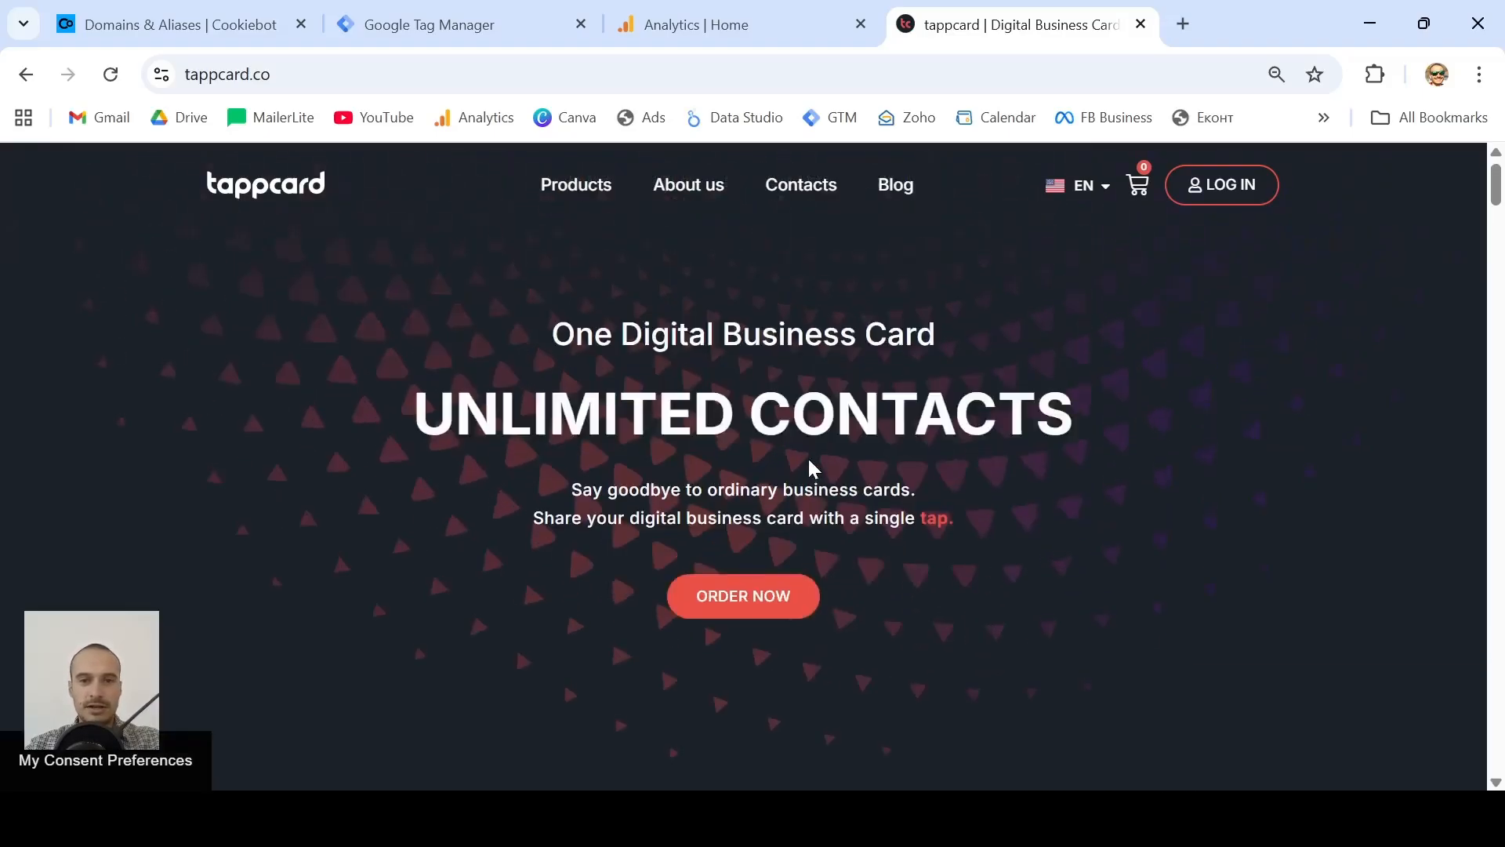
- Move from the Tag Manager tags page to Cookiebot's still-empty Domains & Aliases page
left_click(394, 17)
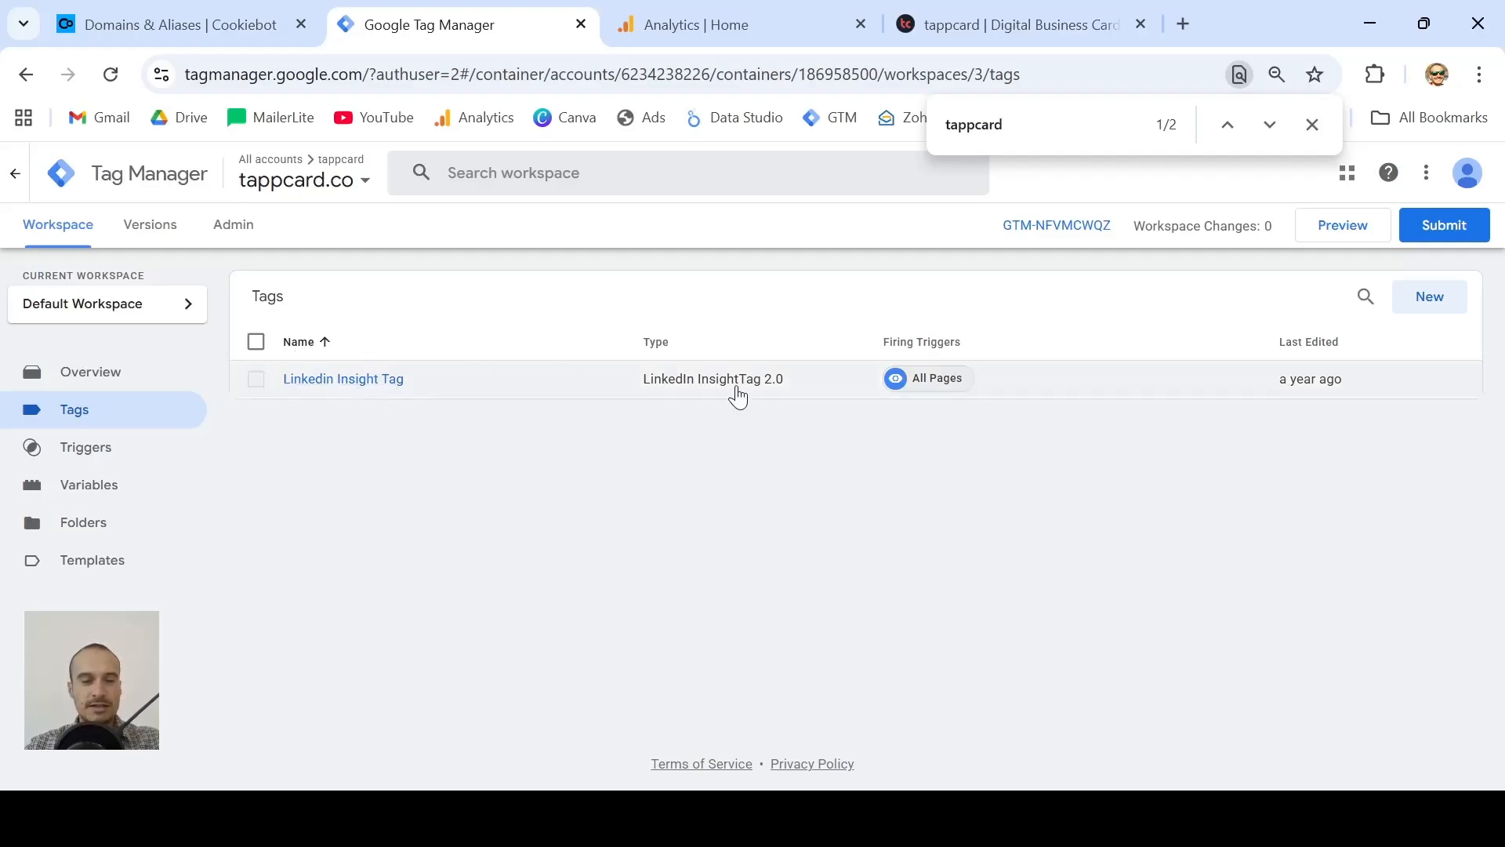
left_click(196, 14)
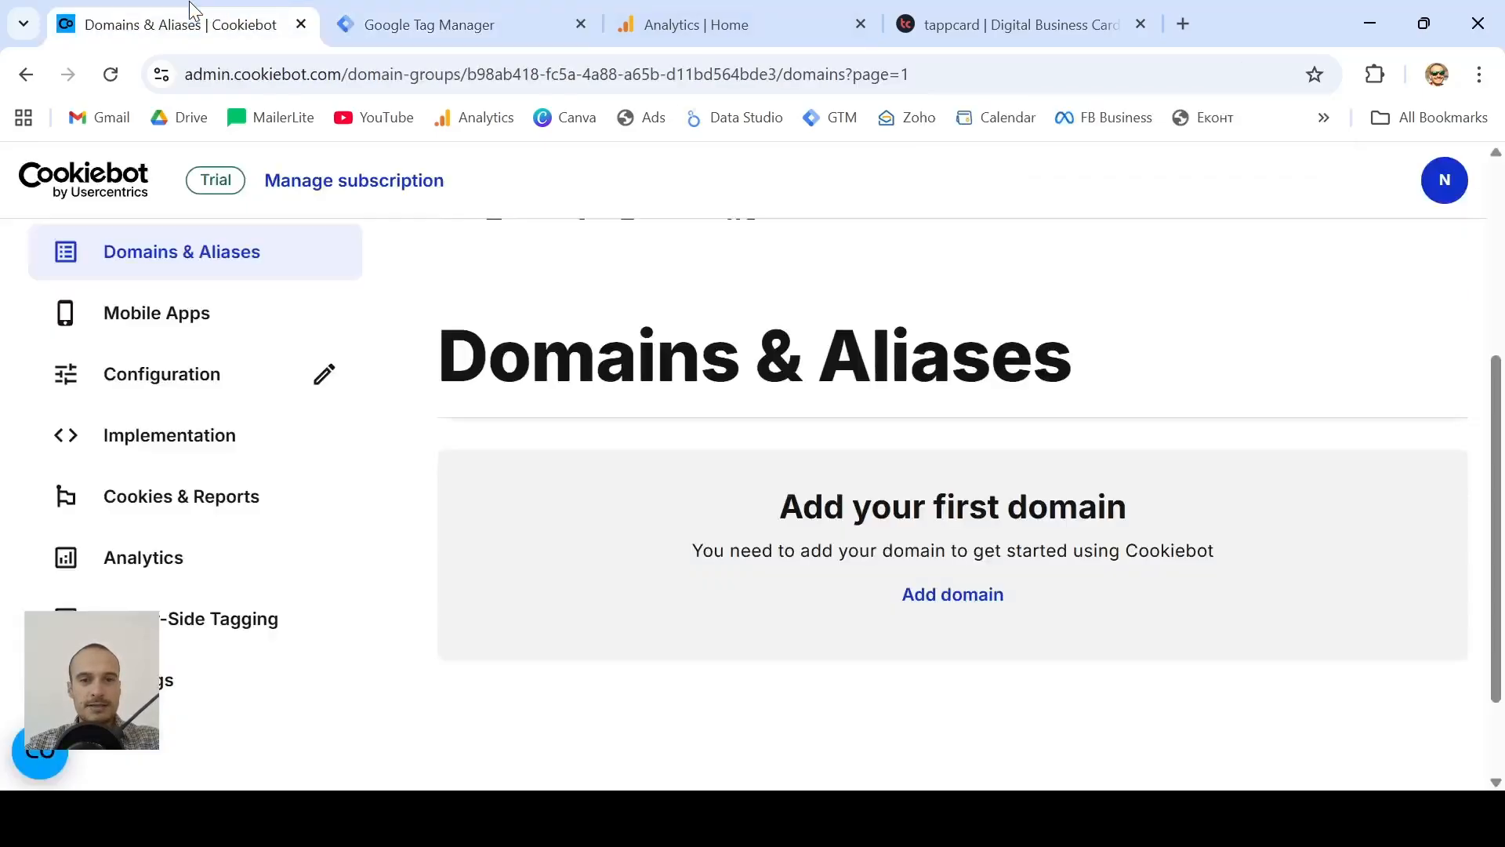
- Add tappcard.co as a Cookiebot domain, keeping the Monthly scan frequency
left_click(950, 597)
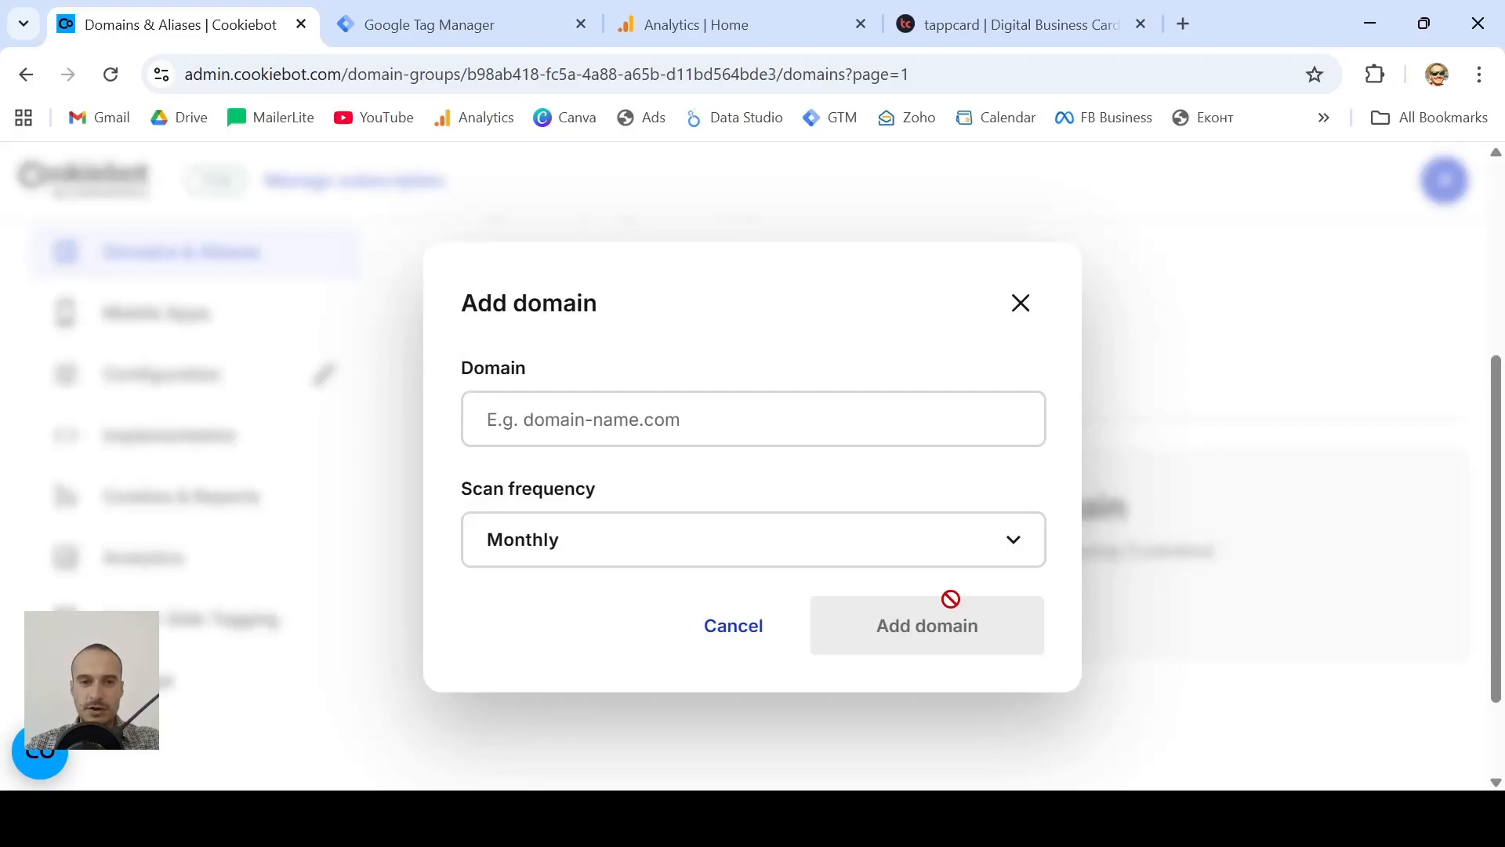
left_click(717, 411)
type("t")
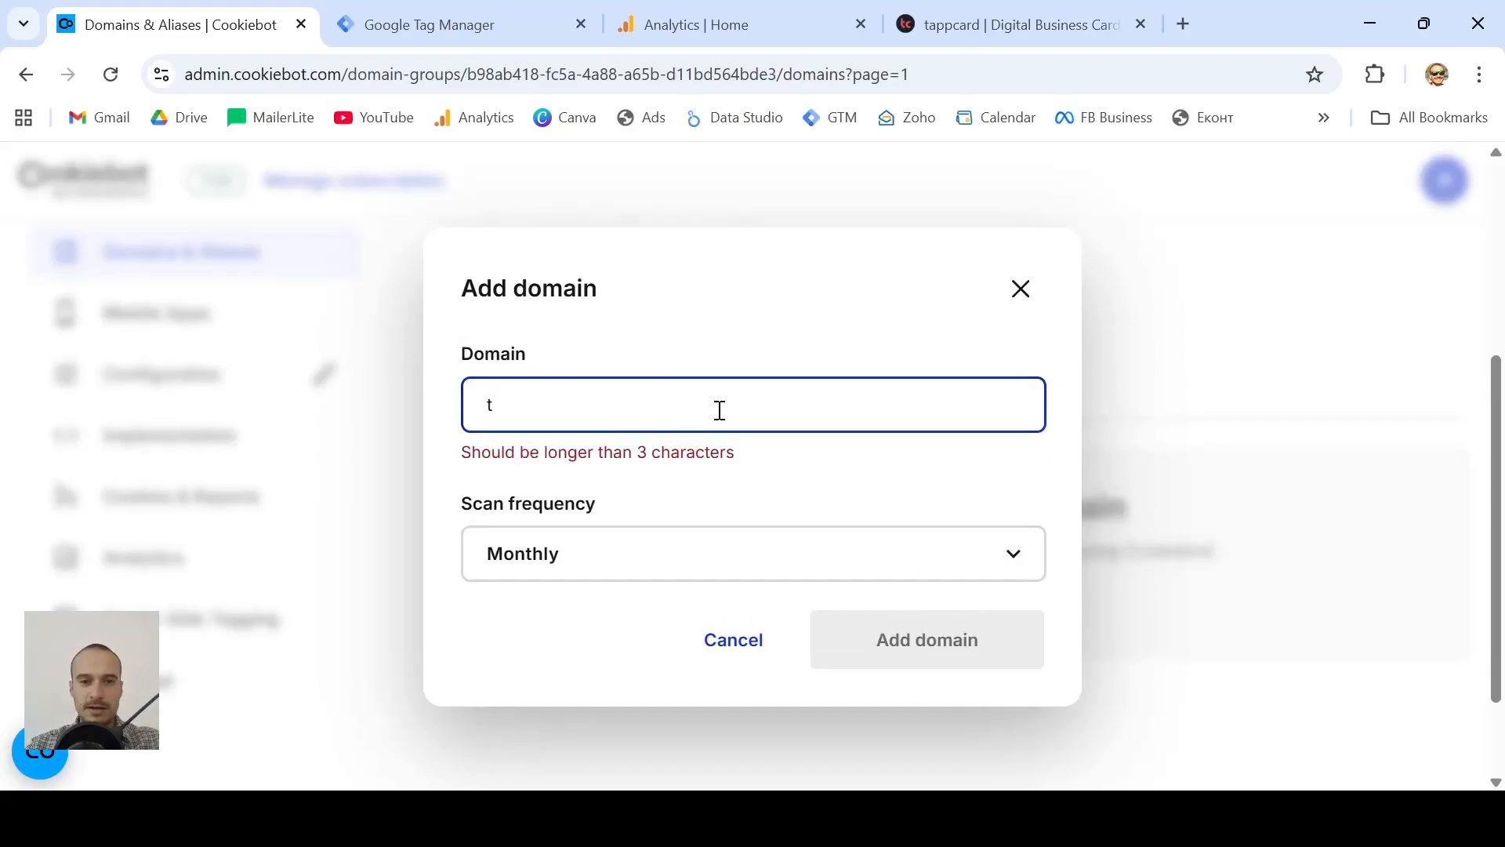
type("appc")
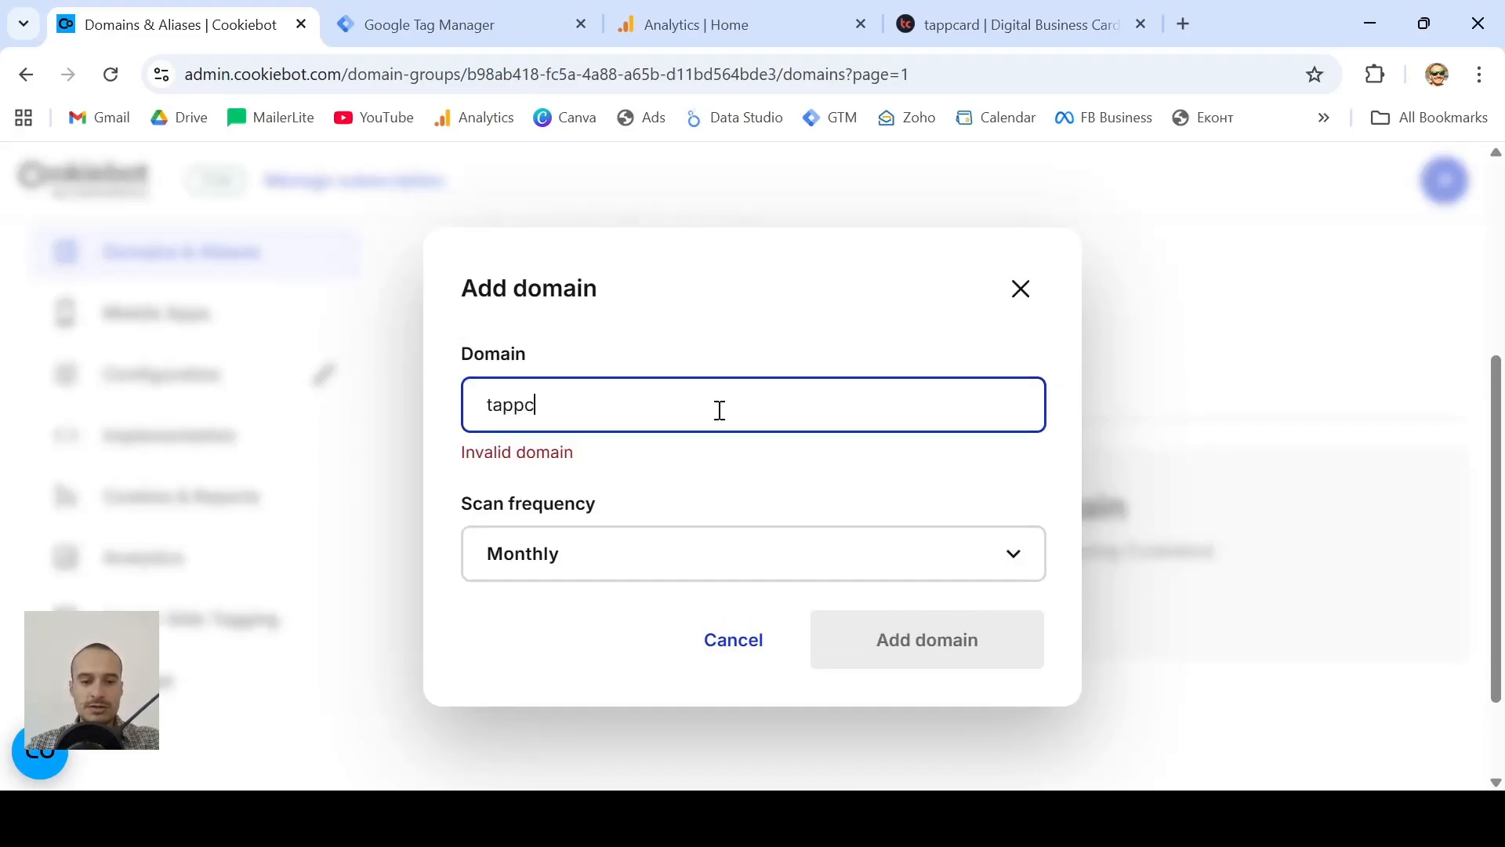
type("ardco")
key("BackSpace")
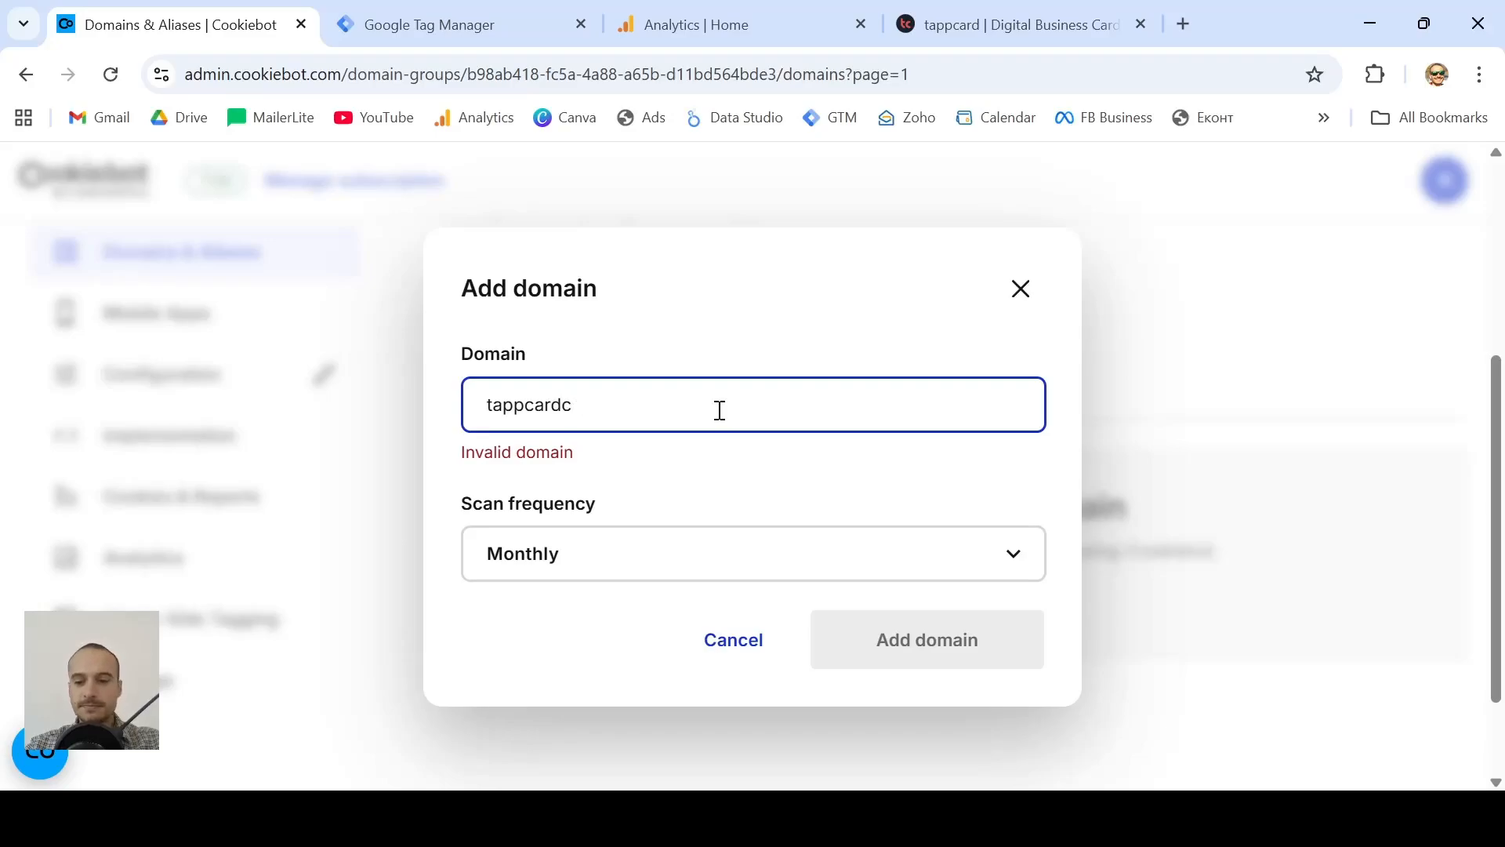
key("BackSpace")
type(".co")
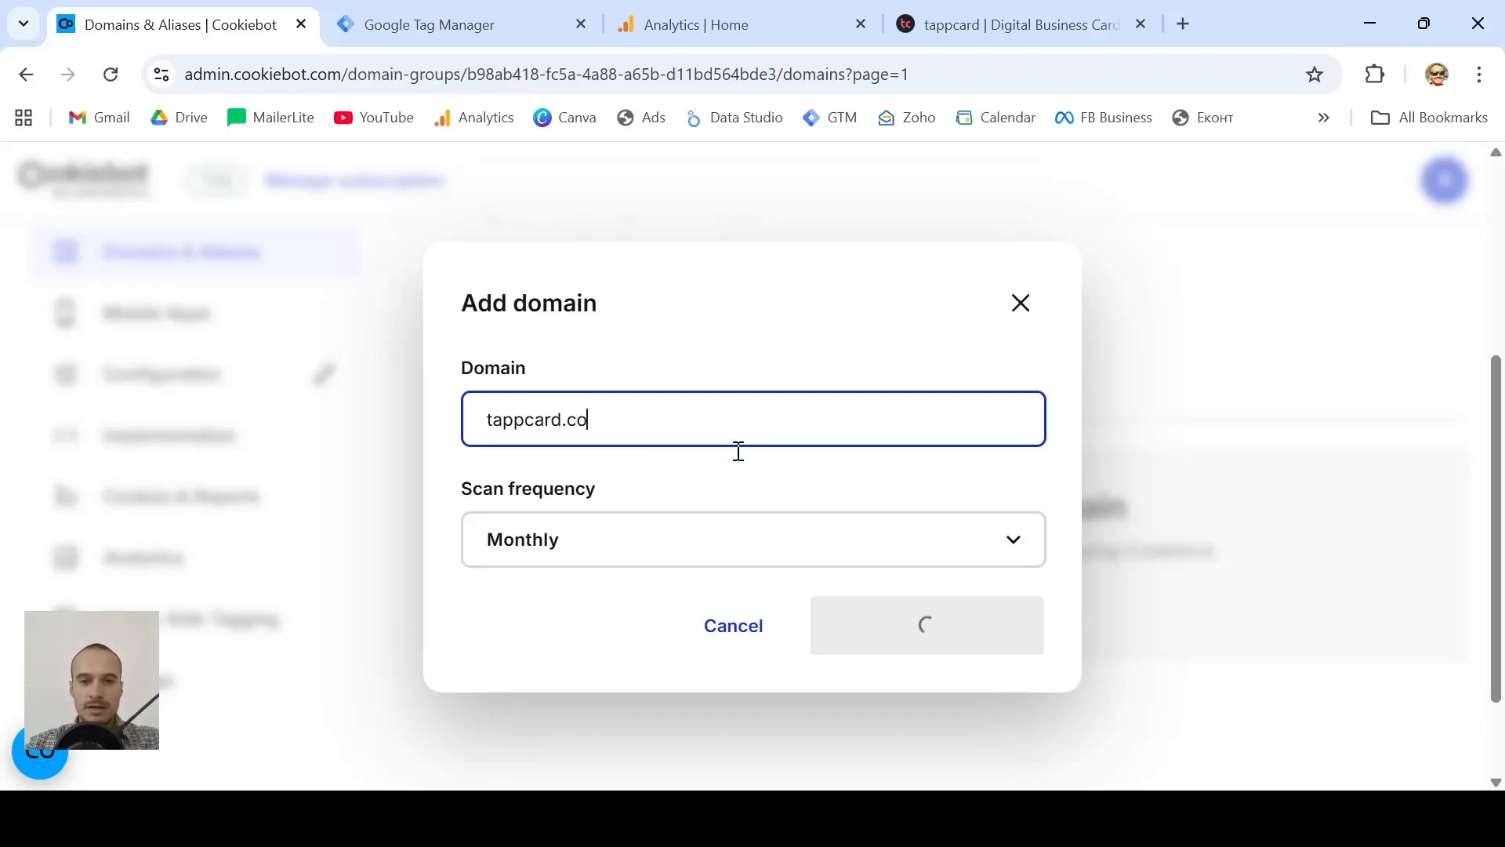
left_click(917, 564)
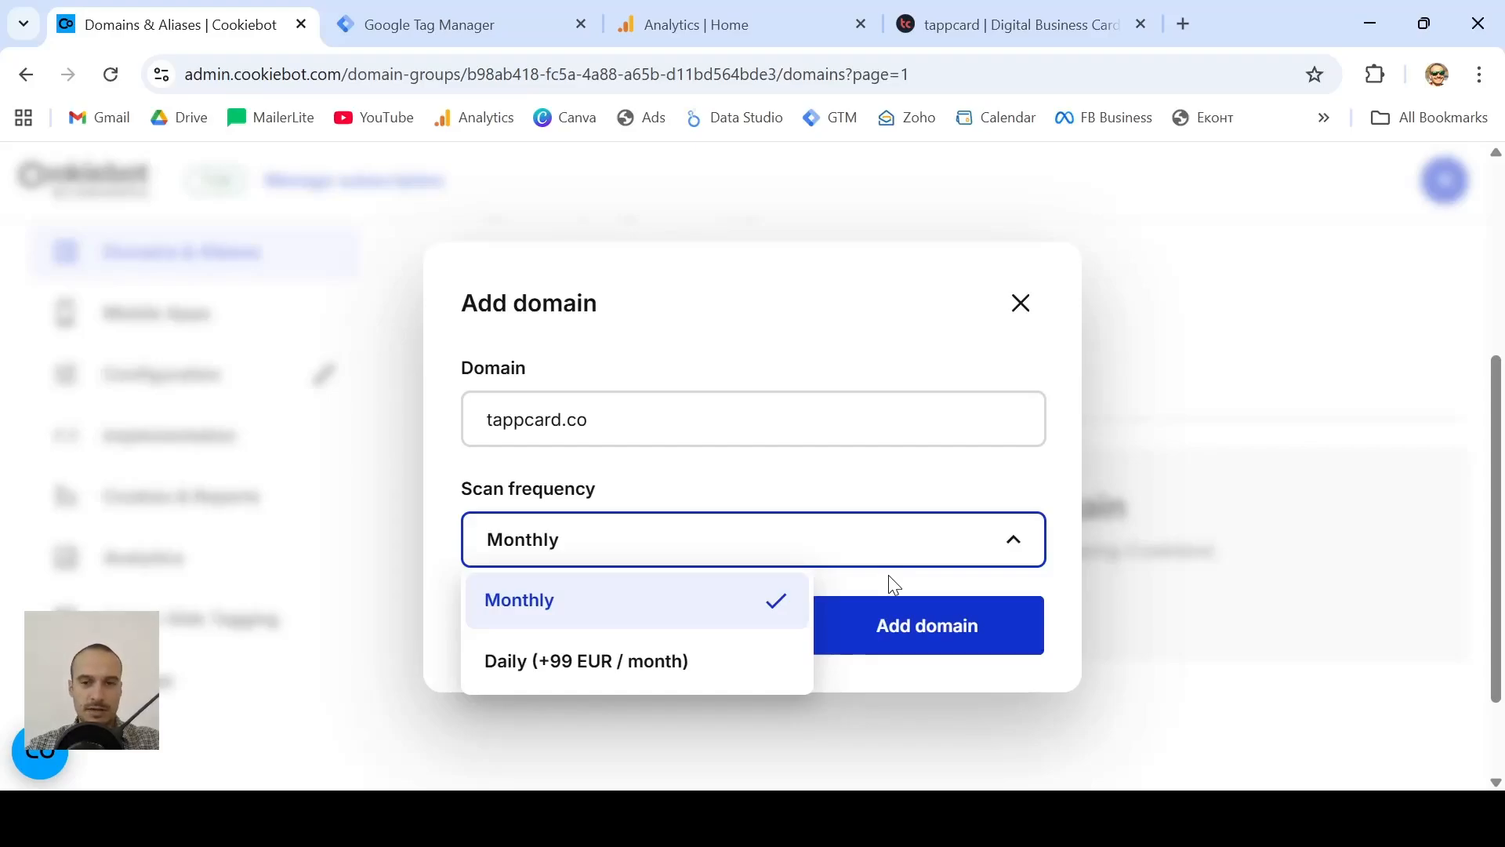
left_click(890, 580)
left_click(914, 625)
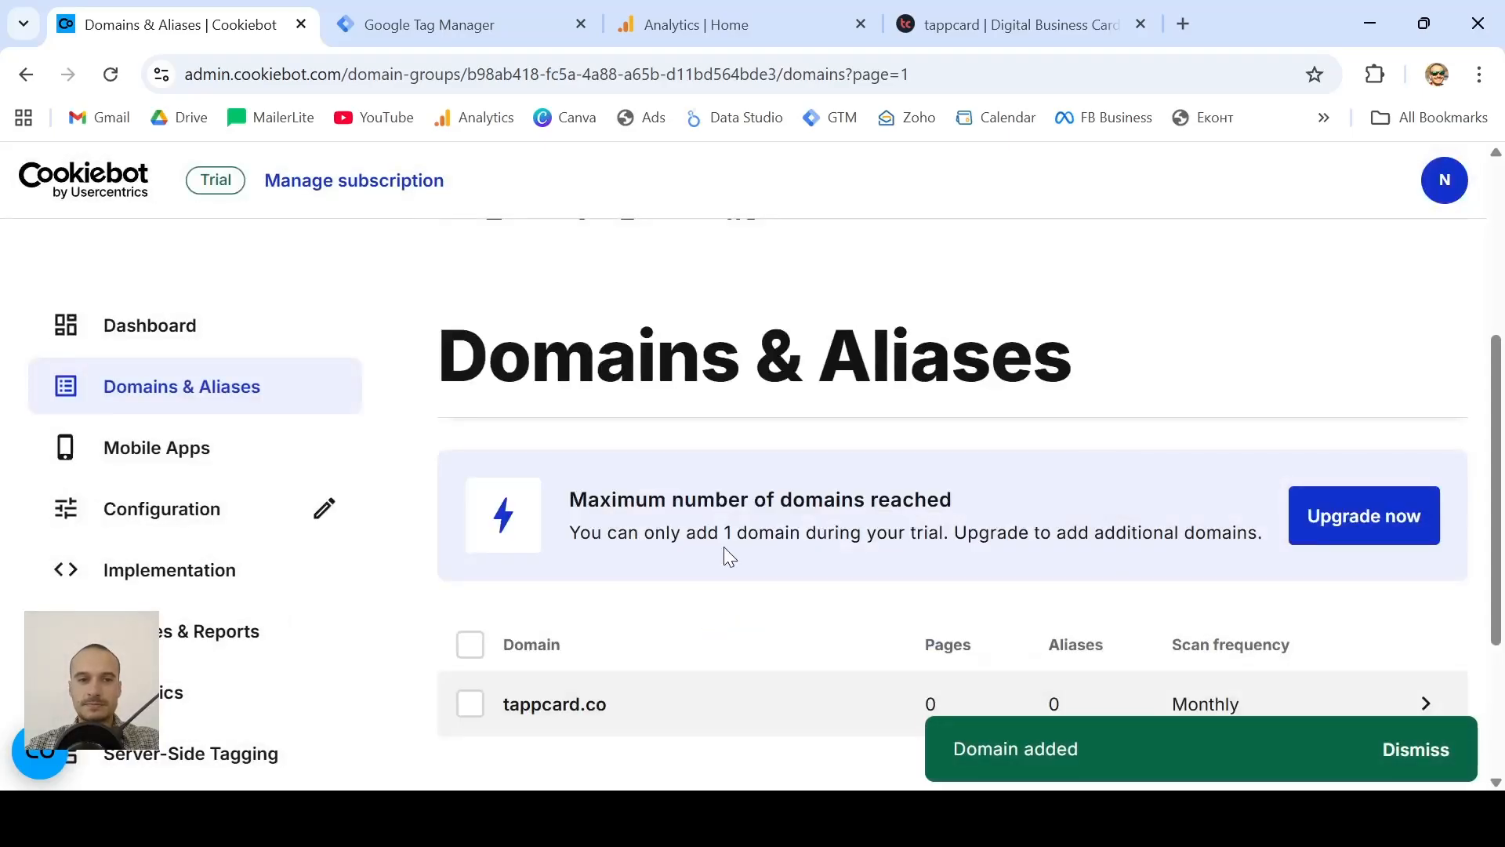
- Copy the Domain group ID from Cookiebot's Implementation page, then go back to the Tag Manager tags list
scroll(723, 549, "down", 2)
scroll(723, 548, "up", 1)
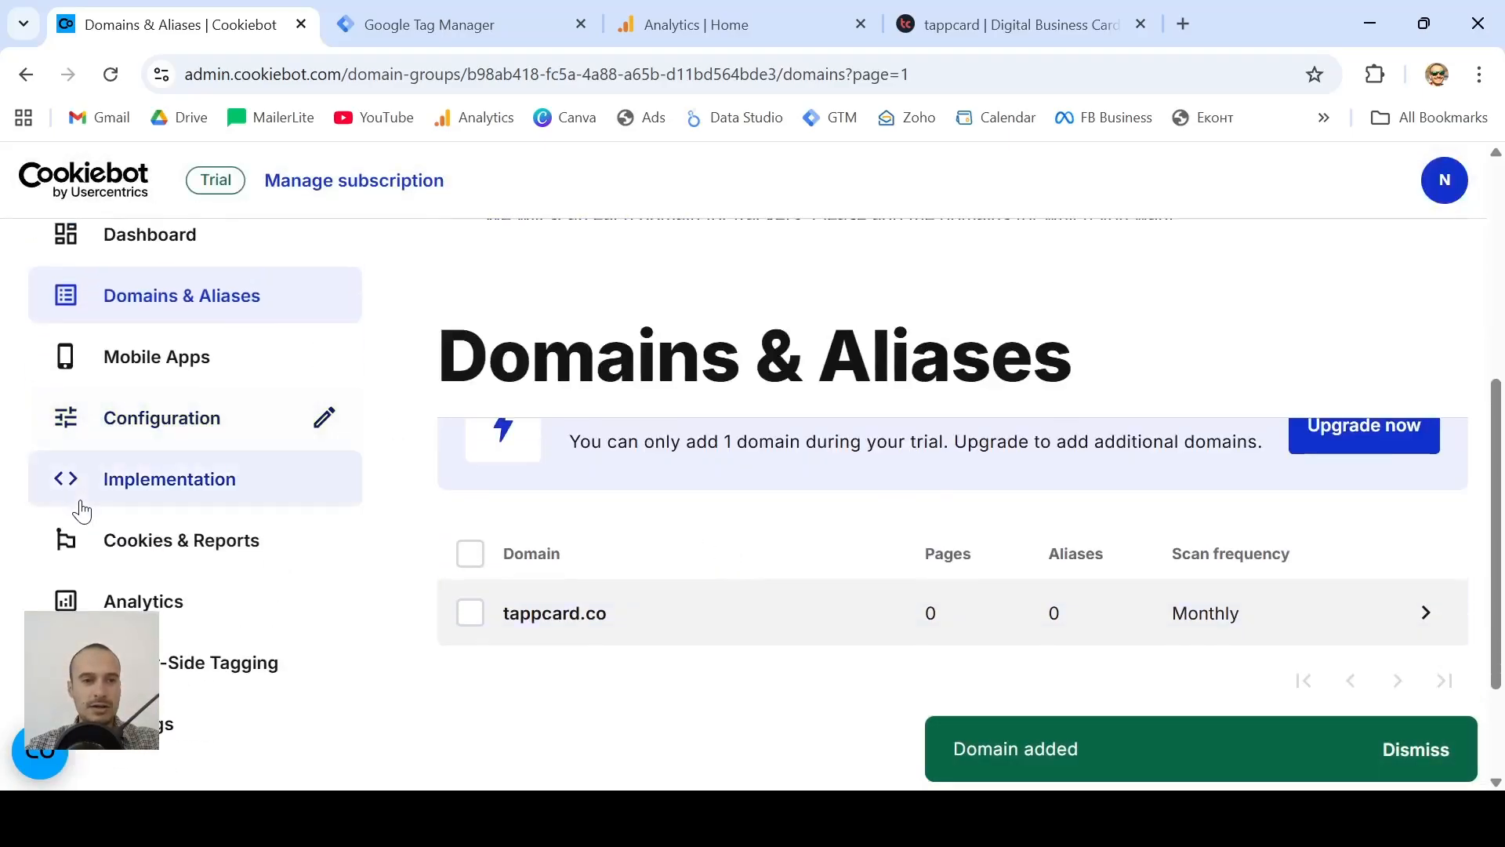
left_click(178, 501)
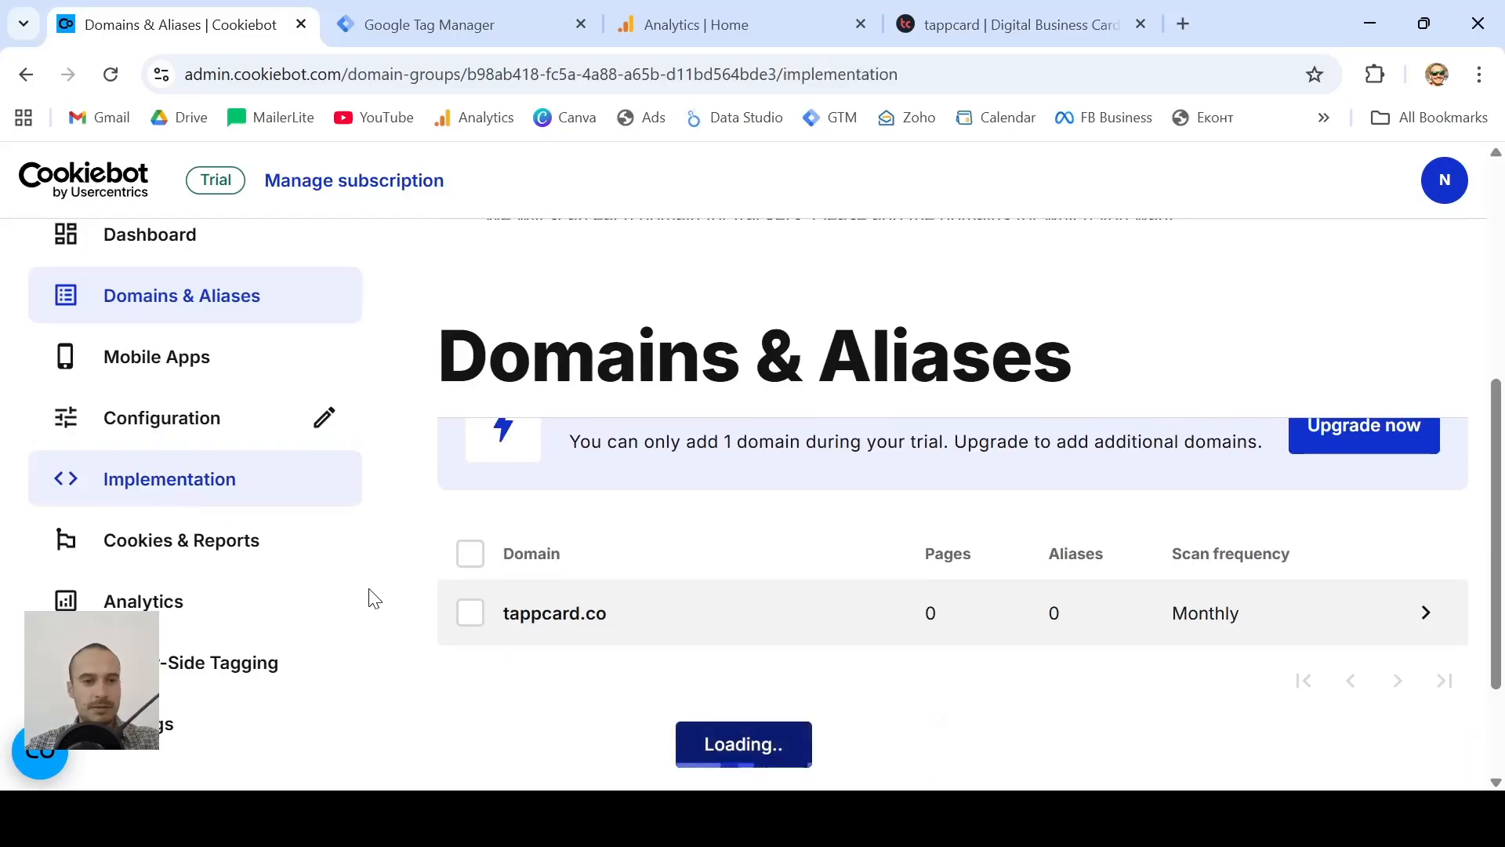
scroll(977, 662, "down", 6)
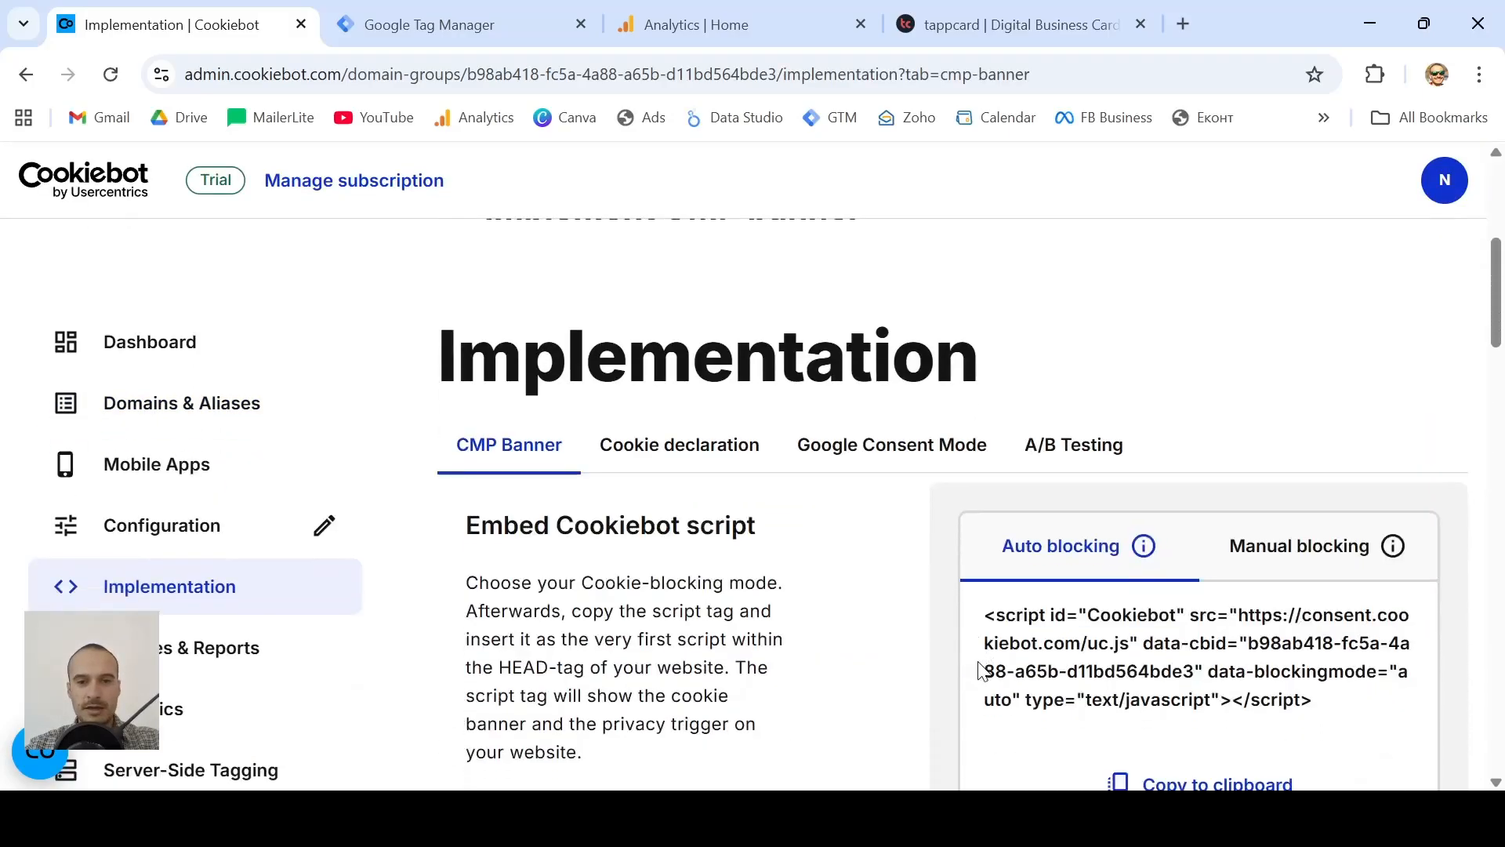
scroll(976, 662, "down", 4)
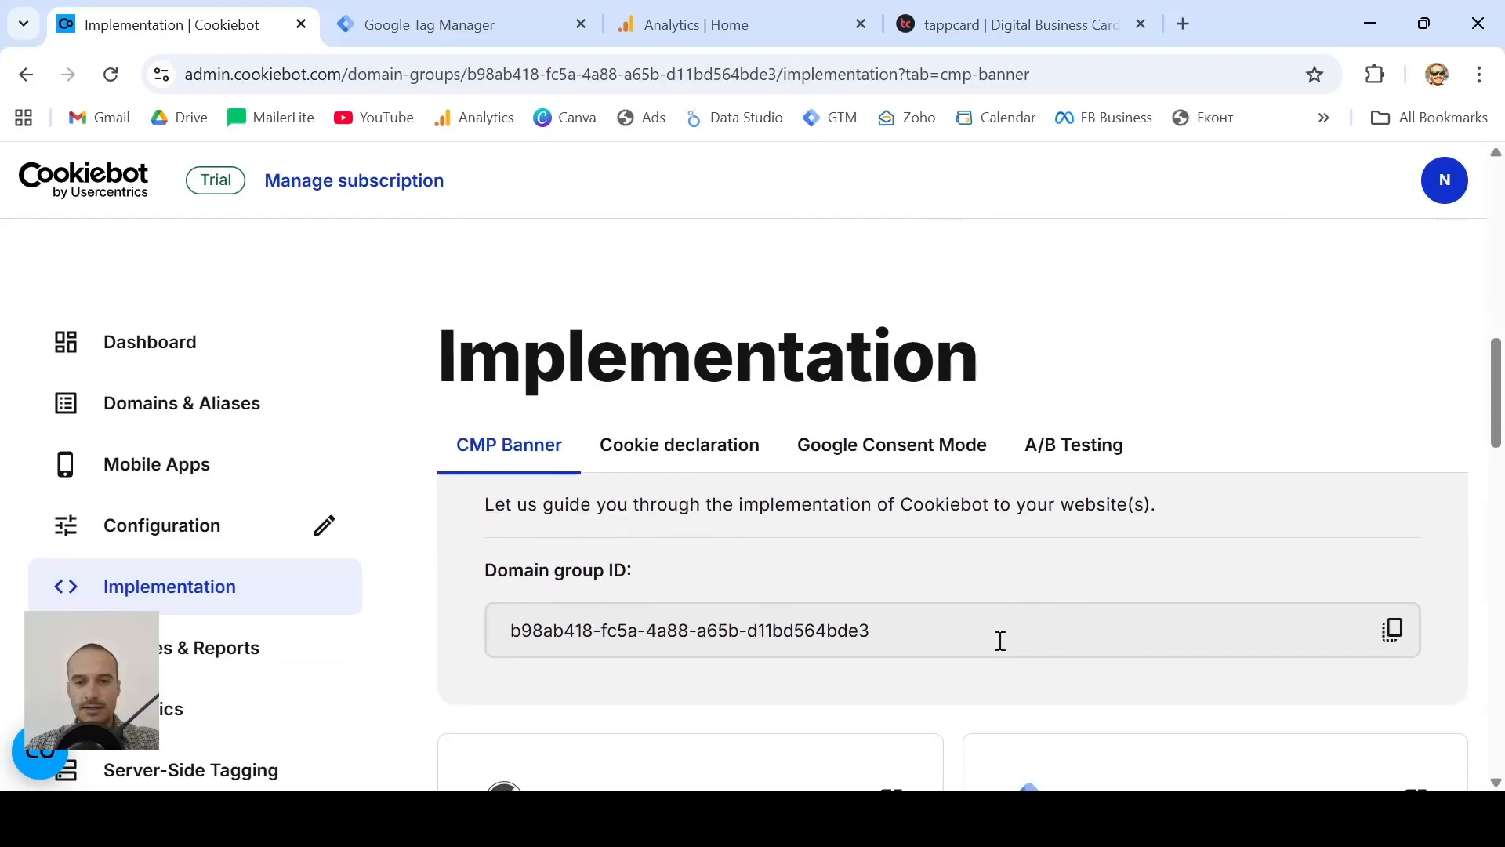
left_click_drag(997, 639, 483, 633)
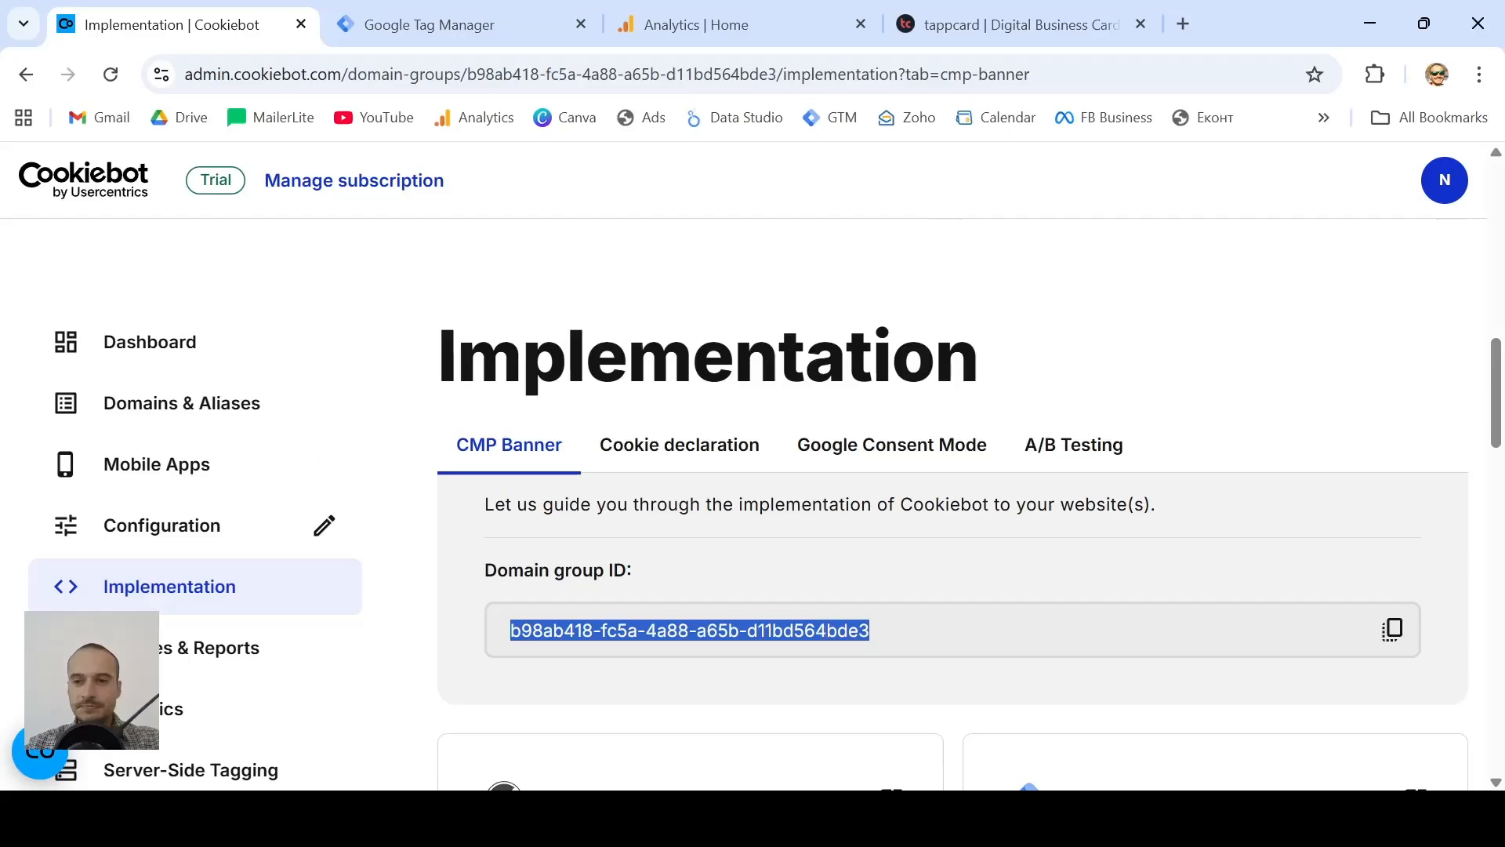
left_click(1391, 631)
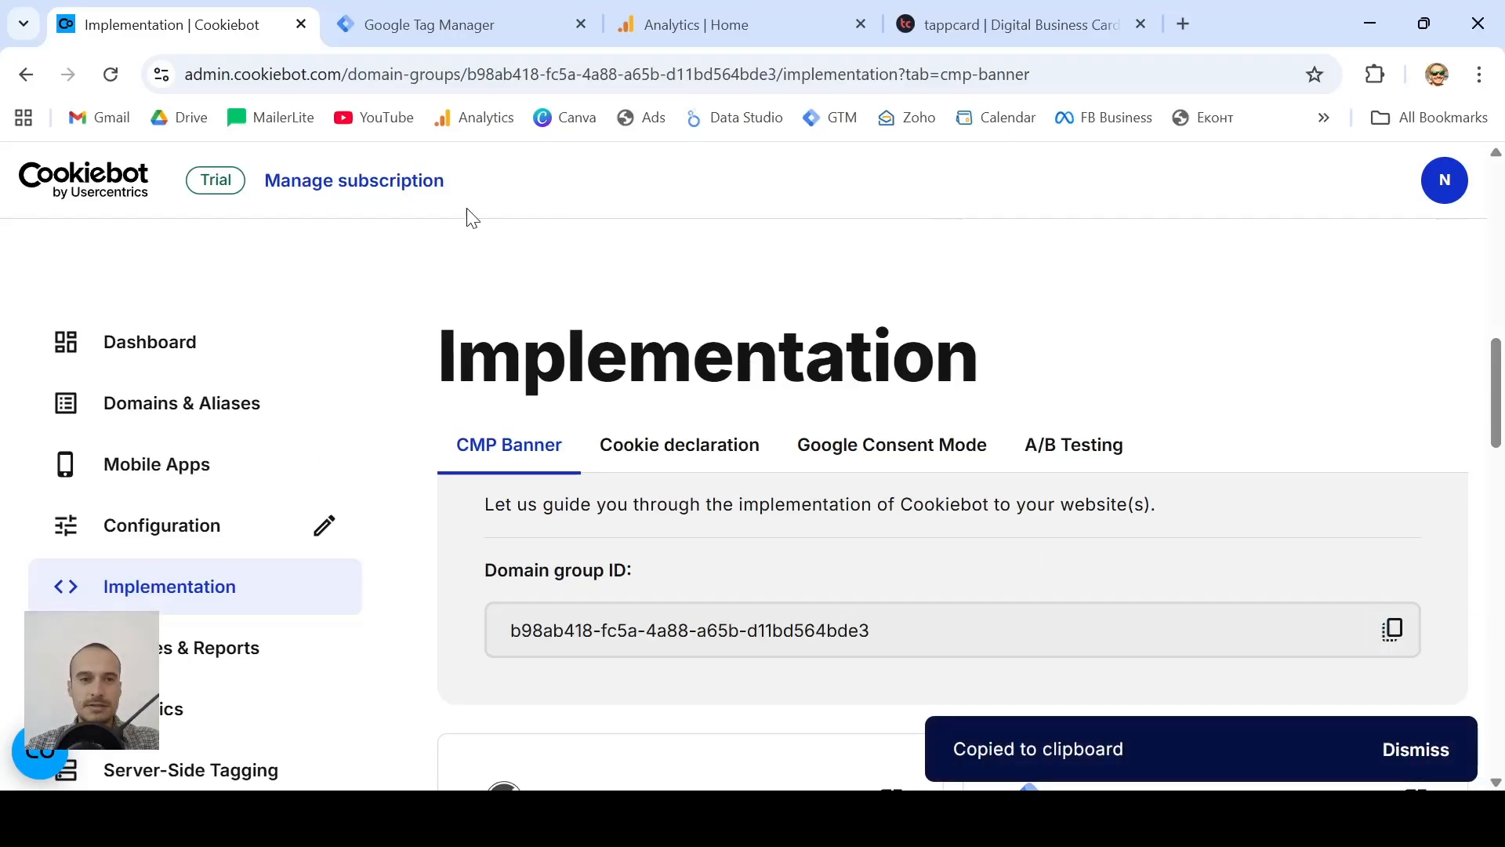
left_click(448, 23)
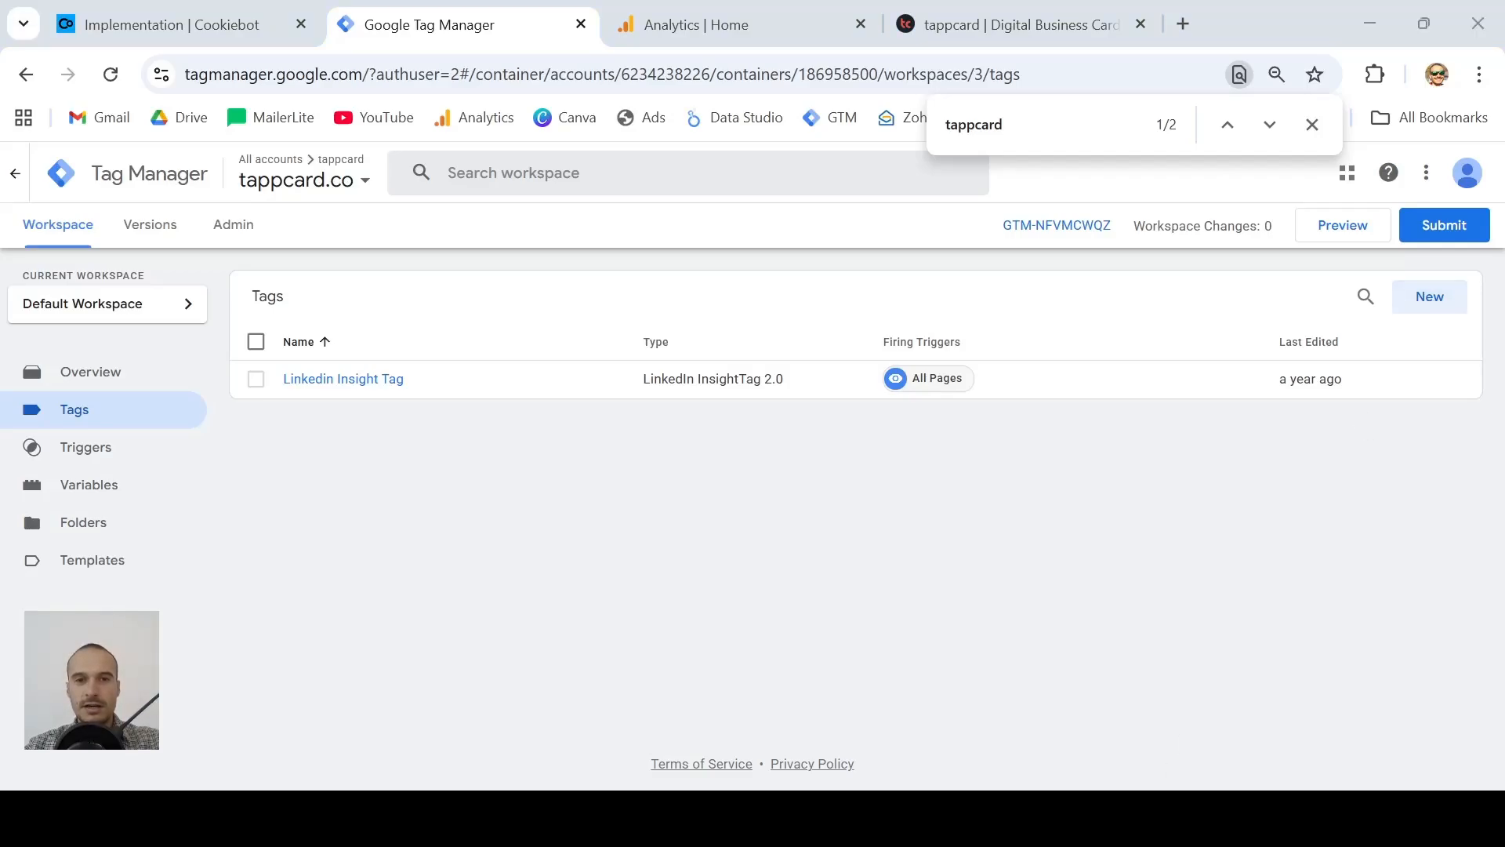
- Start a new tag named 'cookiebot CMP' and bring up its tag type choices
left_click(1262, 248)
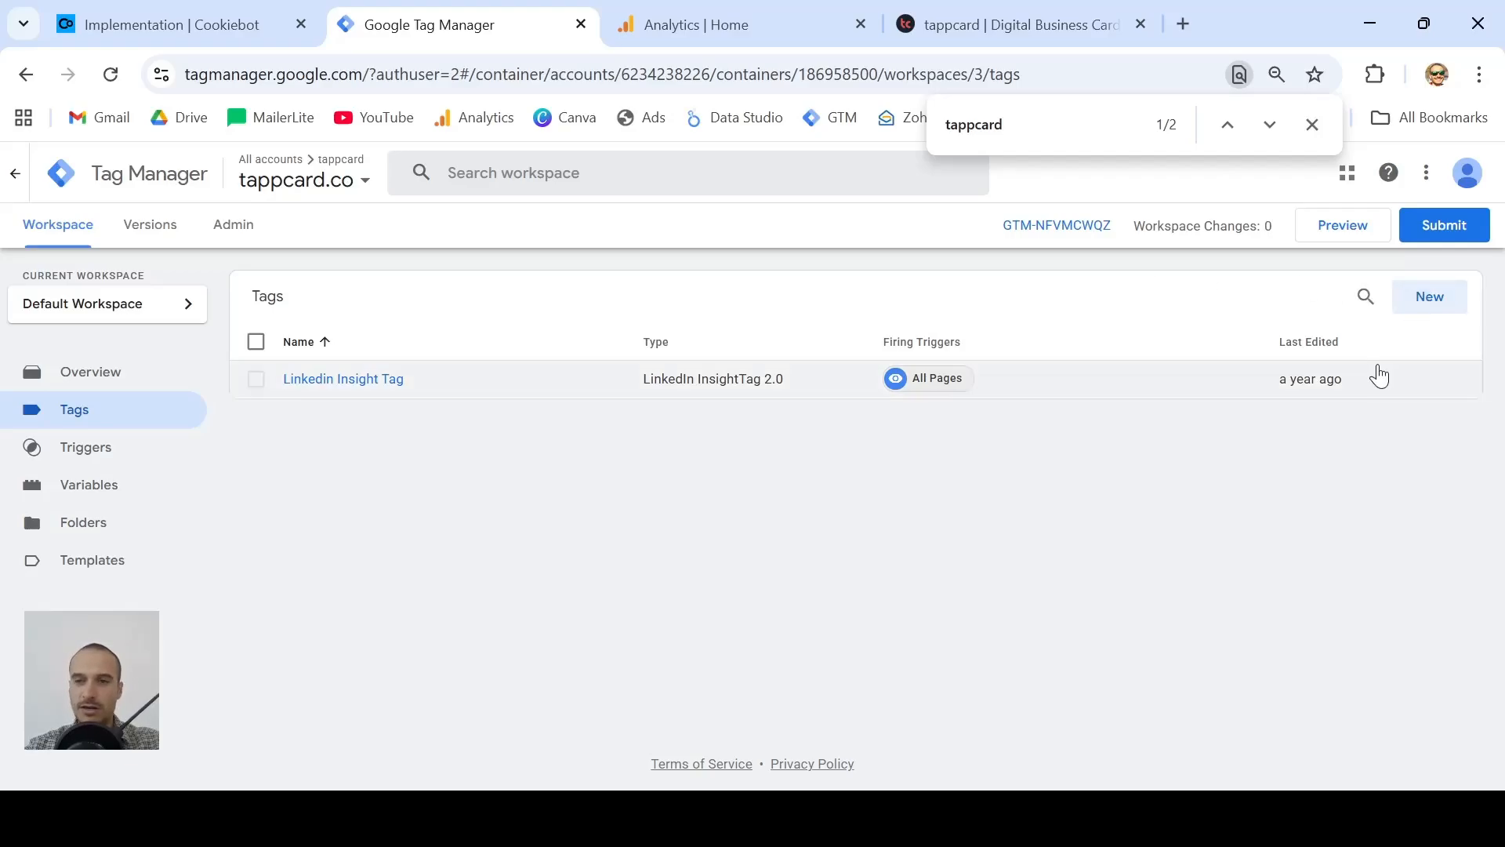
left_click(1428, 300)
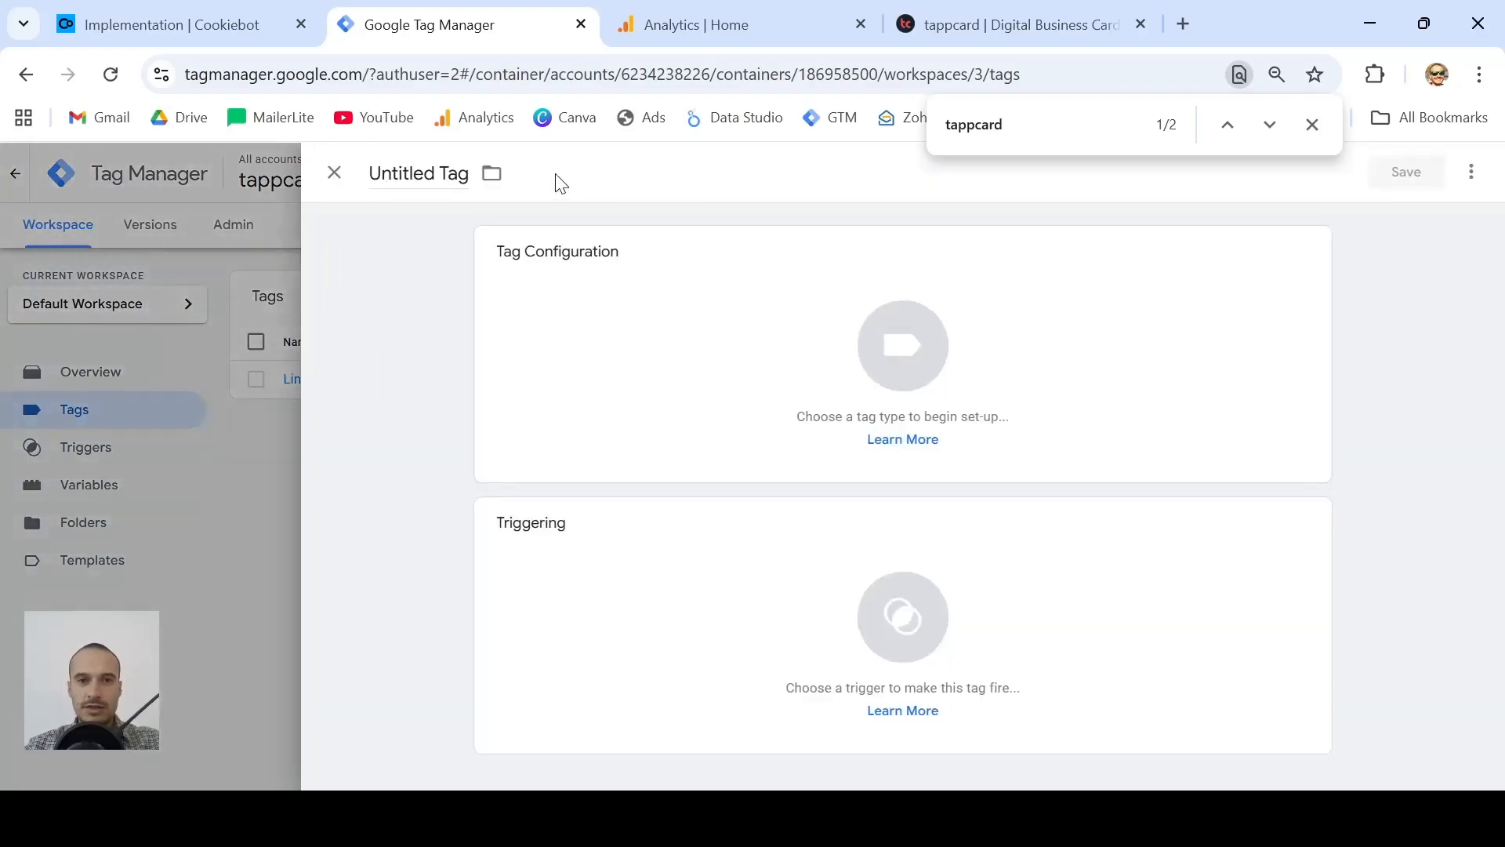
left_click(428, 168)
type("c")
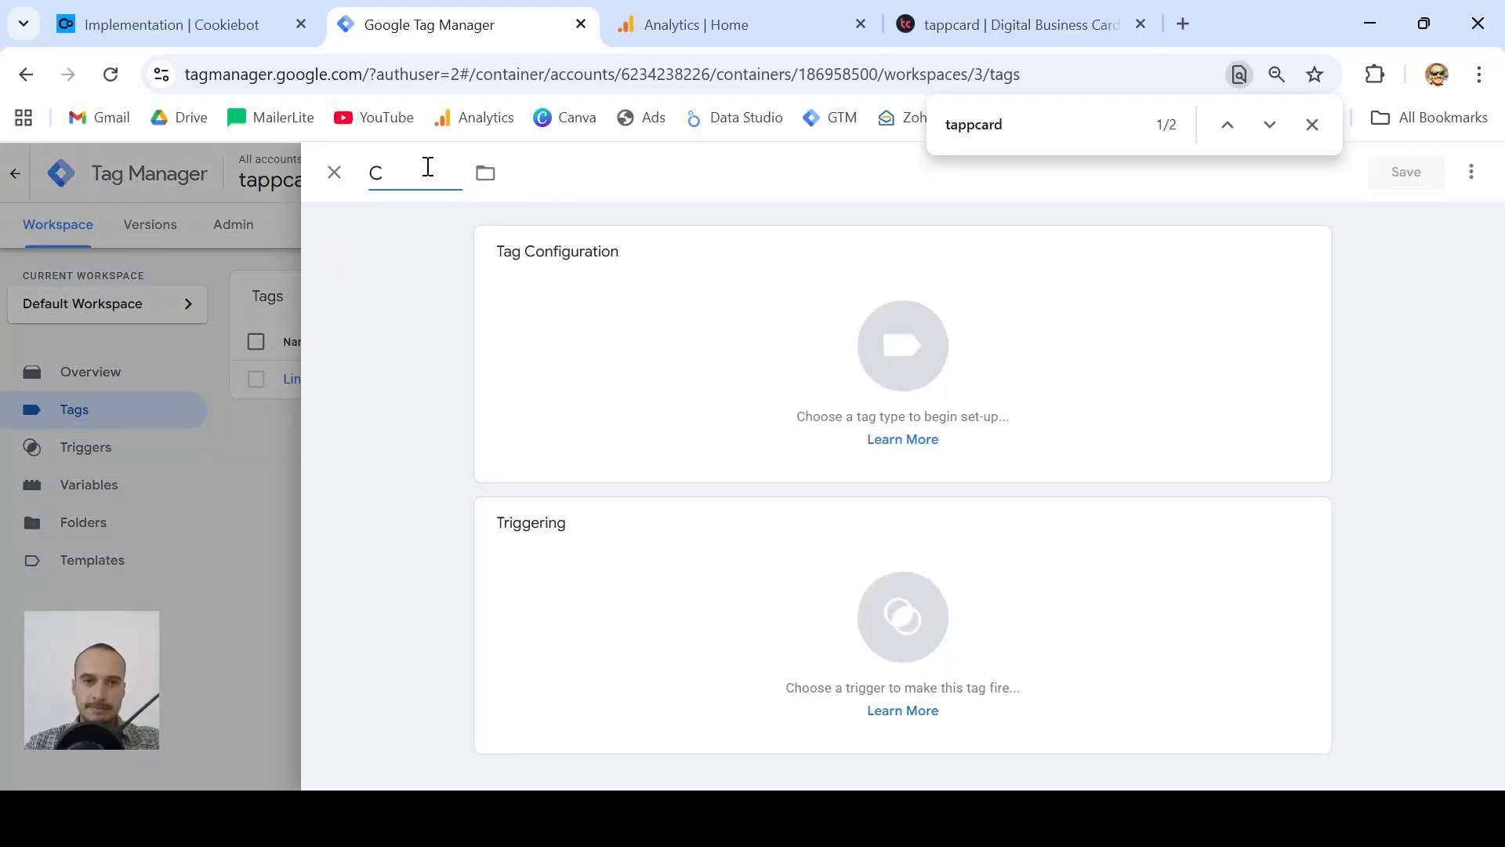
type("ookie")
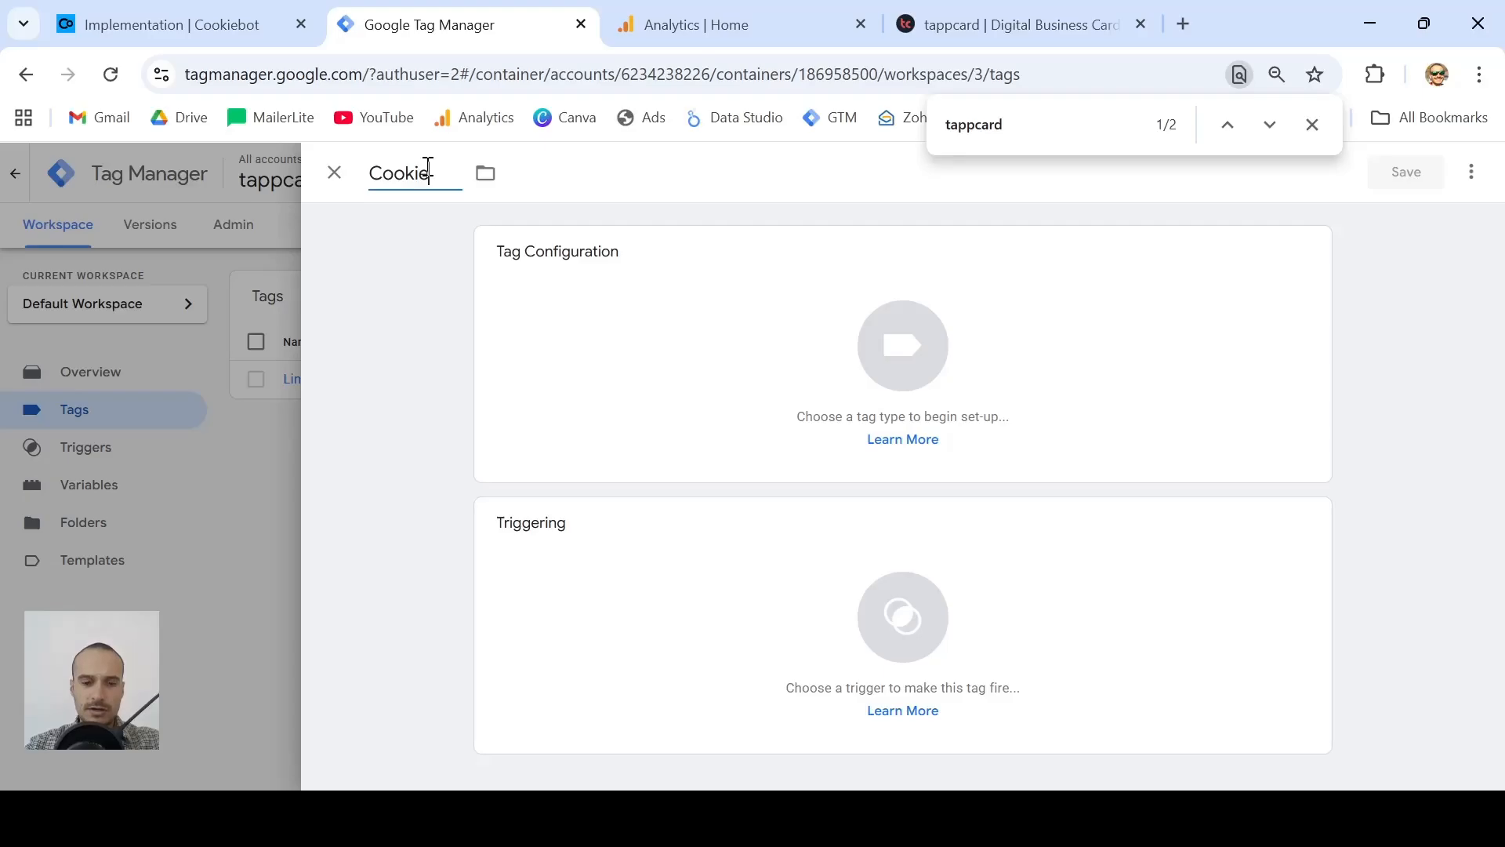
type("bot C")
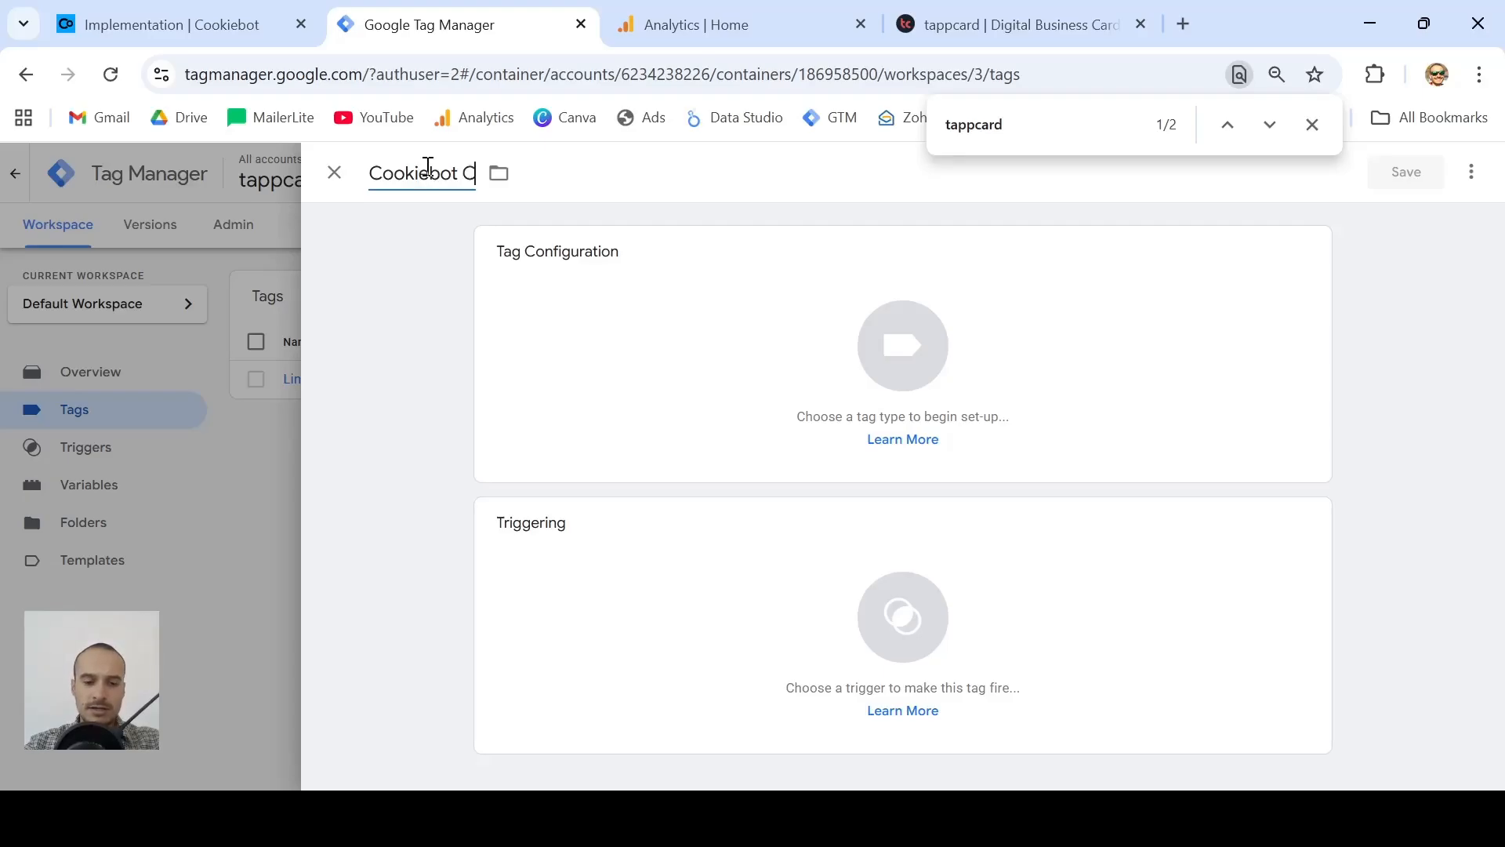
type("MP")
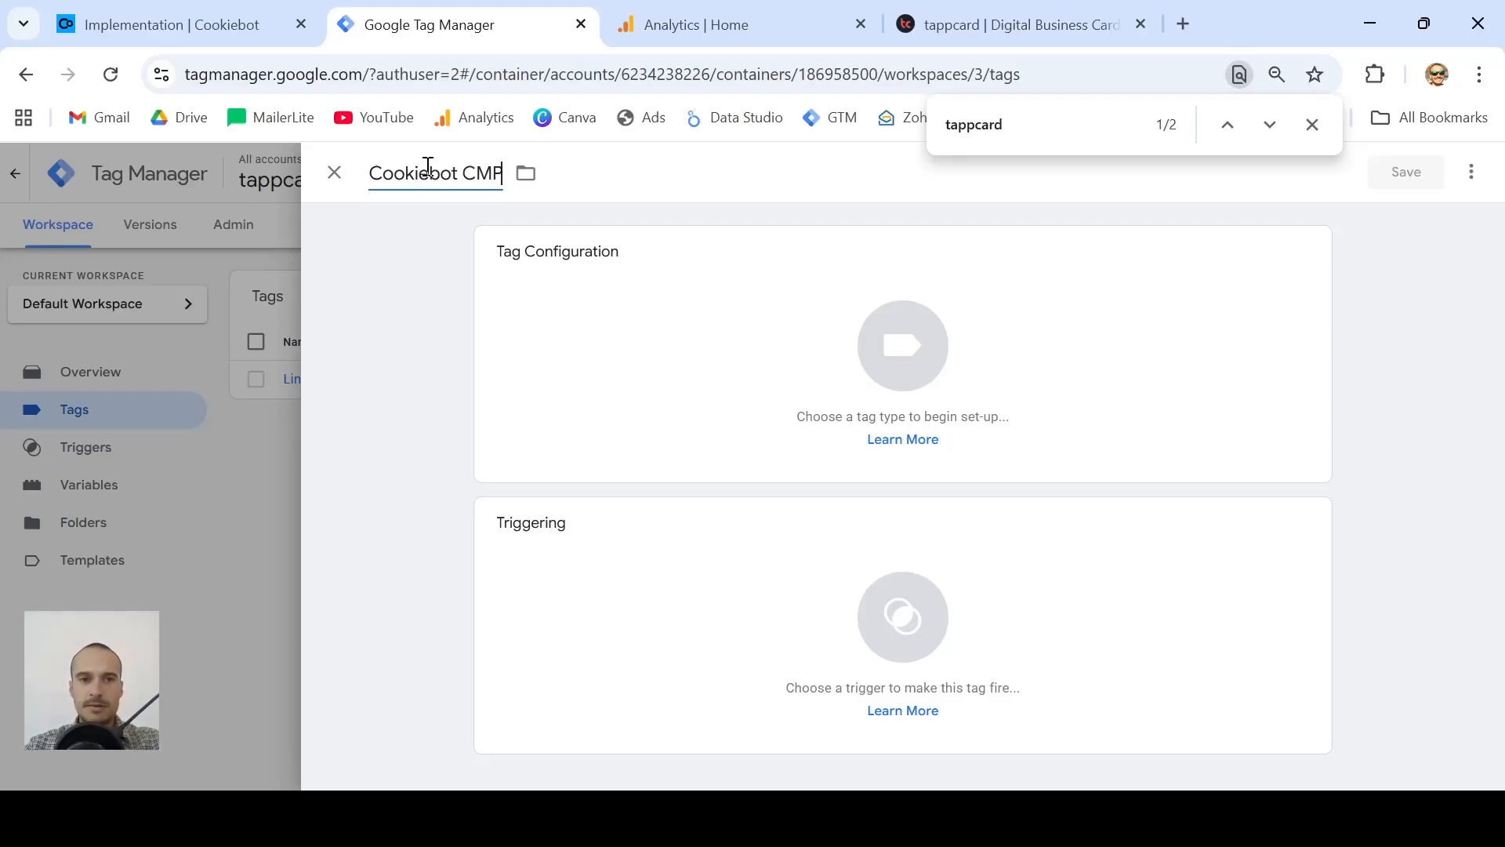
left_click(841, 367)
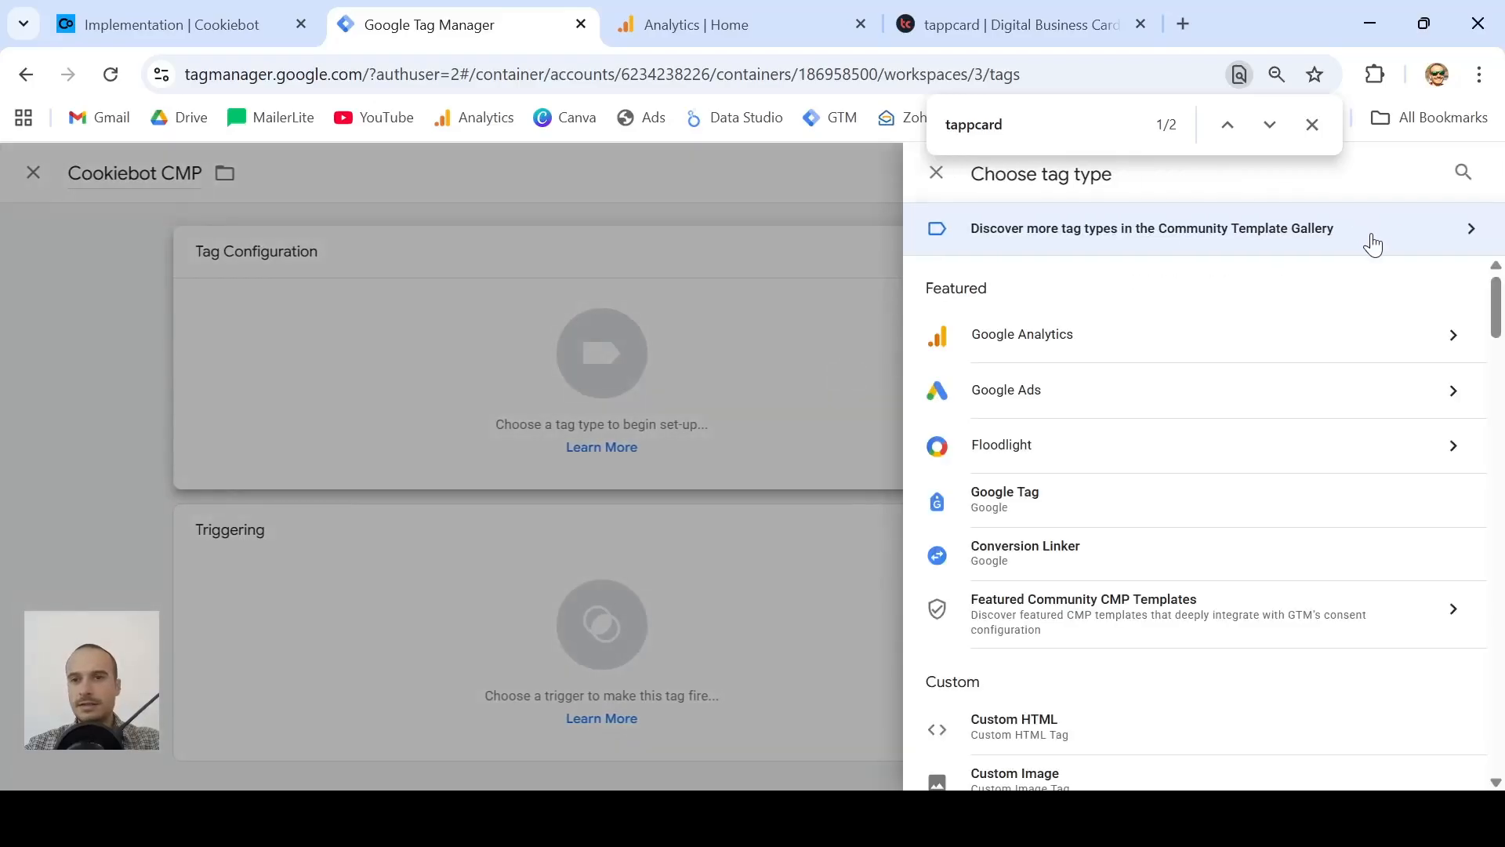
- Find the Cookiebot CMP template in the Community Template Gallery and add it to the workspace
left_click(1426, 230)
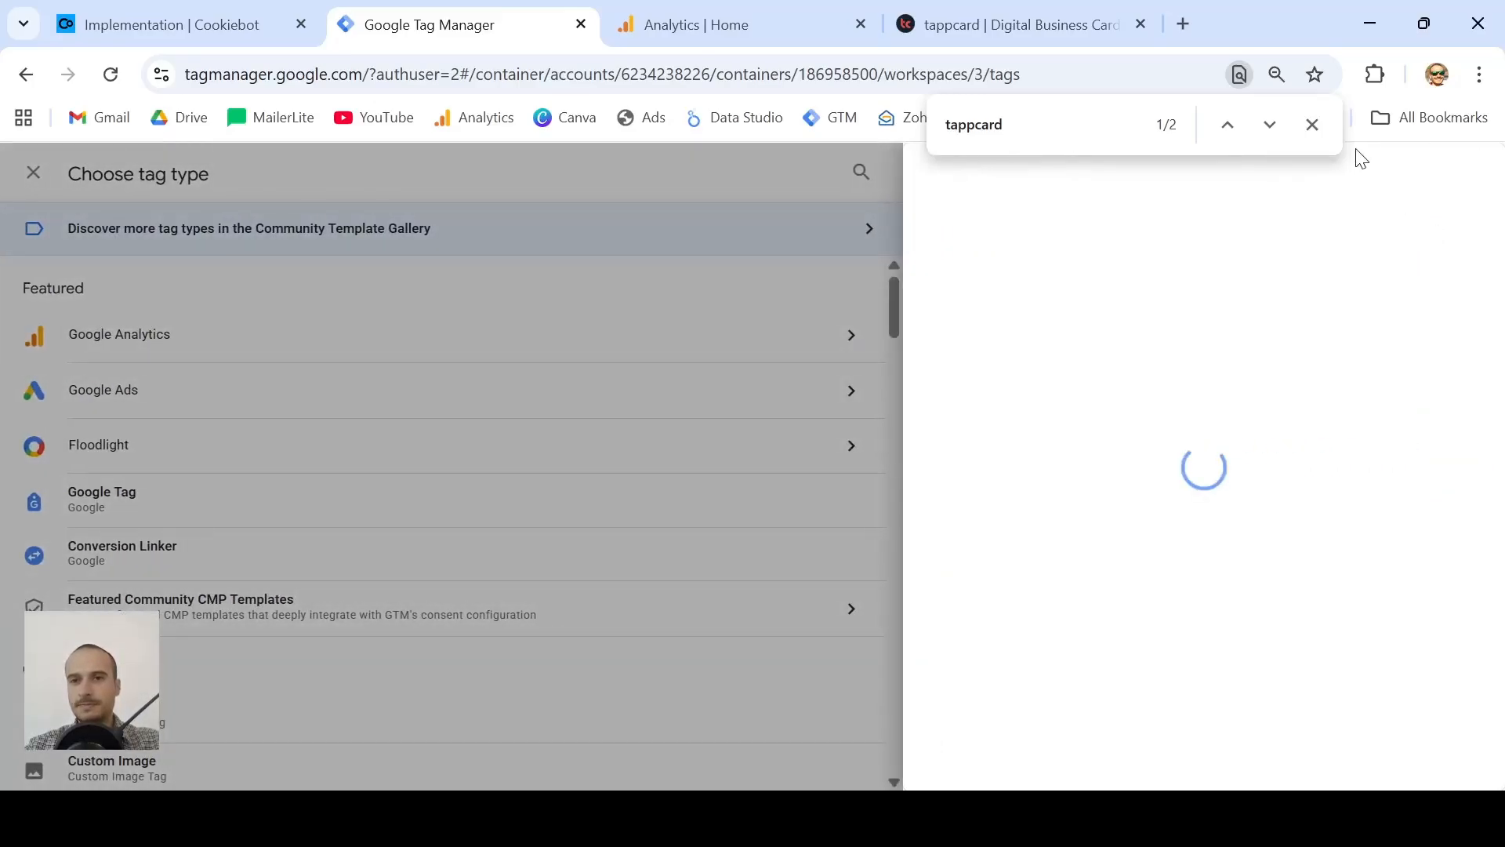
left_click(1313, 125)
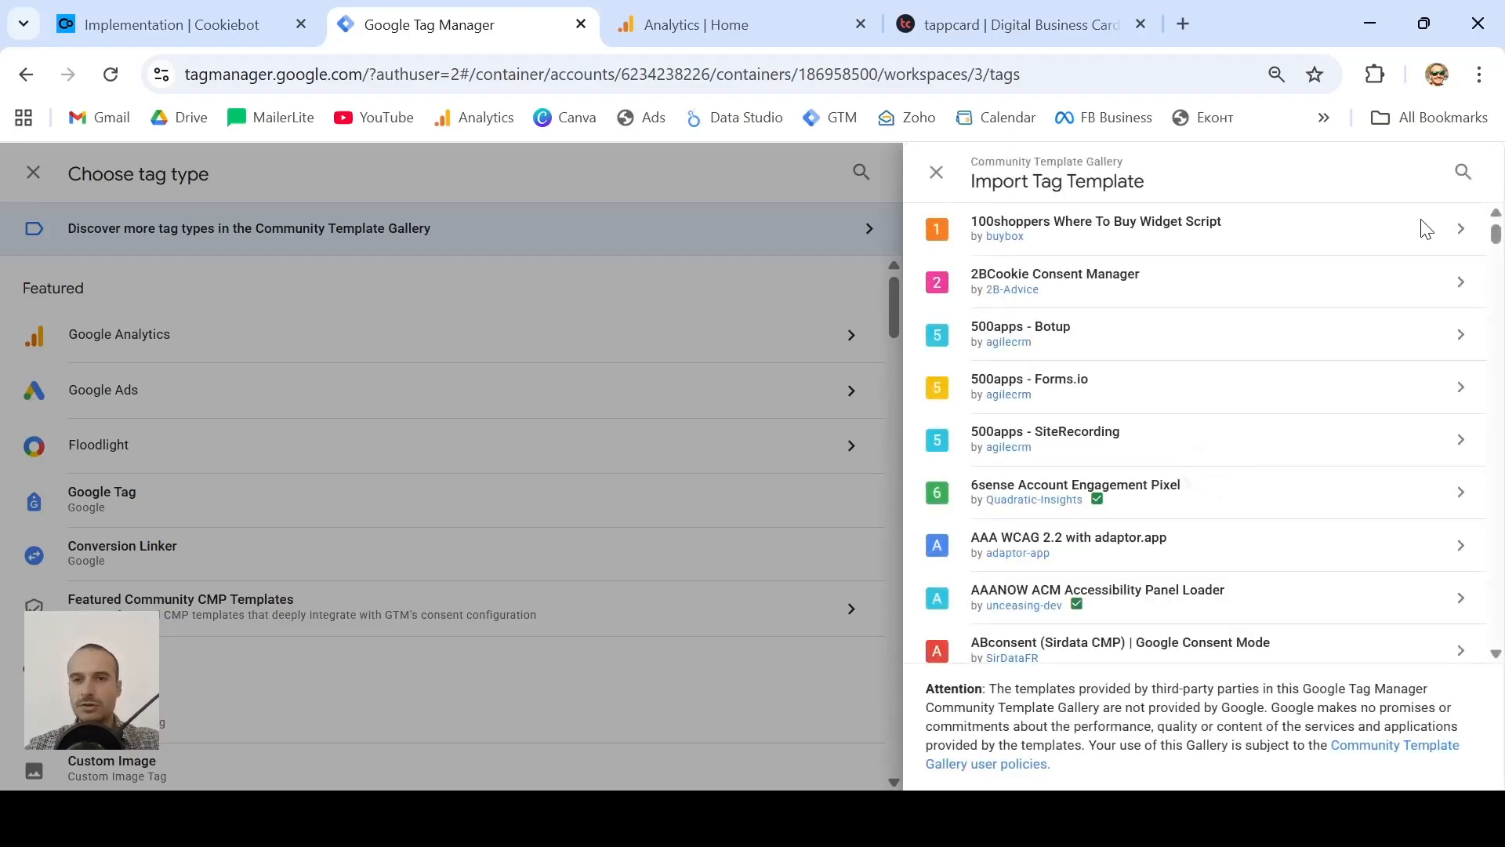
left_click(1463, 172)
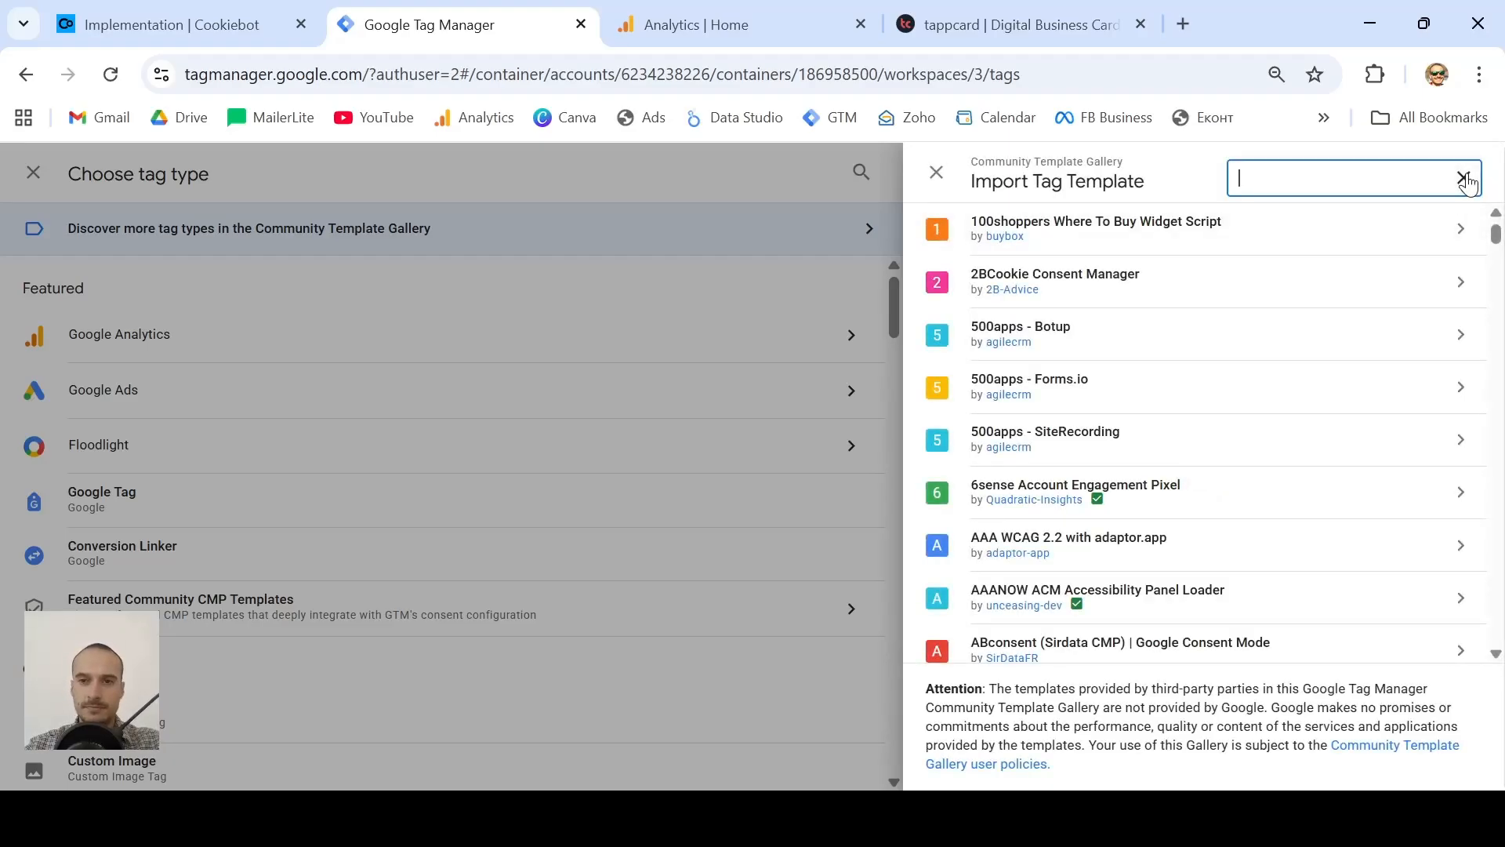
type("cookie")
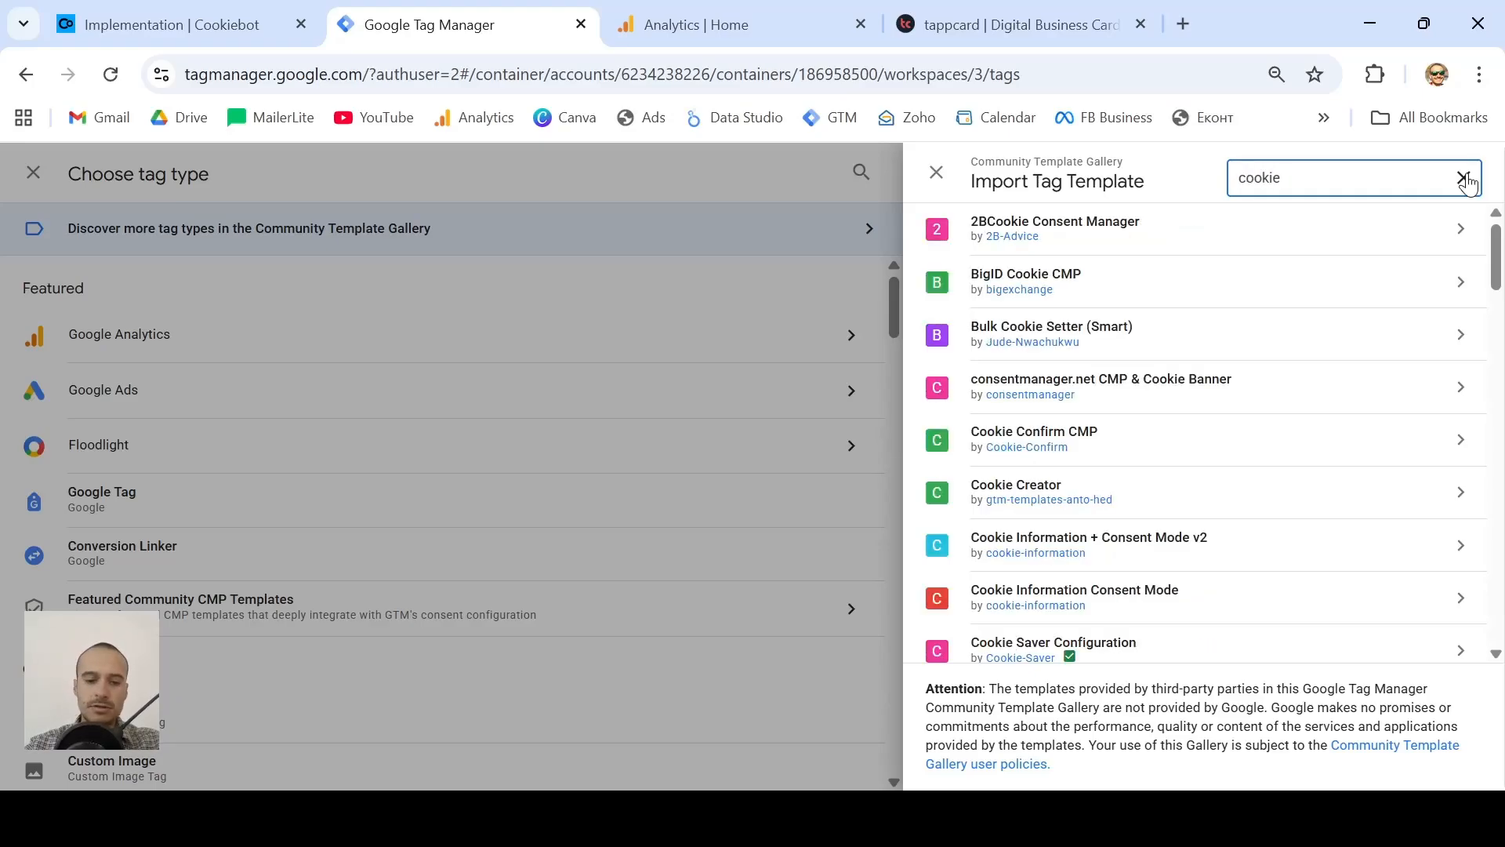
type("bot")
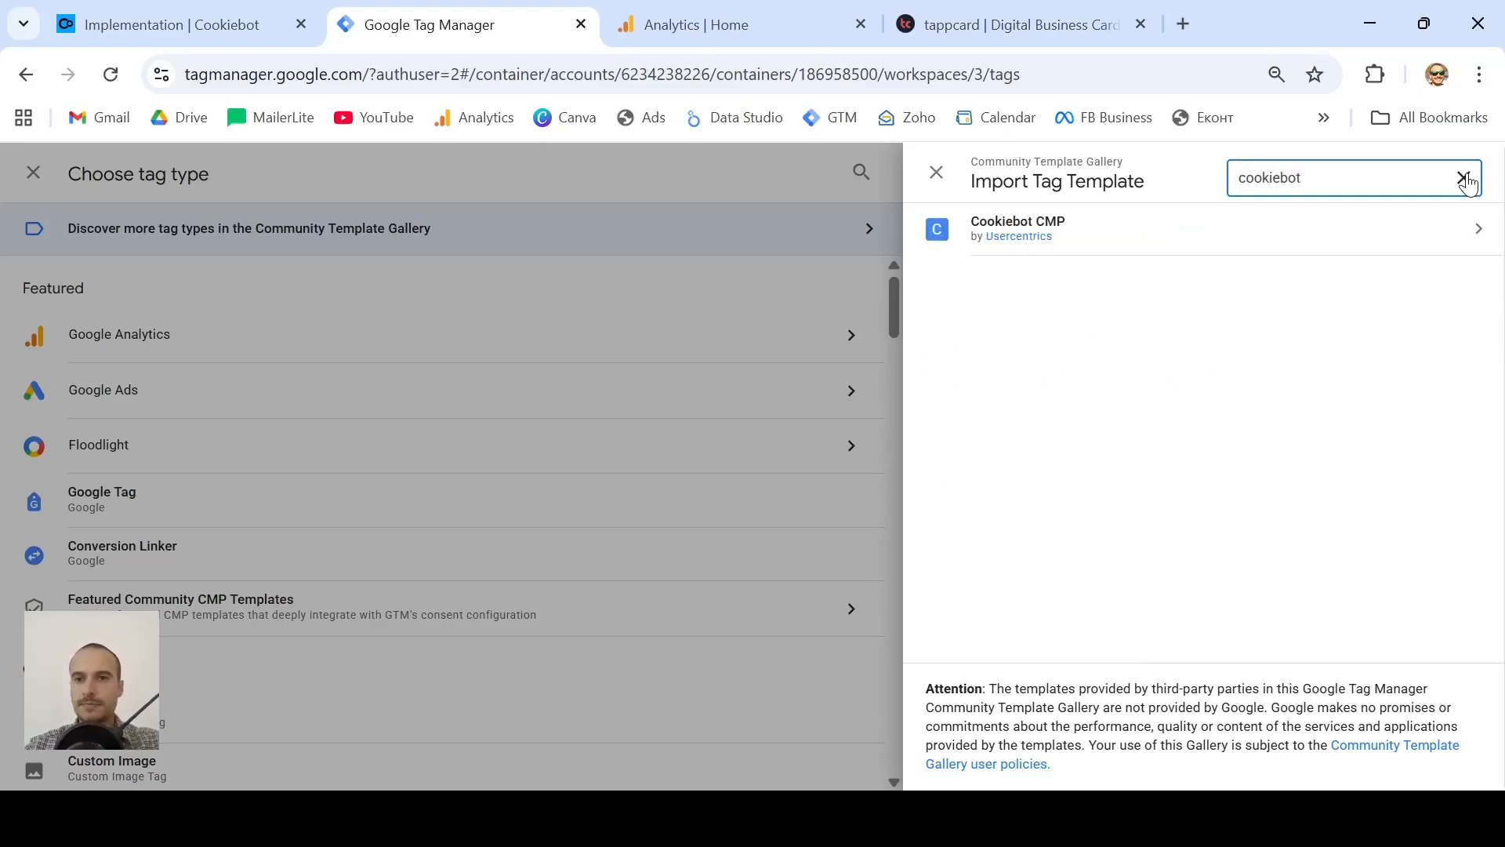
left_click(1093, 246)
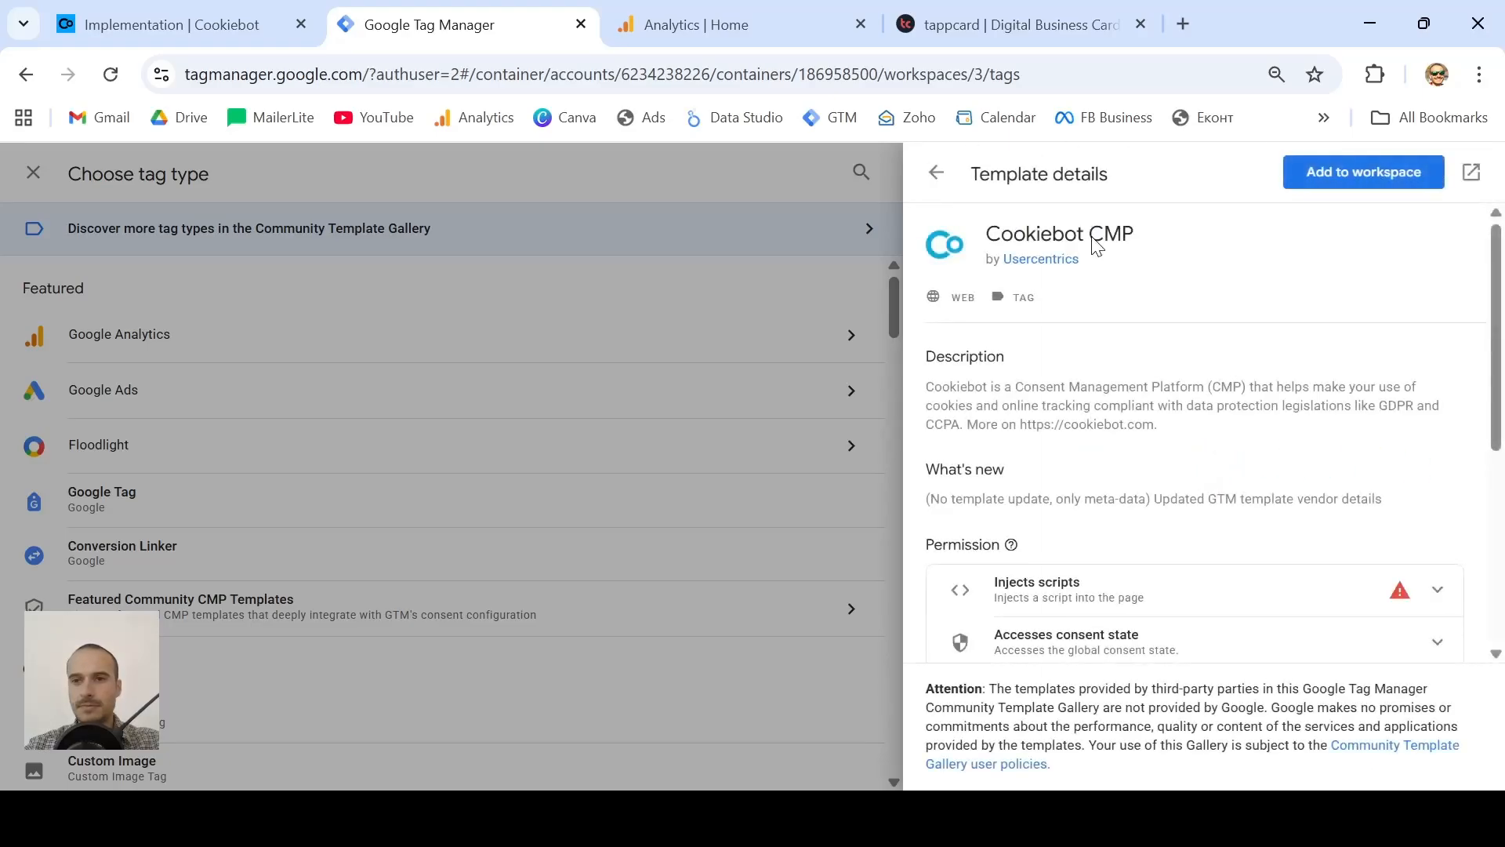
left_click(1348, 168)
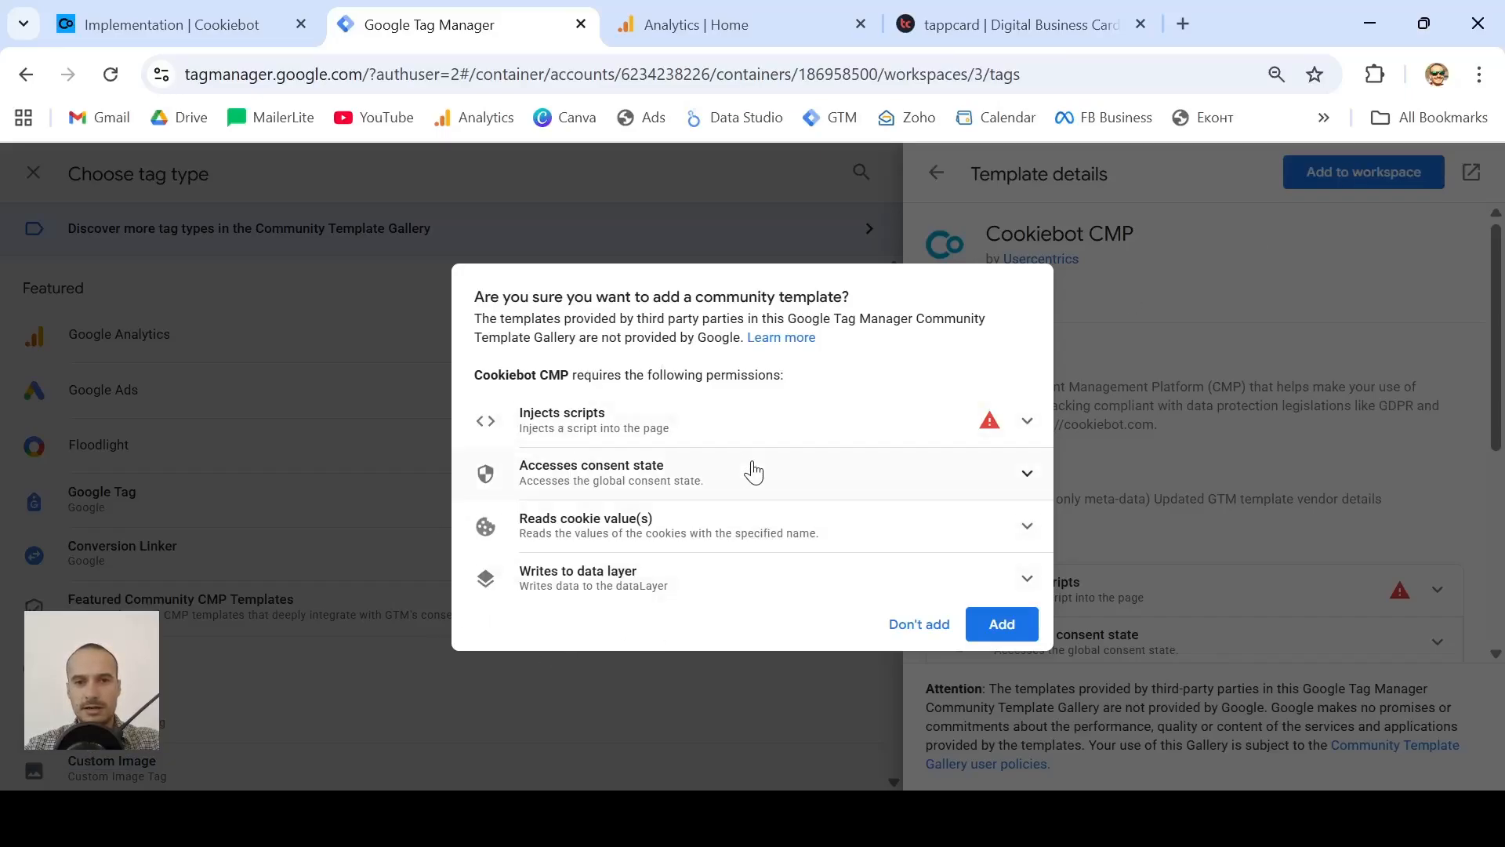
left_click(994, 625)
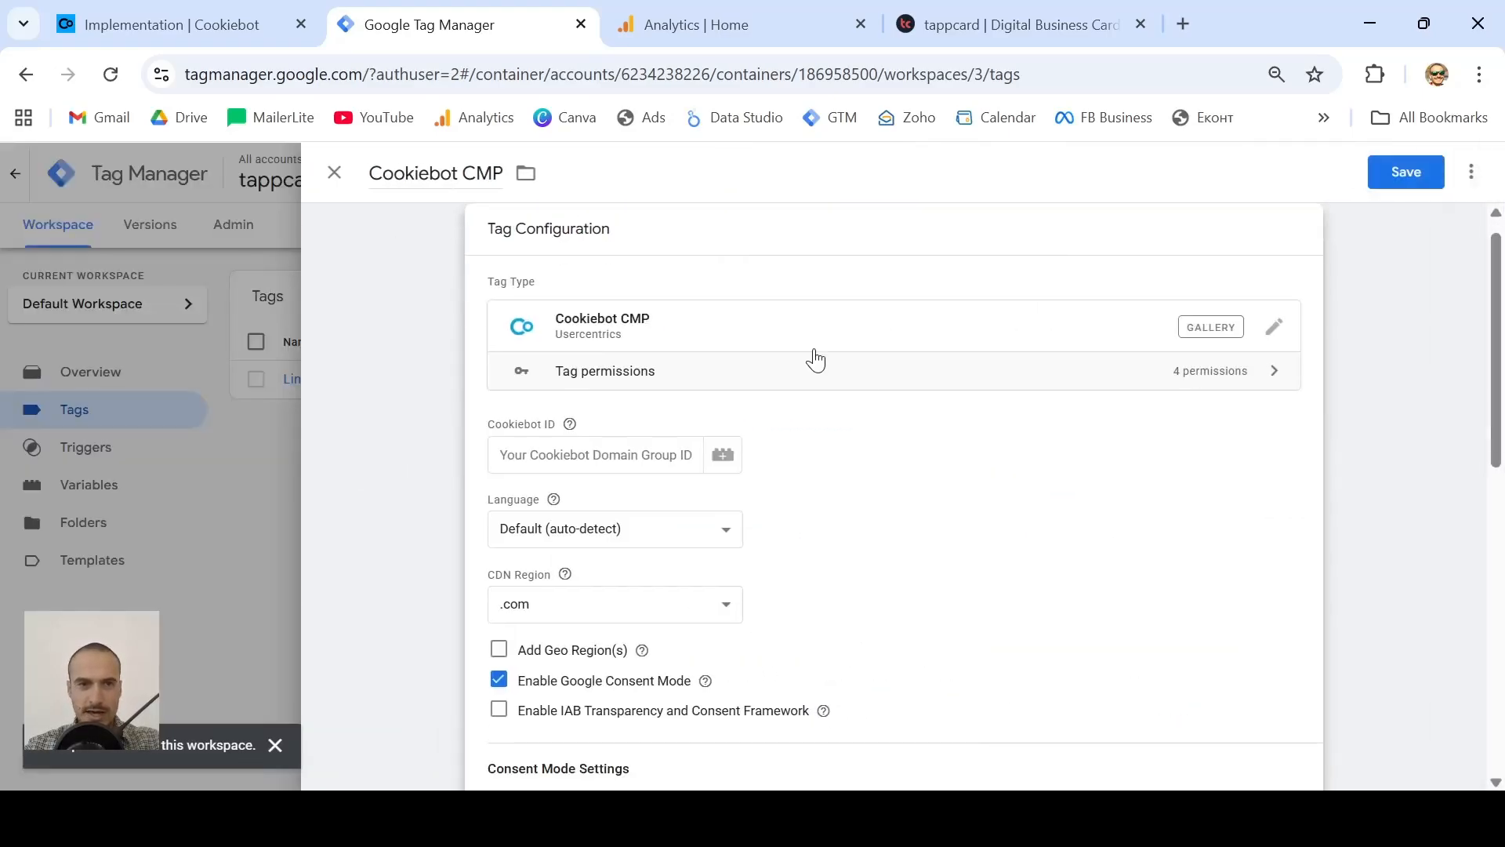
- Paste the copied Domain group ID into the tag's Cookiebot ID field
left_click(607, 467)
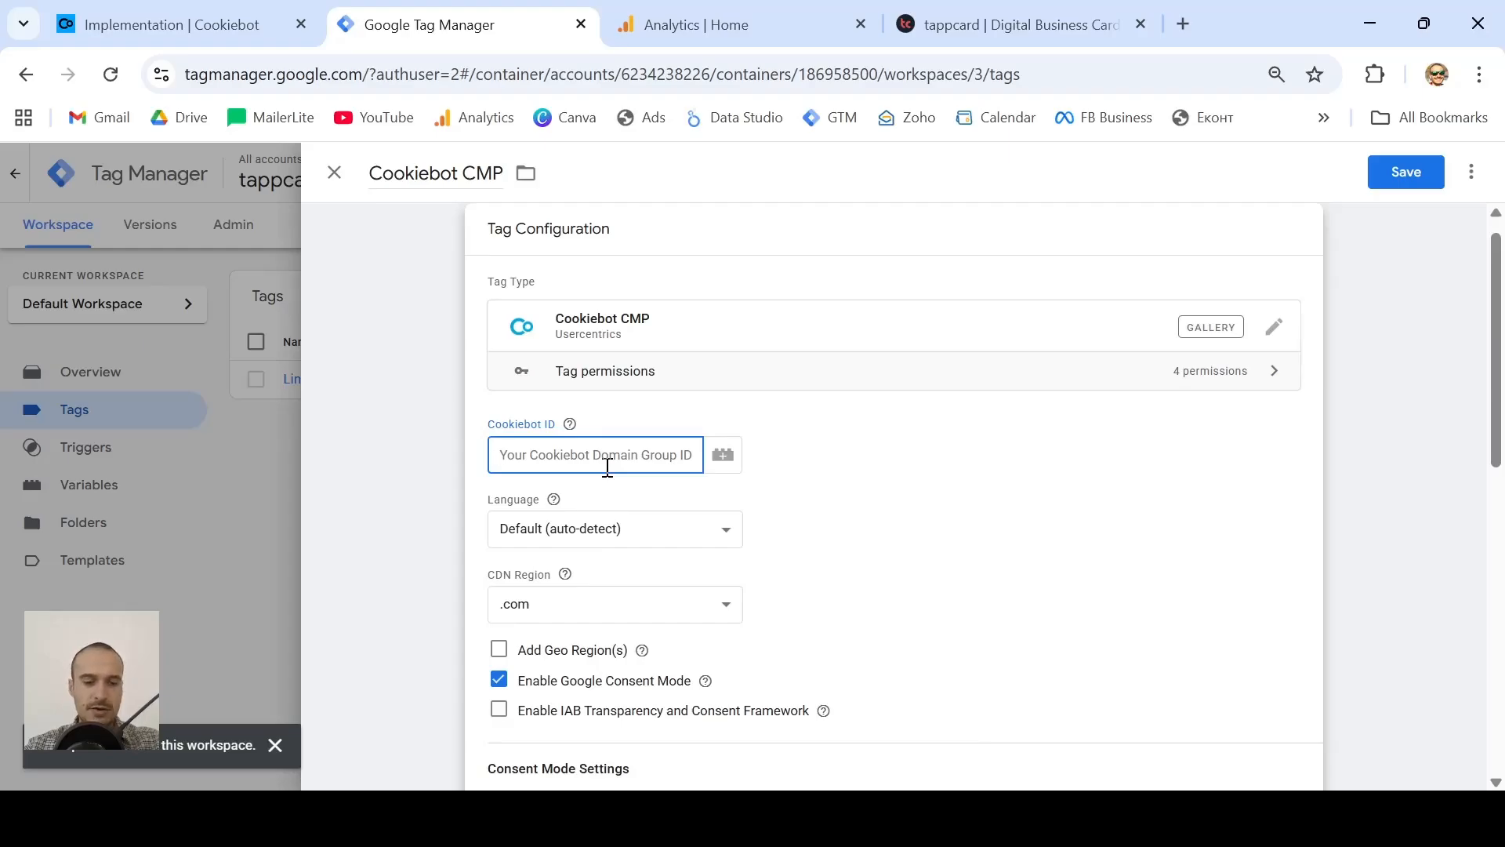
key("ctrl+v")
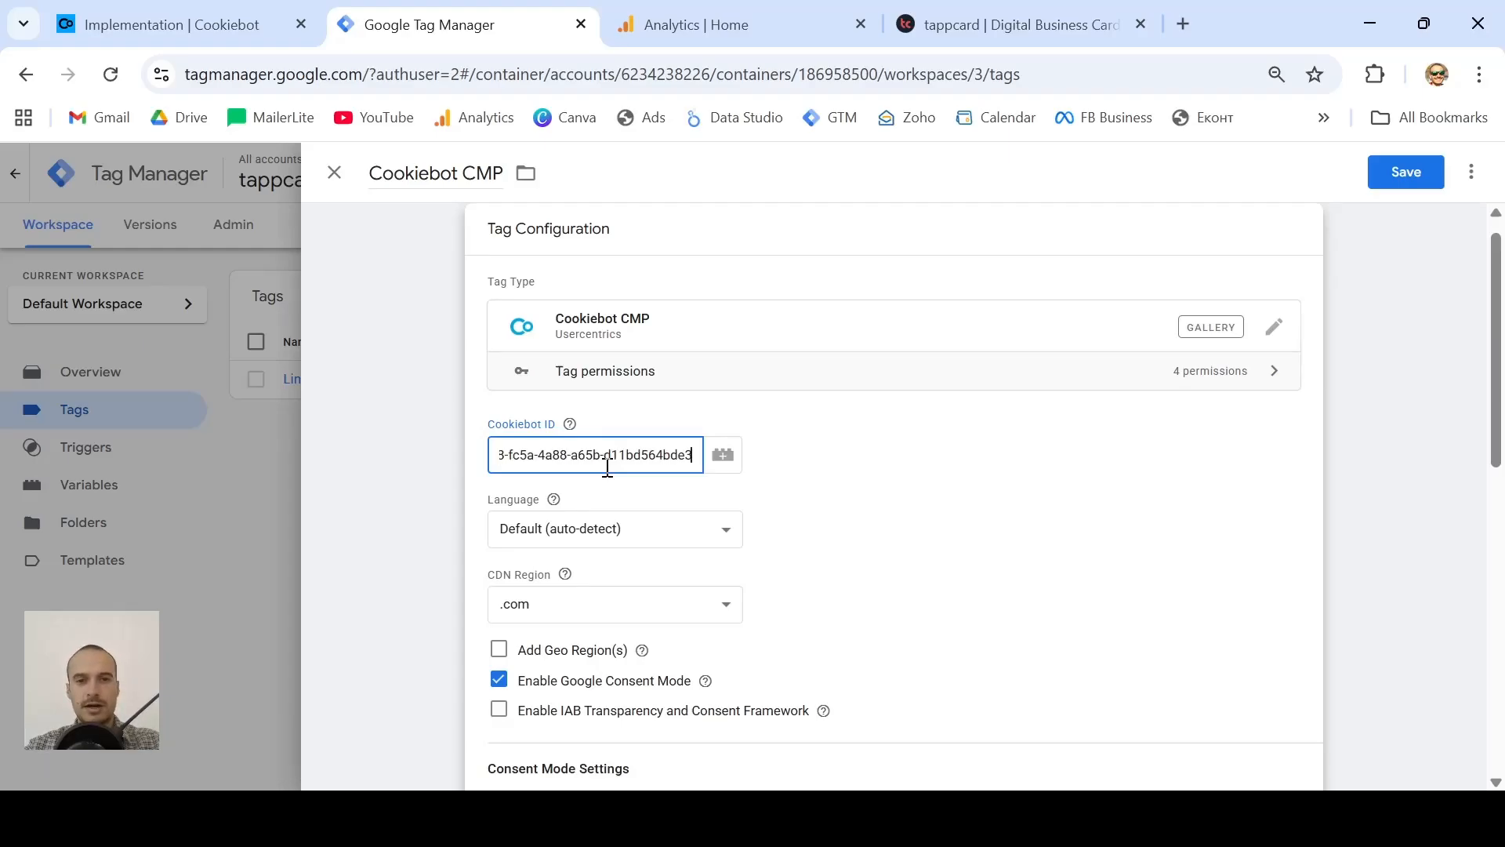
left_click(161, 11)
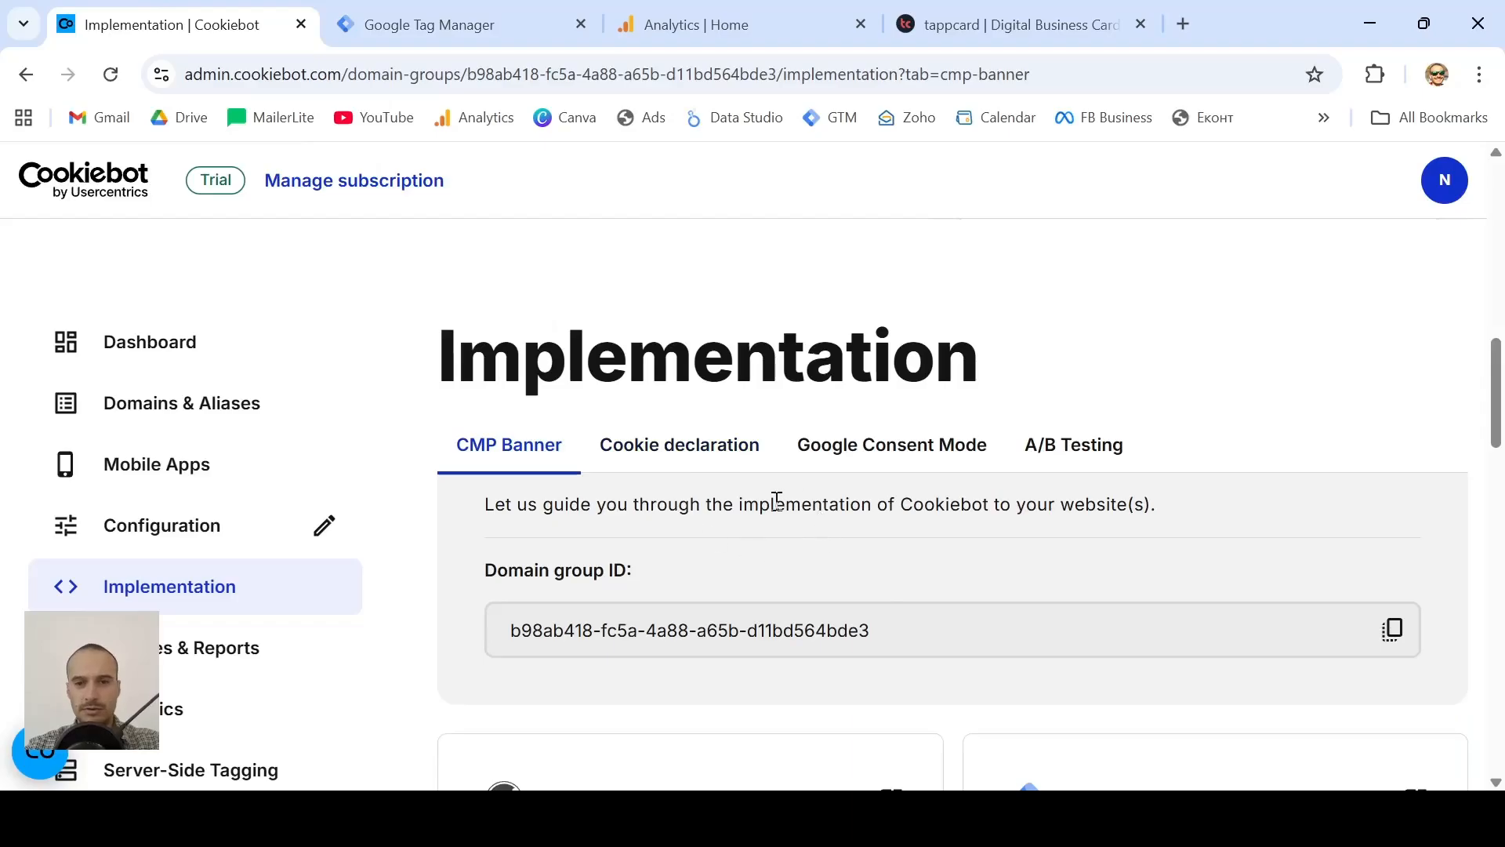
scroll(777, 501, "down", 1)
scroll(777, 501, "up", 1)
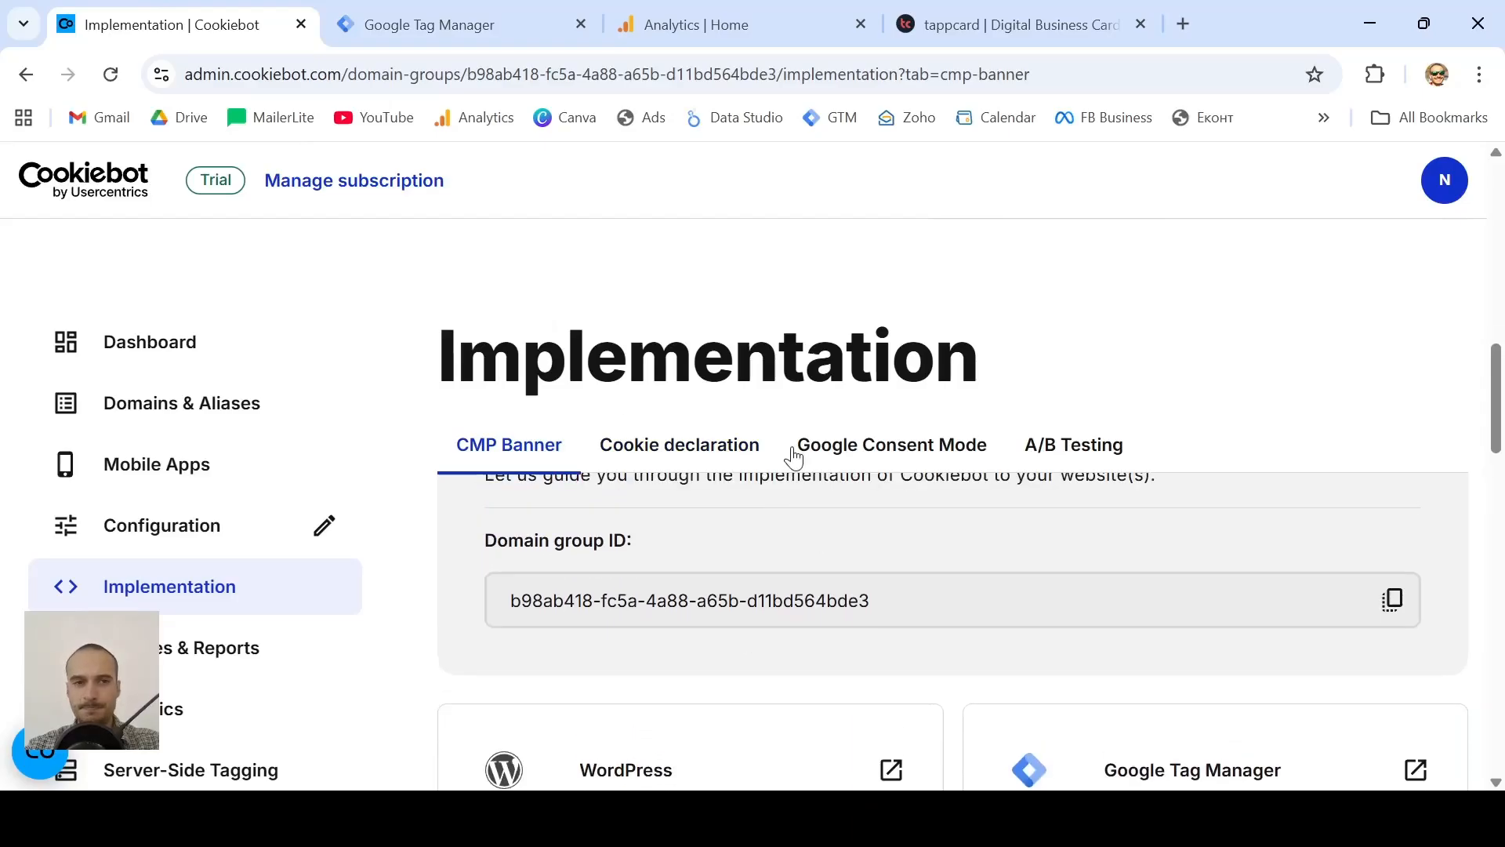
left_click(400, 24)
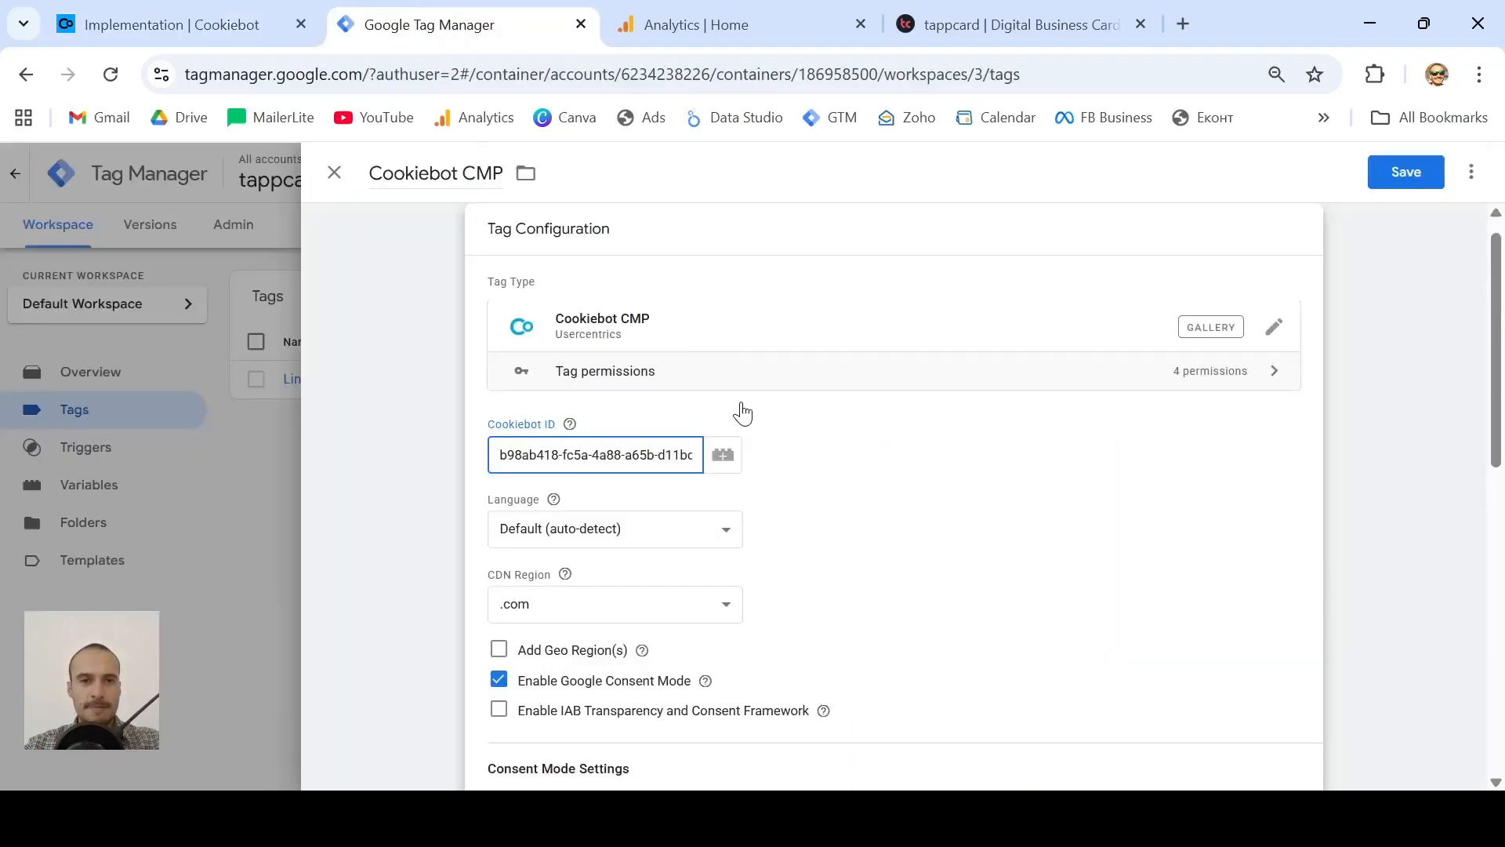
- Change the tag's CDN Region from .com to .eu
scroll(749, 419, "down", 2)
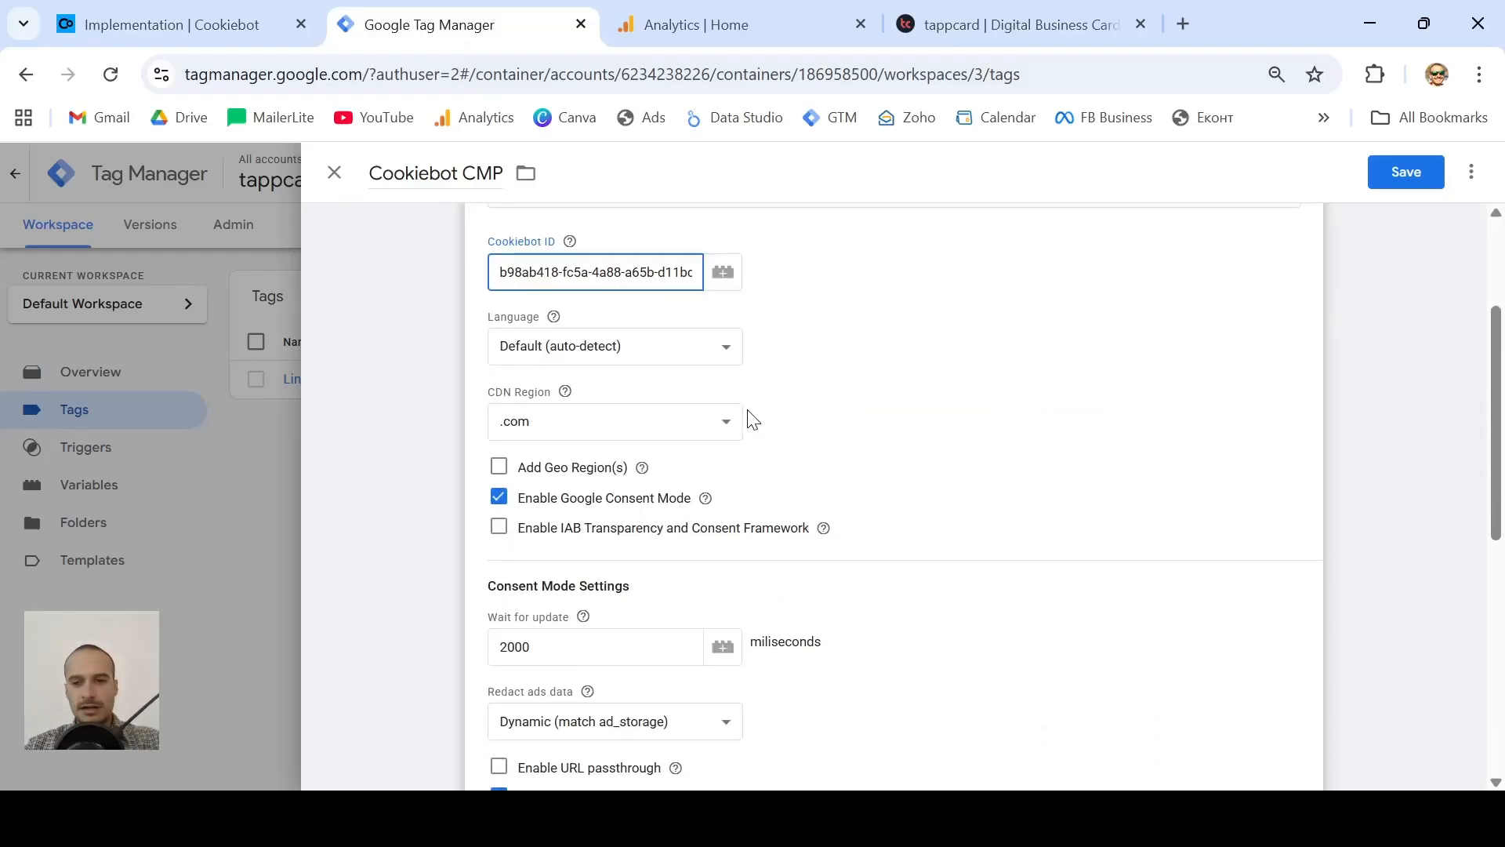
scroll(753, 420, "down", 1)
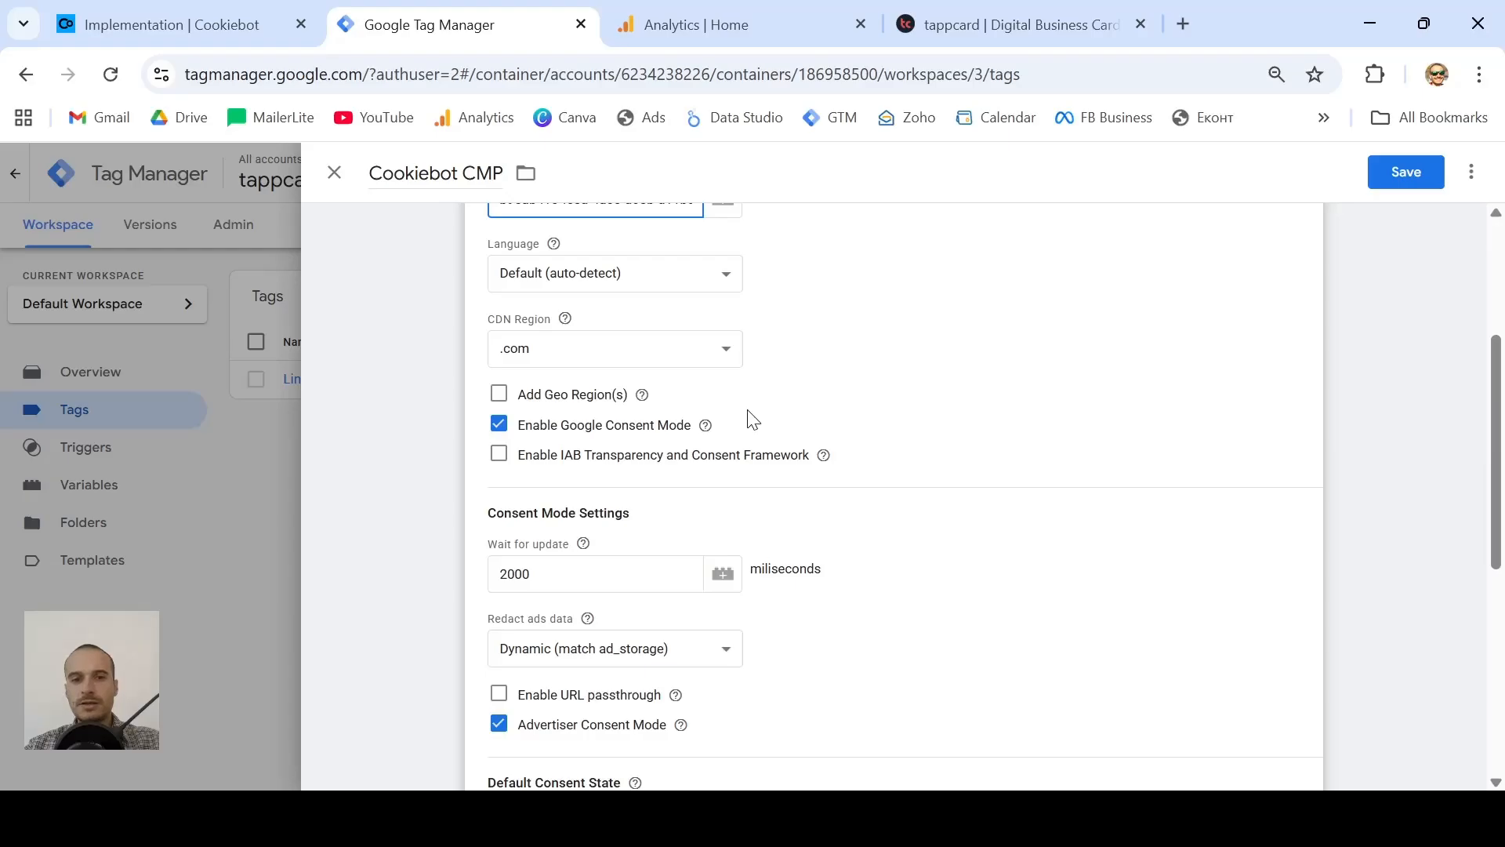
scroll(751, 420, "up", 2)
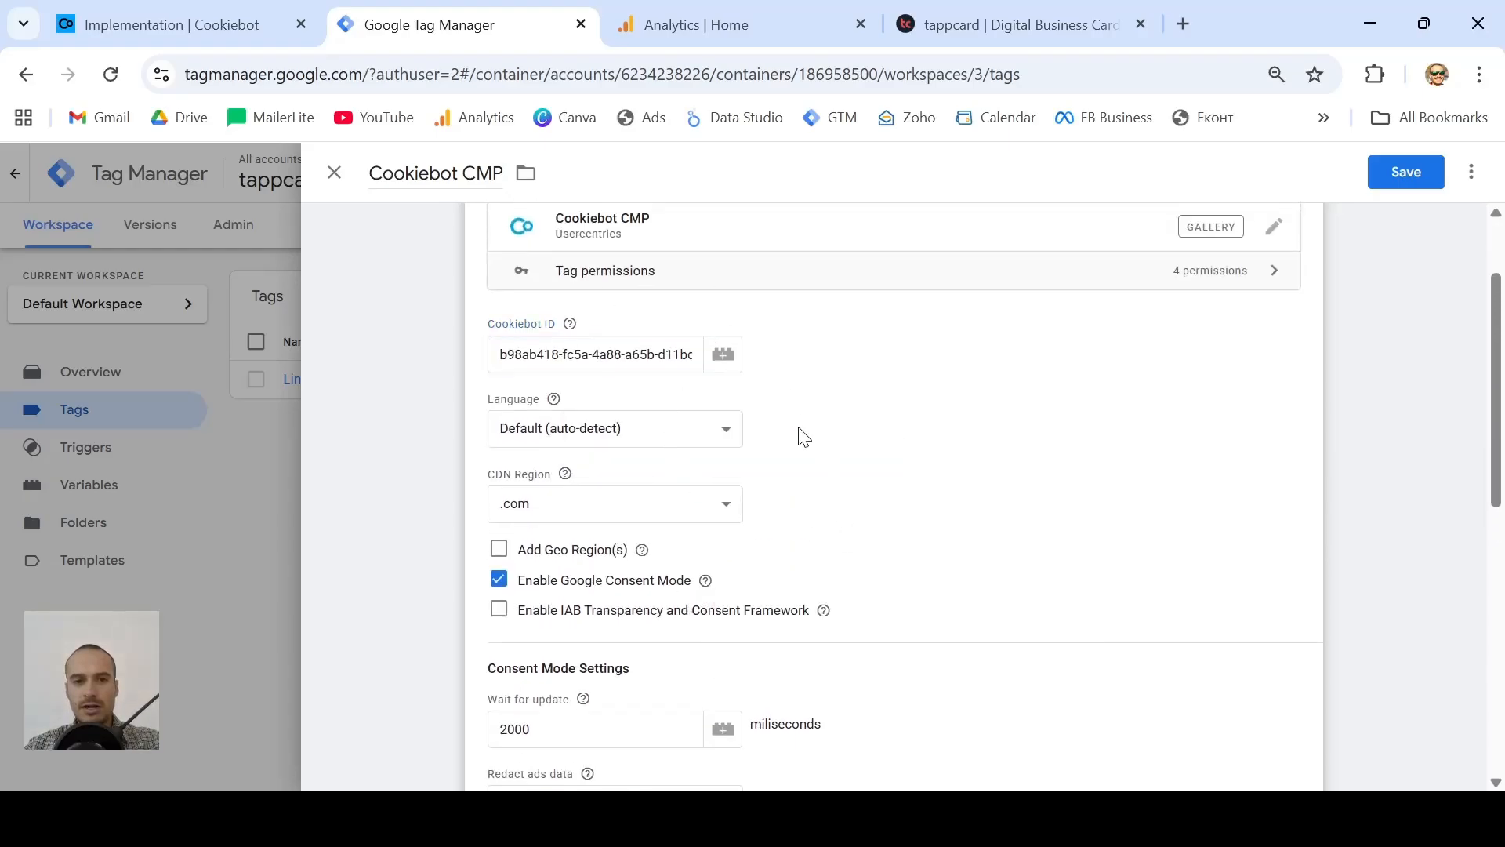
left_click(614, 436)
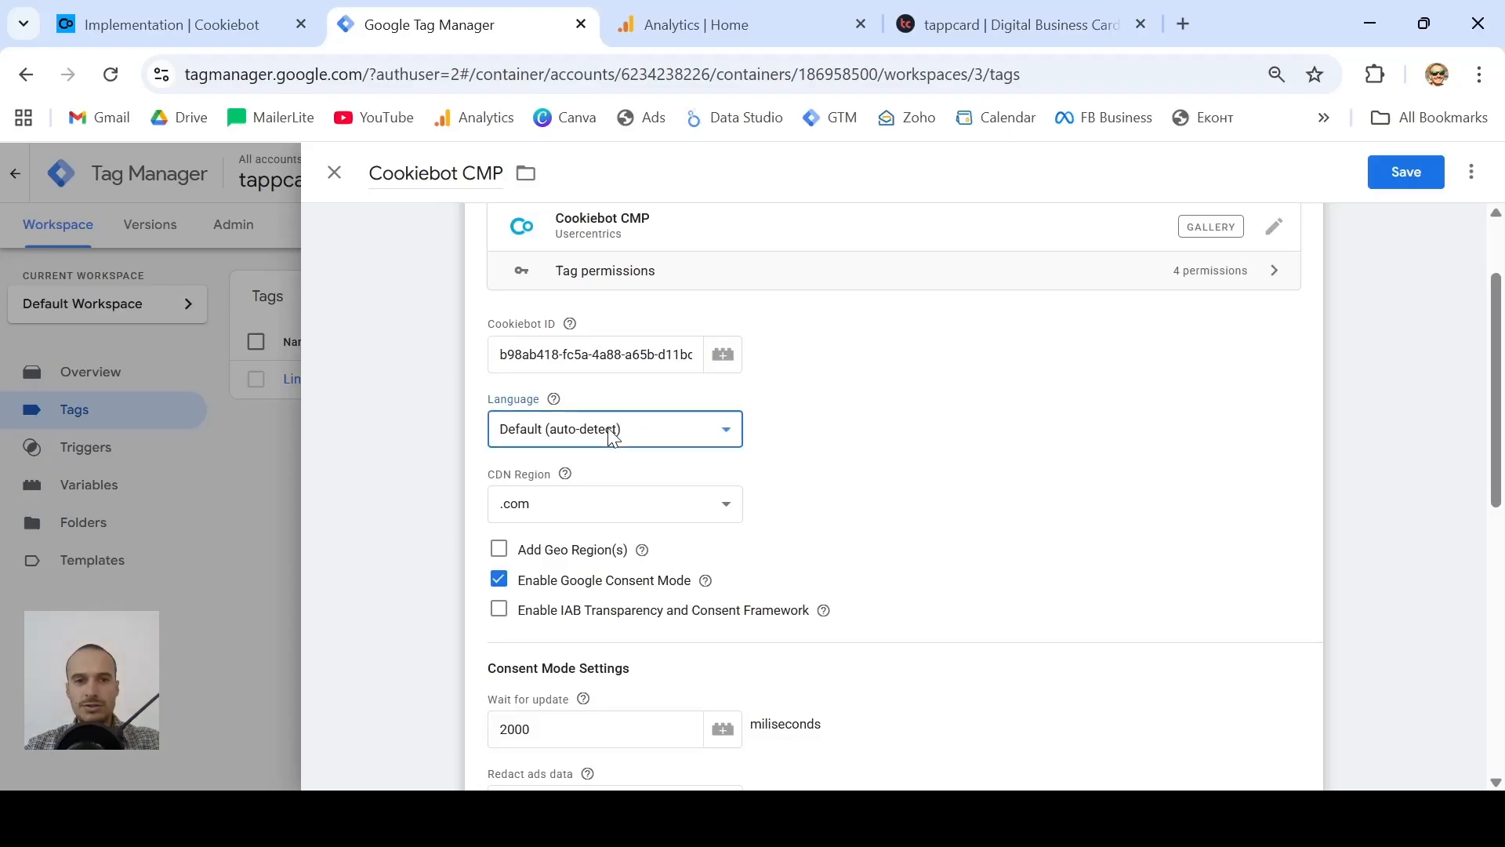
left_click(588, 516)
left_click(862, 499)
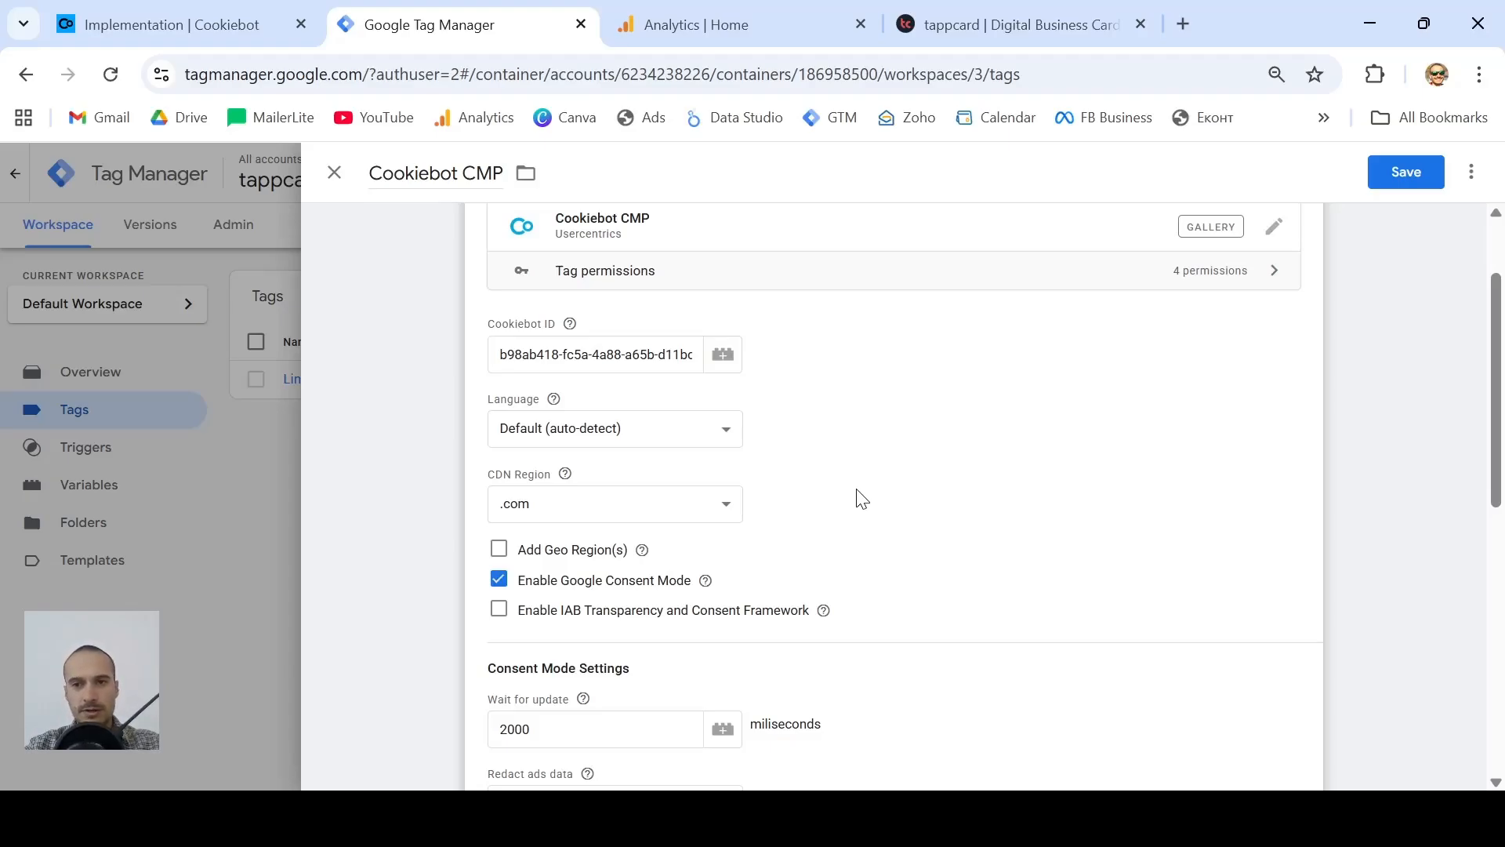
left_click(665, 503)
key("Down")
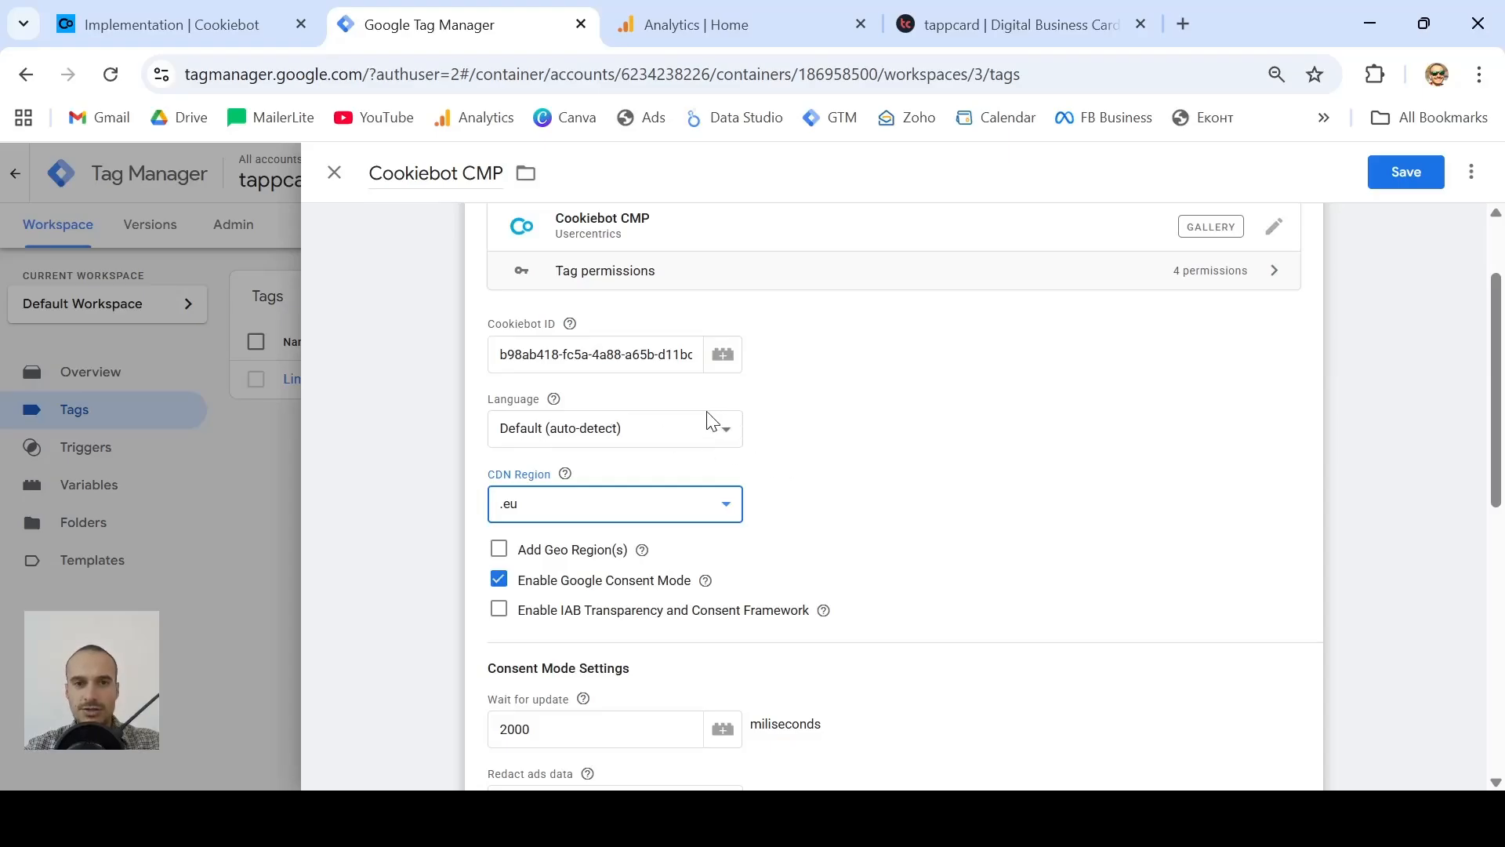
- Open Cookiebot's Configuration page for Domain Group #1 and review the Bar banner at the Bottom
left_click(114, 15)
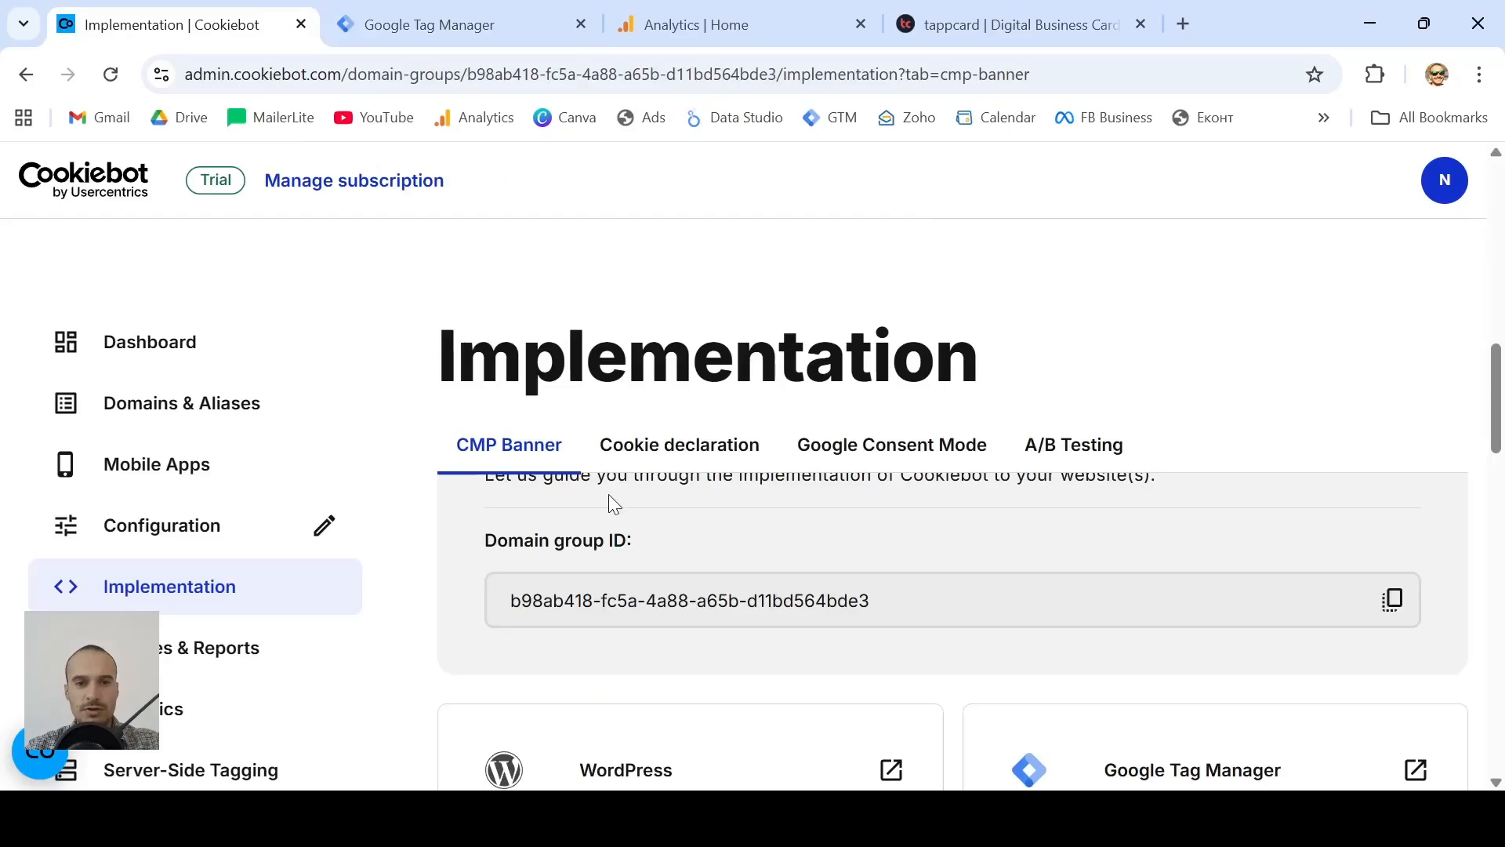
left_click(168, 527)
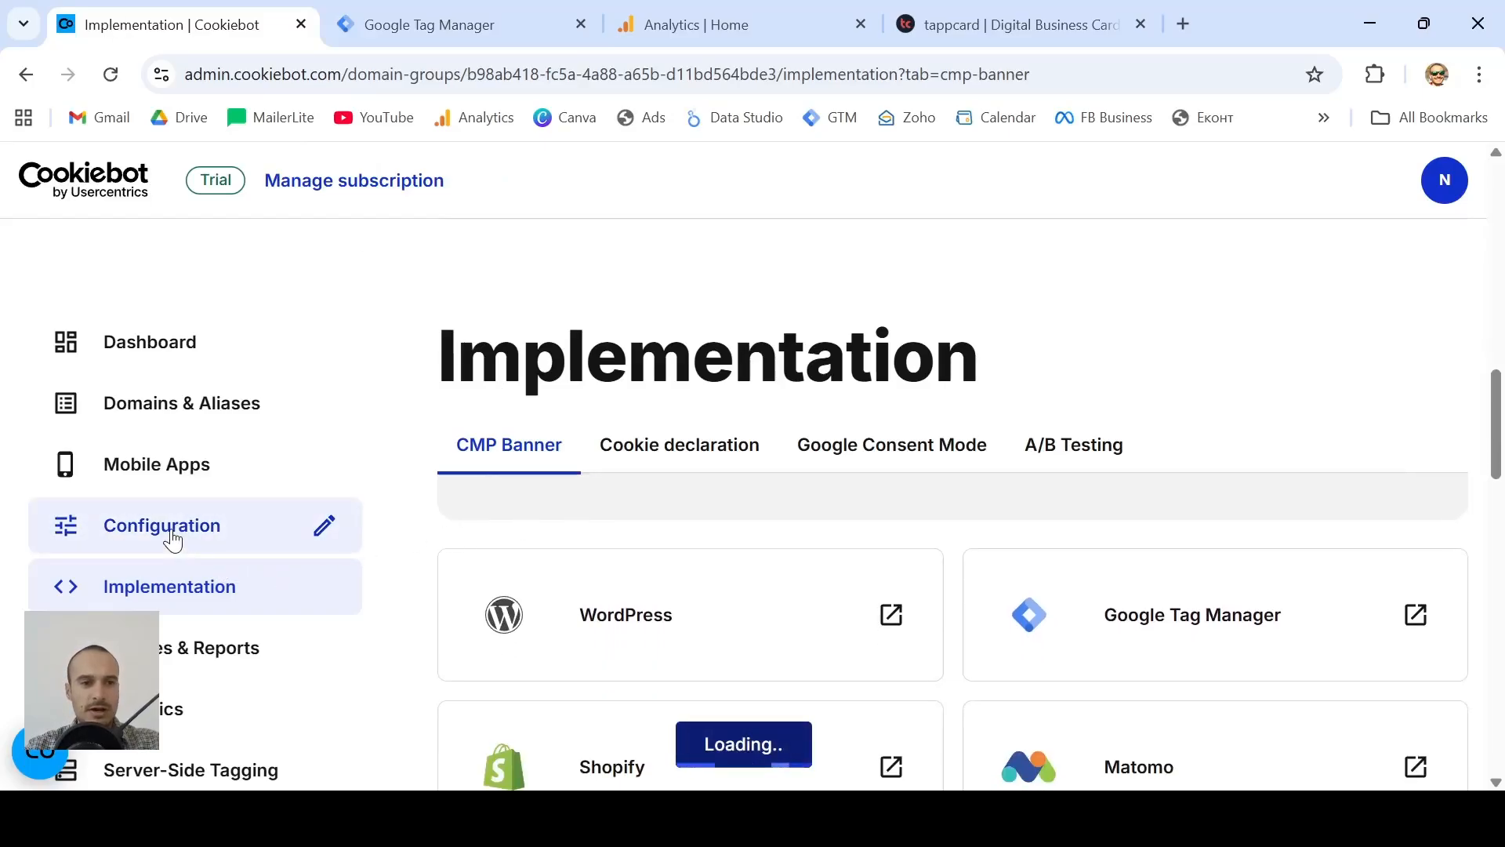
scroll(444, 500, "down", 5)
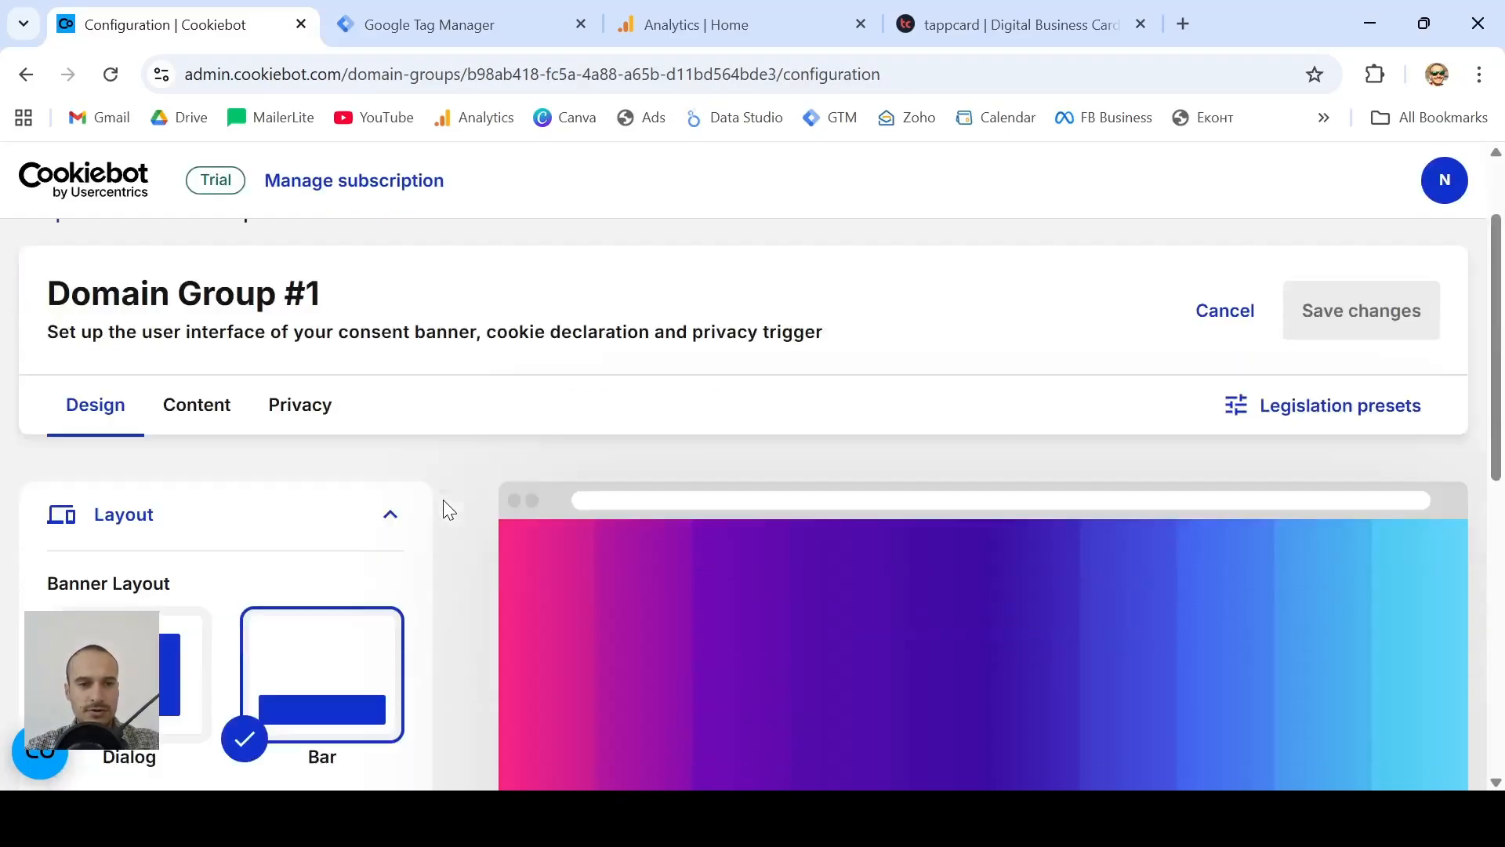
scroll(595, 587, "down", 8)
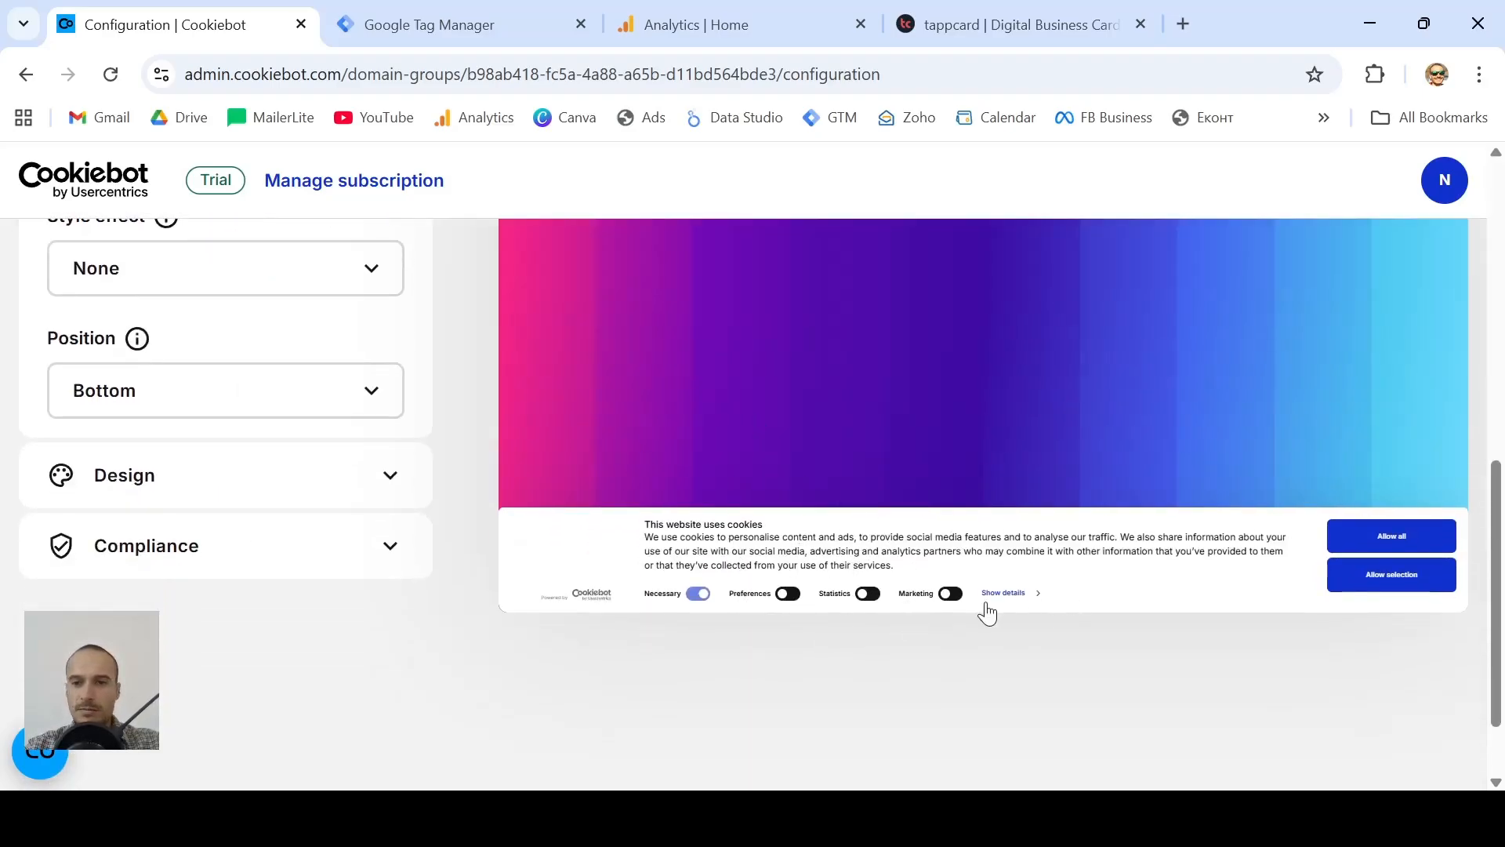
scroll(296, 538, "up", 3)
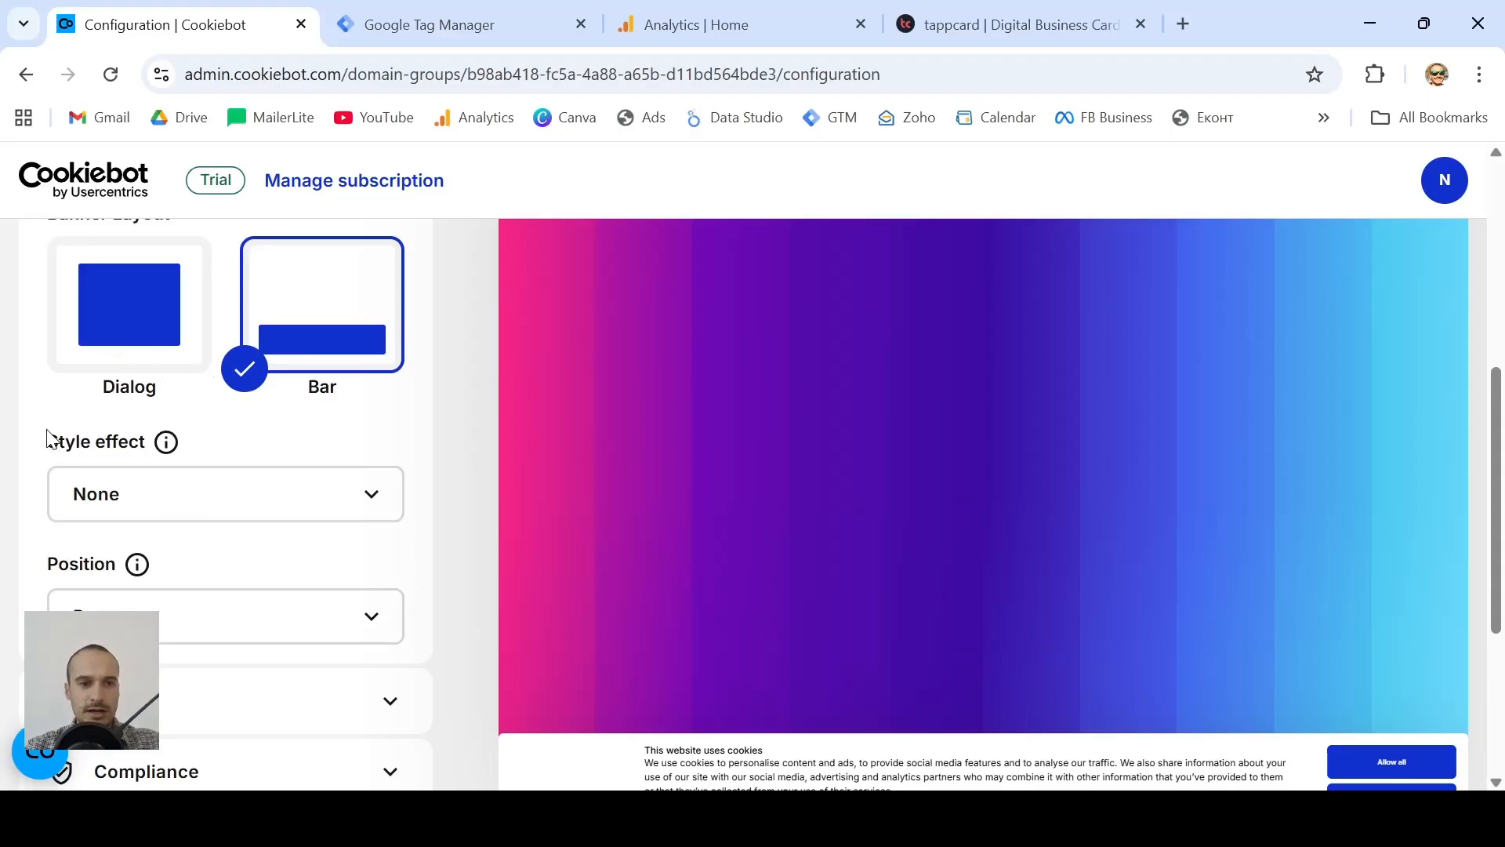
scroll(383, 563, "down", 3)
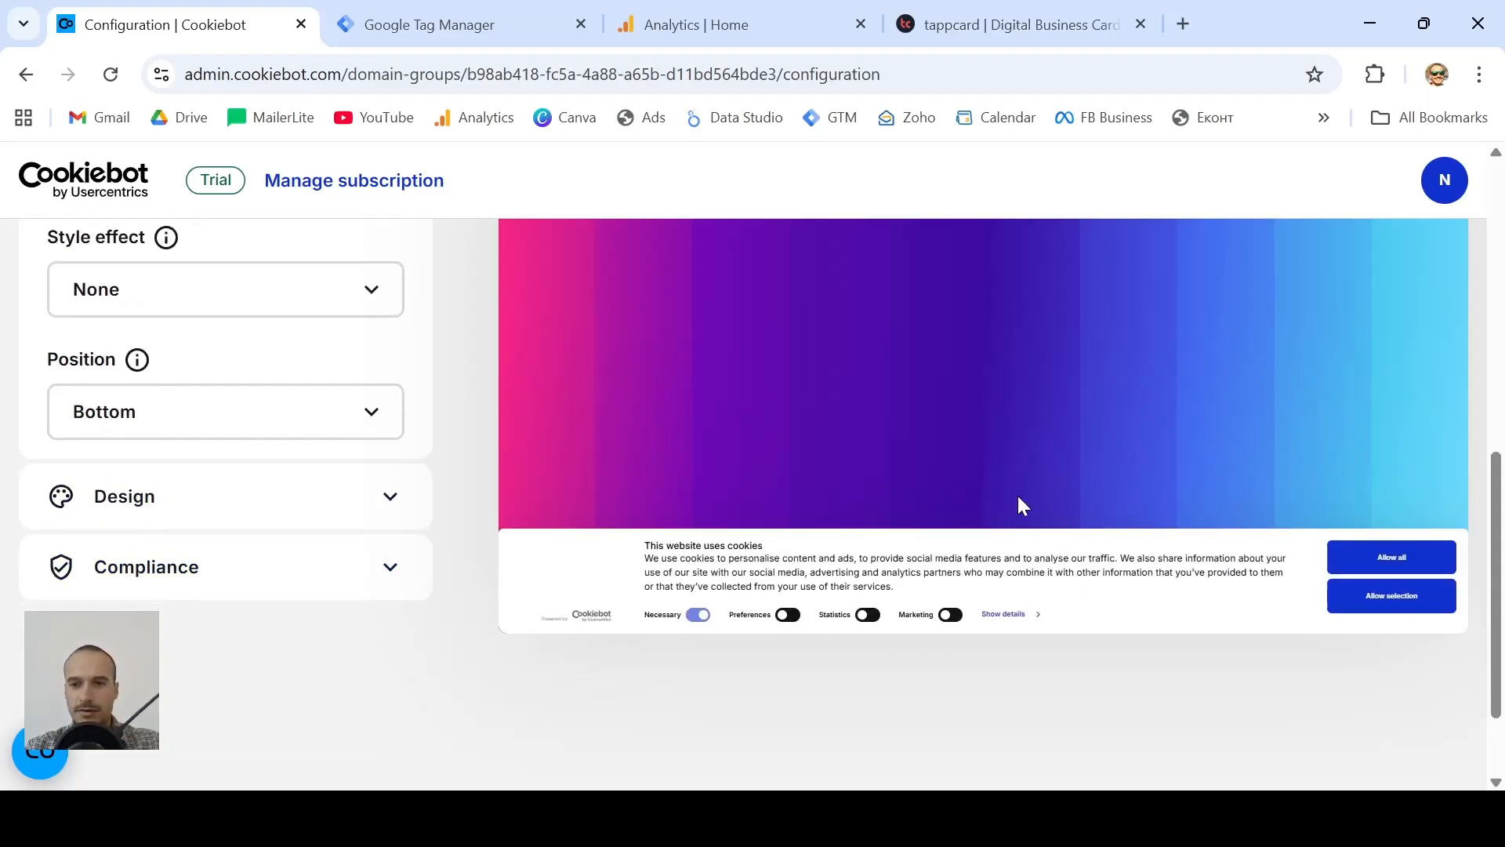
scroll(337, 541, "up", 5)
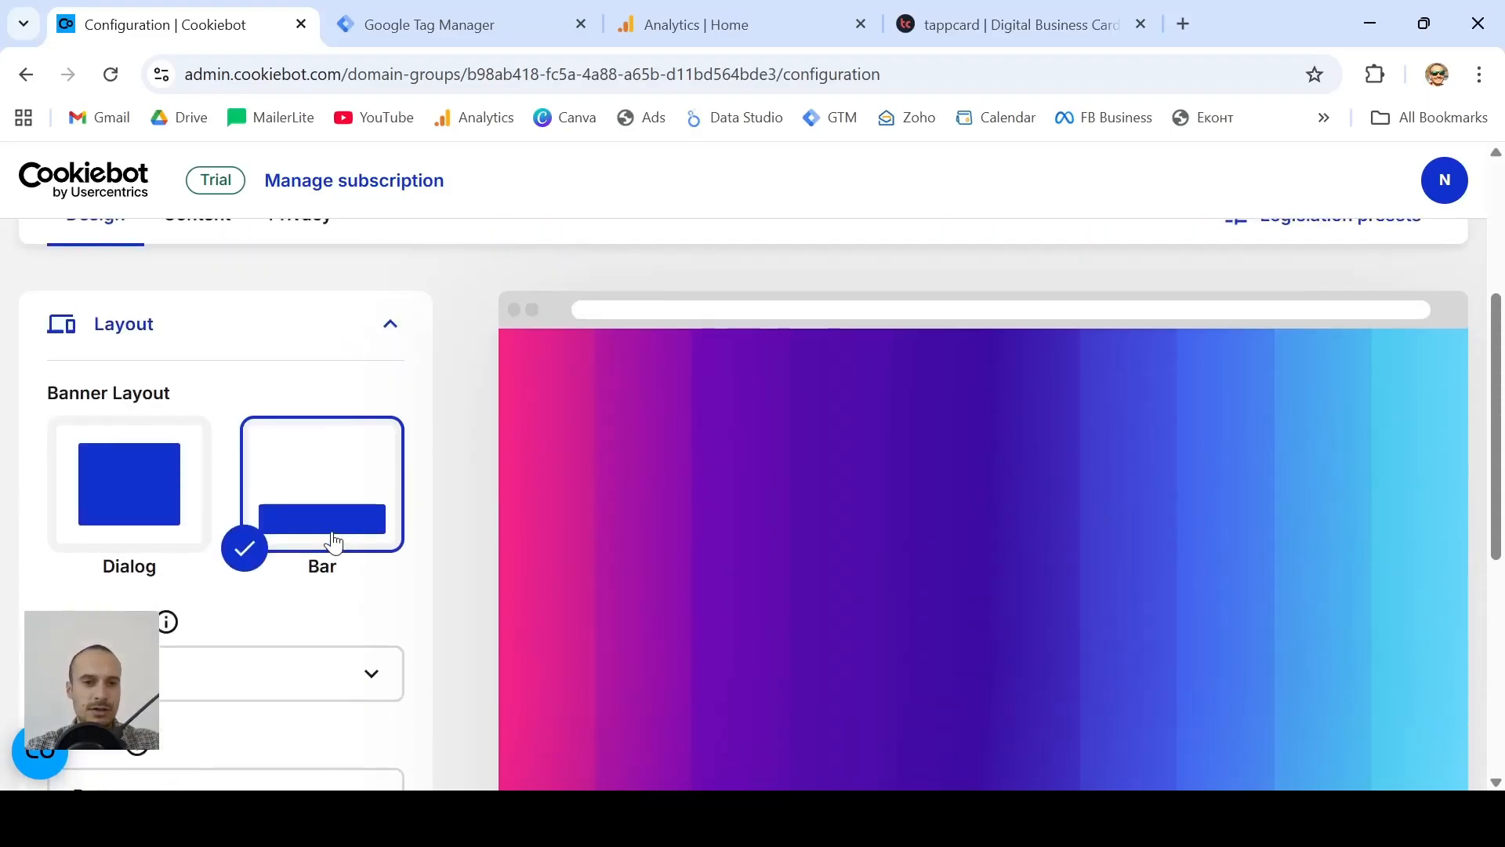
scroll(333, 539, "up", 3)
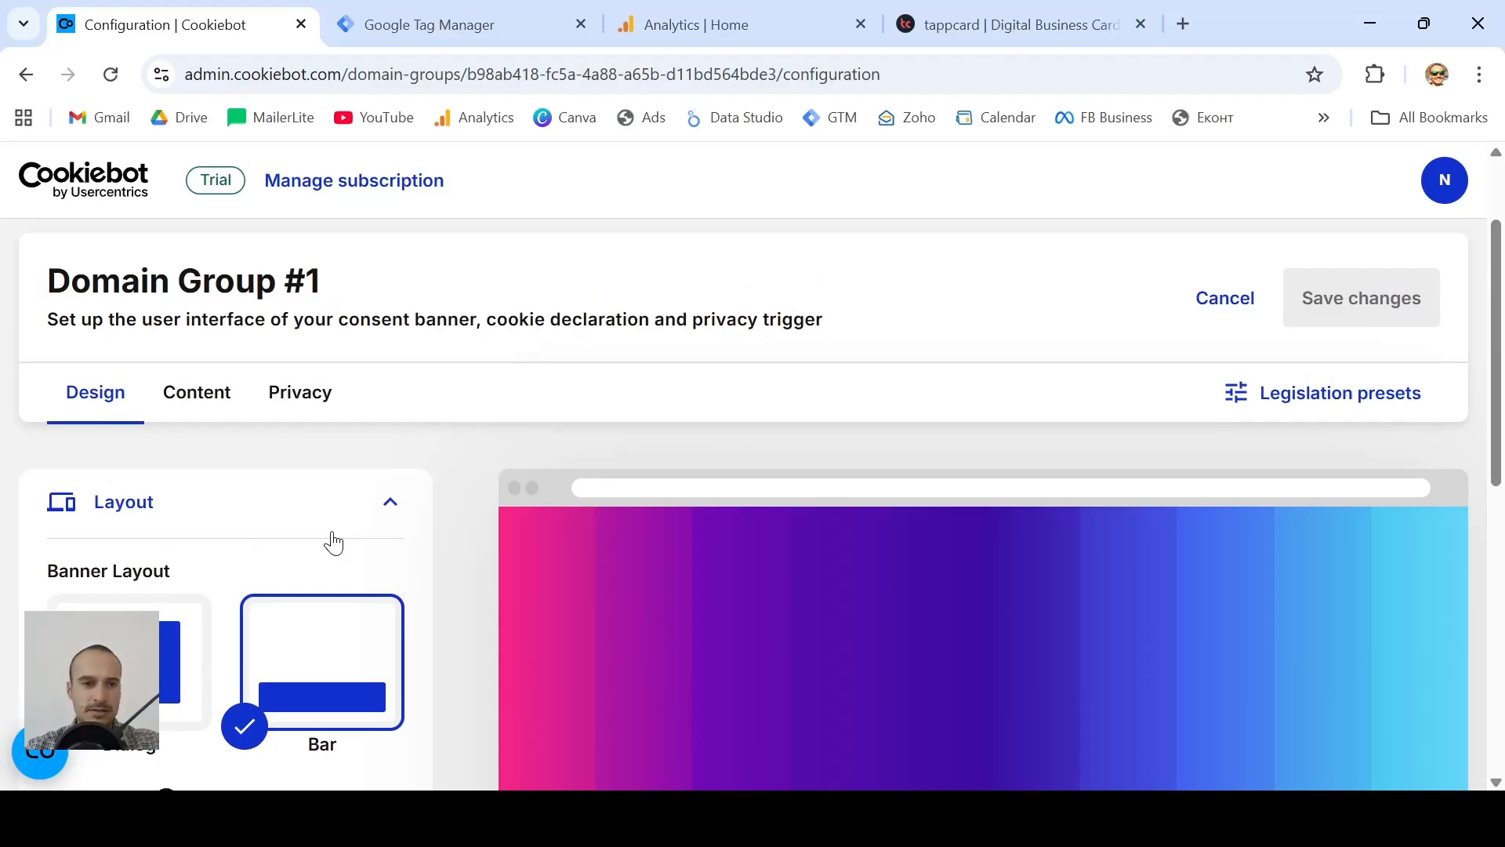
scroll(333, 541, "down", 1)
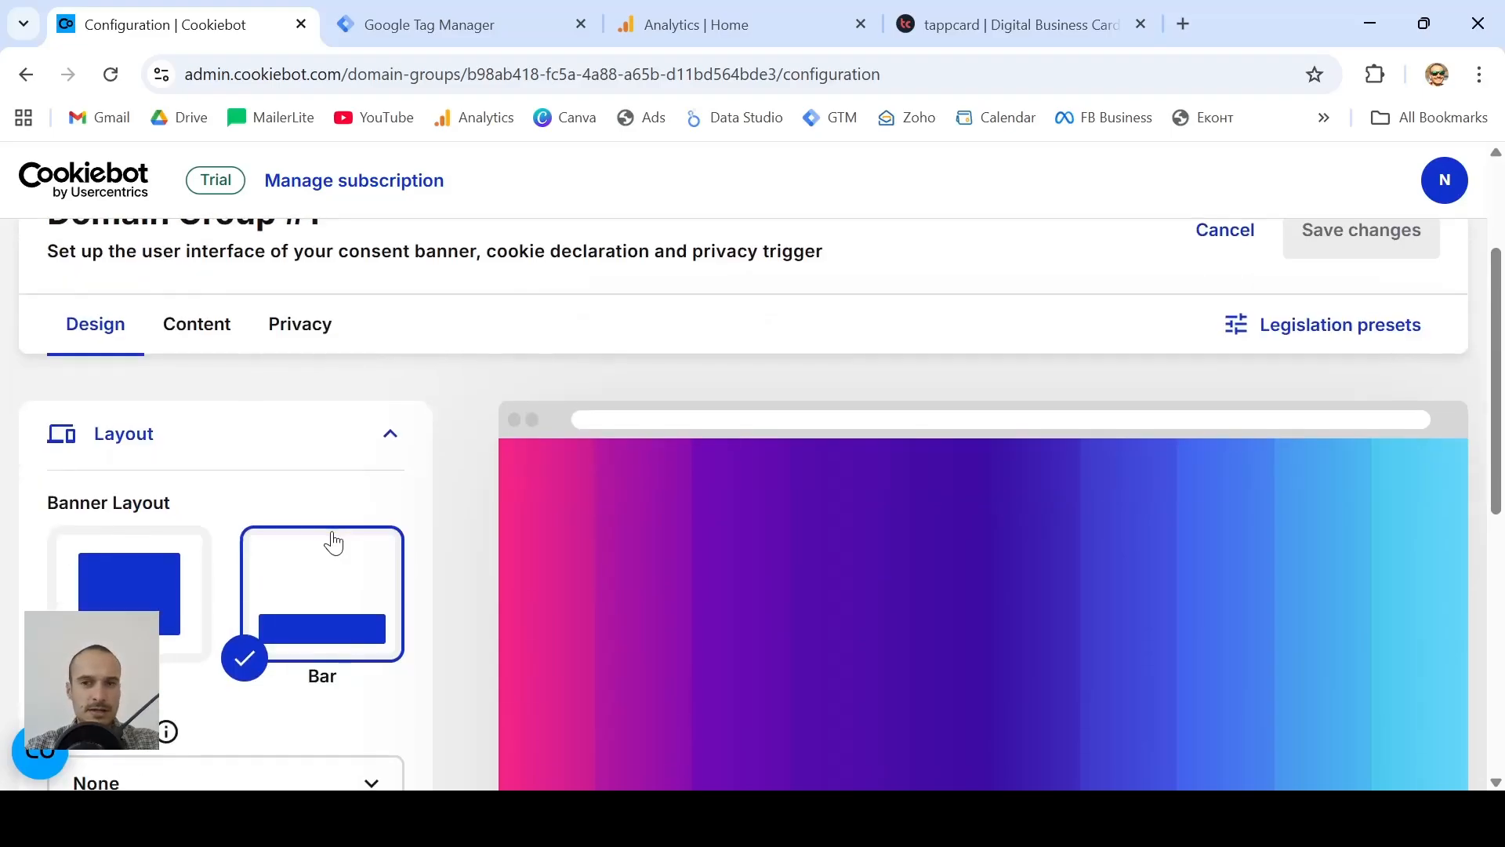
- On the Content tab, delete Polish and German from the banner languages
left_click(183, 329)
scroll(208, 437, "down", 2)
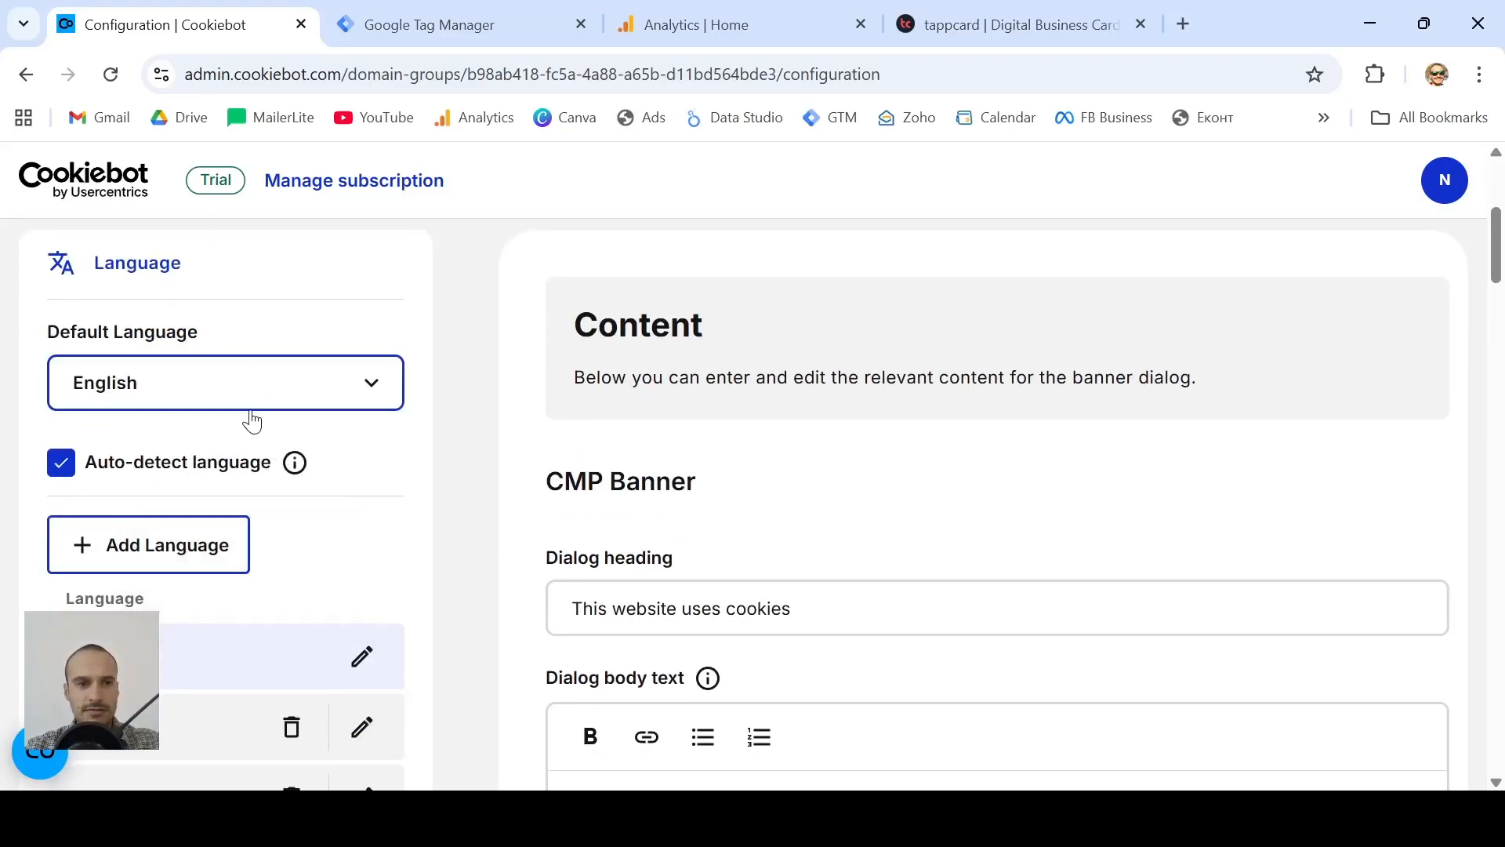
scroll(323, 541, "down", 4)
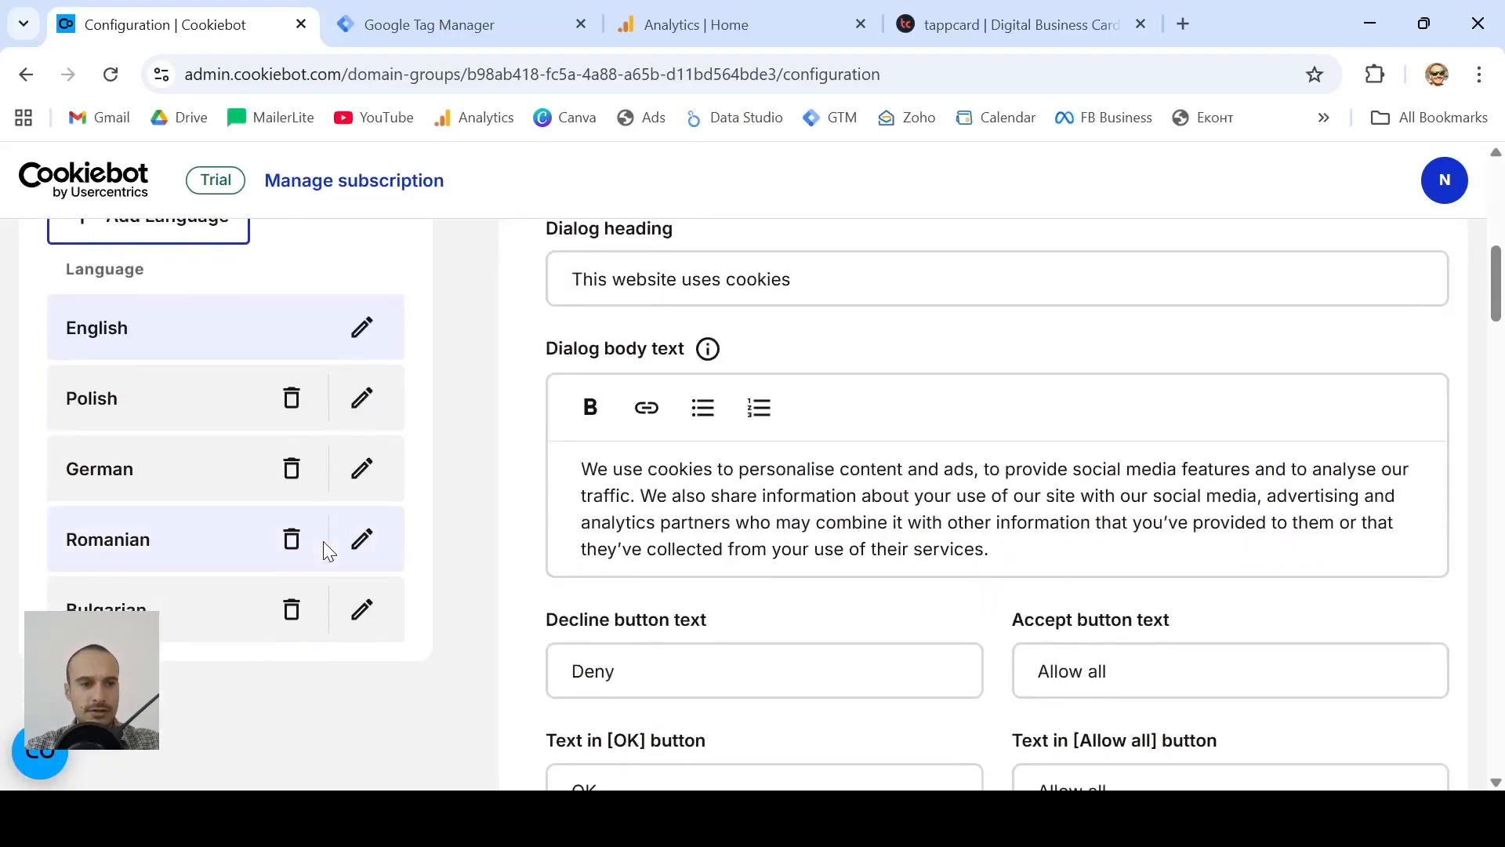
left_click(293, 417)
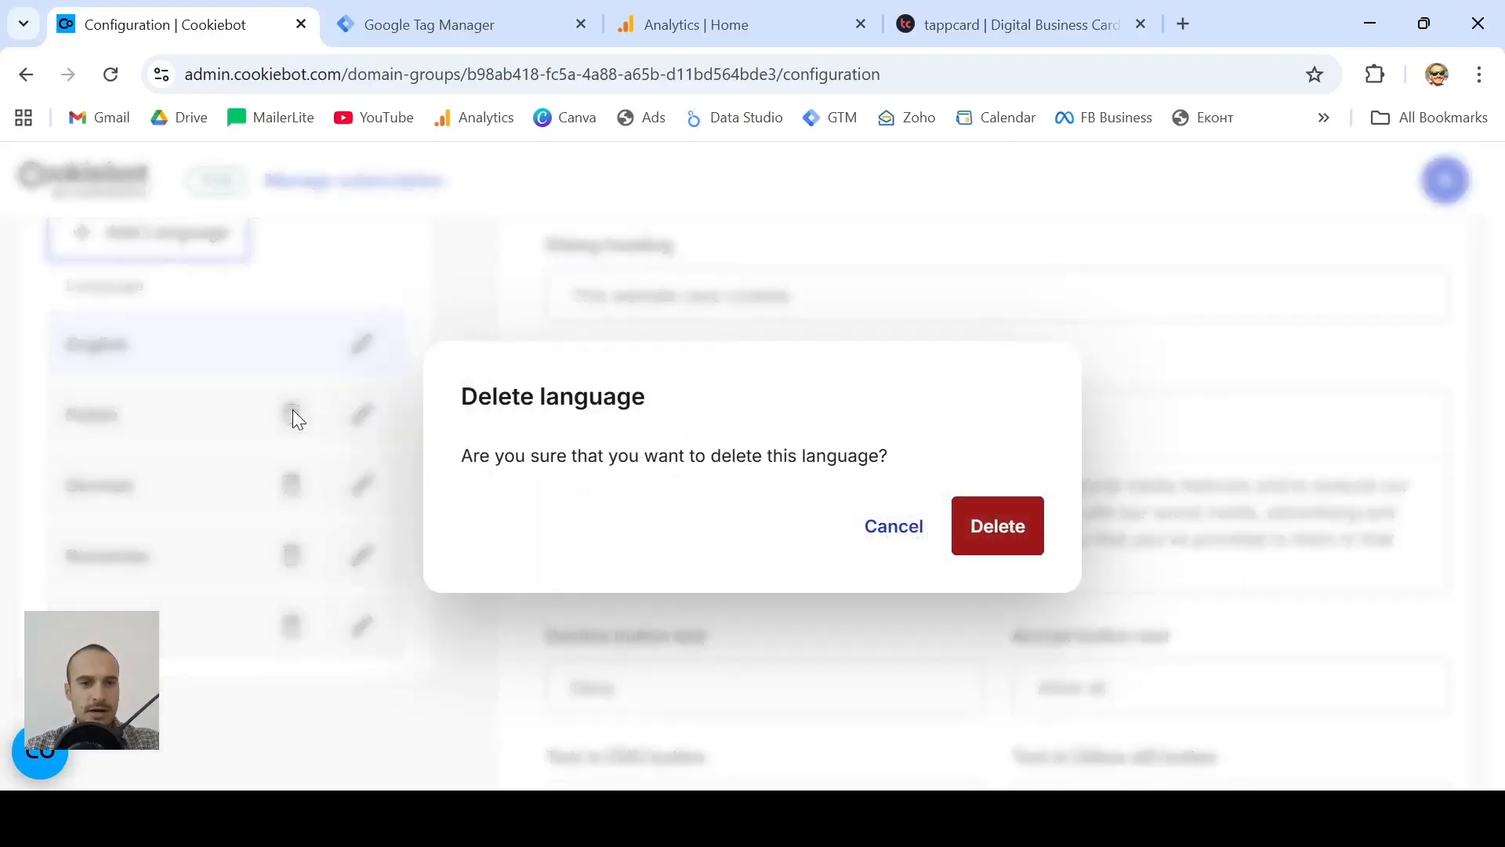
left_click(1010, 533)
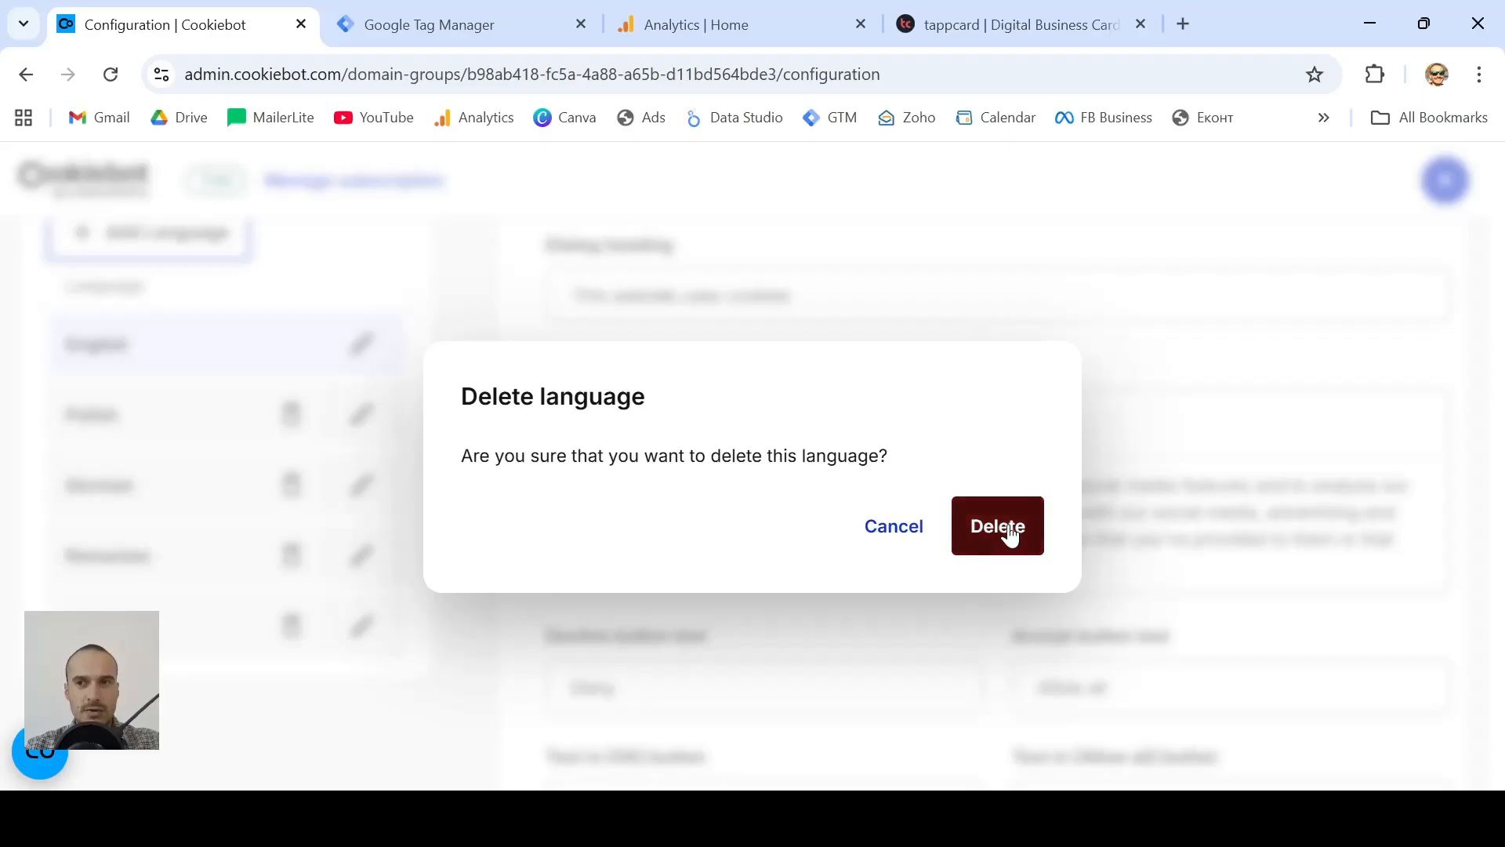
left_click(291, 415)
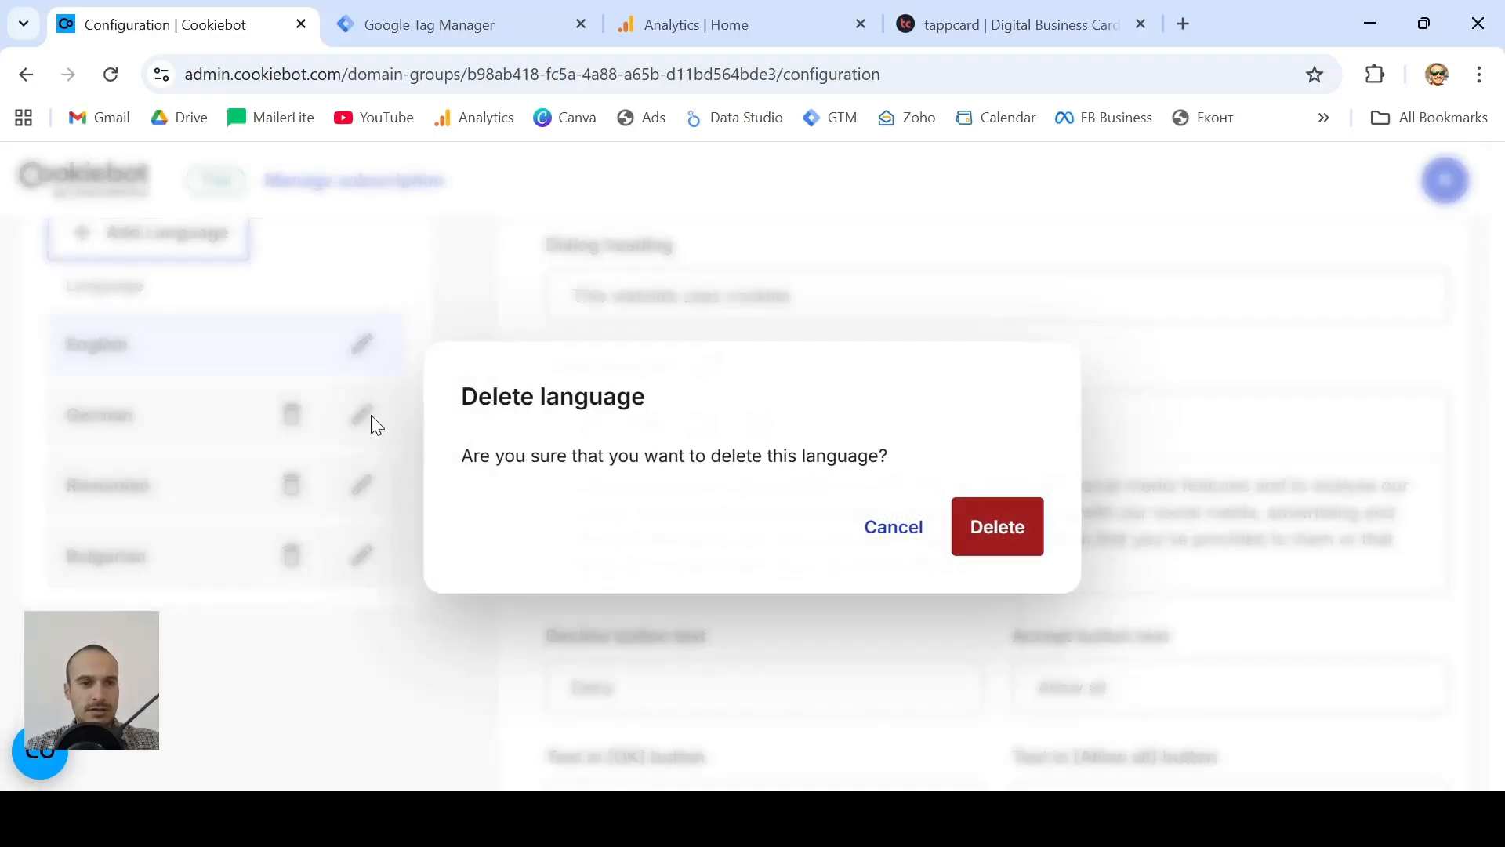
left_click(995, 531)
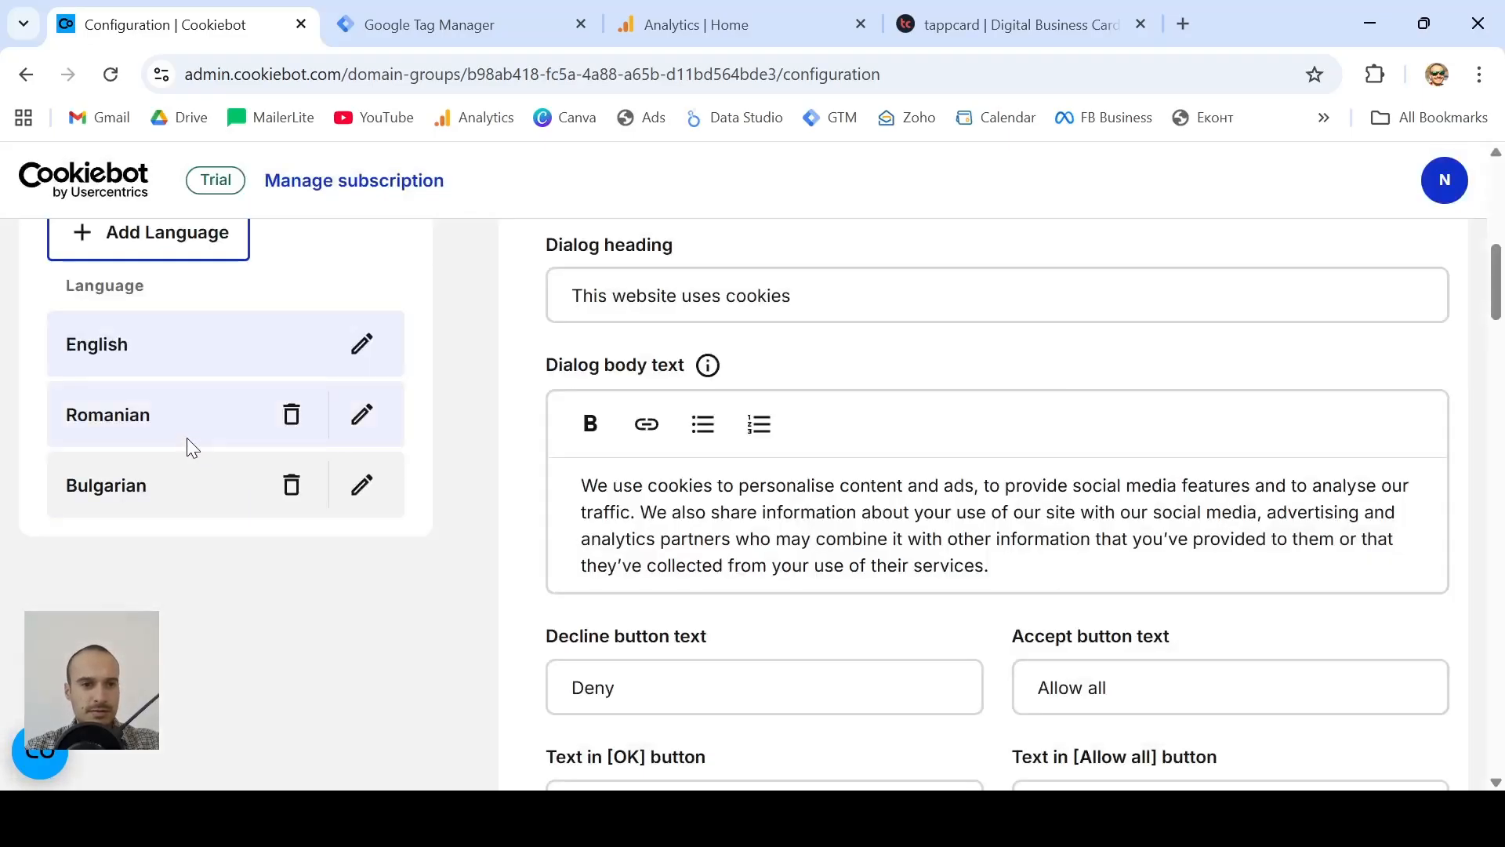
- Delete Romanian as well, leaving only English and Bulgarian as banner languages
left_click(293, 417)
left_click(1042, 533)
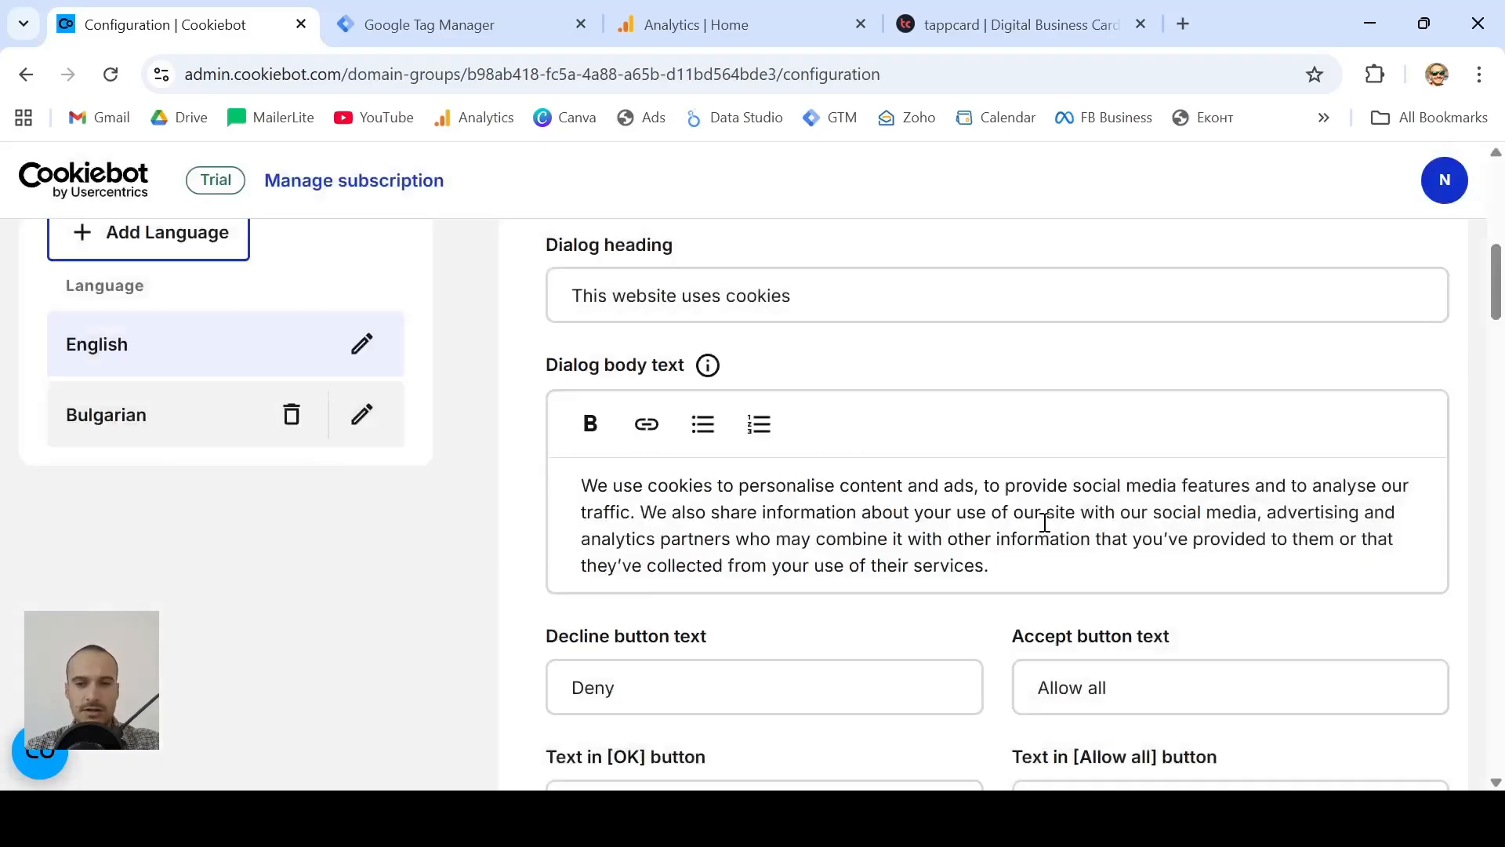
scroll(148, 431, "up", 5)
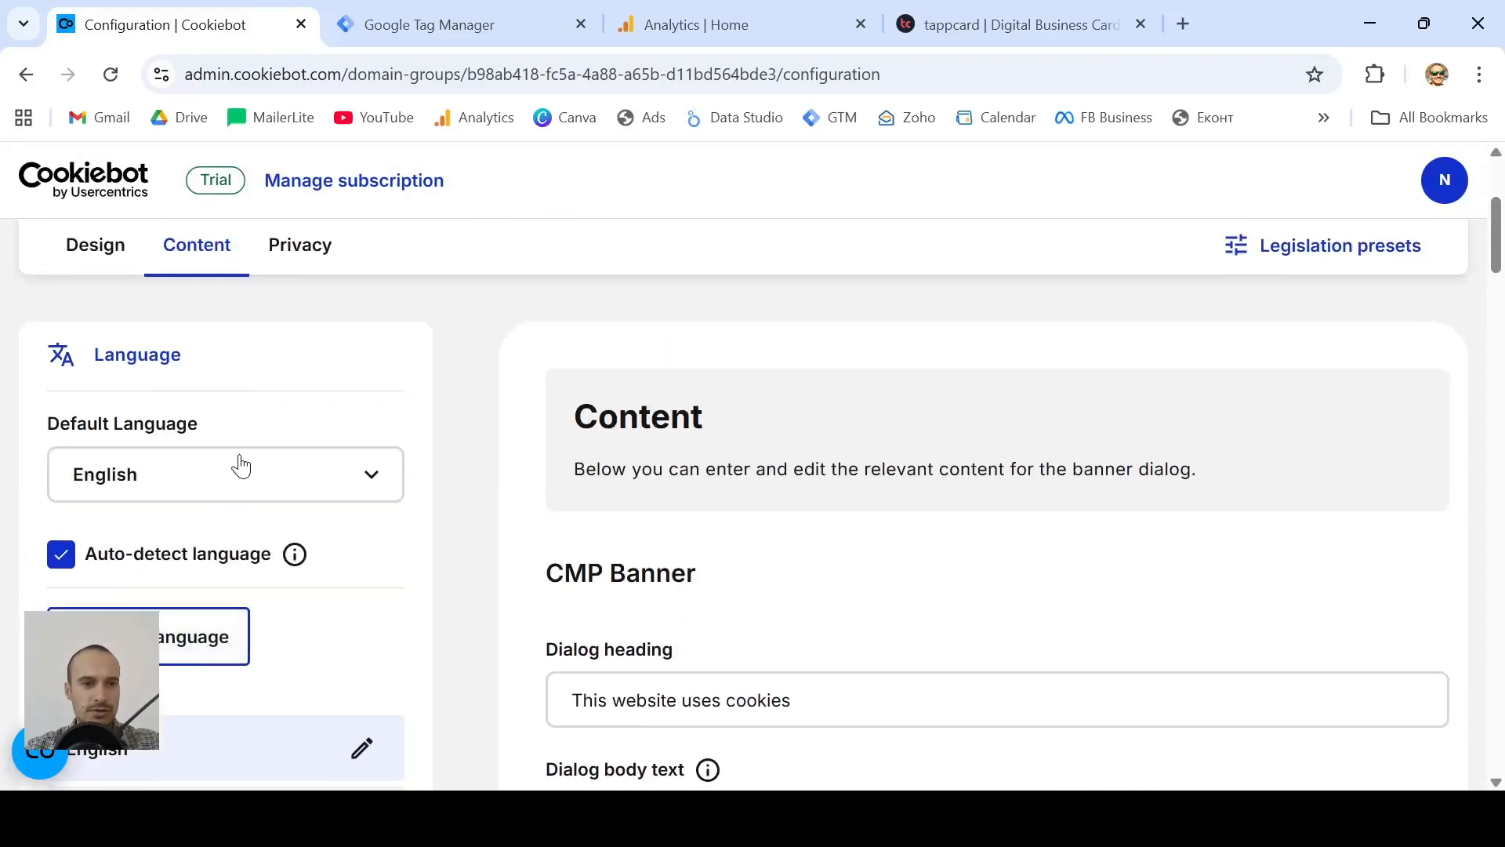
scroll(269, 499, "down", 2)
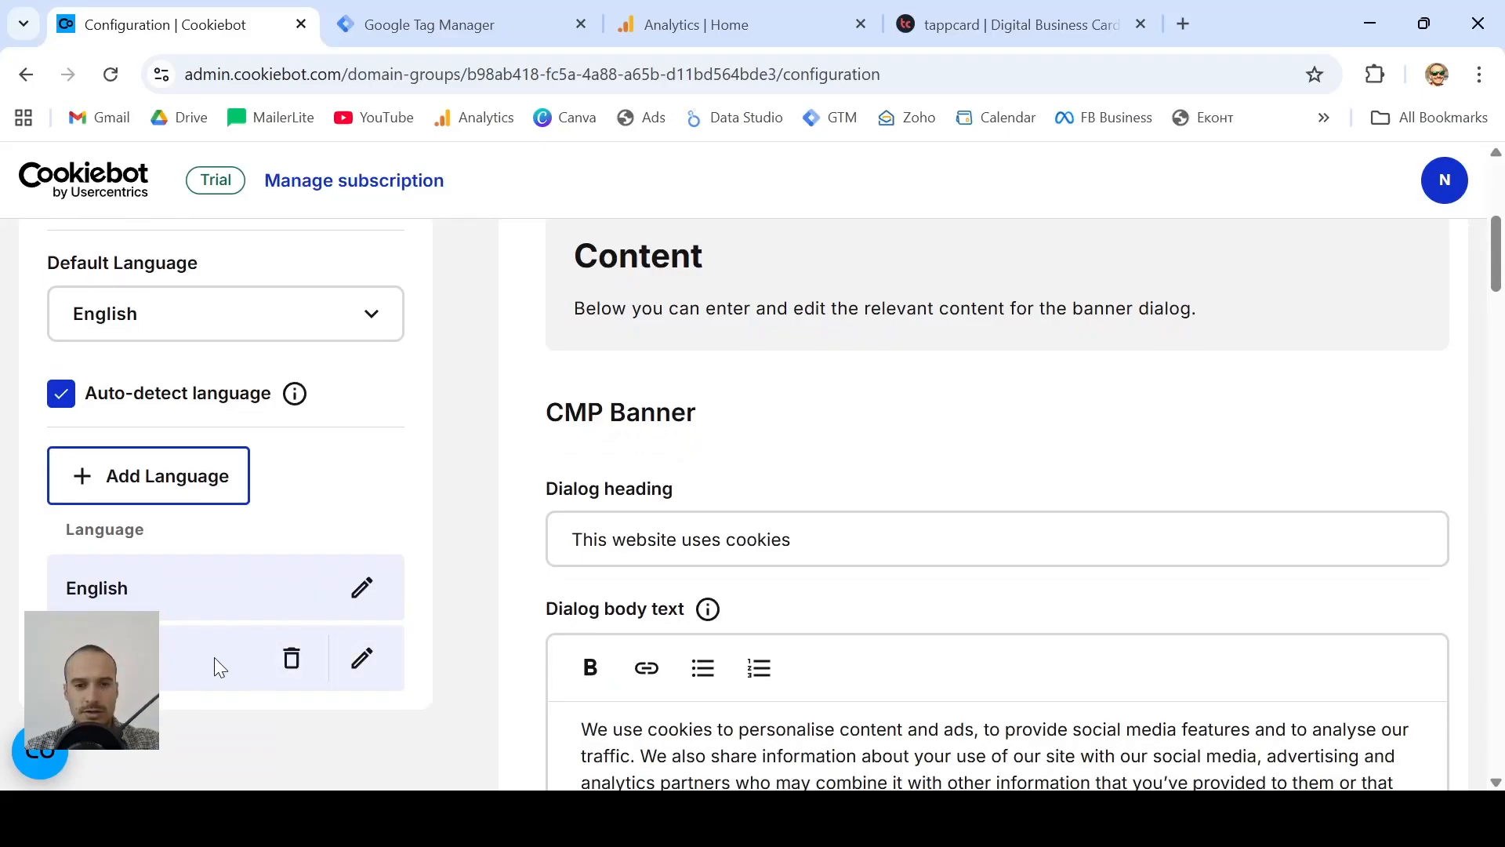
scroll(214, 657, "down", 1)
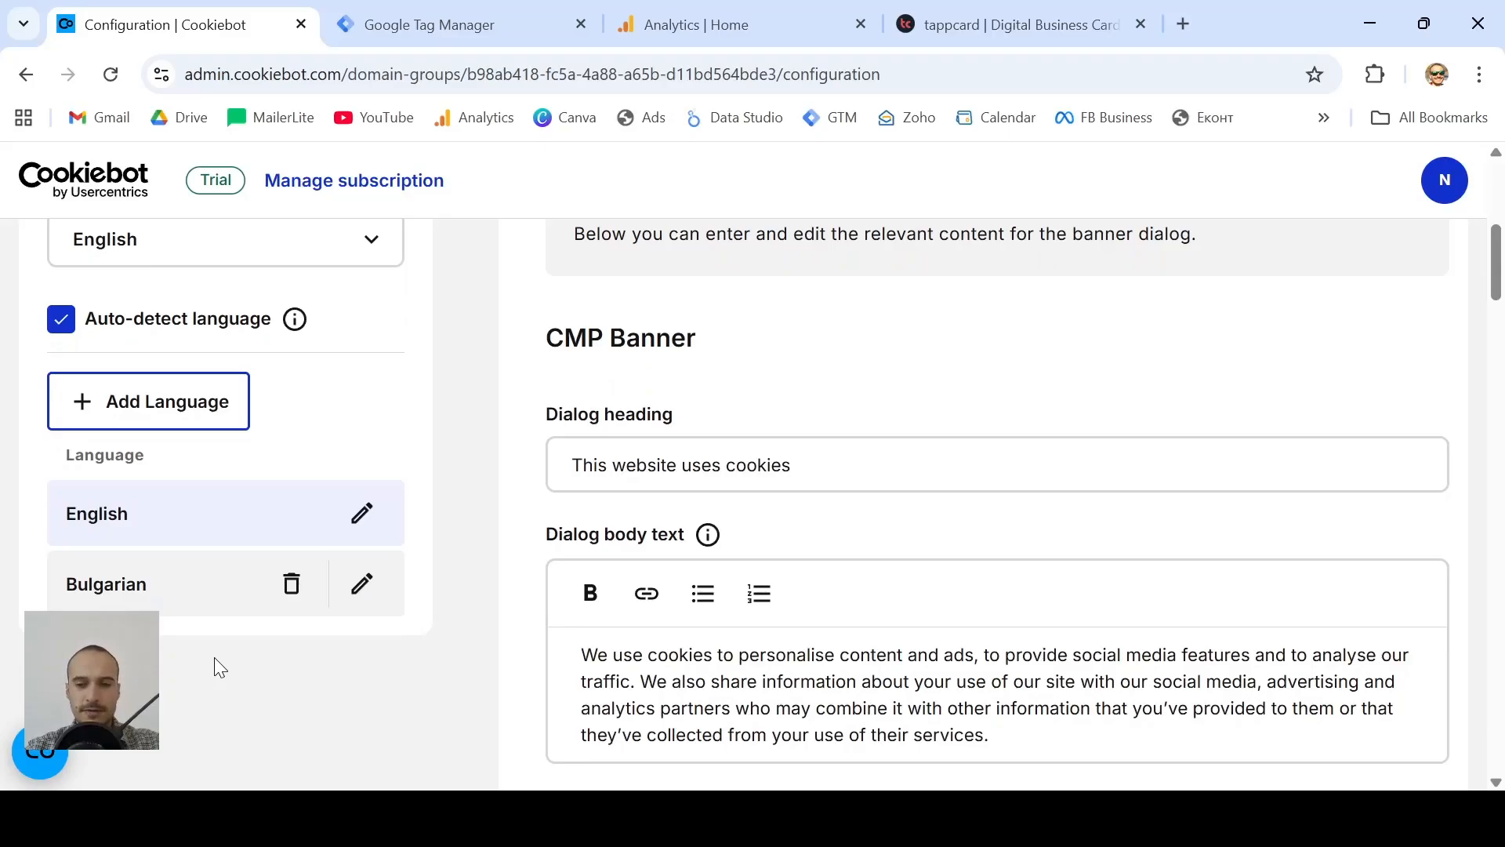
left_click(445, 11)
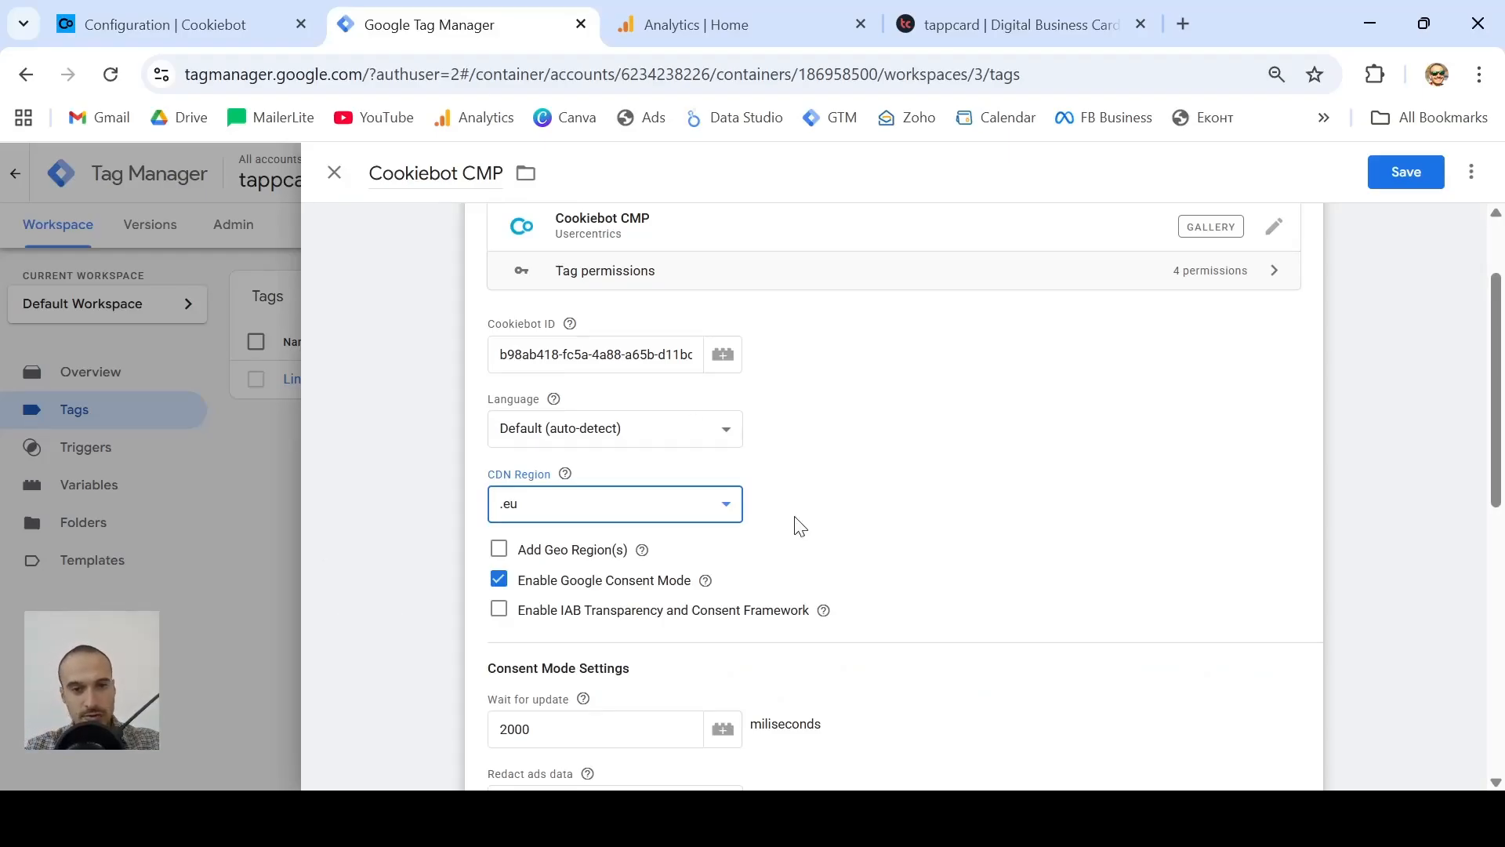
- Set the Cookiebot CMP tag's Language to 'By GTM variable' and switch to the tappcard.co site
left_click(642, 420)
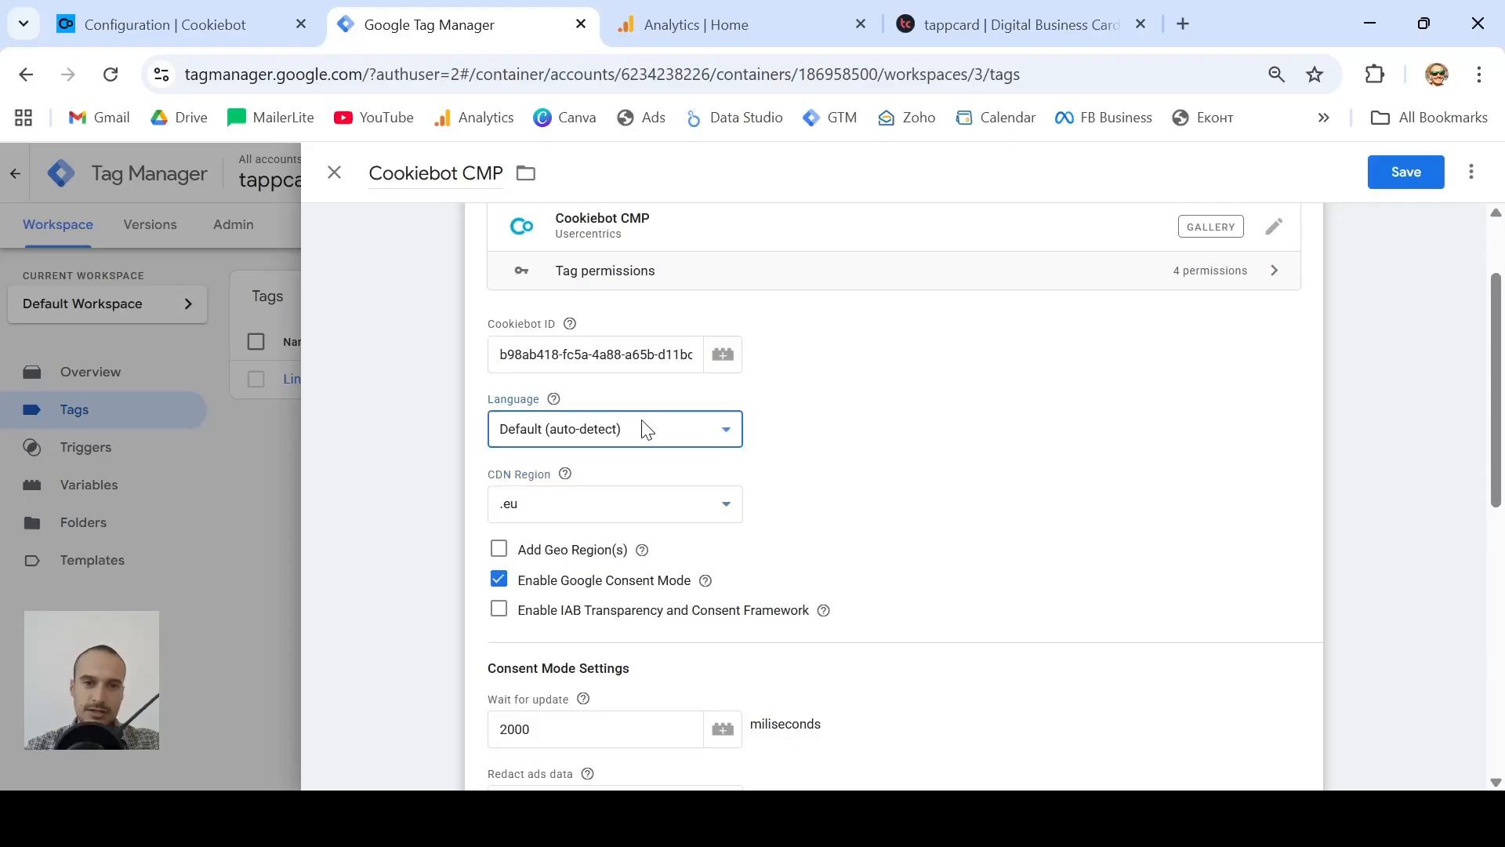
left_click(547, 502)
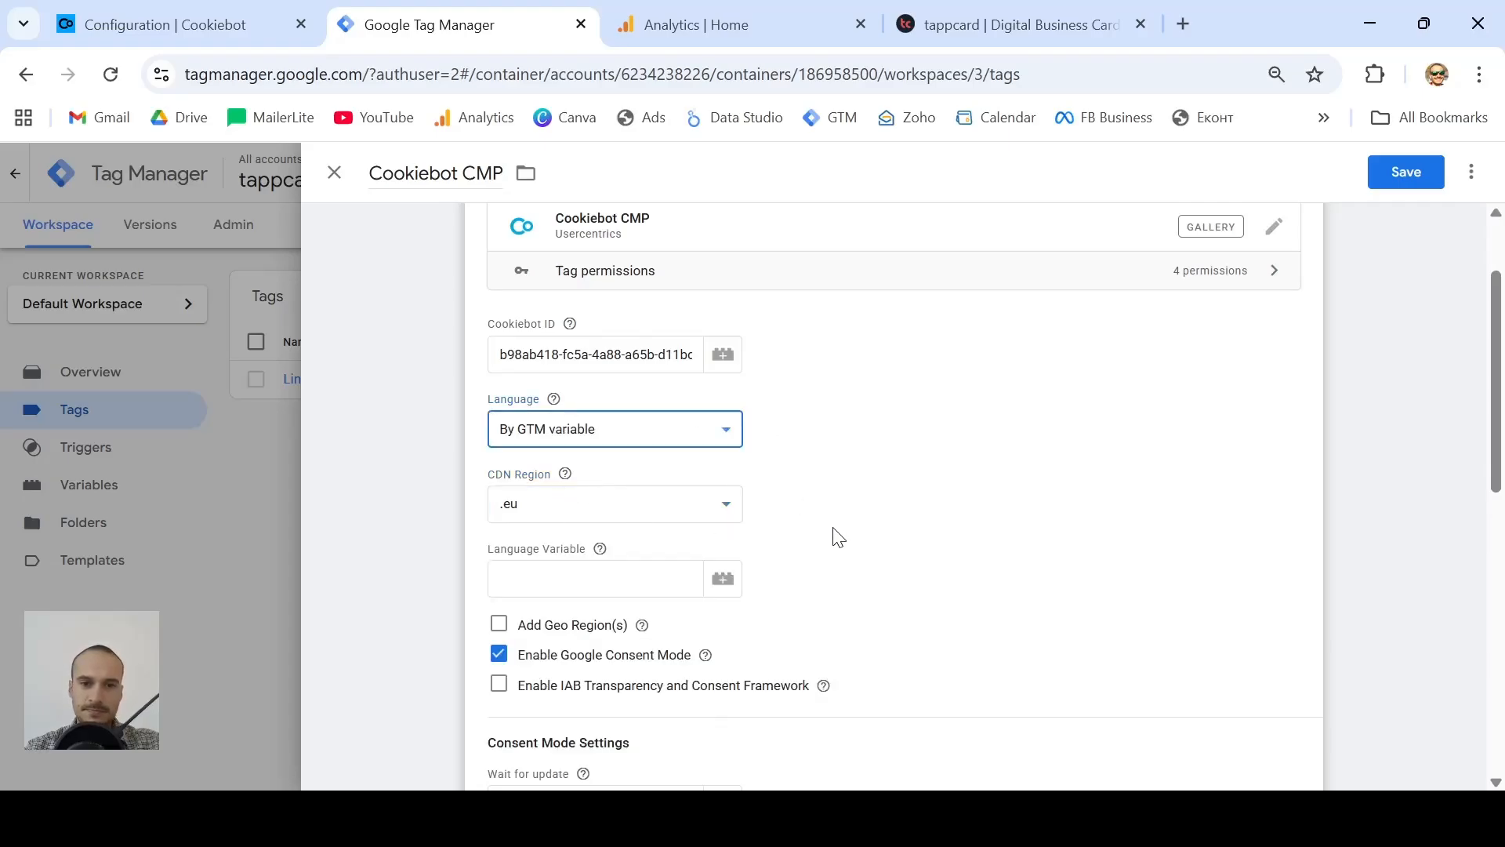
left_click(851, 513)
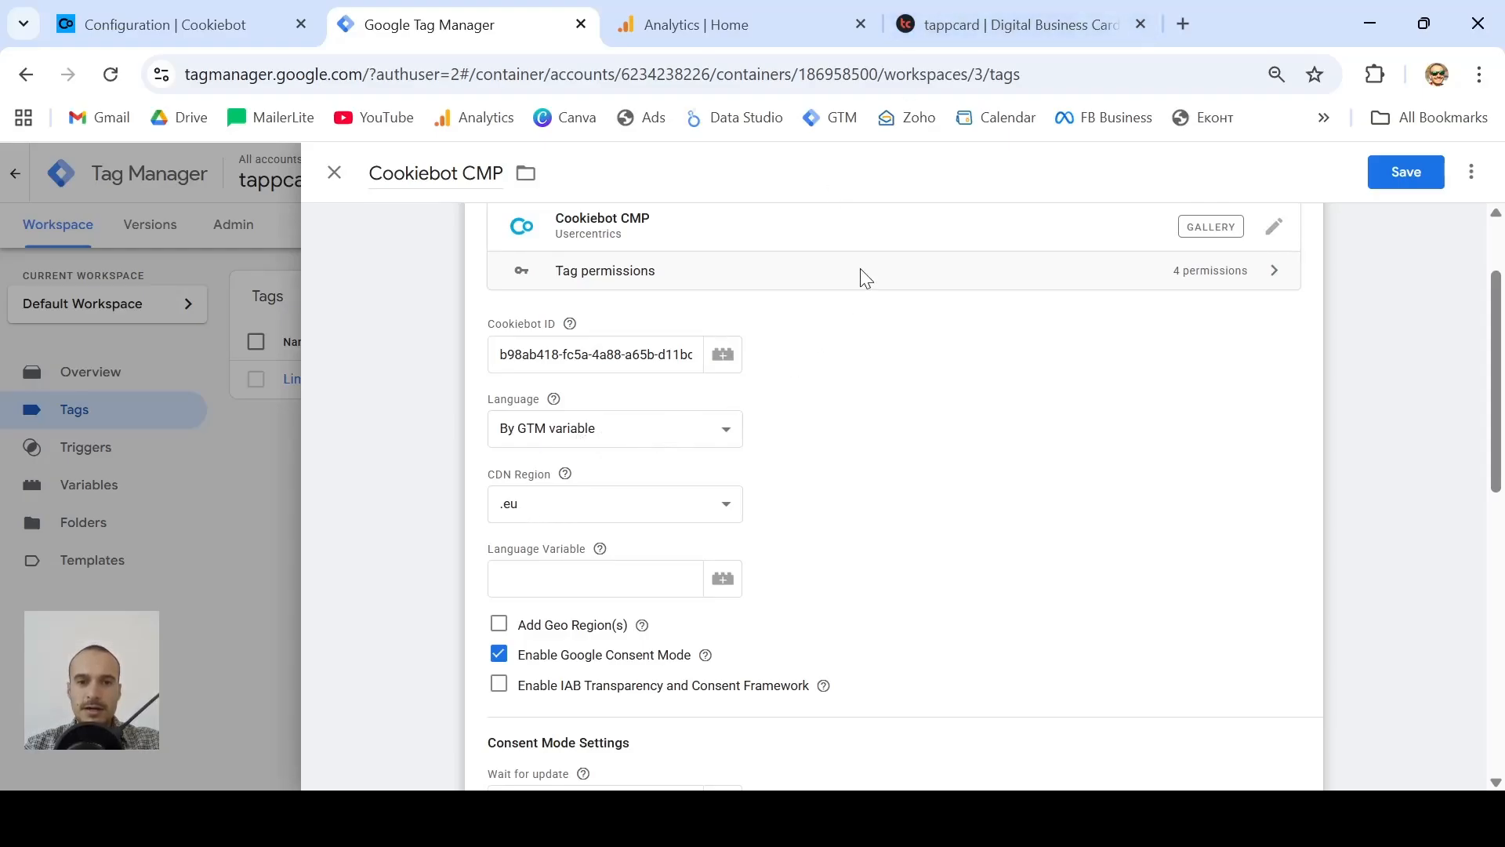
left_click(1011, 25)
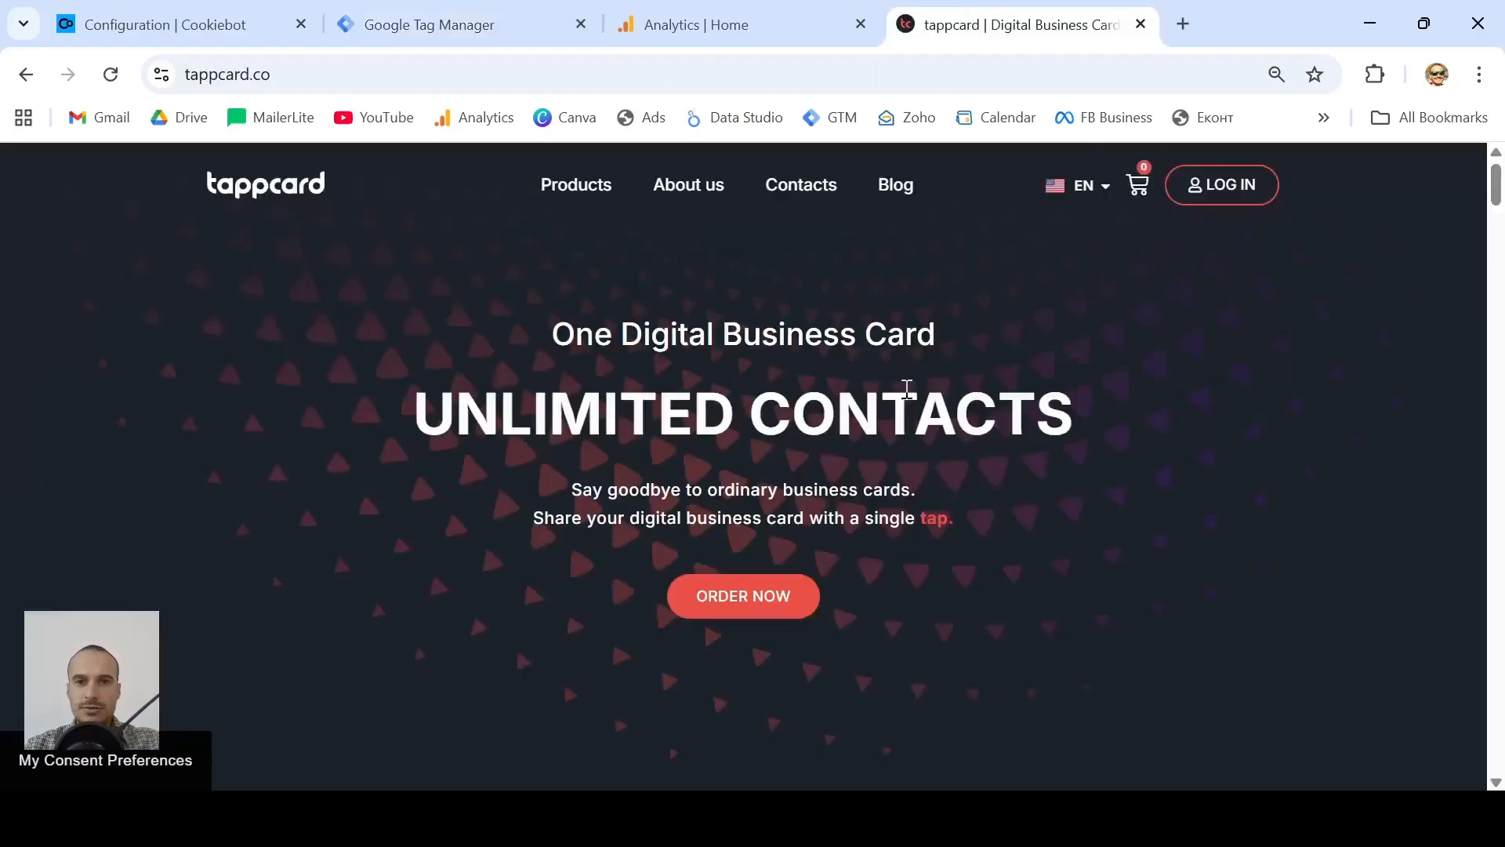
scroll(701, 289, "down", 3)
scroll(699, 287, "up", 3)
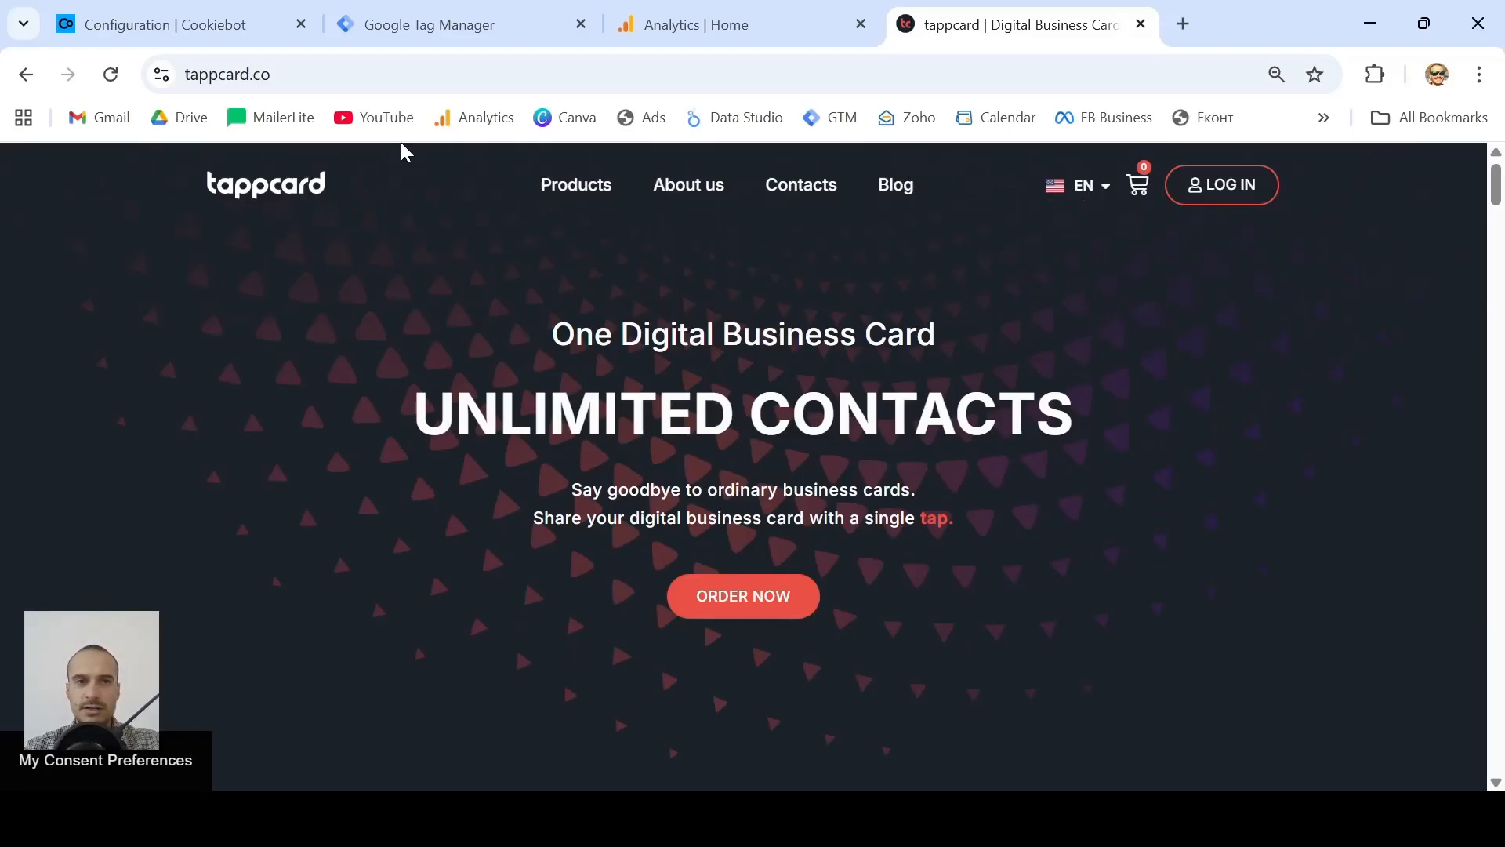
left_click(1086, 186)
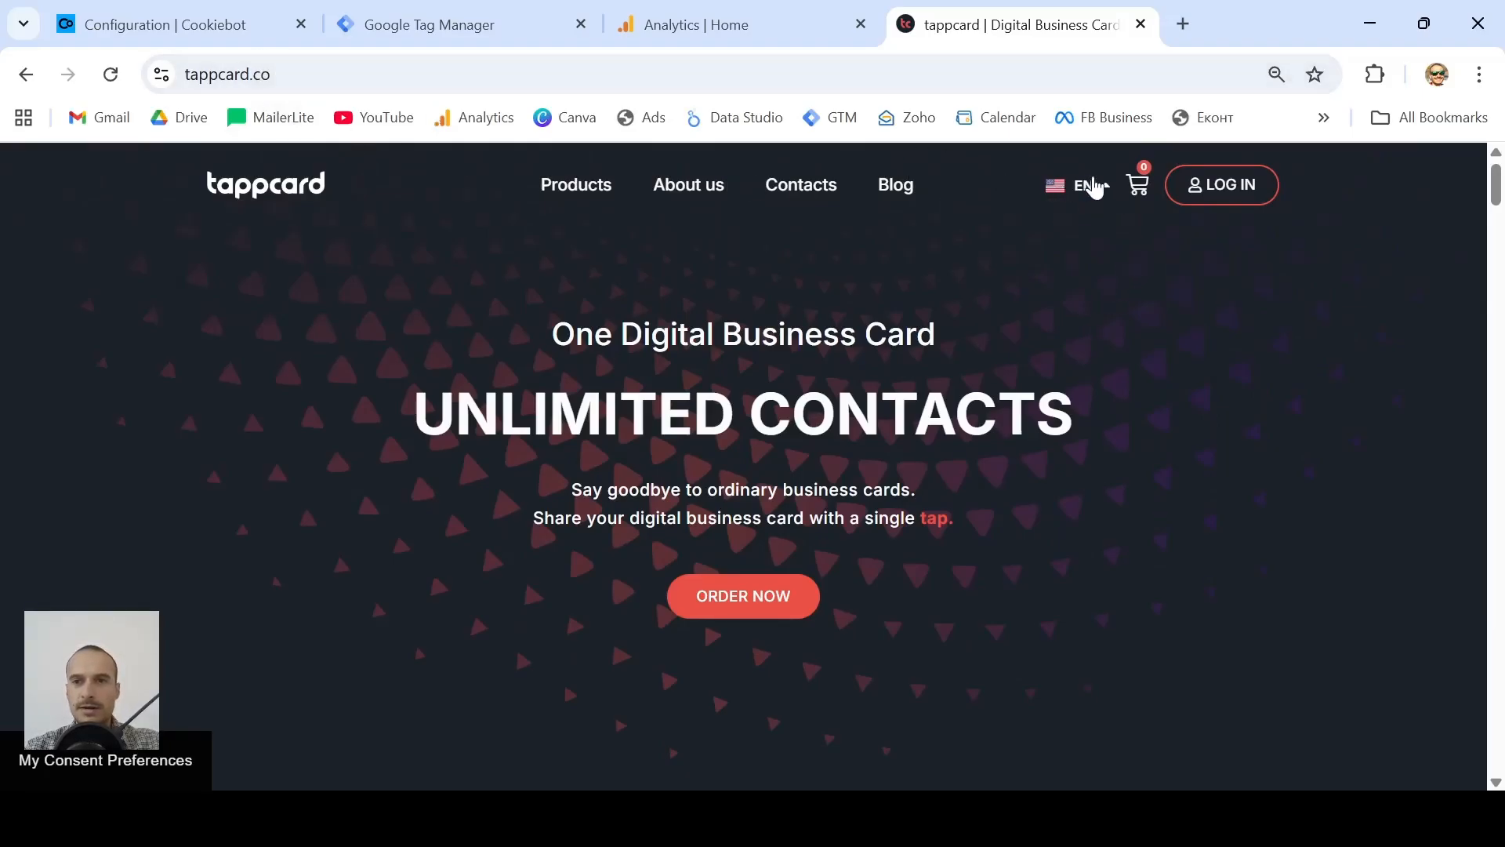
left_click(1082, 239)
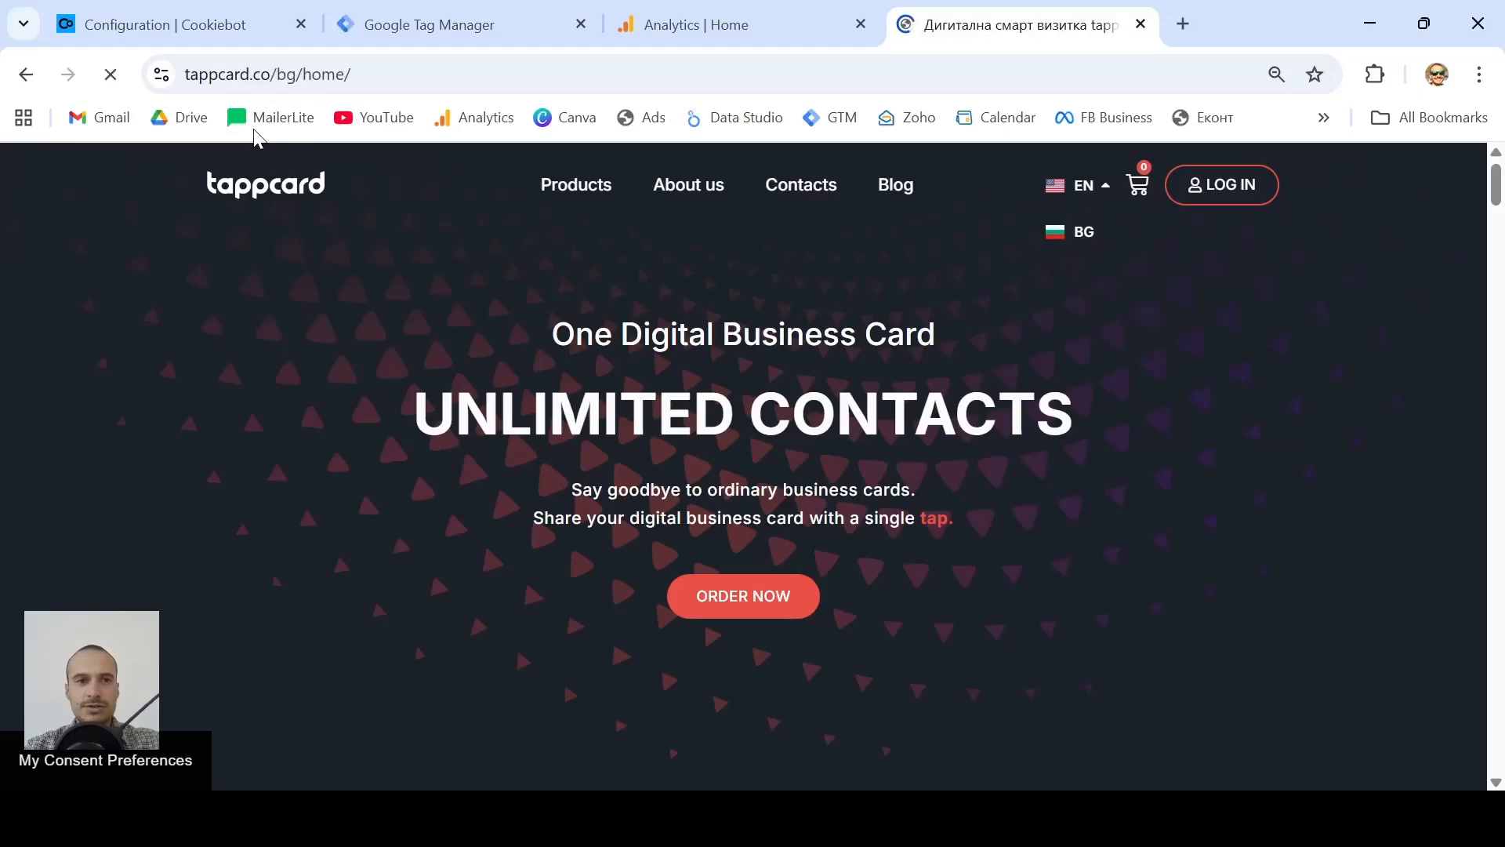
left_click_drag(278, 73, 369, 76)
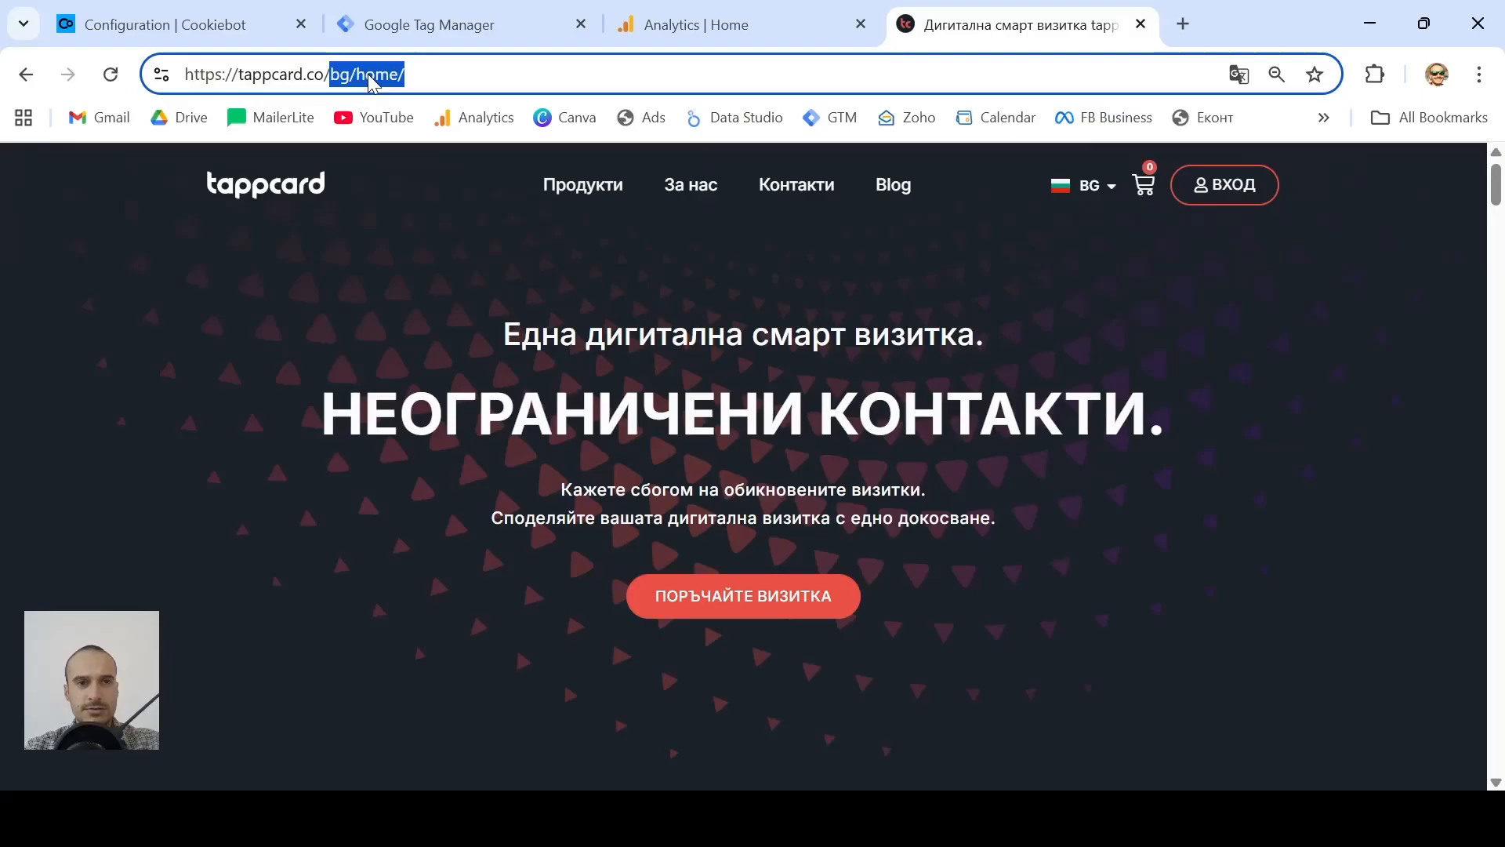
left_click(369, 76)
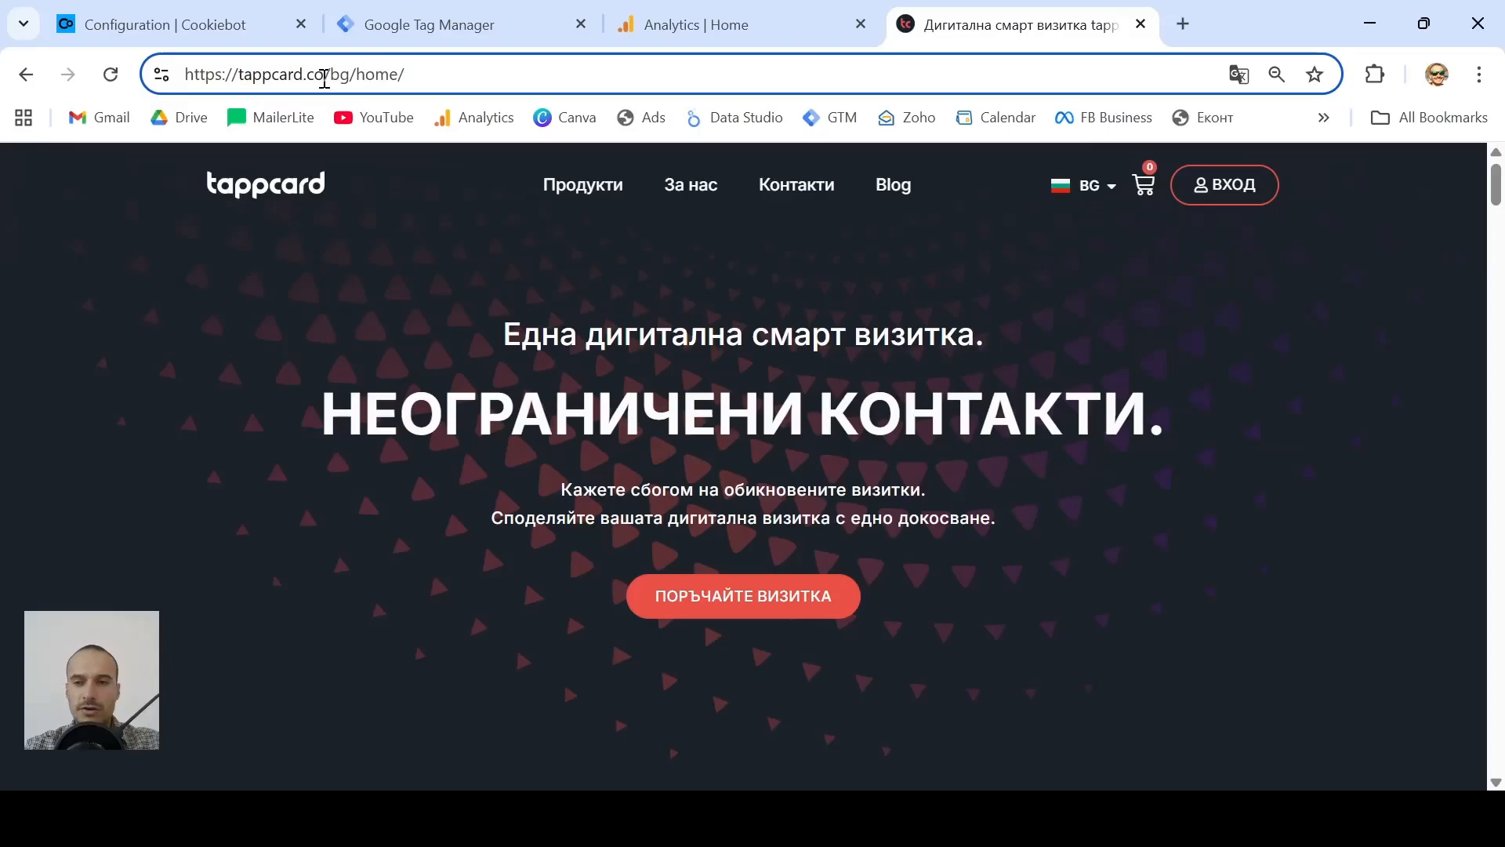
left_click_drag(323, 78, 363, 76)
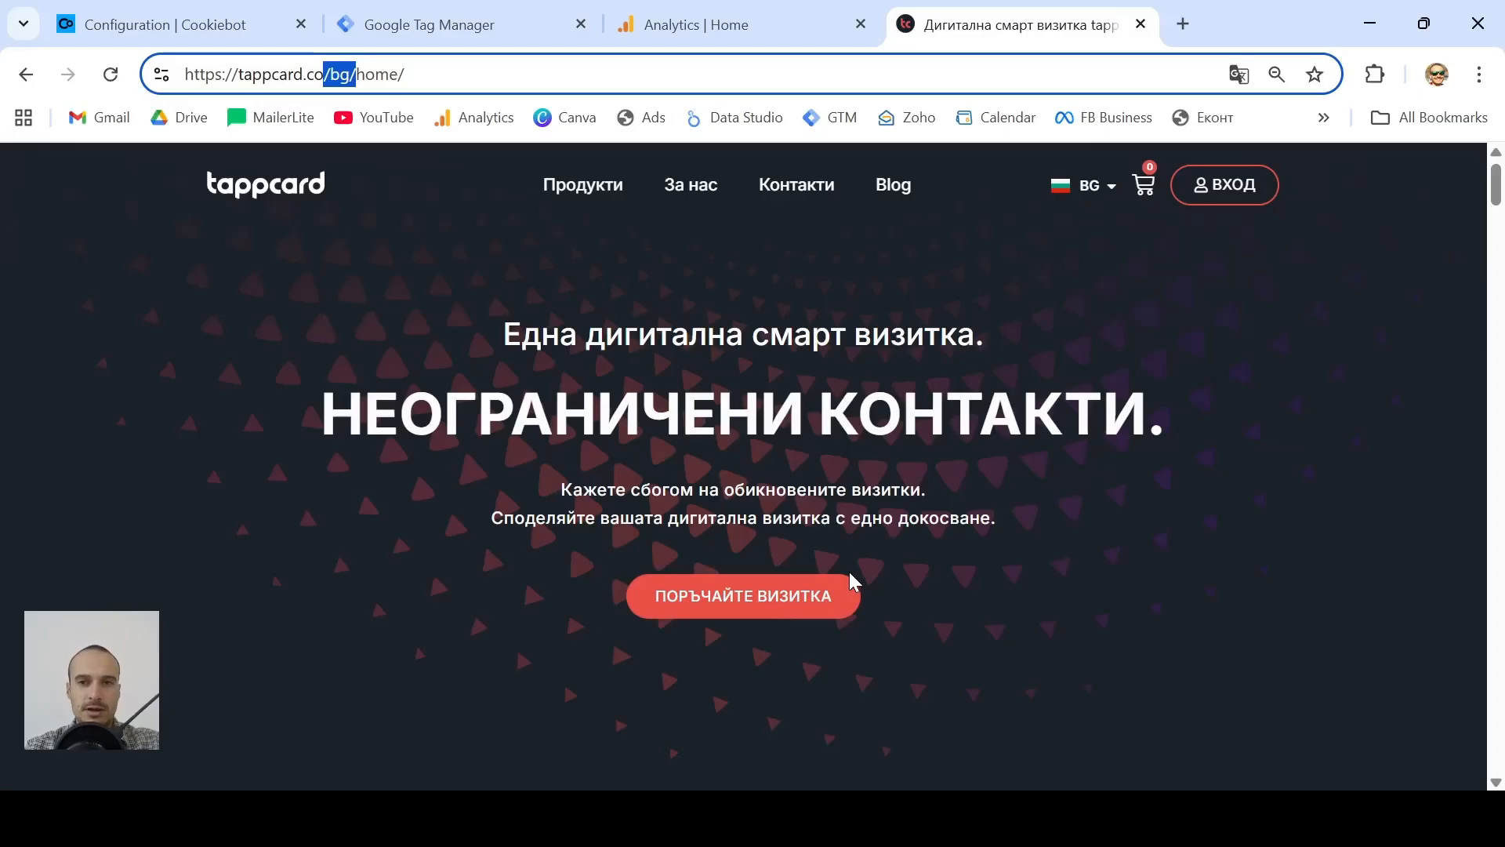
mouse_move(1099, 192)
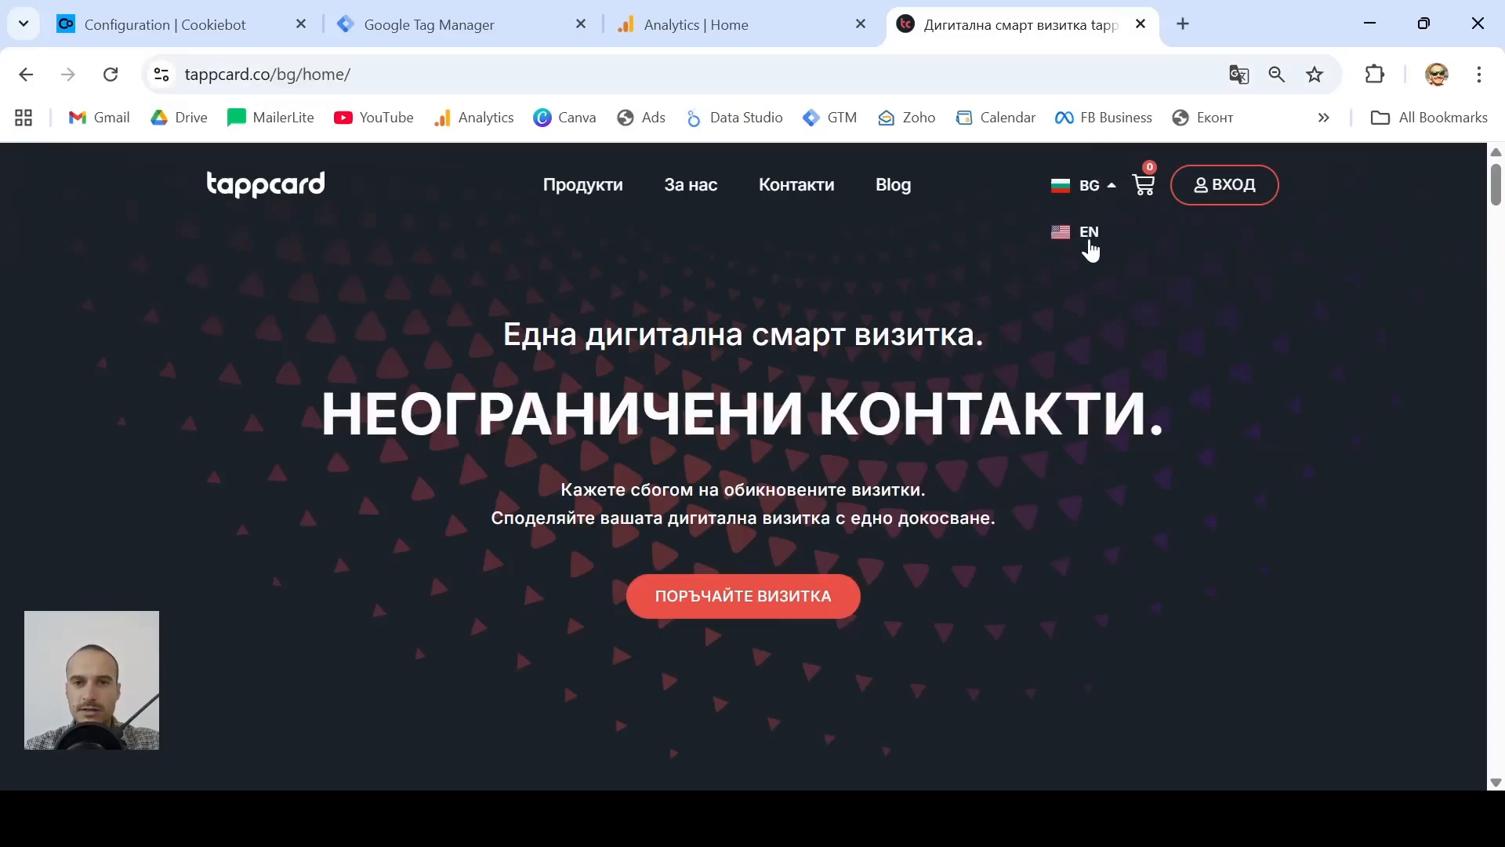
left_click(1089, 235)
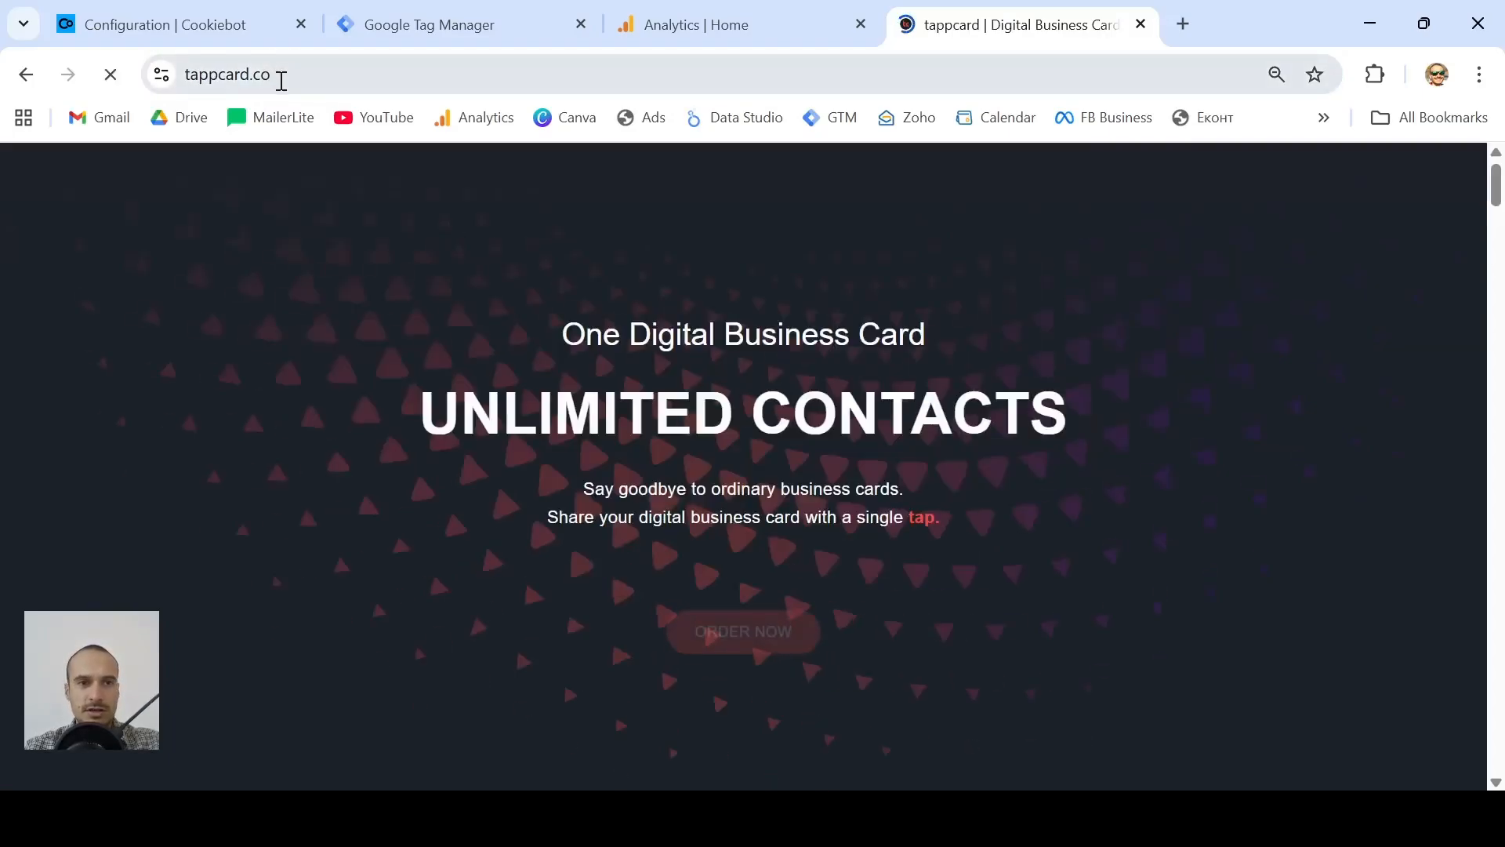
left_click(280, 76)
left_click(340, 76)
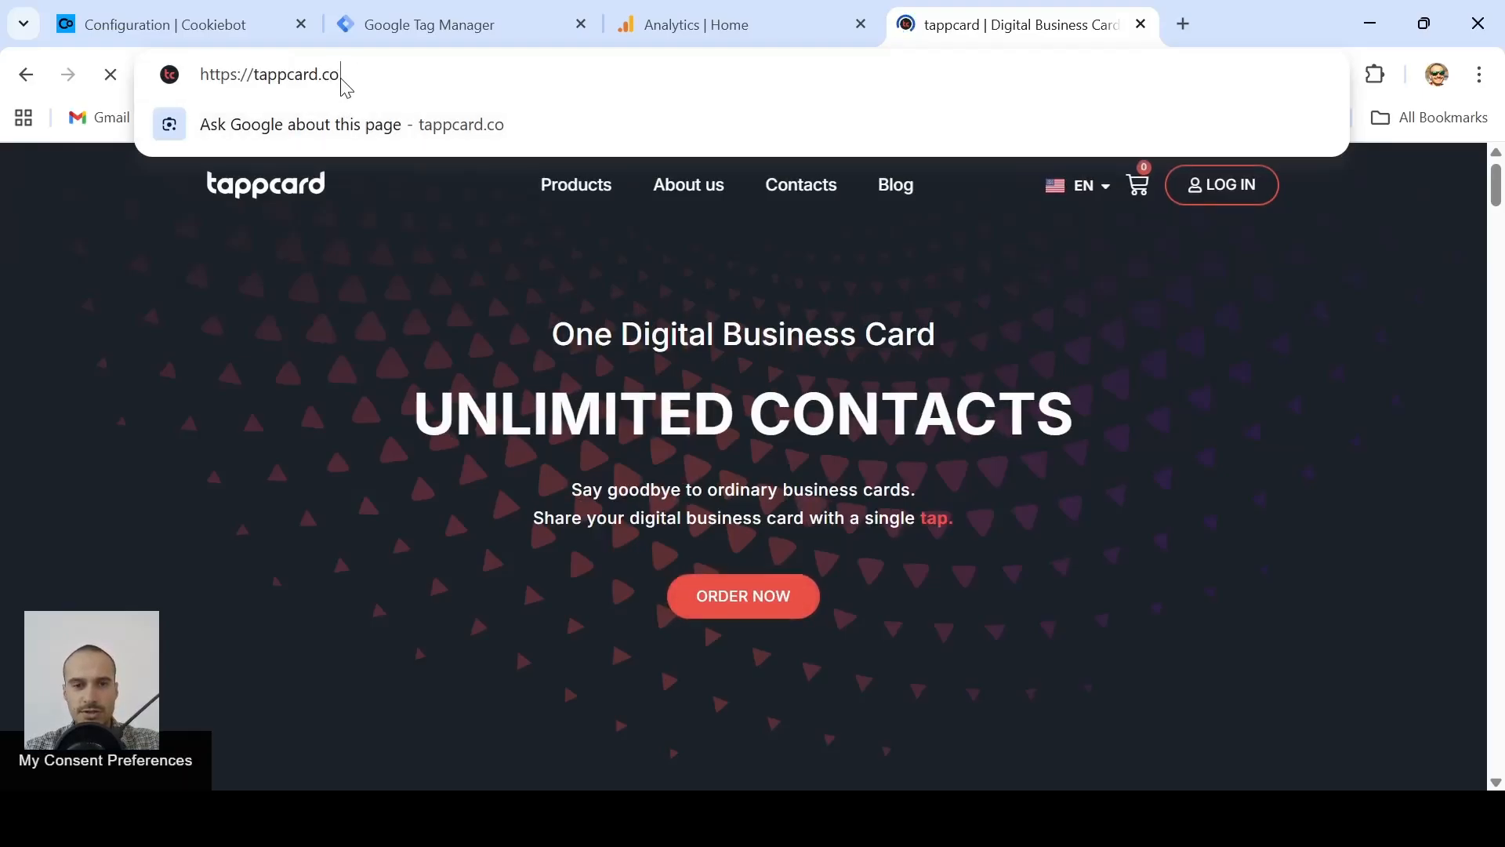
left_click(649, 440)
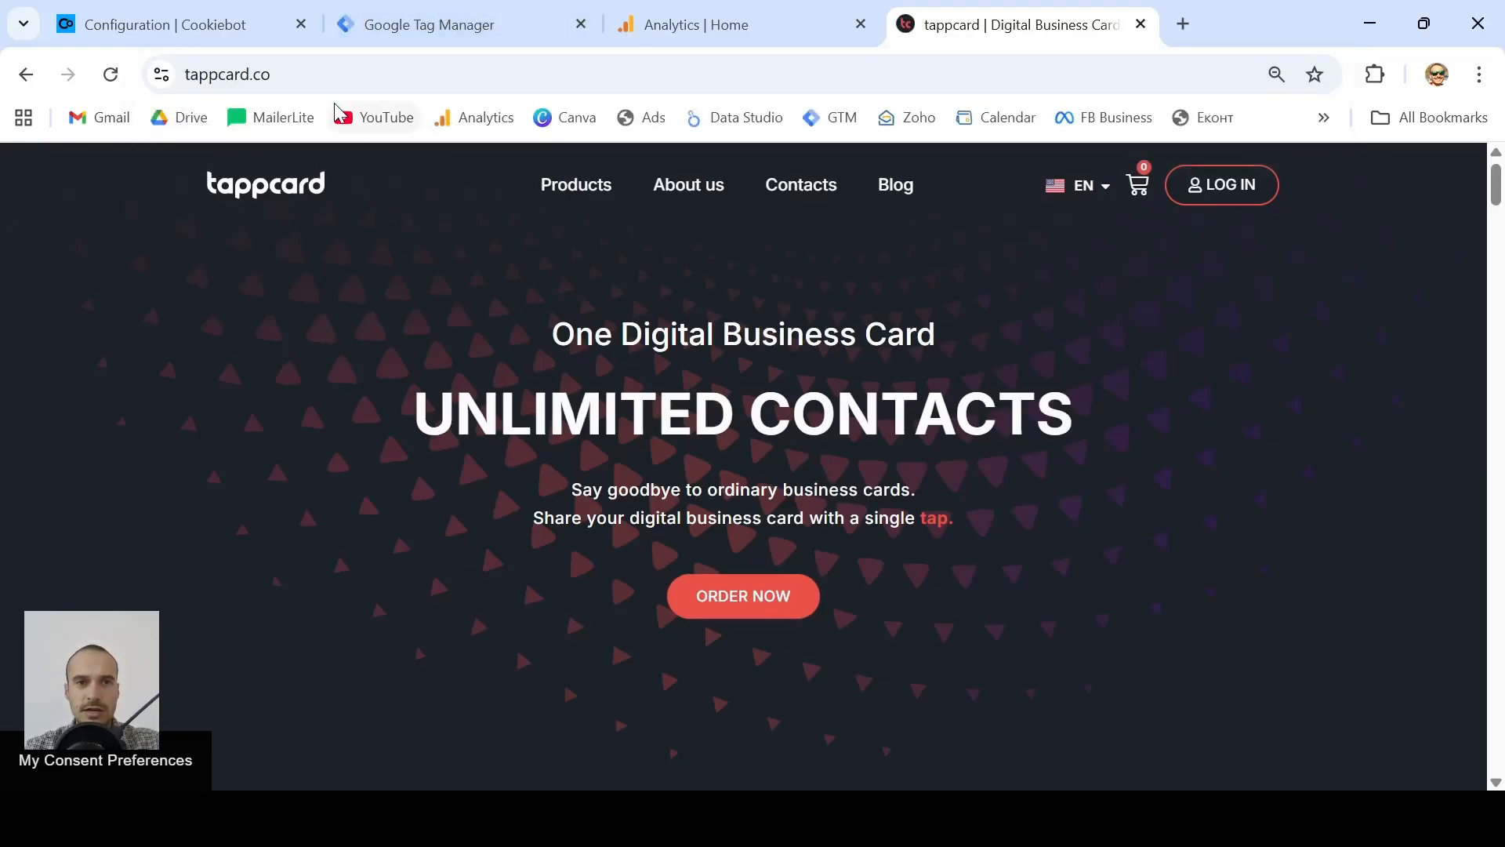
left_click(316, 72)
key("End")
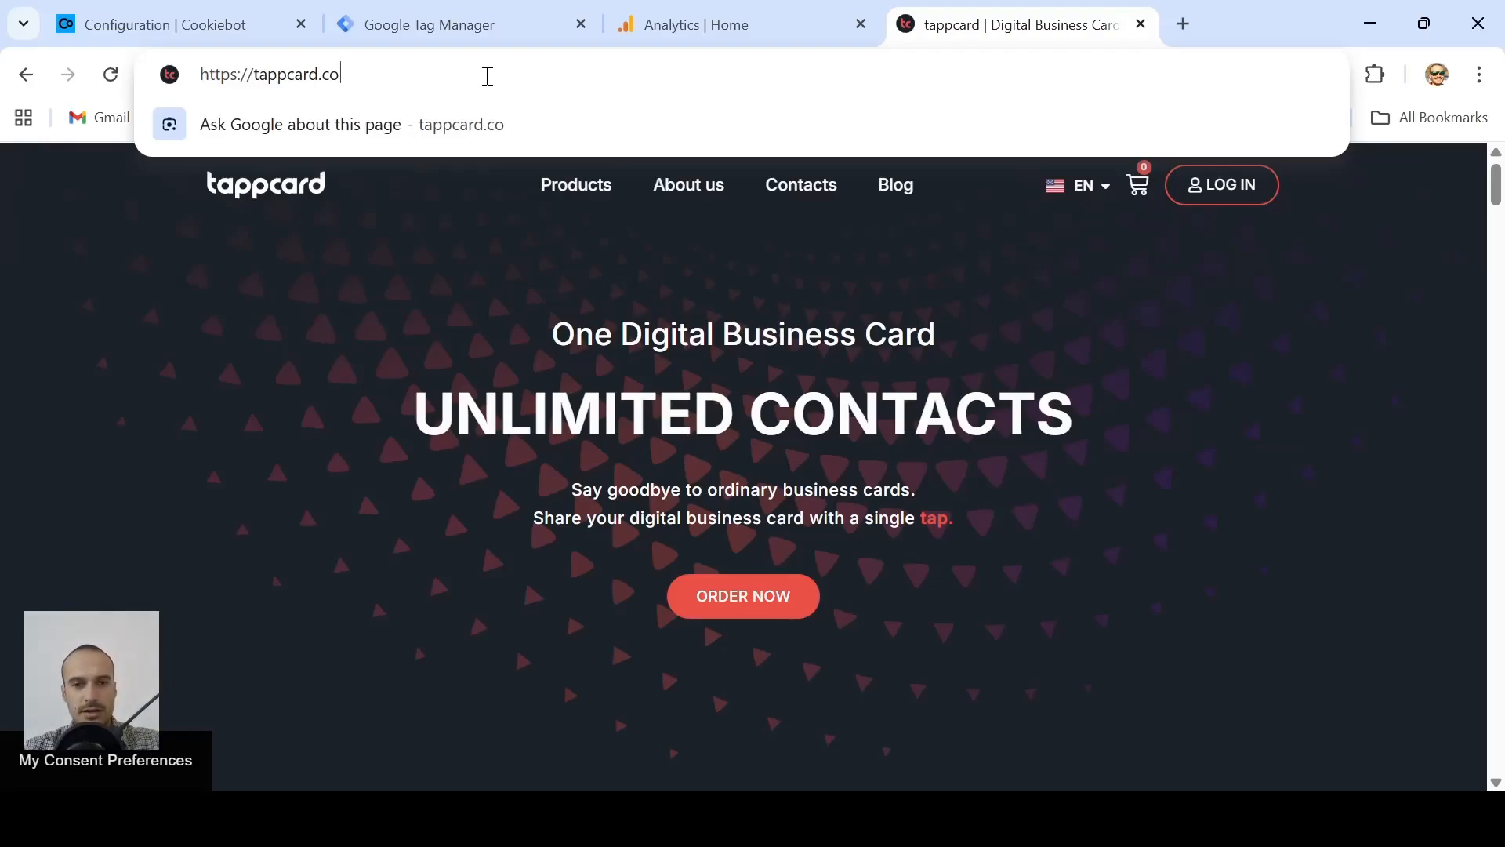
- Back in the Cookiebot CMP tag, open the variable picker for the Language Variable field
left_click(413, 26)
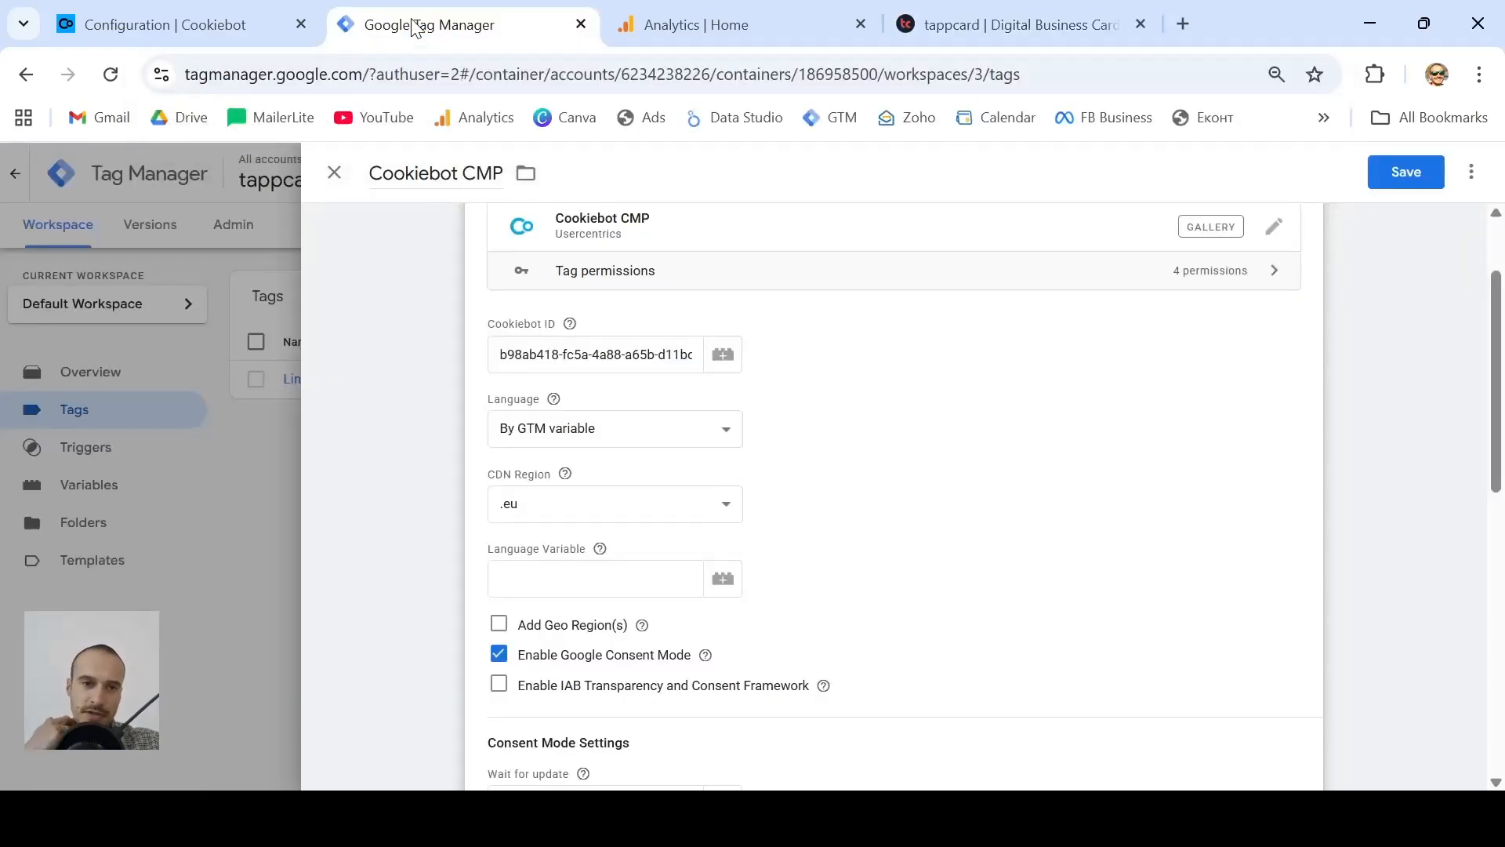
left_click(602, 576)
left_click(689, 635)
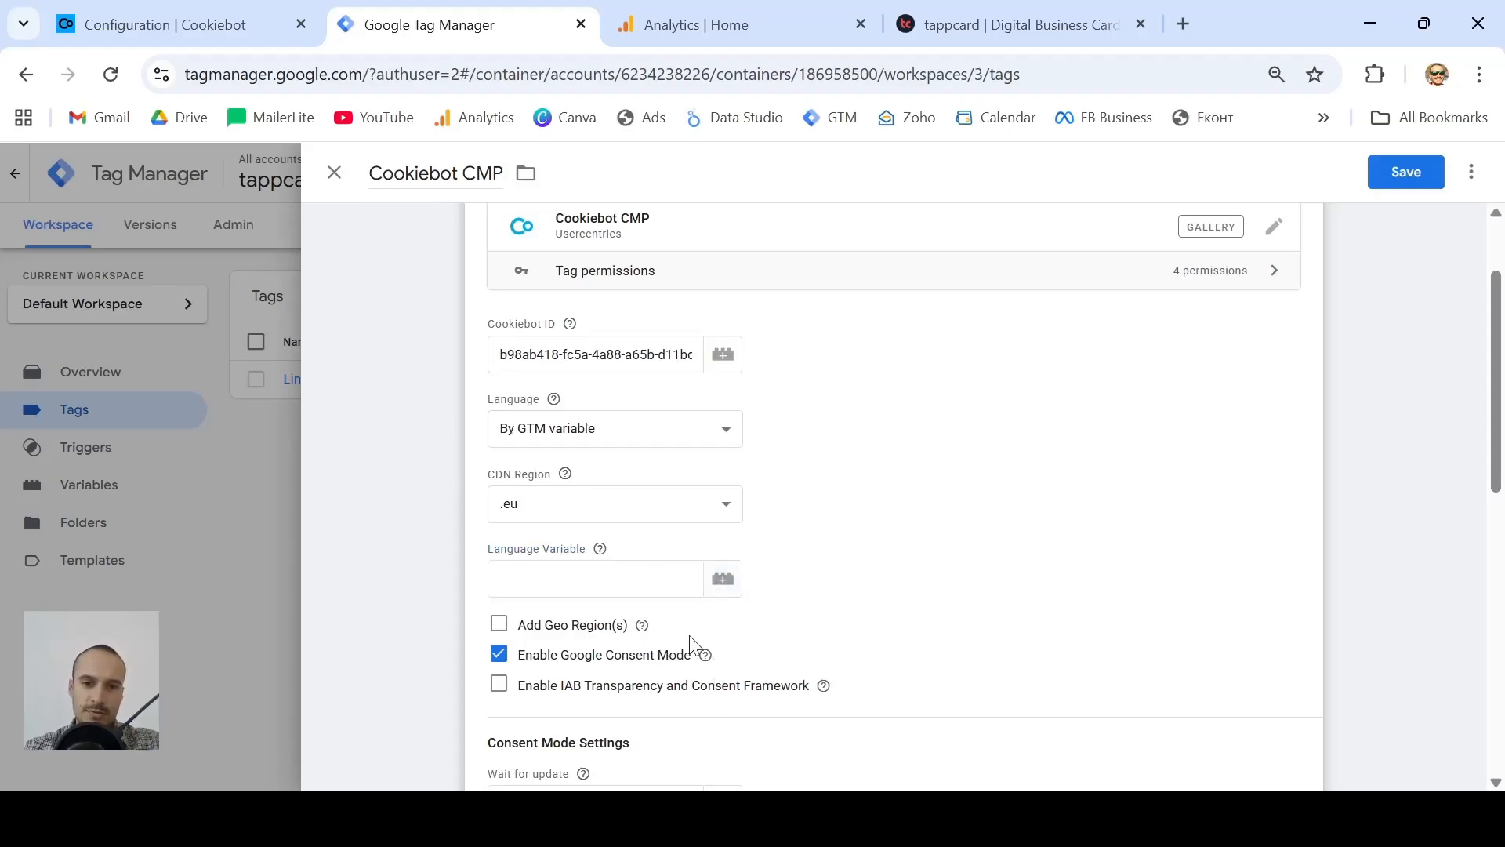
left_click(722, 582)
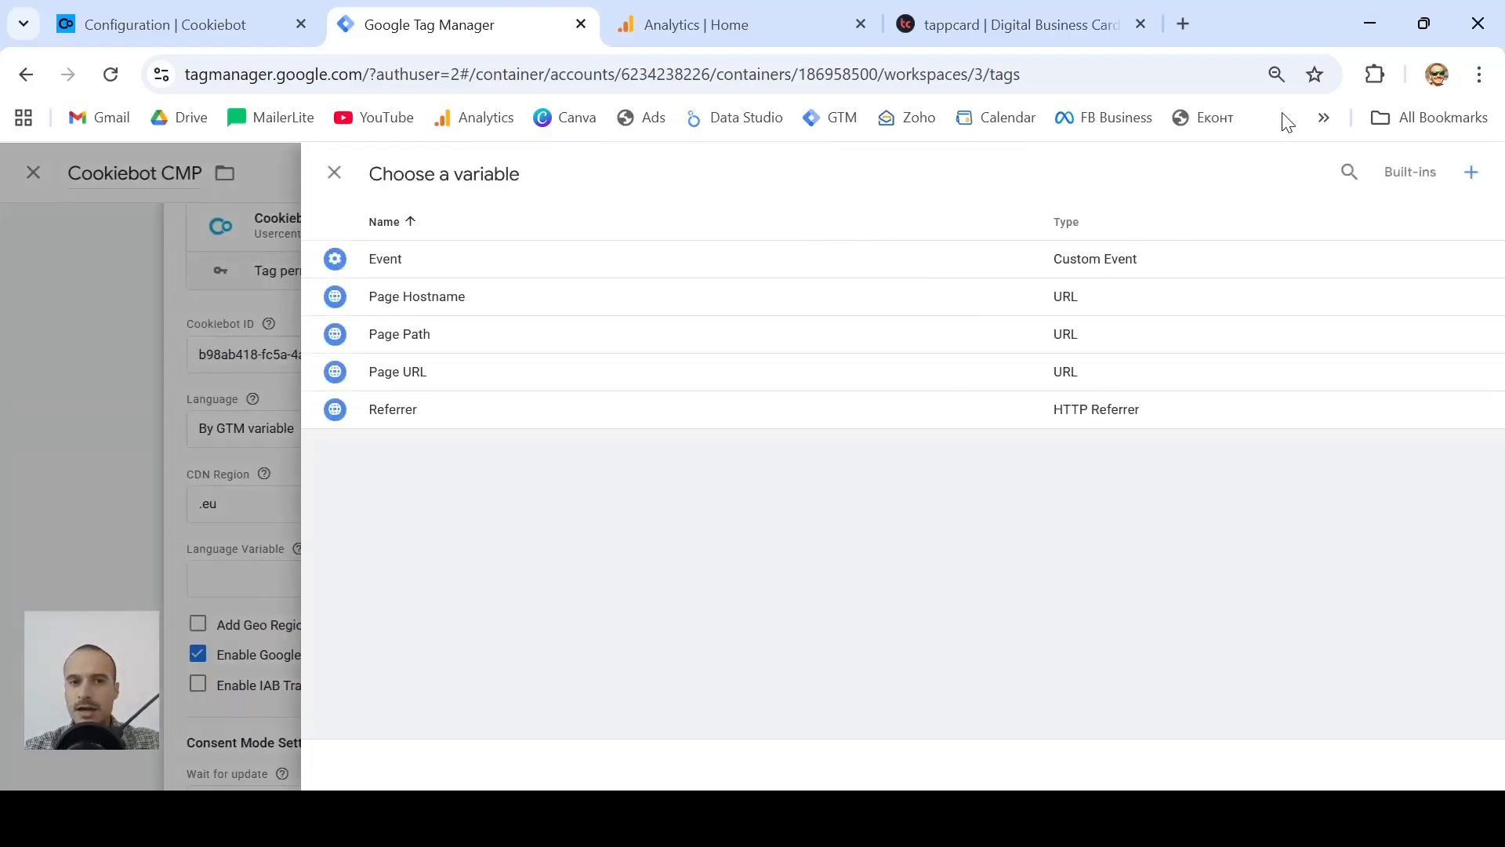
- Create a new variable named customJS with the Custom JavaScript type
left_click(1471, 173)
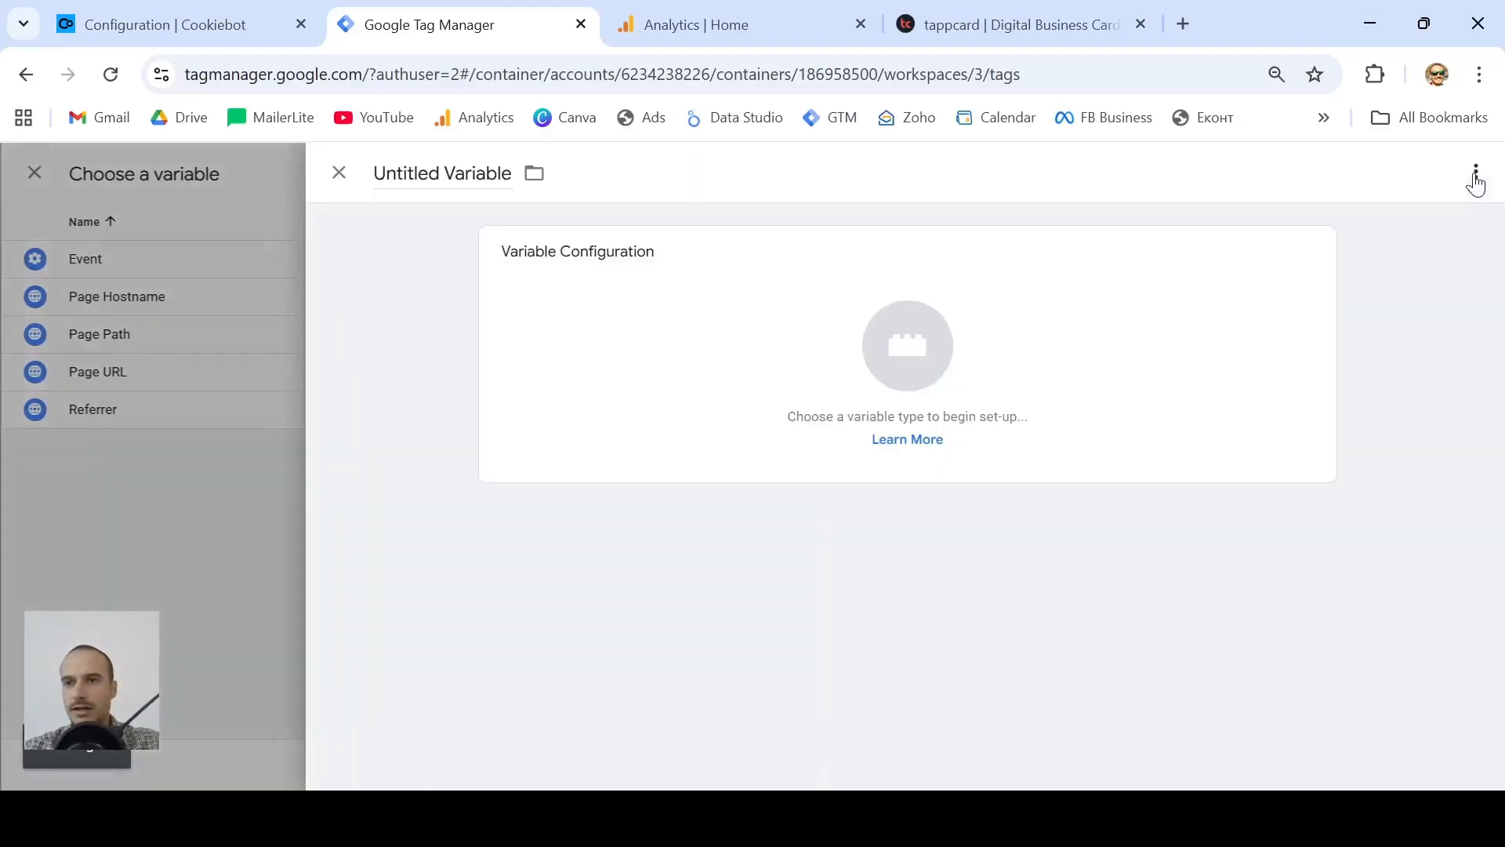
left_click(441, 174)
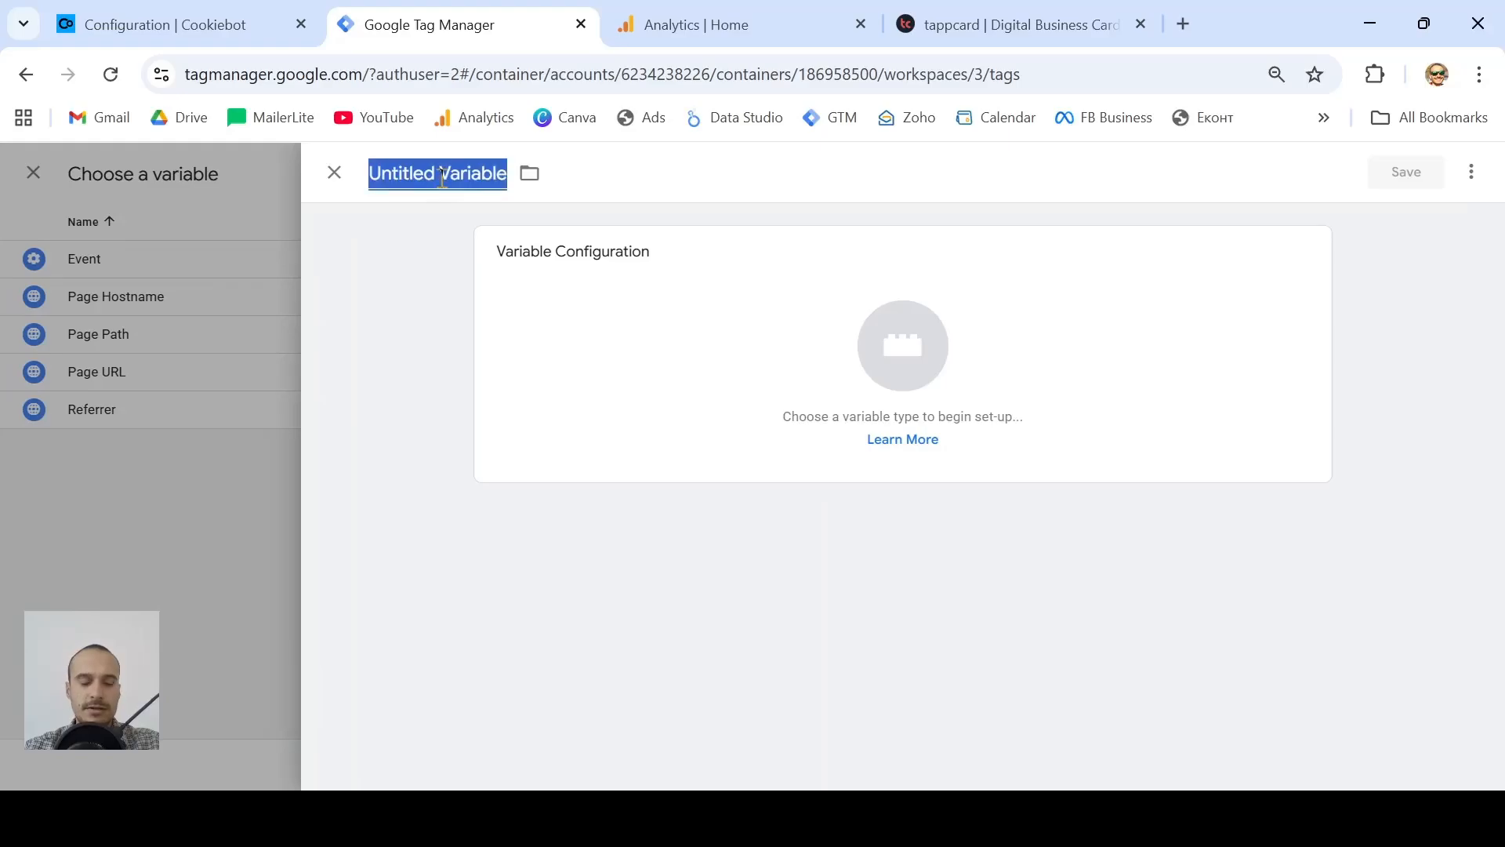
type("c")
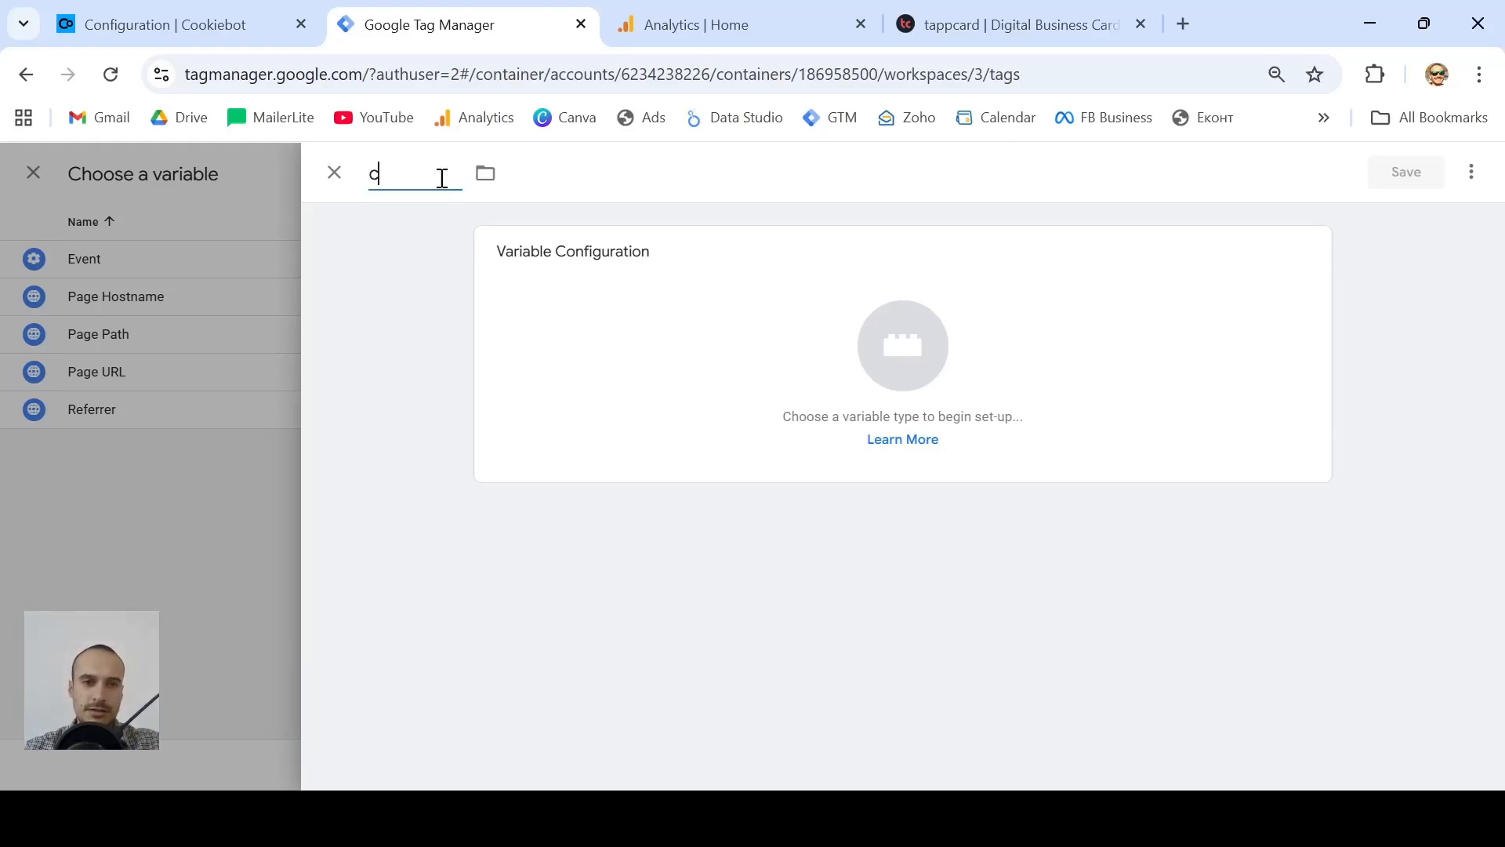
type("ustom")
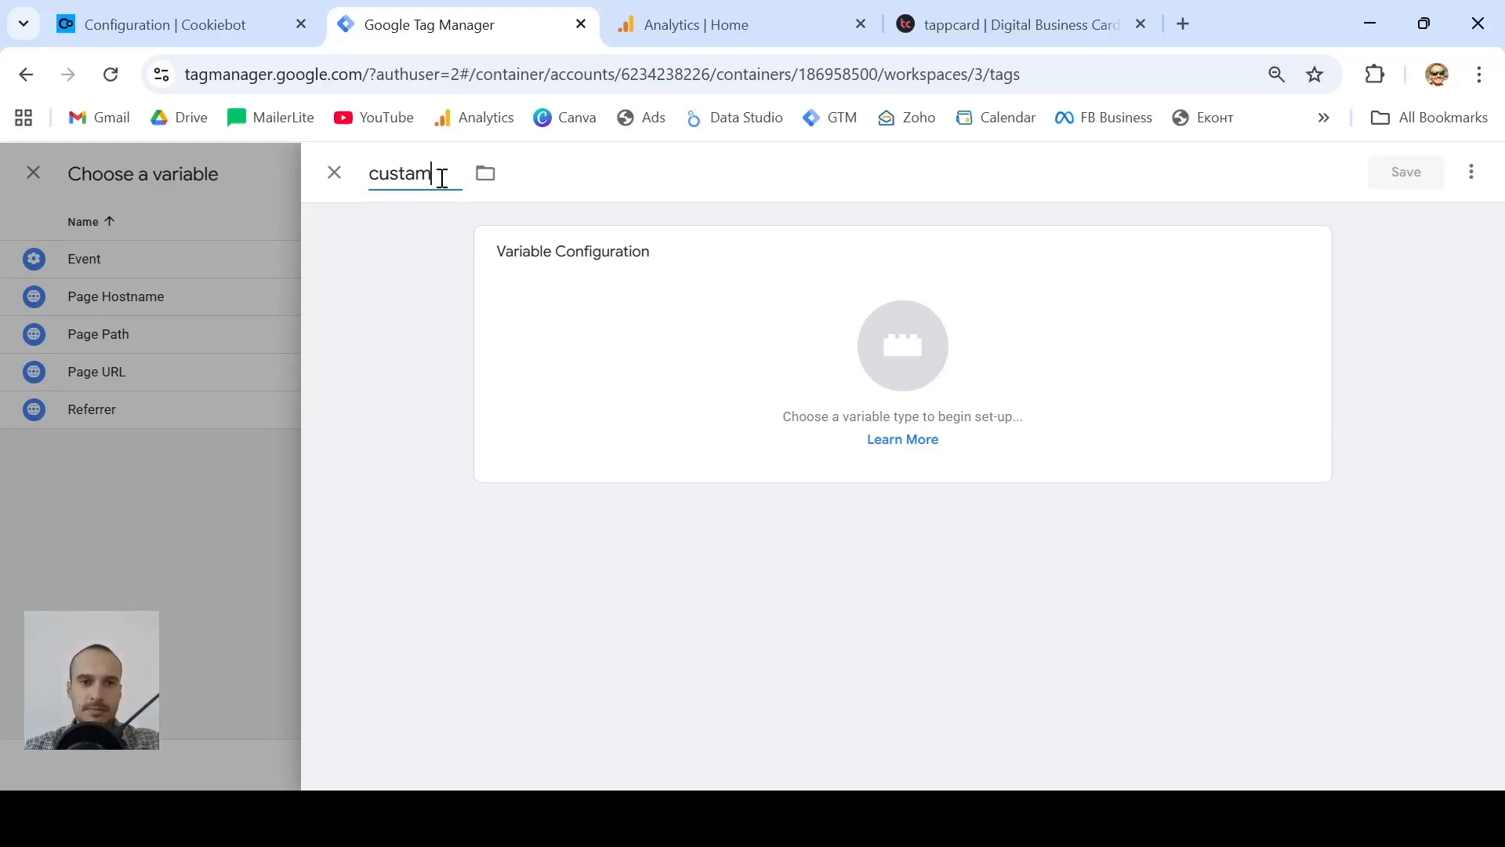
key("BackSpace")
key("BackSpace")
type("omJS")
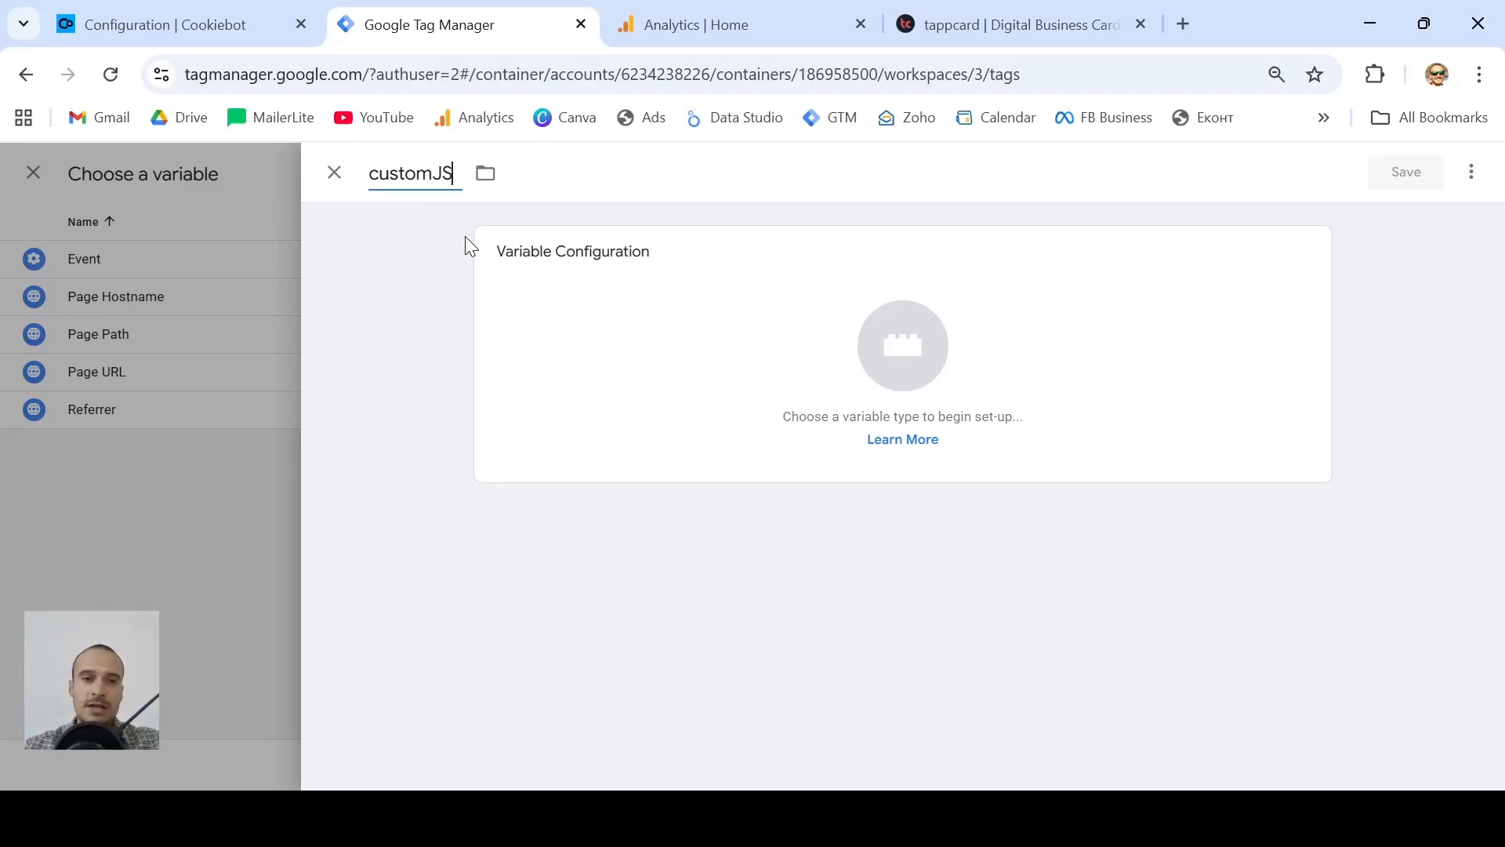
left_click(826, 363)
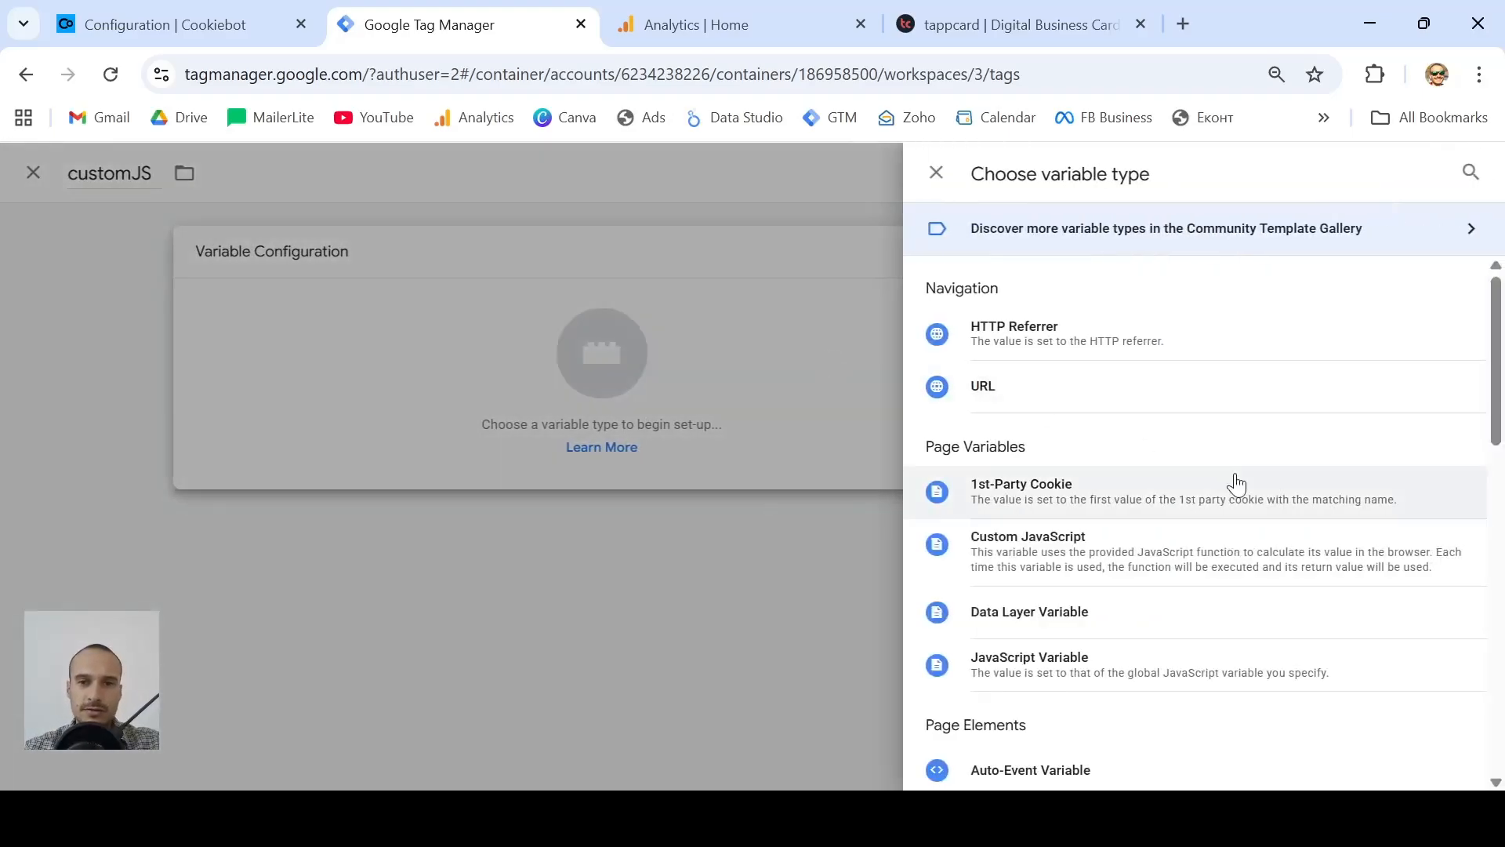
scroll(1237, 485, "down", 1)
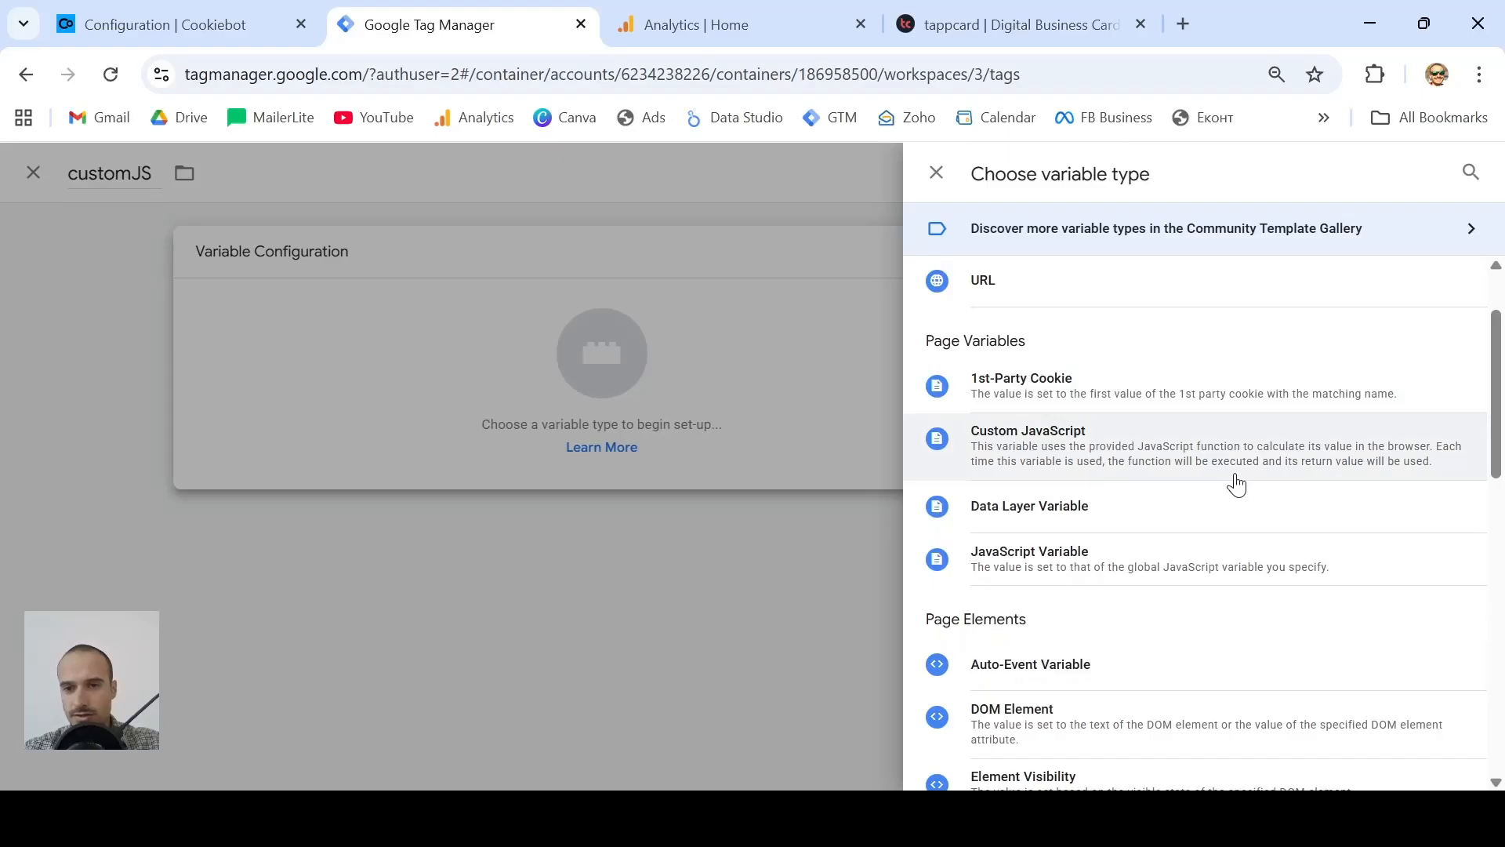
left_click(1047, 459)
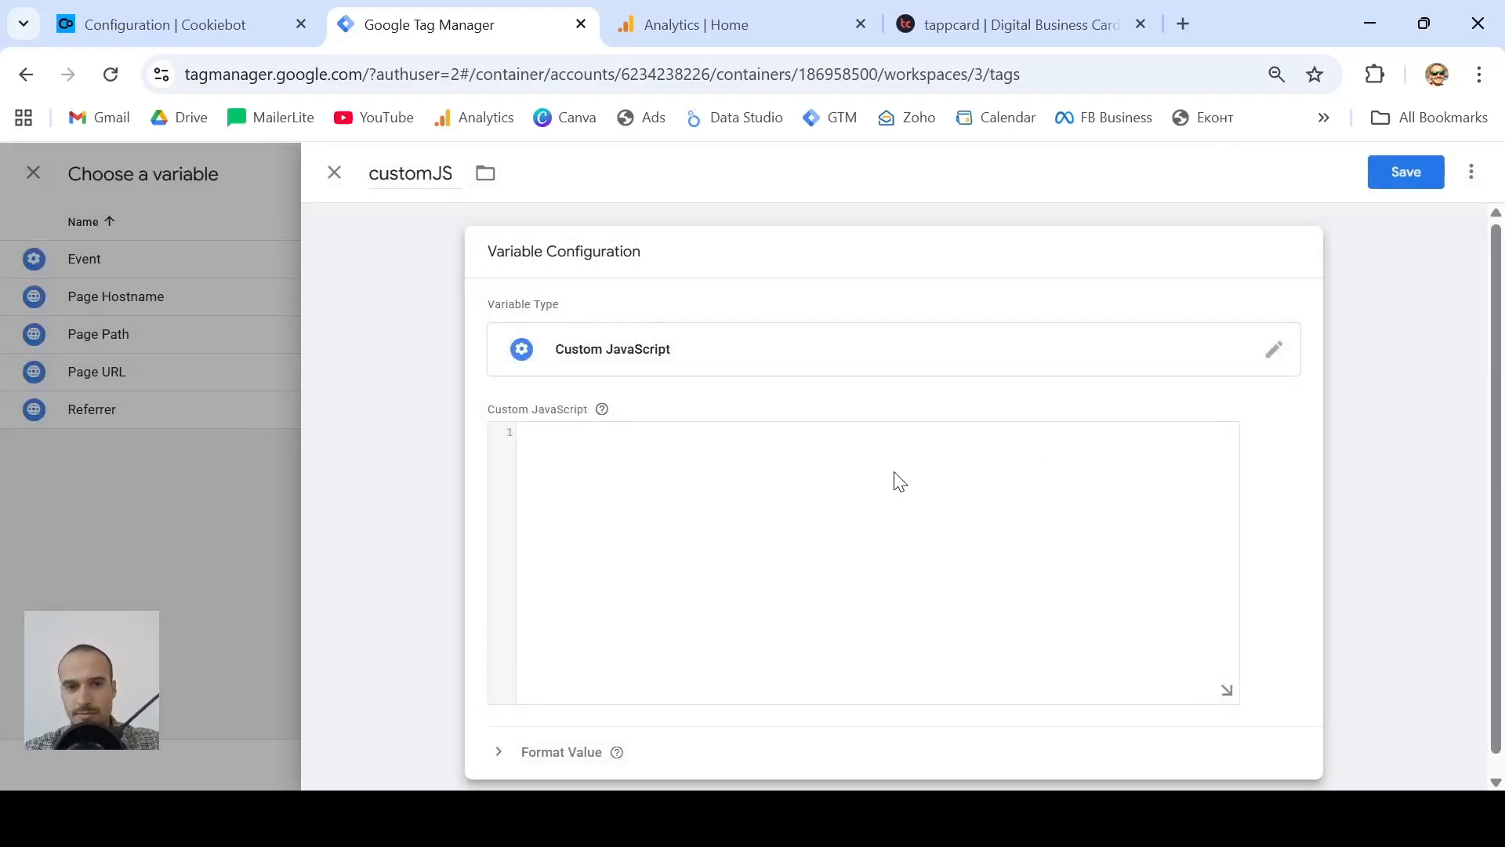
- Paste the language-detection function into the empty customJS code editor, replacing a wrongly pasted ID
left_click(780, 485)
type("b98ab418-fc5a-4a88-a65b-d11bd564bde3")
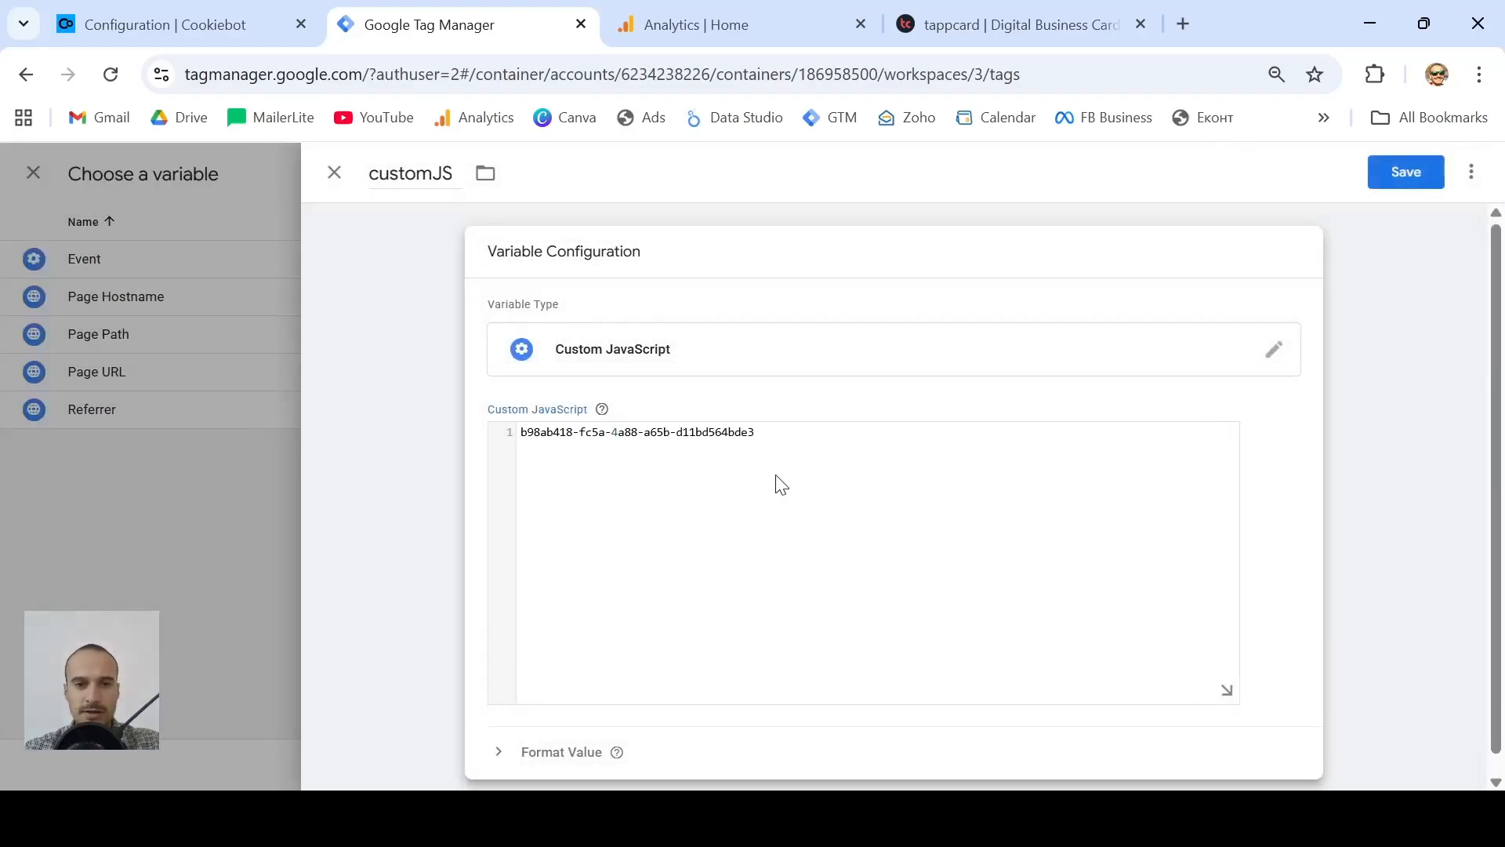
key("ctrl+z")
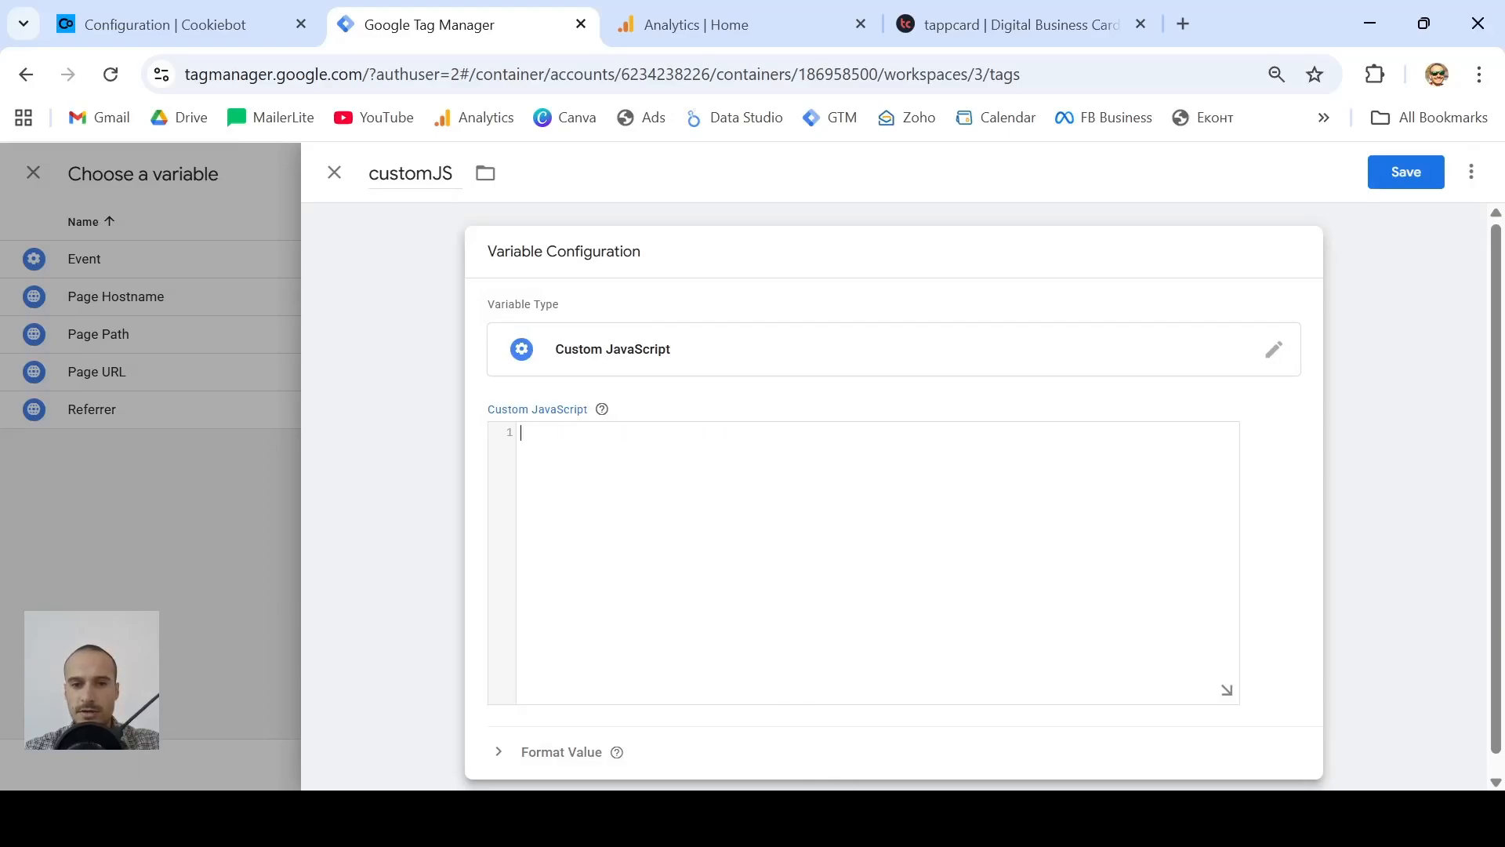
key("alt+Tab")
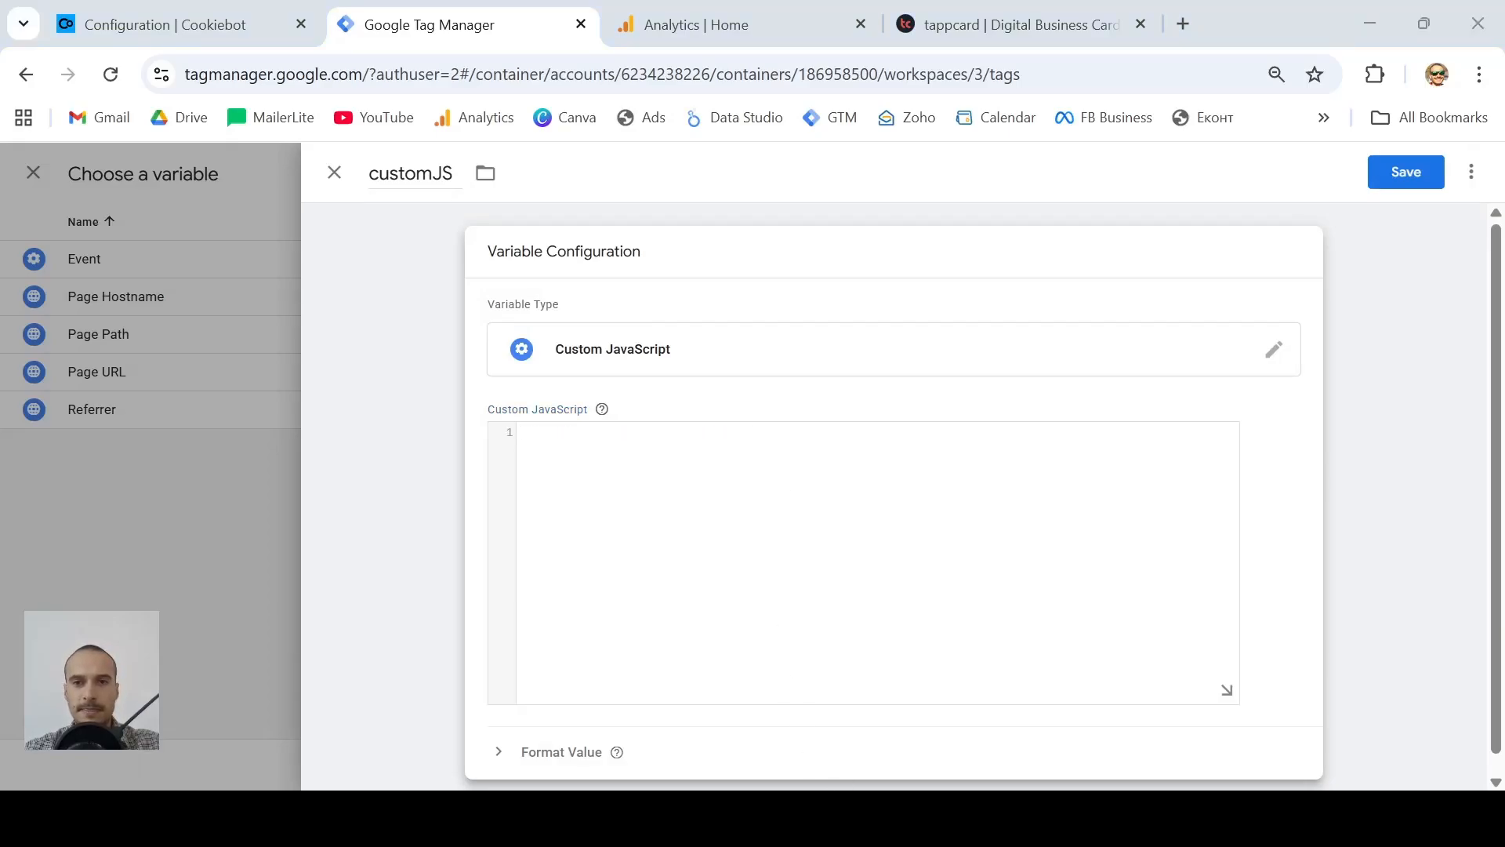
key("alt+Tab")
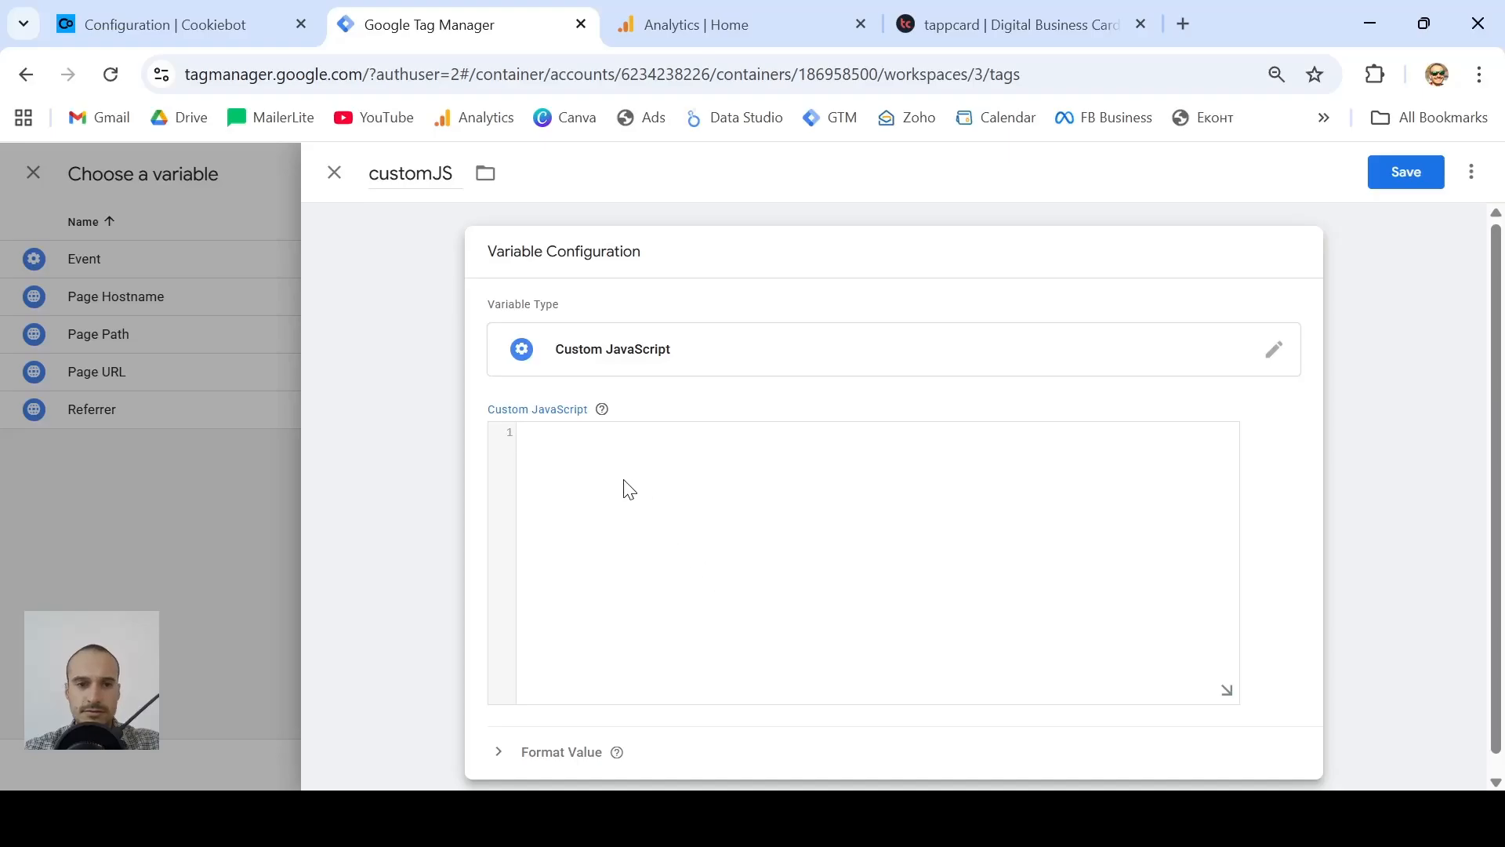
type("function () {   var d = \"en\"; // default language   var langMap = {     \"bg\": \"bg\"     // add more if needed, e.g. \"ro\": \"ro\"   };    var p = window.location.pathname.toLowerCase();   var match = /^\\/([a-z]{2})(\\/.*)?$/.exec(p);    if (match && langMap[match[1]]) {     return langMap[match[1]];   }   return d; }")
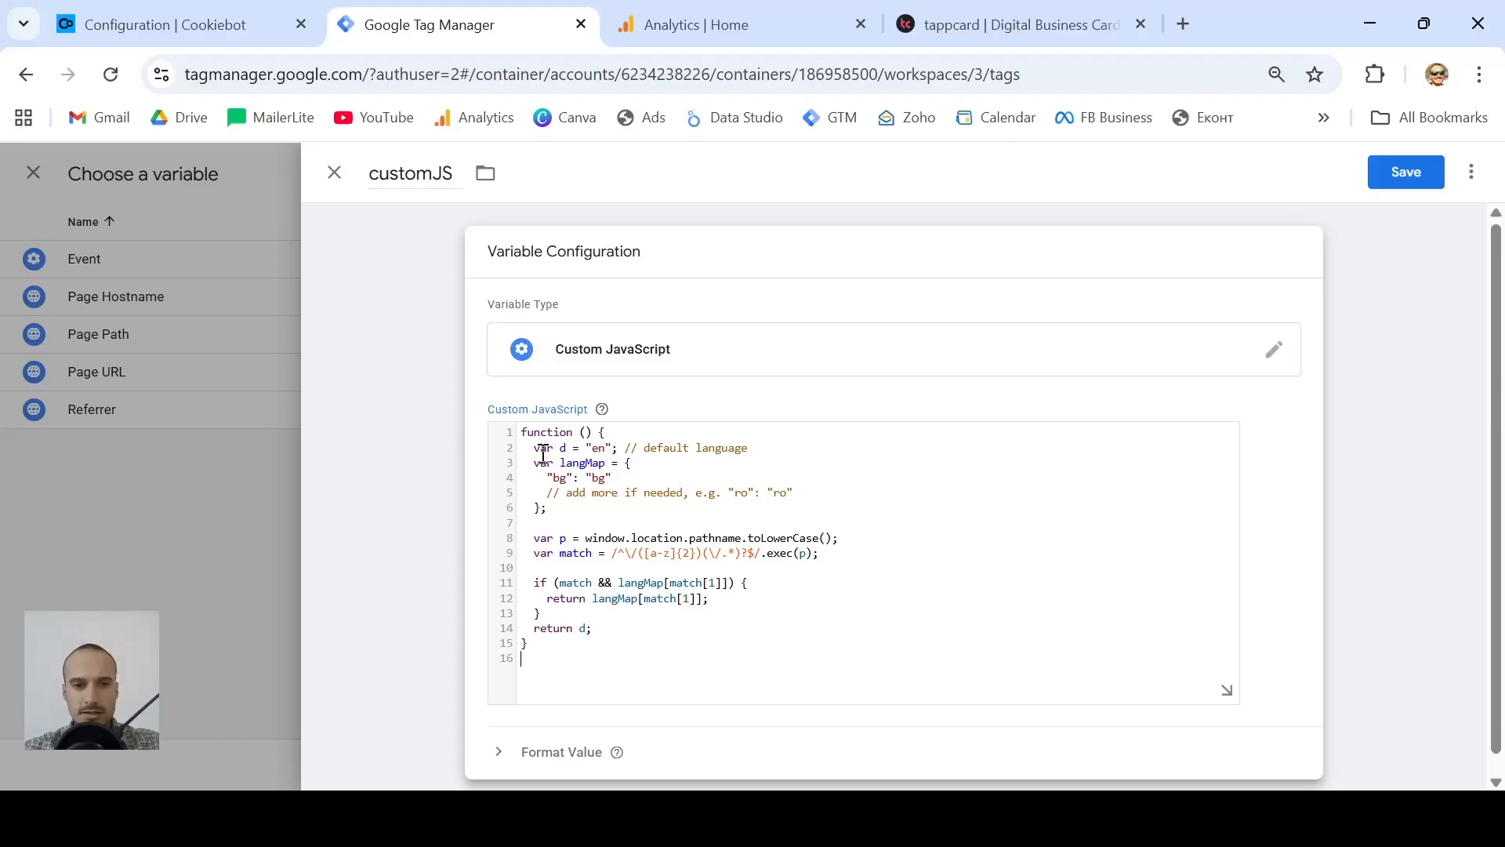
- Check the 'en' default and 'bg' mapping lines, remove extra blank lines, and save customJS
left_click_drag(537, 452, 745, 444)
left_click(586, 460)
scroll(598, 482, "down", 1)
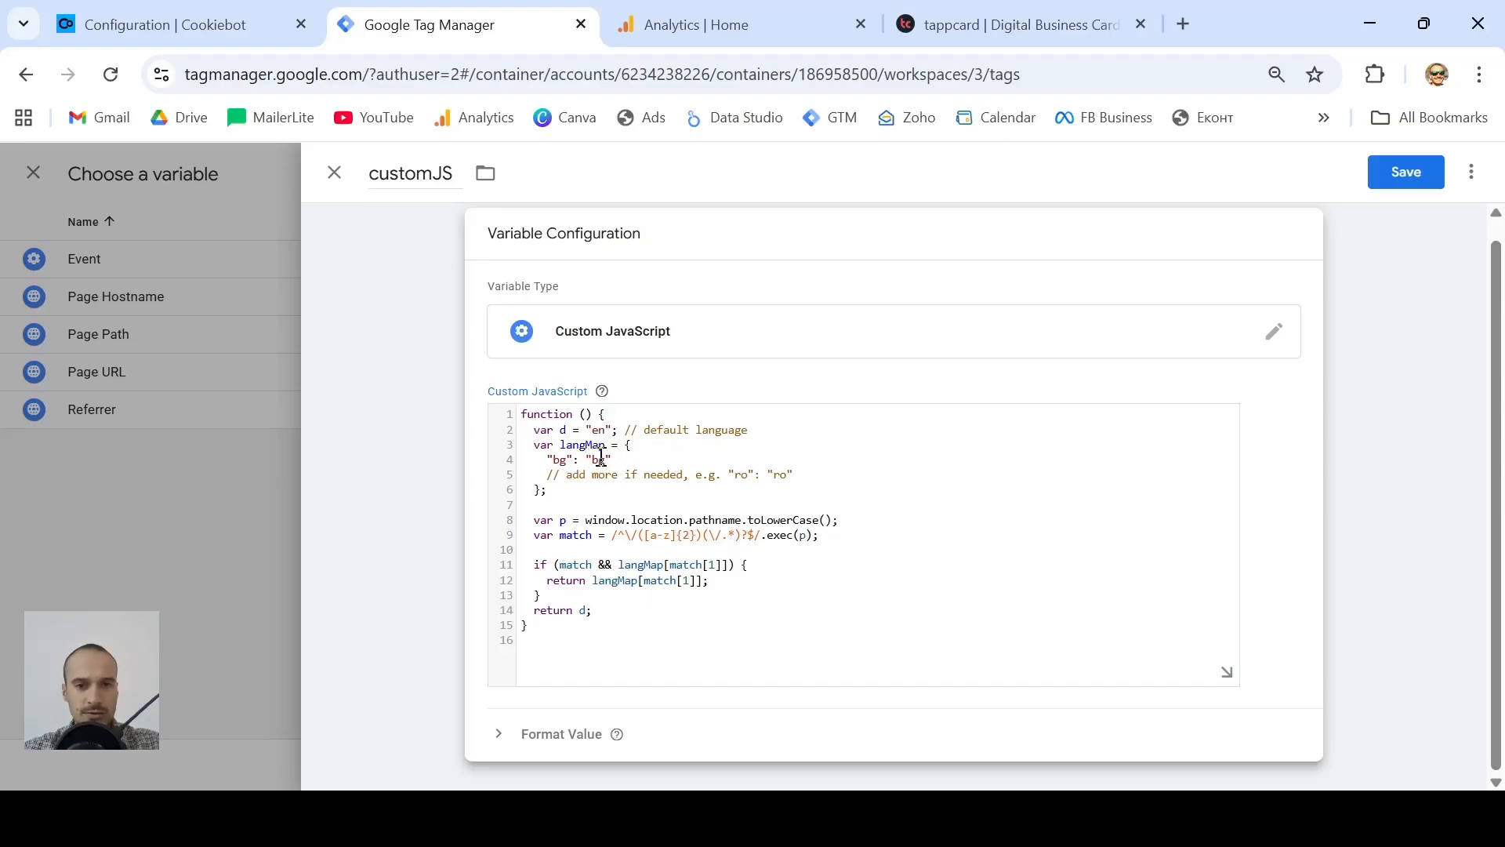
left_click_drag(549, 460, 595, 464)
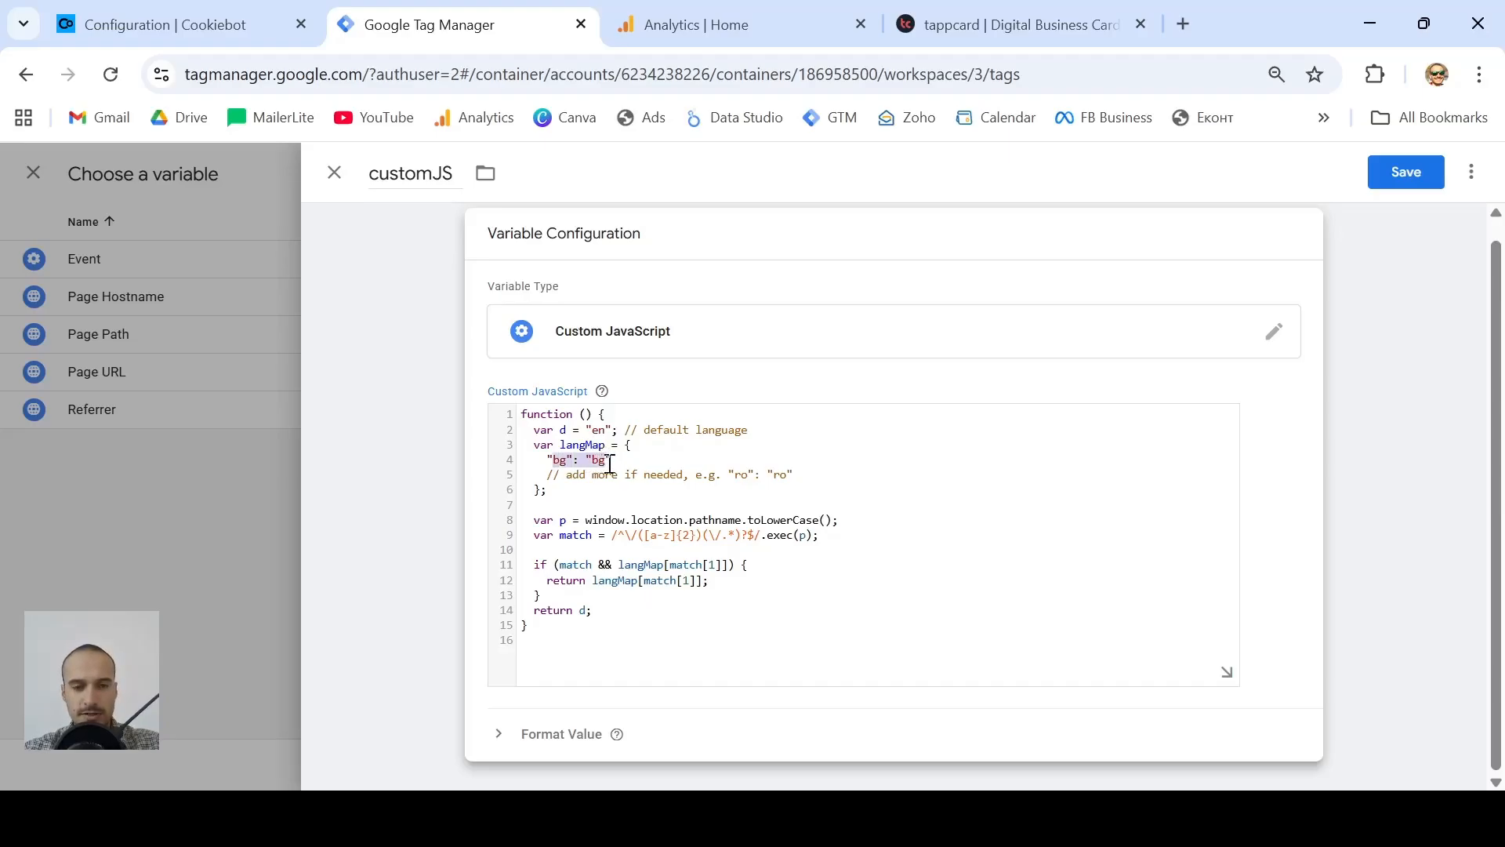
left_click(618, 463)
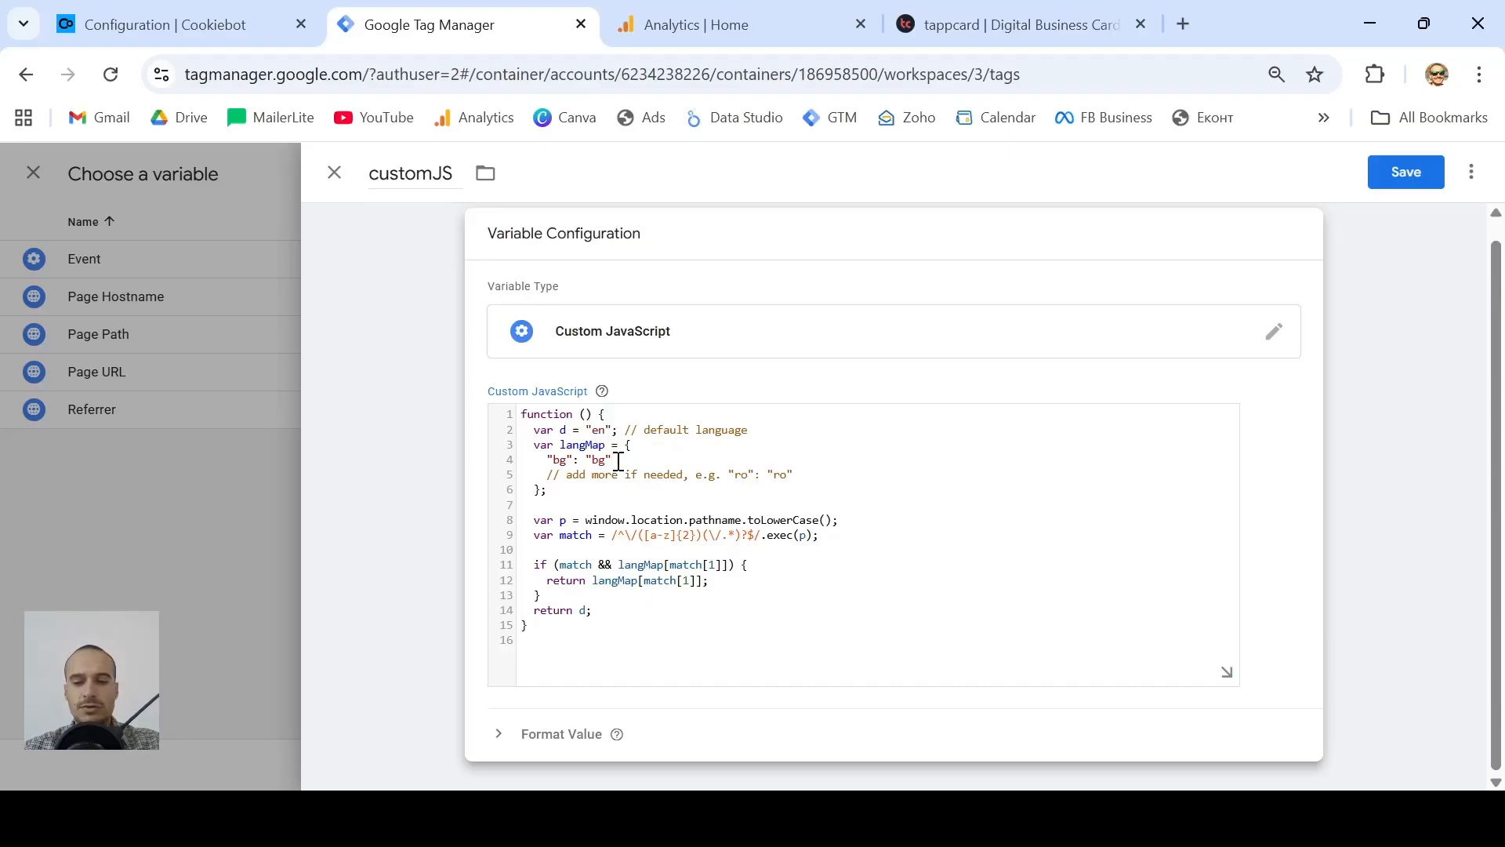
key("Return")
key("Return")
key("Return")
key("Return")
key("Return")
key("Return")
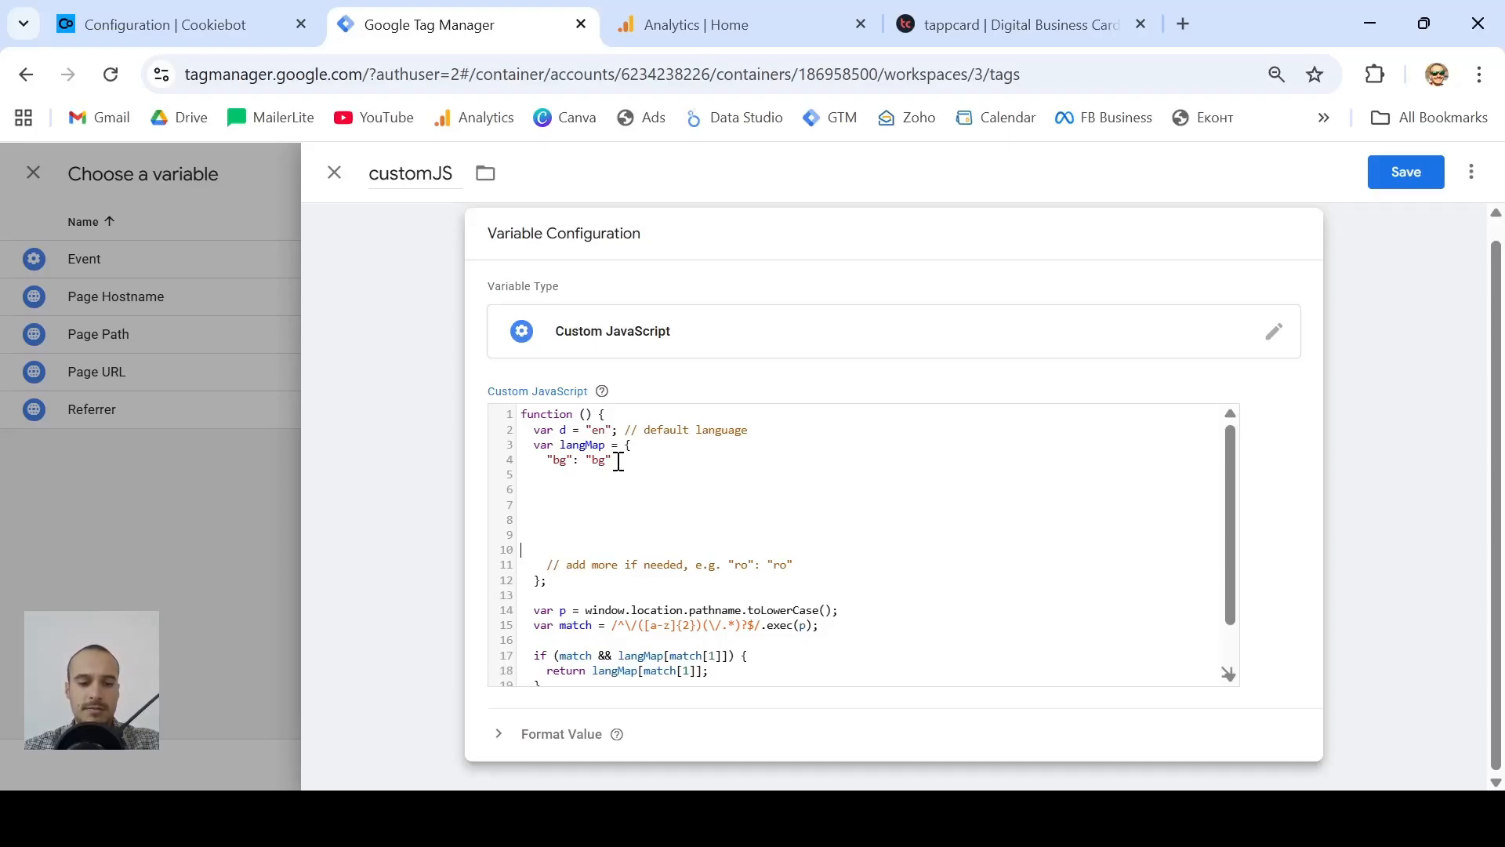
key("BackSpace")
key("BackSpace")
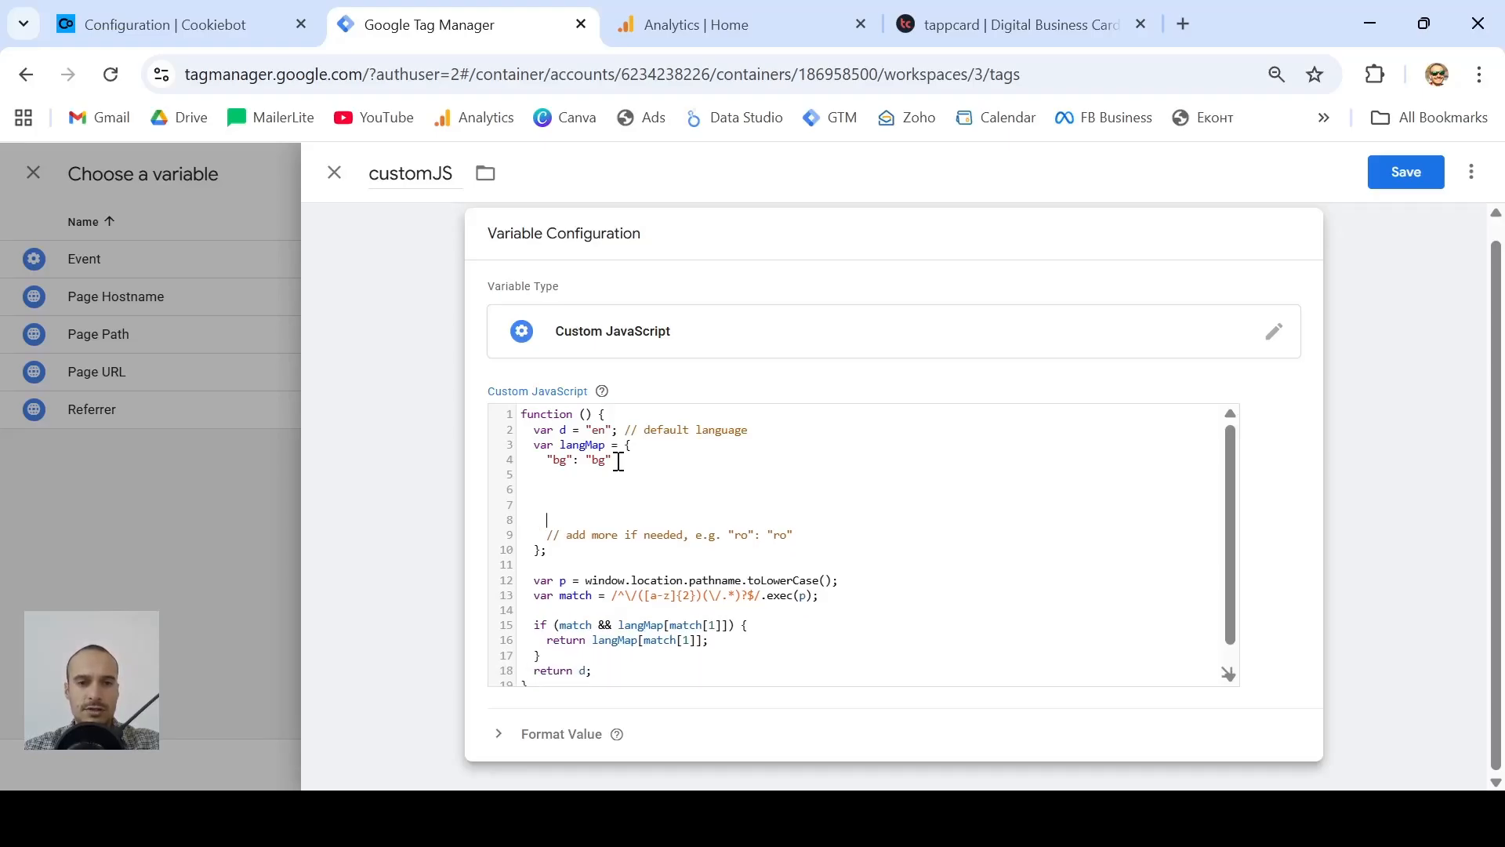
key("BackSpace")
key("BackSpace")
key("BackSpace")
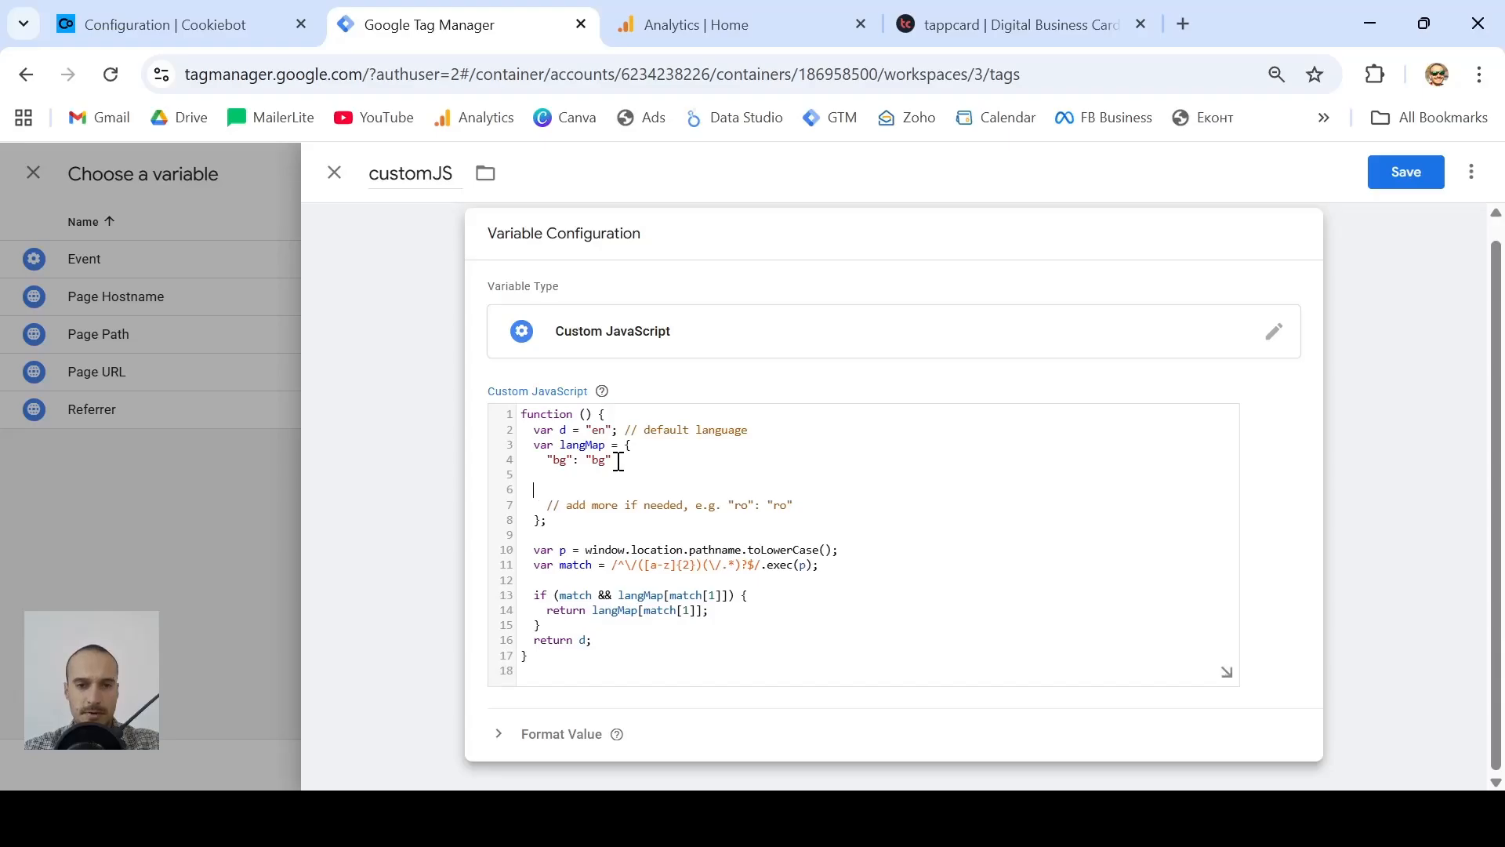
key("BackSpace")
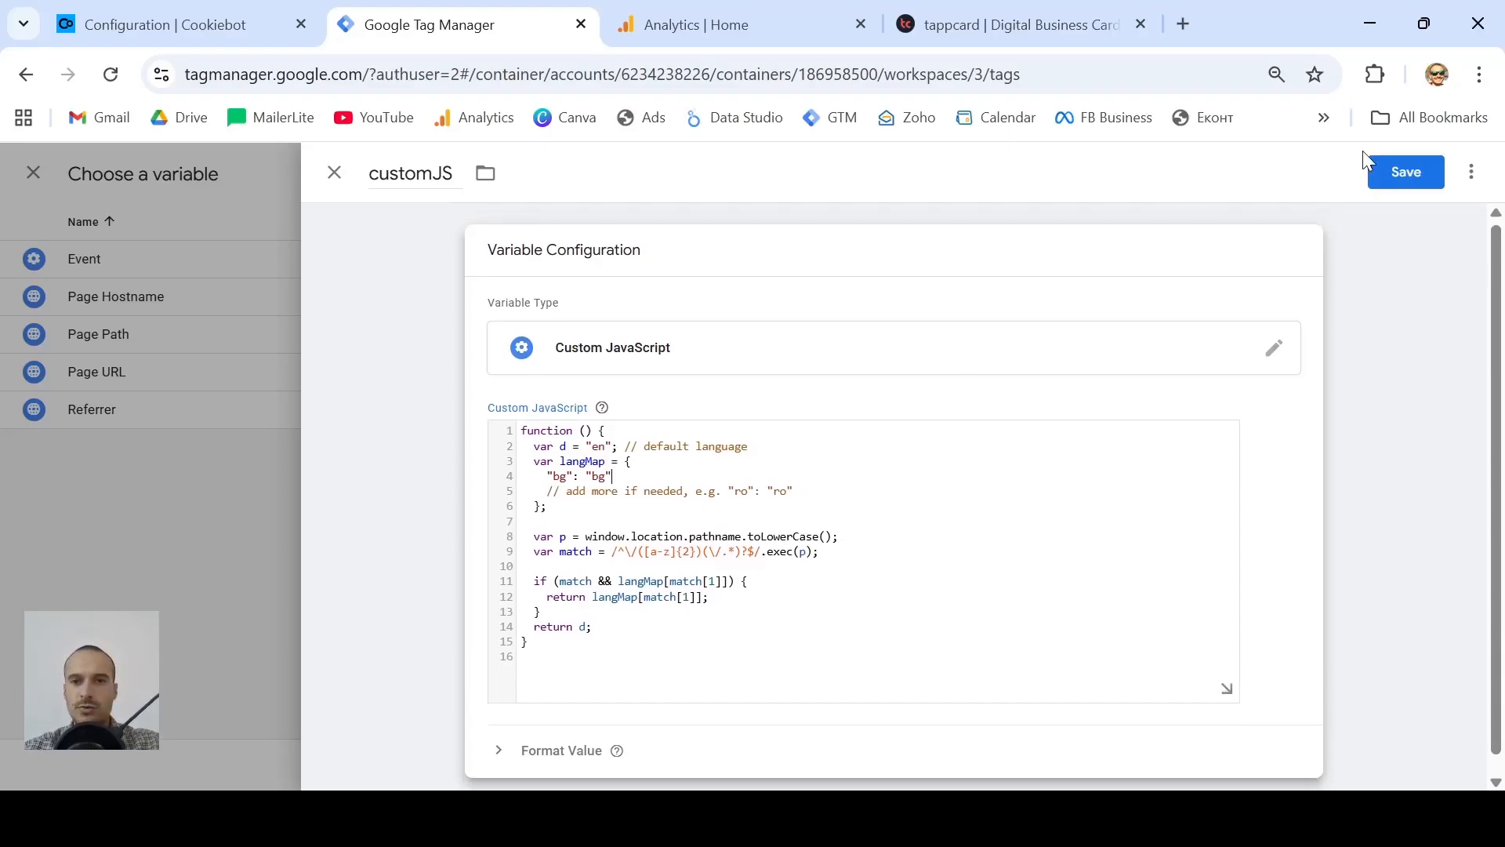
left_click(1408, 172)
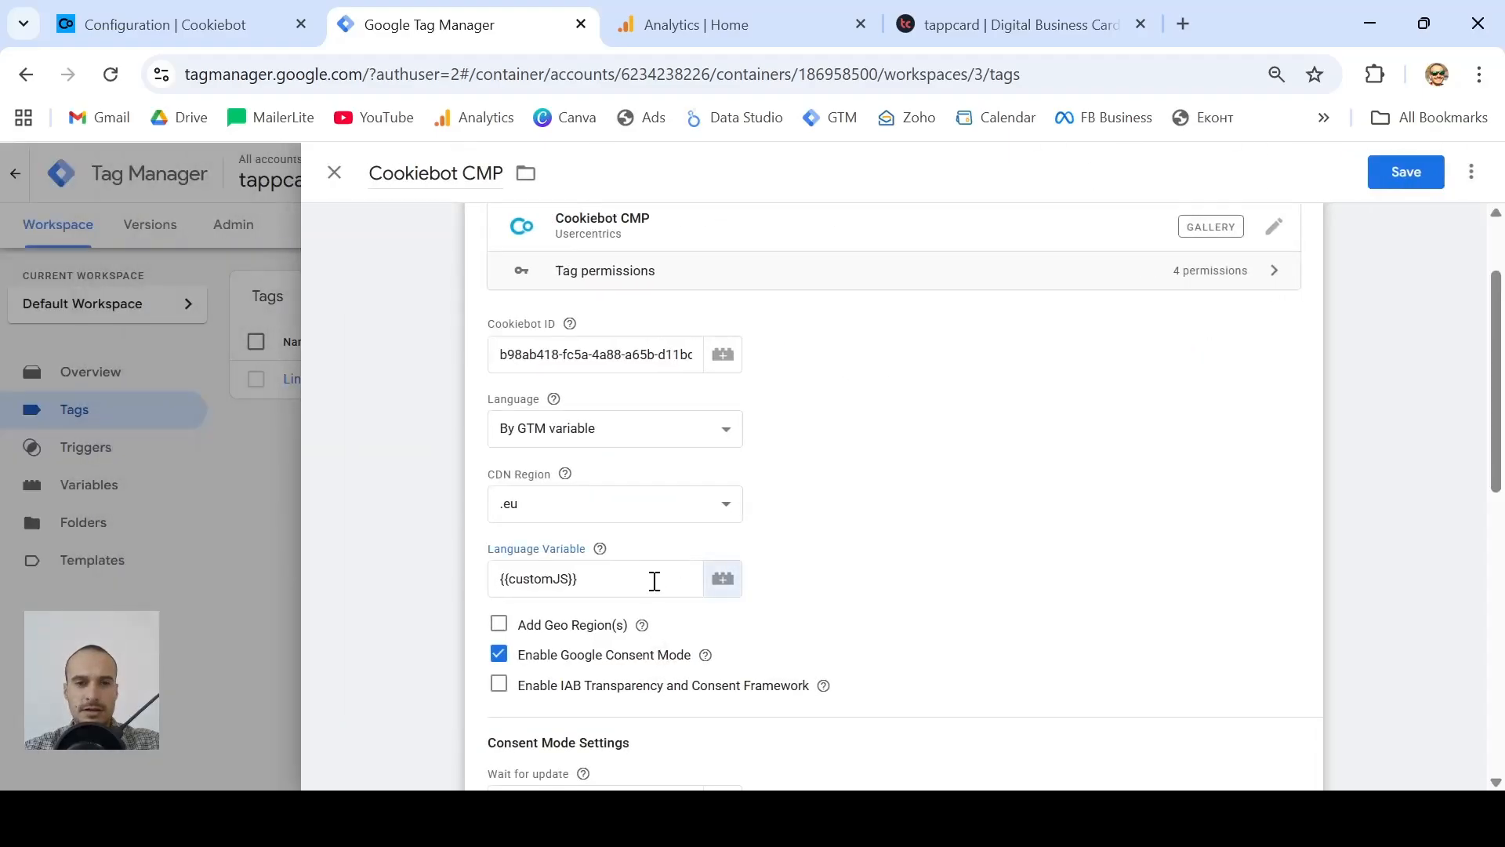
- Set the Cookiebot CMP tag's Language Variable to {{customJS}}
left_click(655, 581)
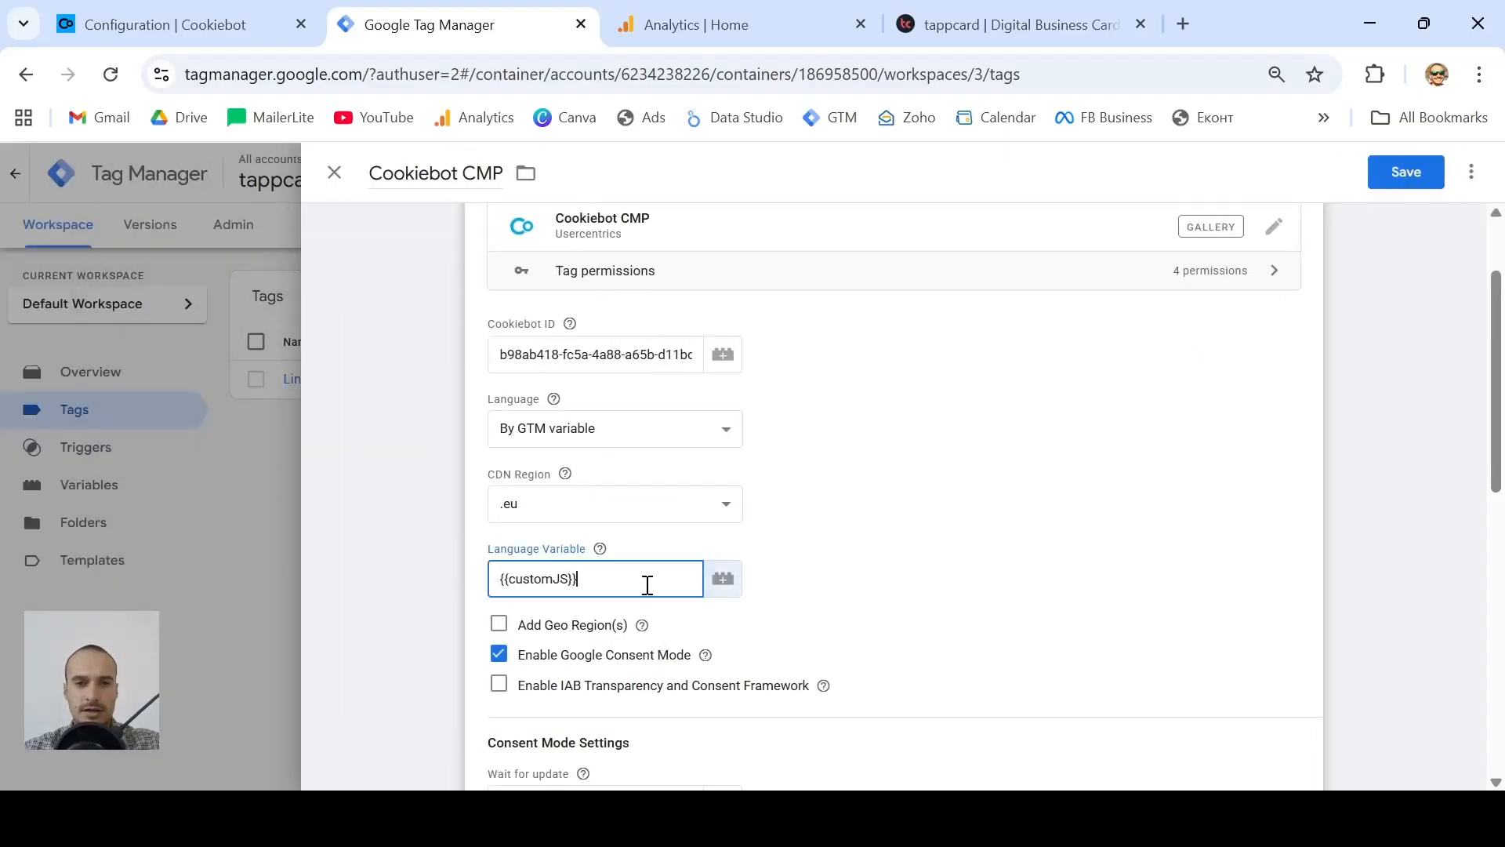
scroll(645, 581, "down", 2)
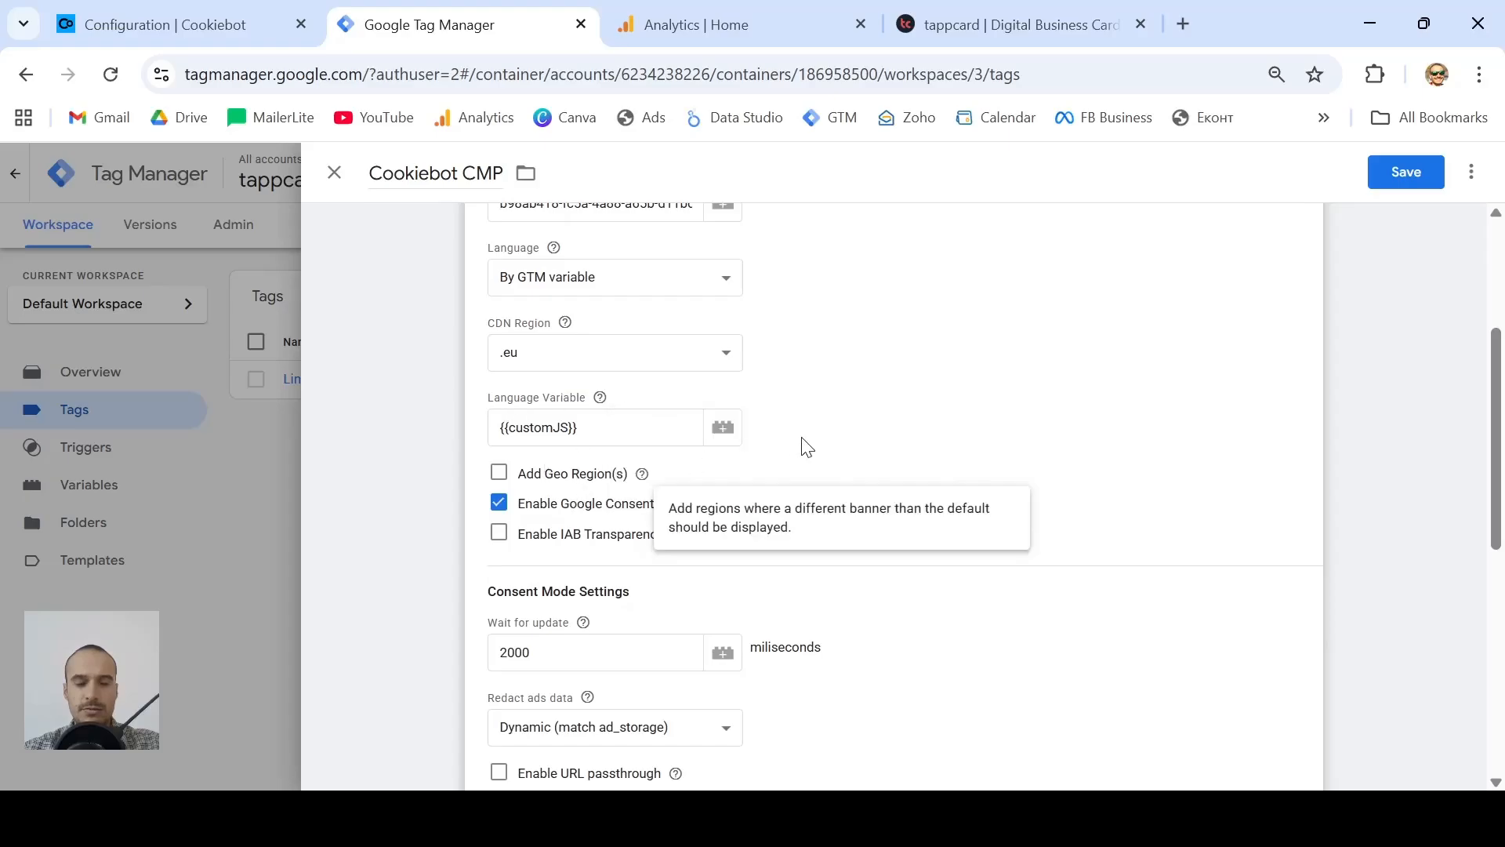
scroll(813, 444, "down", 2)
scroll(819, 447, "up", 5)
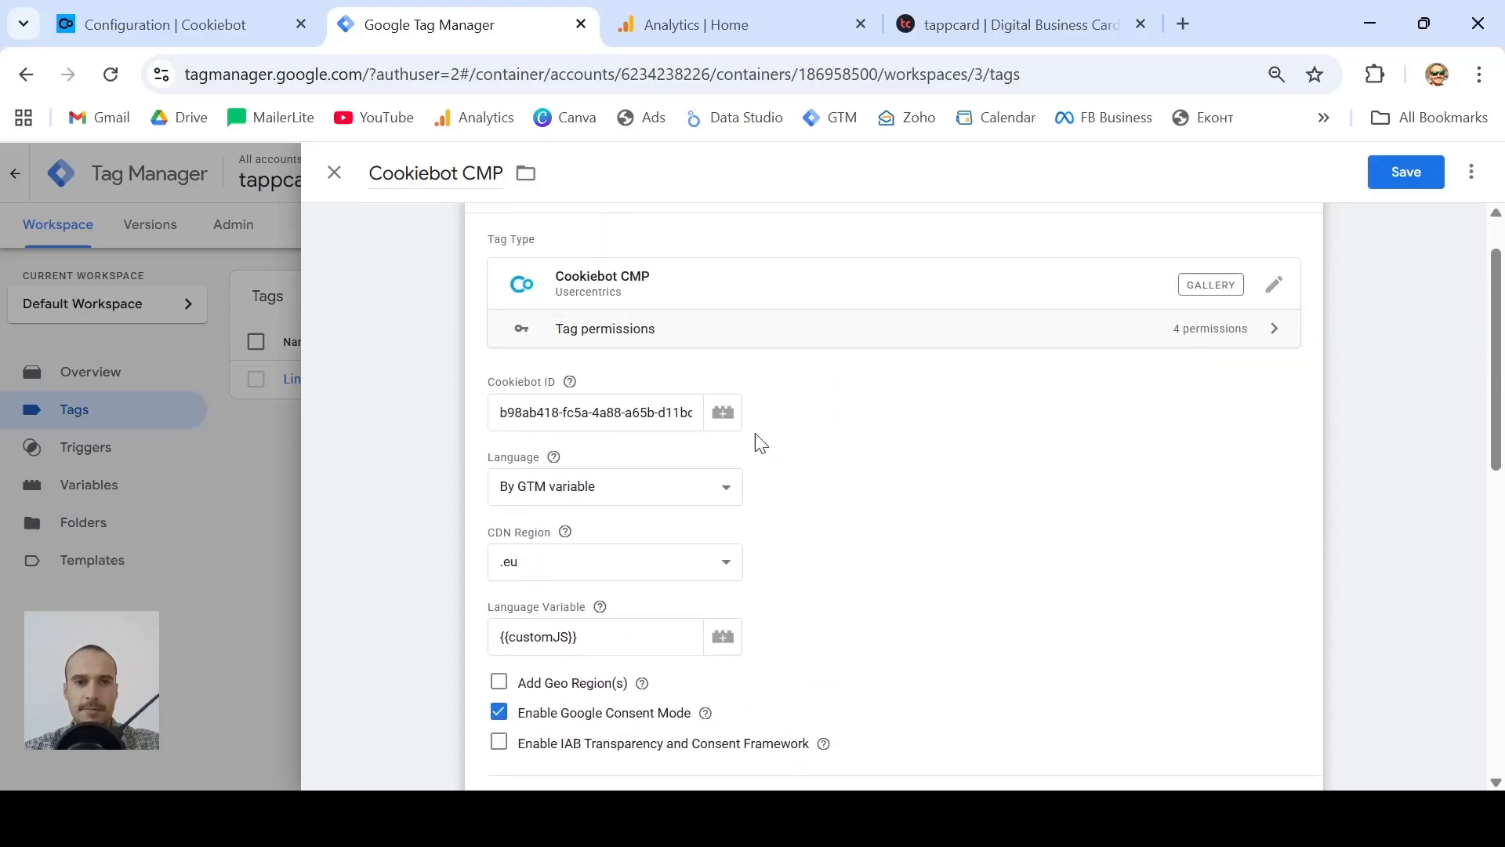
scroll(755, 440, "up", 1)
scroll(736, 431, "down", 4)
scroll(733, 430, "down", 7)
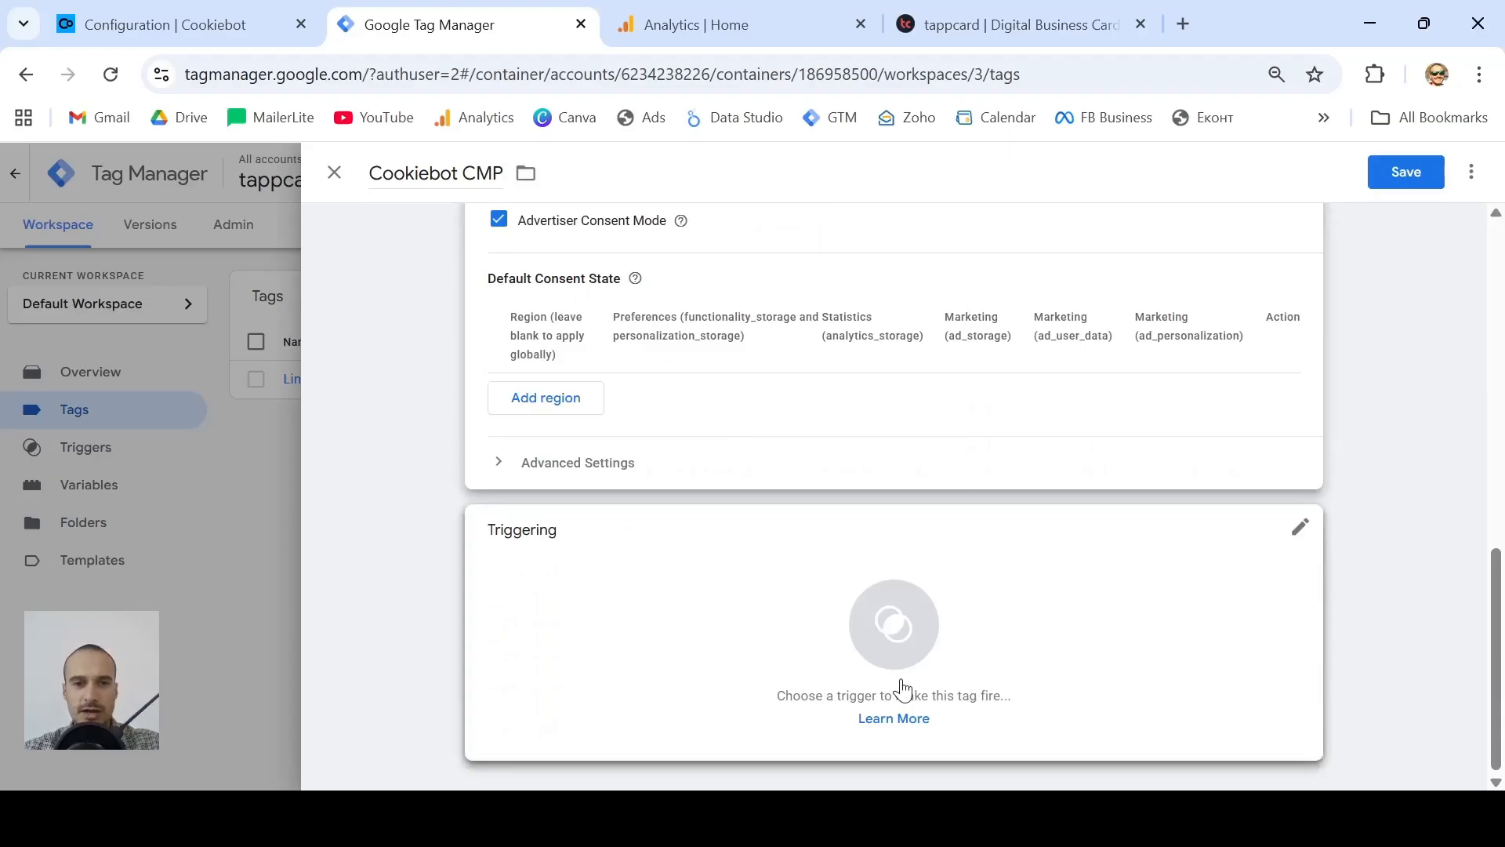
- Fire the tag on Consent Initialization - All Pages and save it
left_click(856, 624)
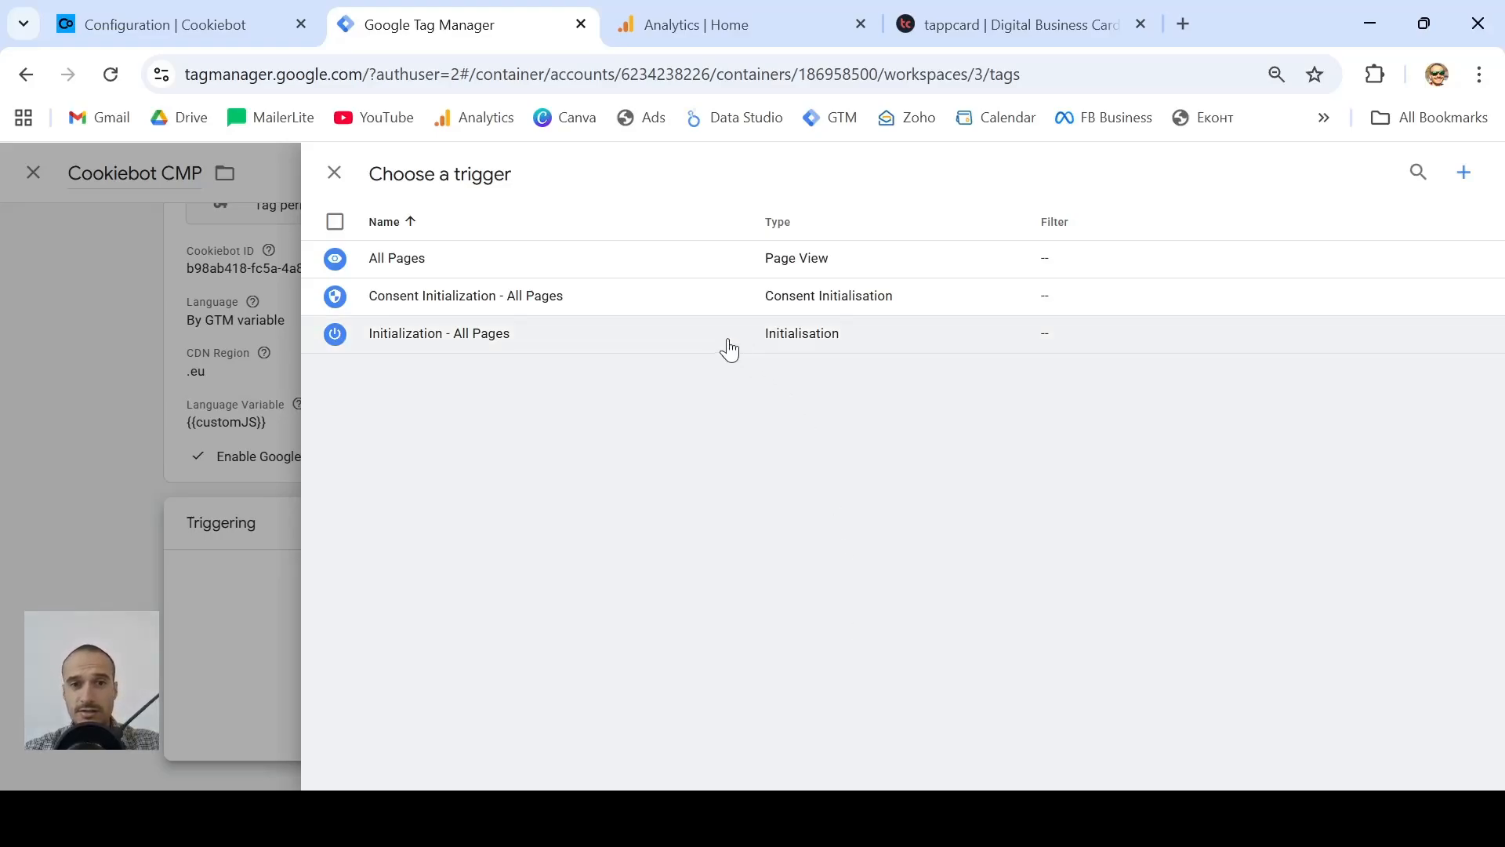
left_click(533, 305)
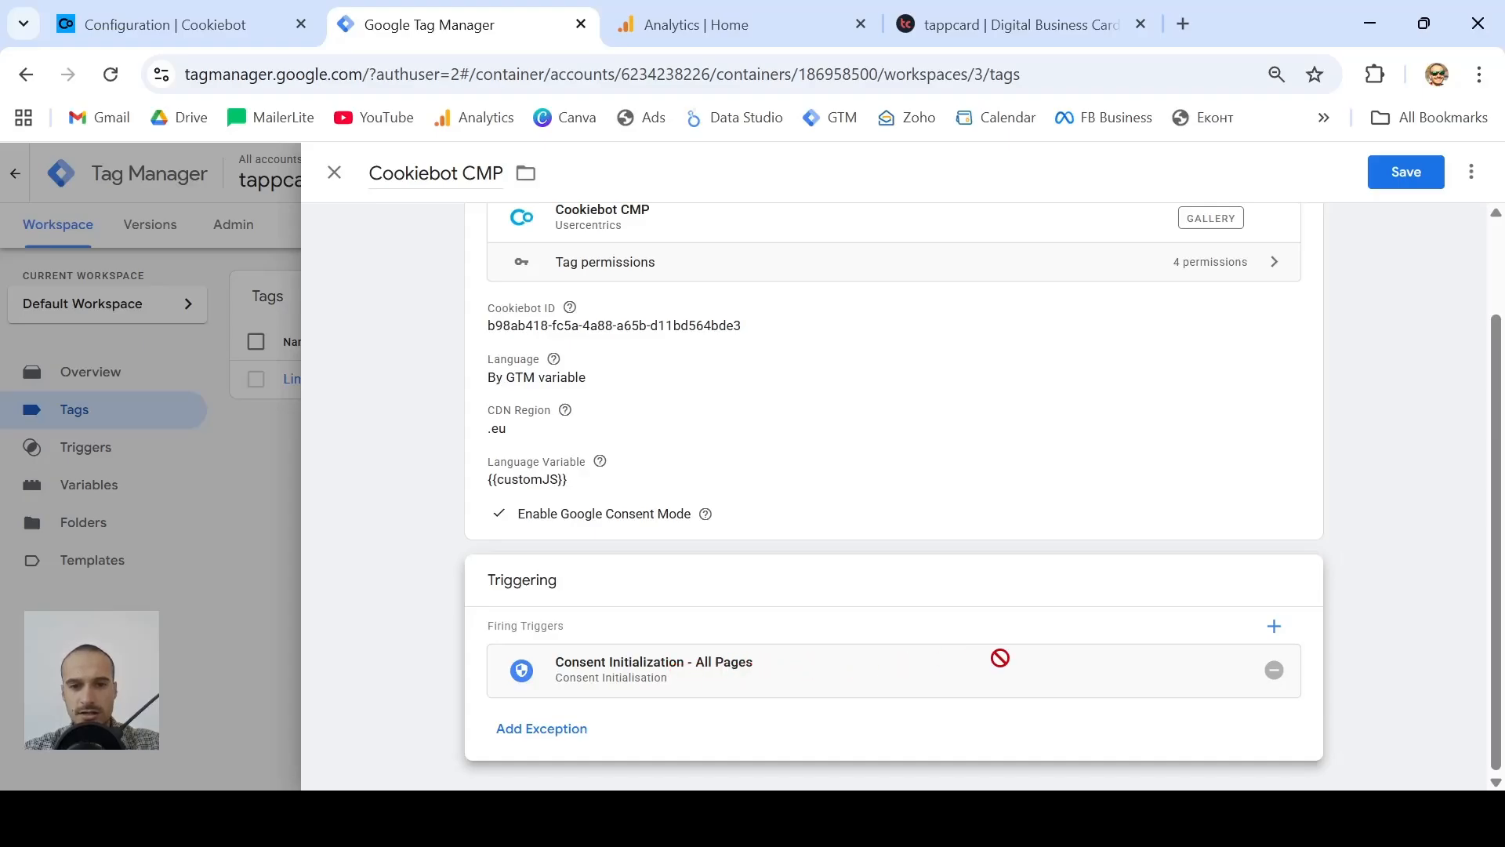
left_click(1407, 176)
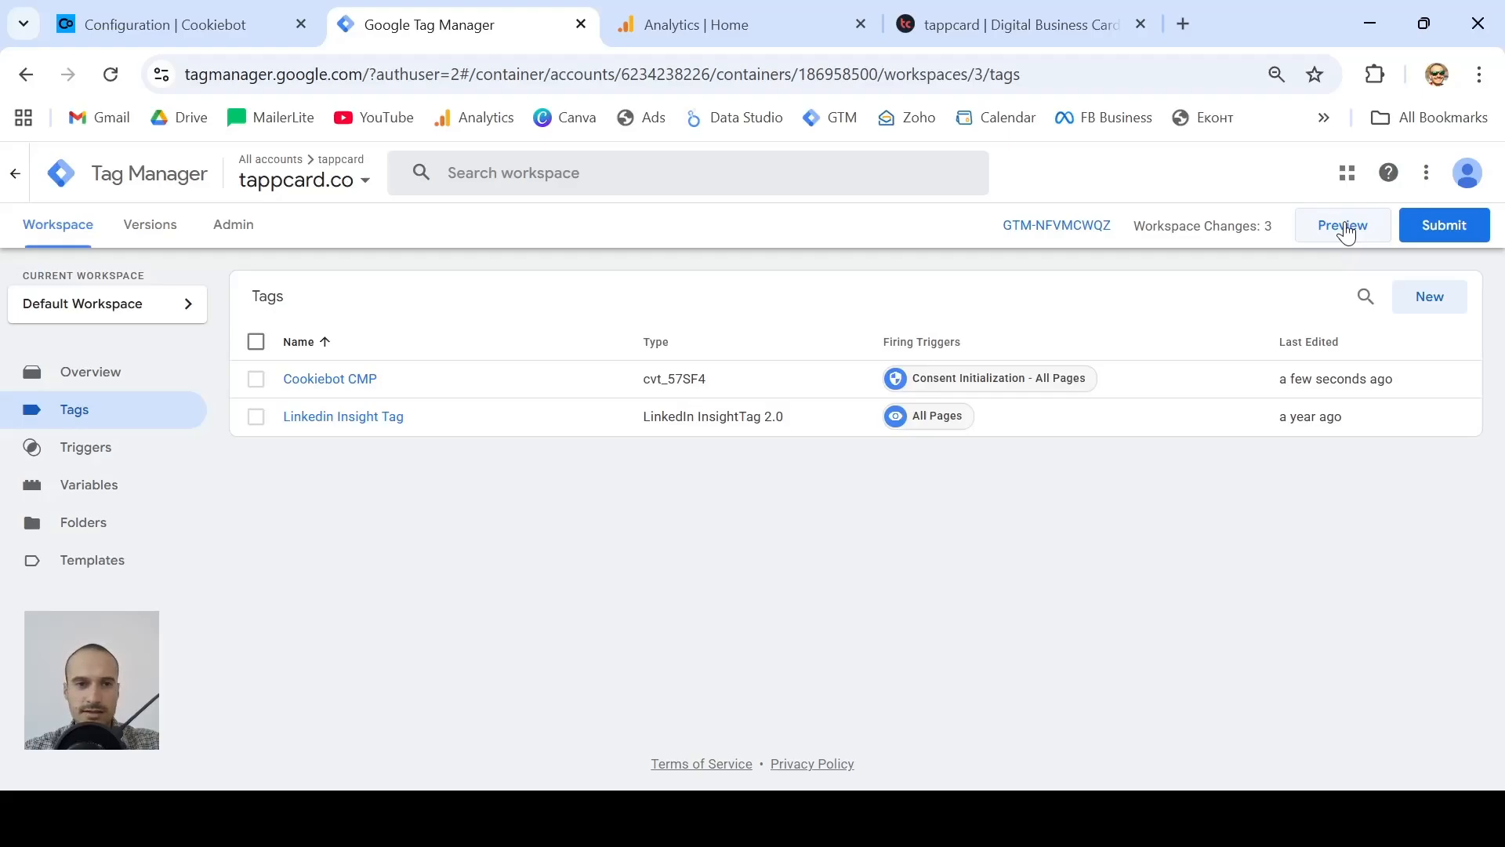
left_click(1345, 231)
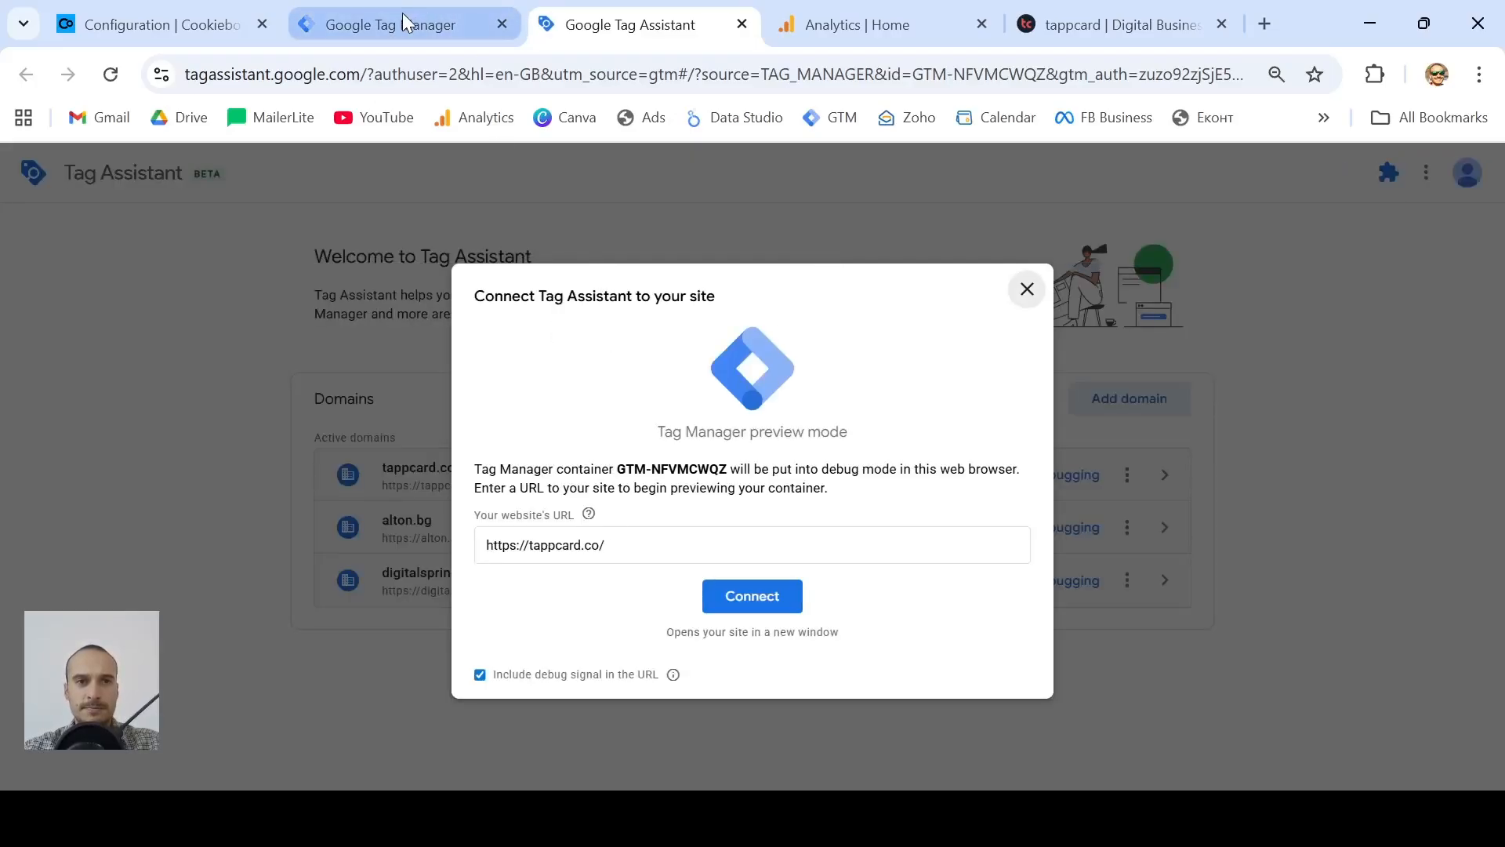
left_click(650, 536)
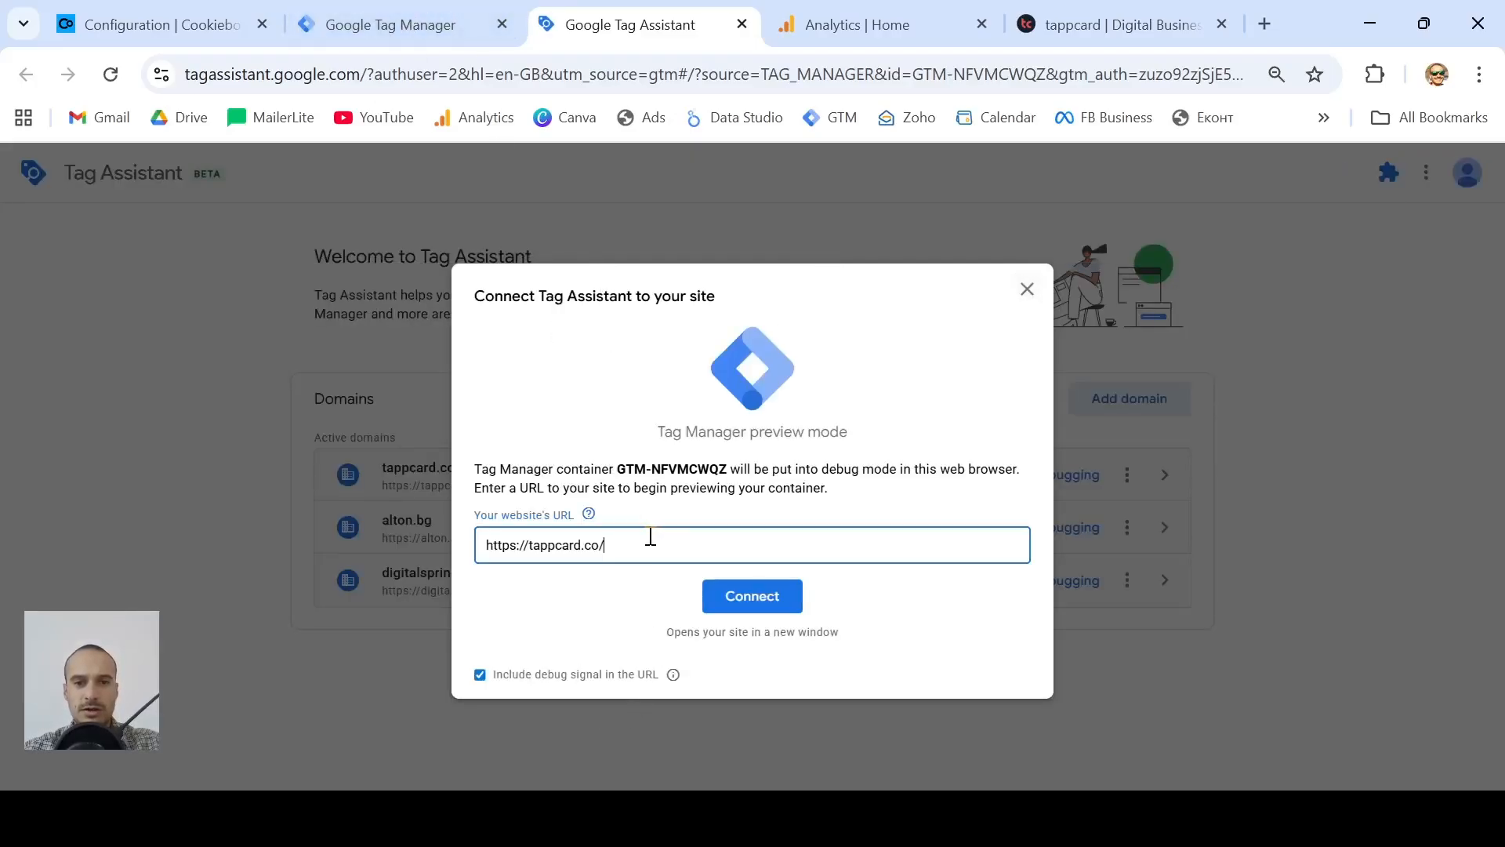
left_click(795, 602)
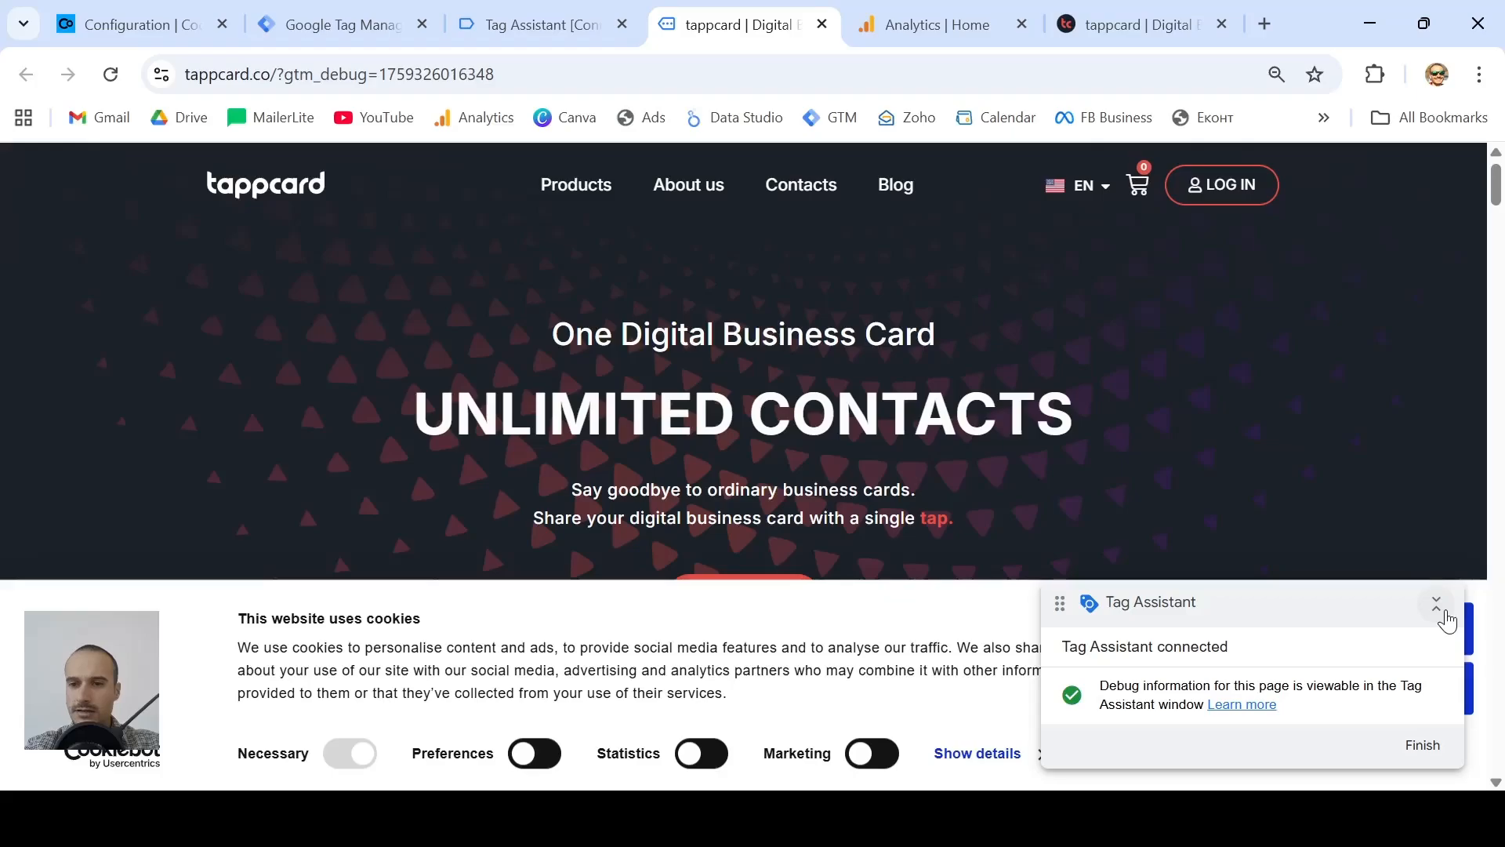
- Toggle the banner's Marketing, Statistics and Preferences categories on, then back off
left_click_drag(1327, 611, 292, 178)
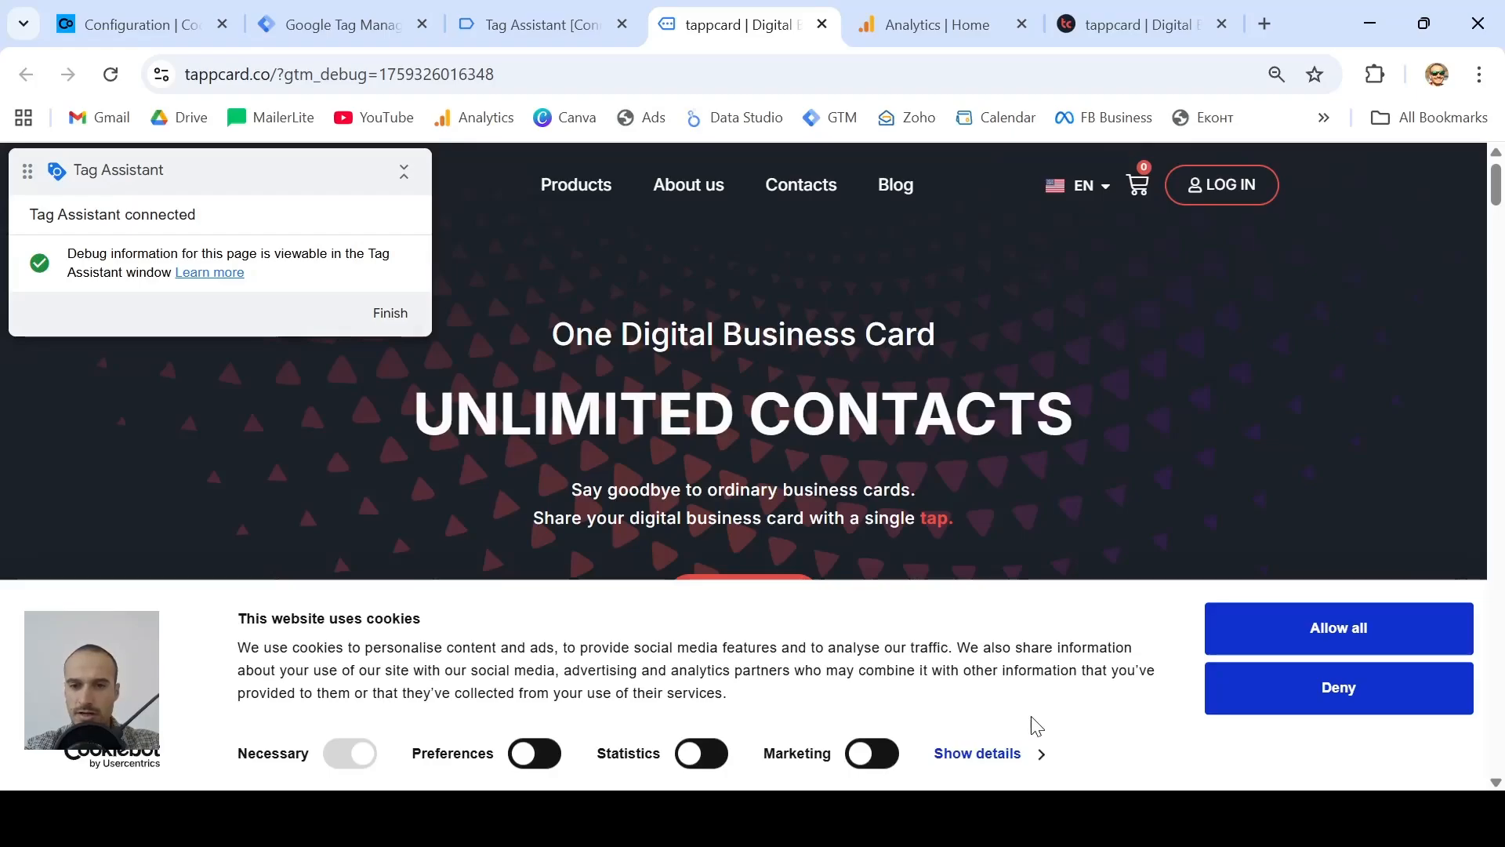
left_click(872, 754)
left_click(701, 754)
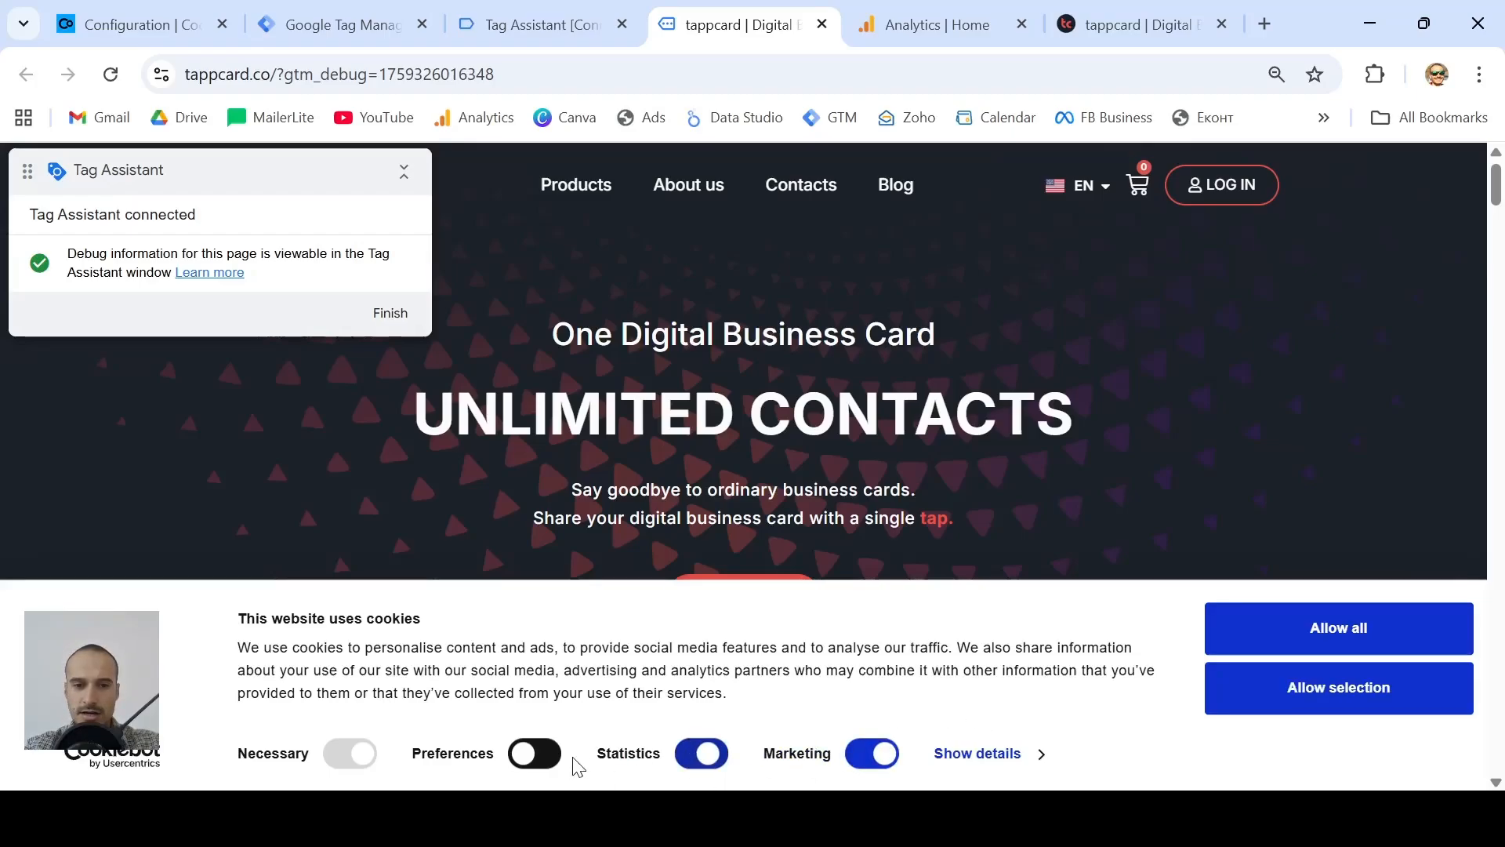
left_click(525, 764)
left_click(703, 756)
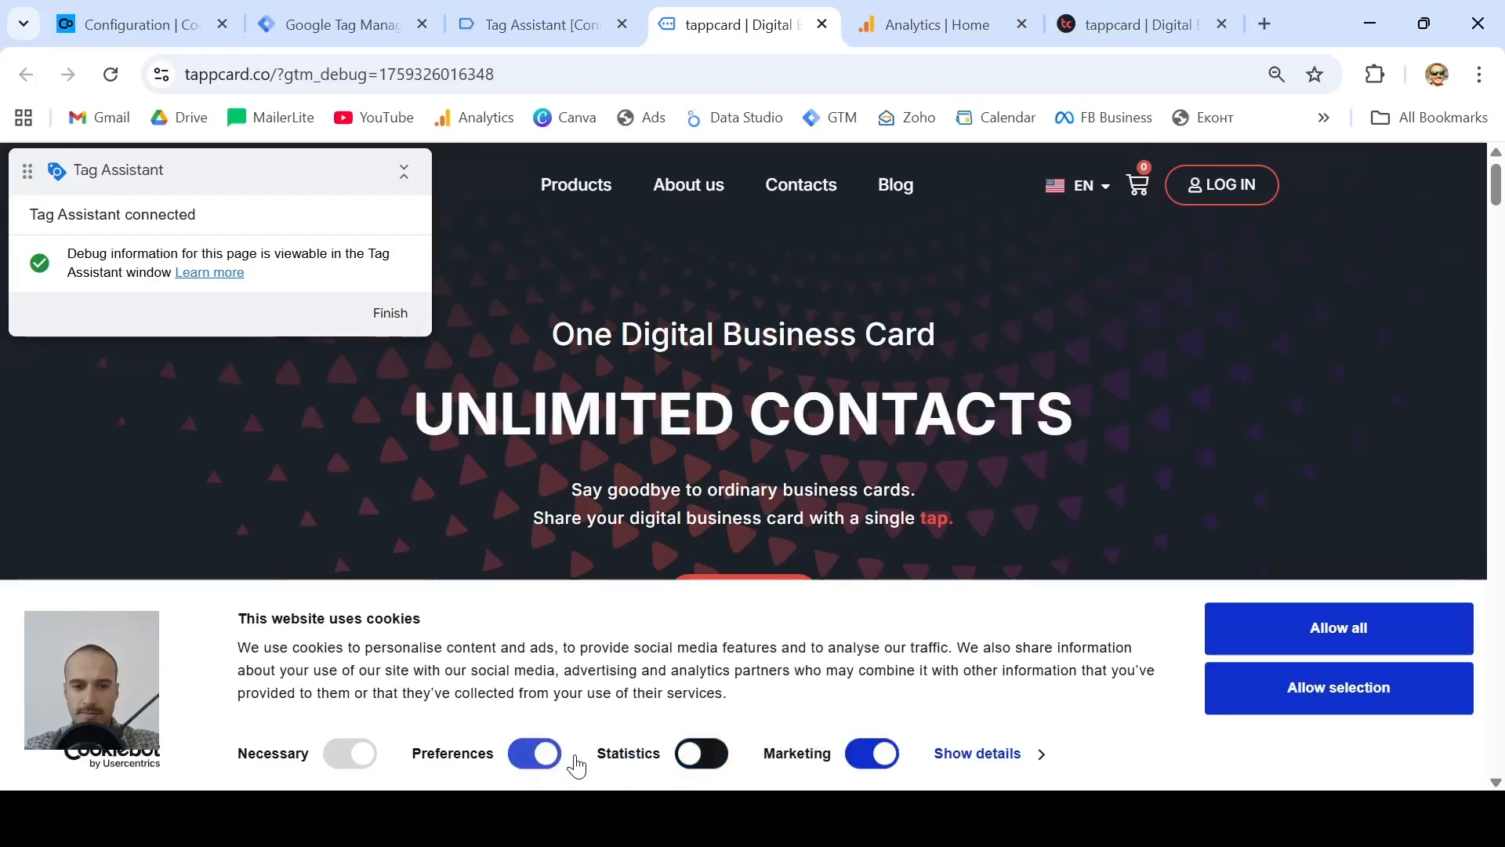
left_click(559, 757)
left_click(872, 754)
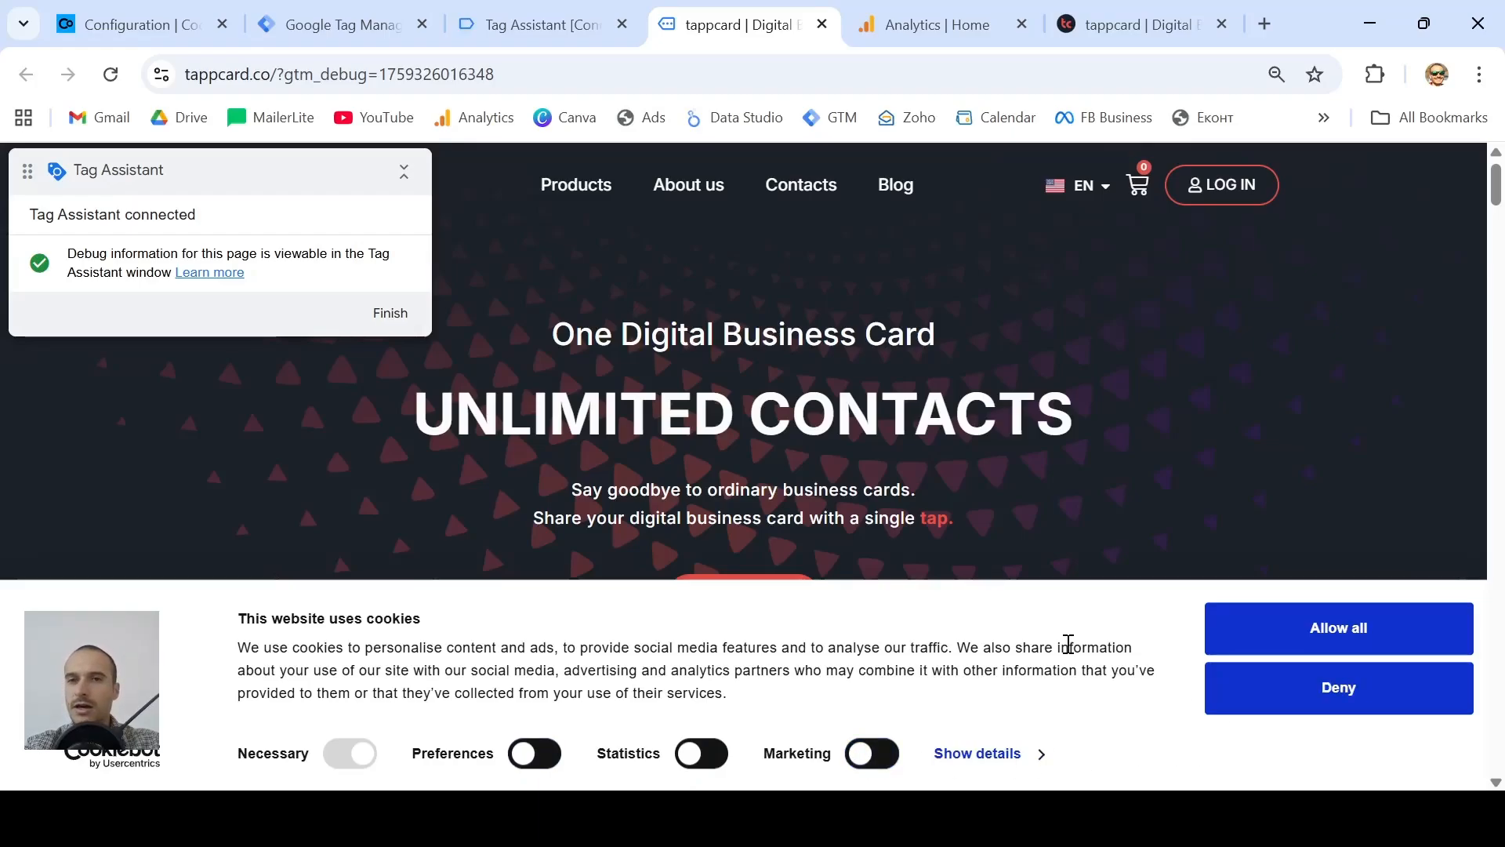
- In the Consent tab, check Initialisation shows everything denied except security_storage, then return to tappcard
left_click(561, 23)
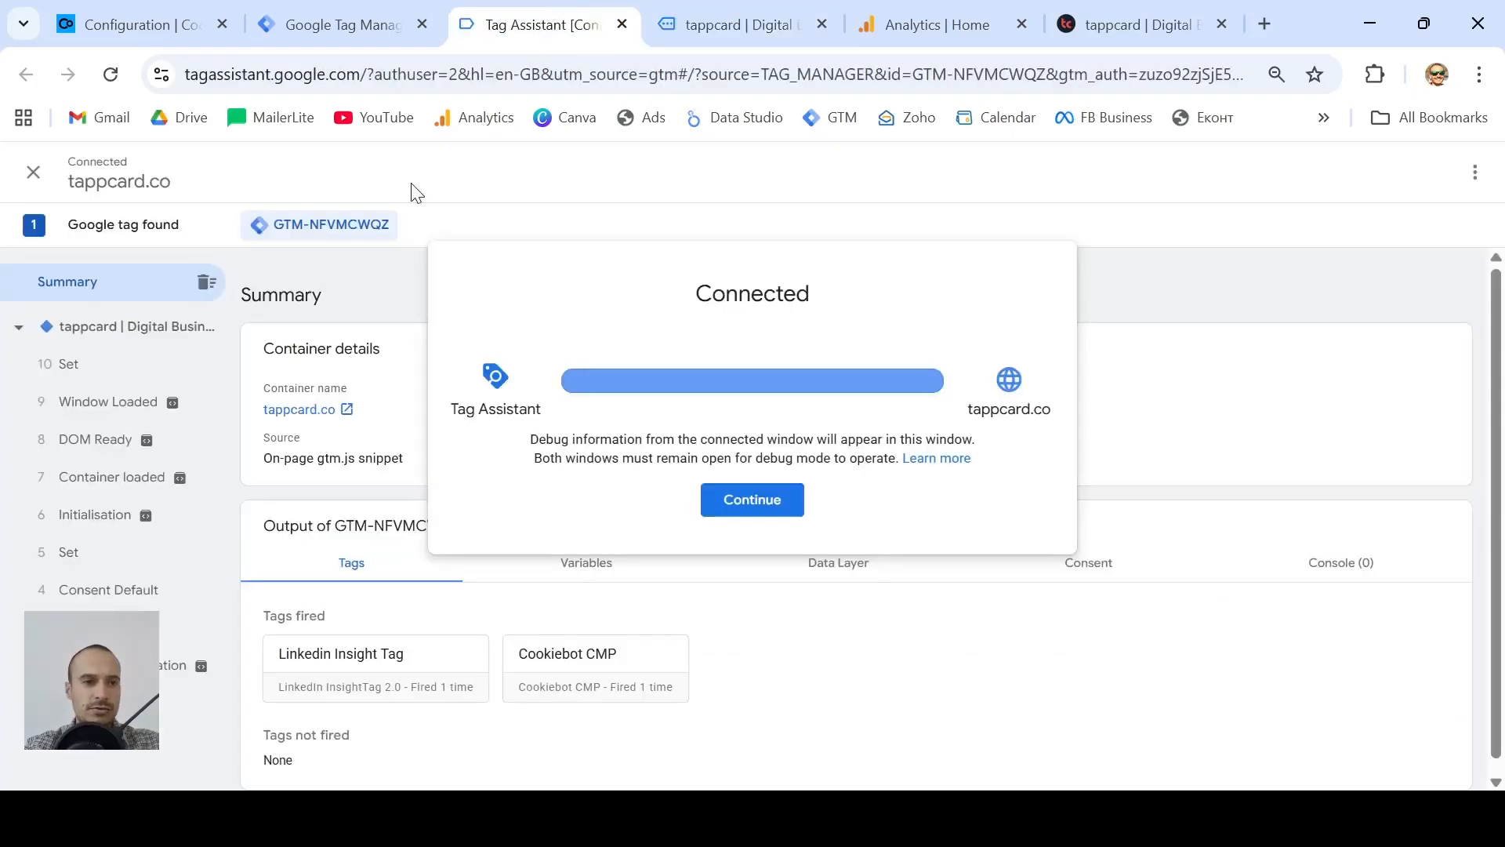
left_click(759, 506)
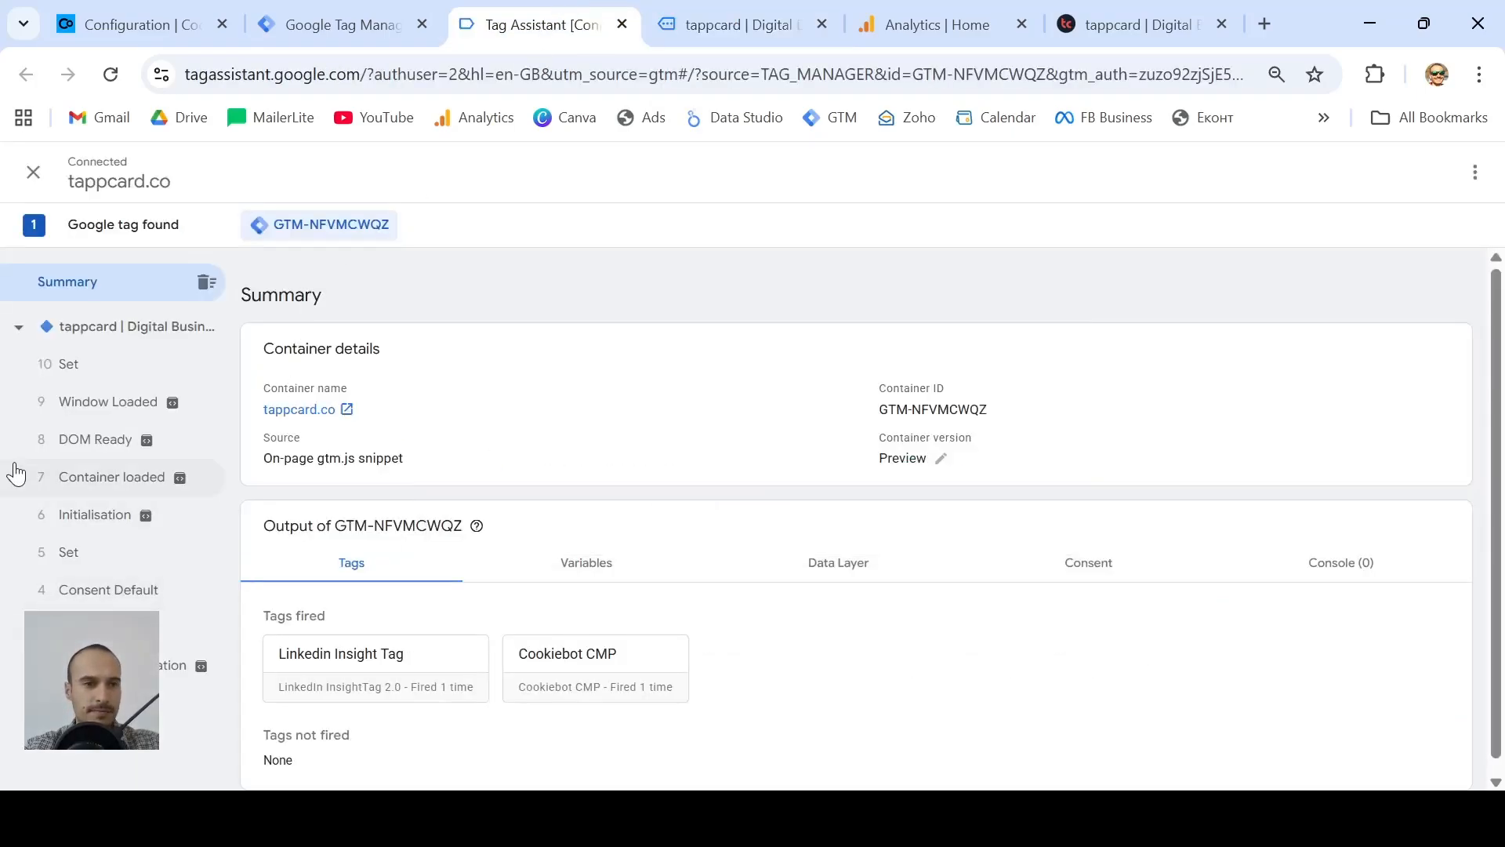
left_click(1078, 573)
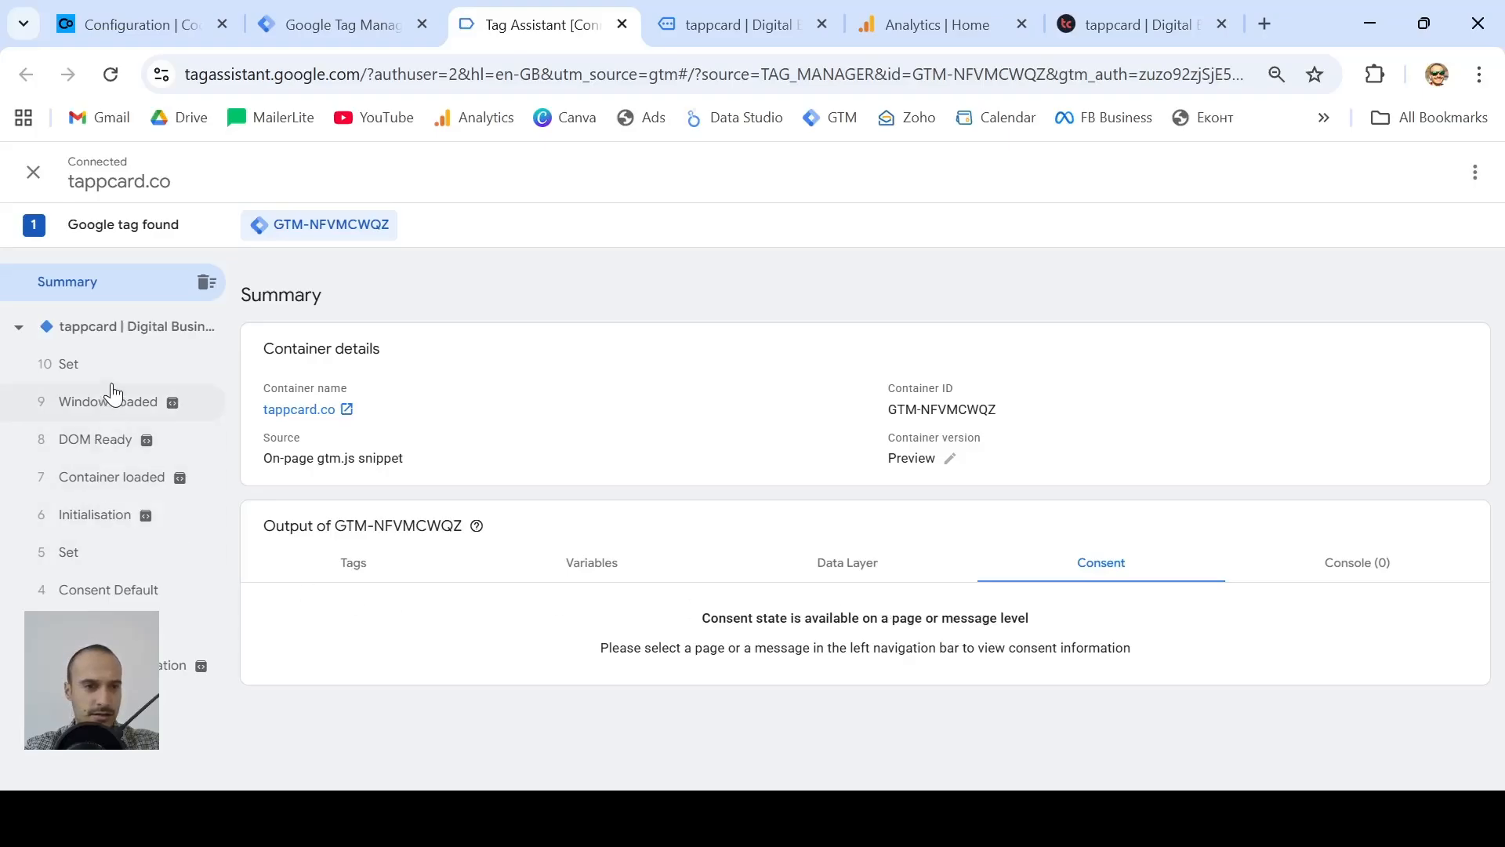
left_click(94, 519)
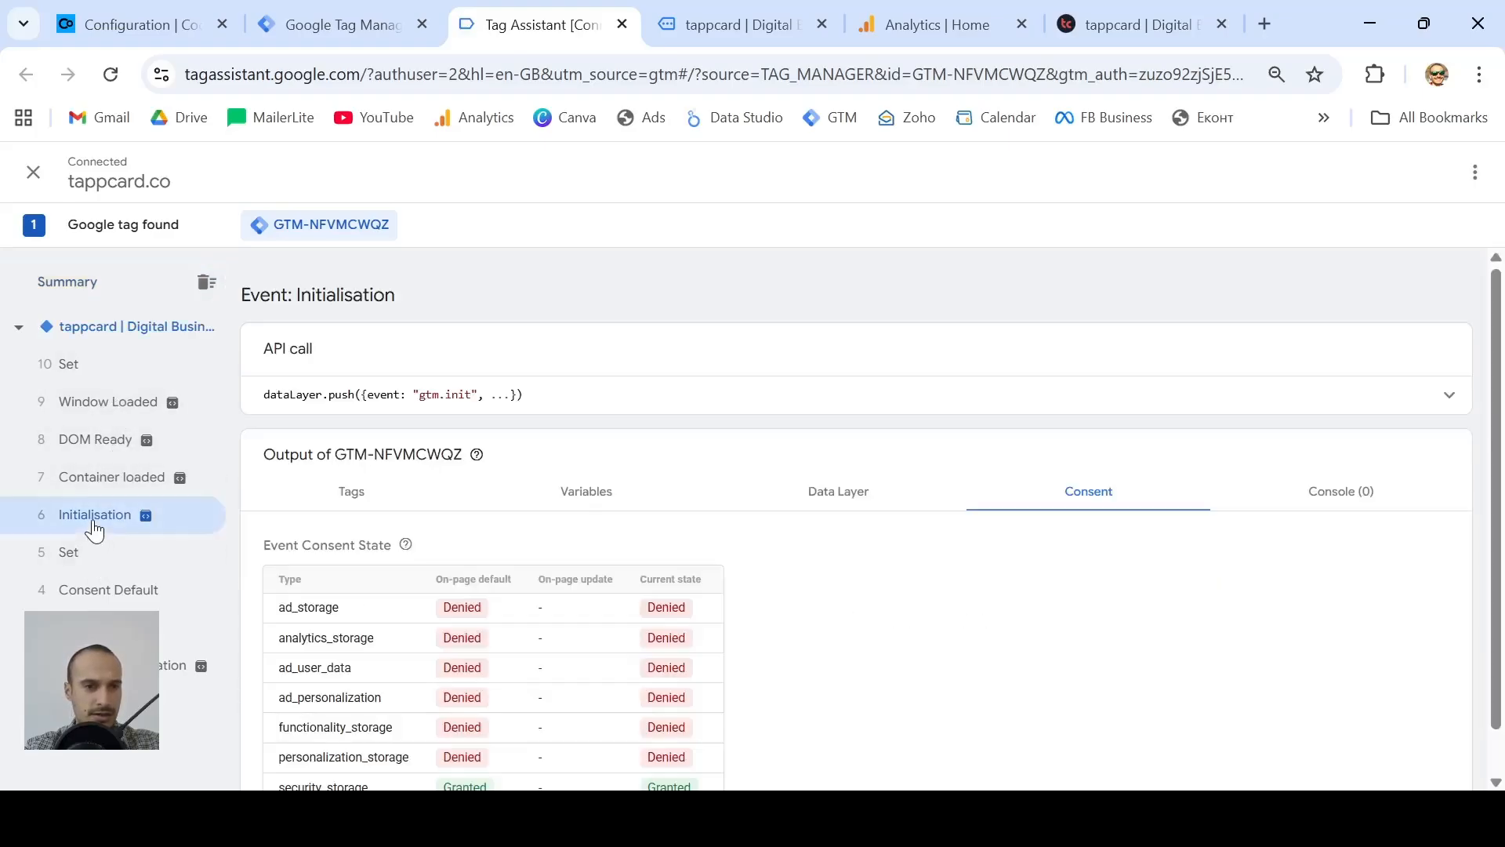
scroll(649, 643, "down", 1)
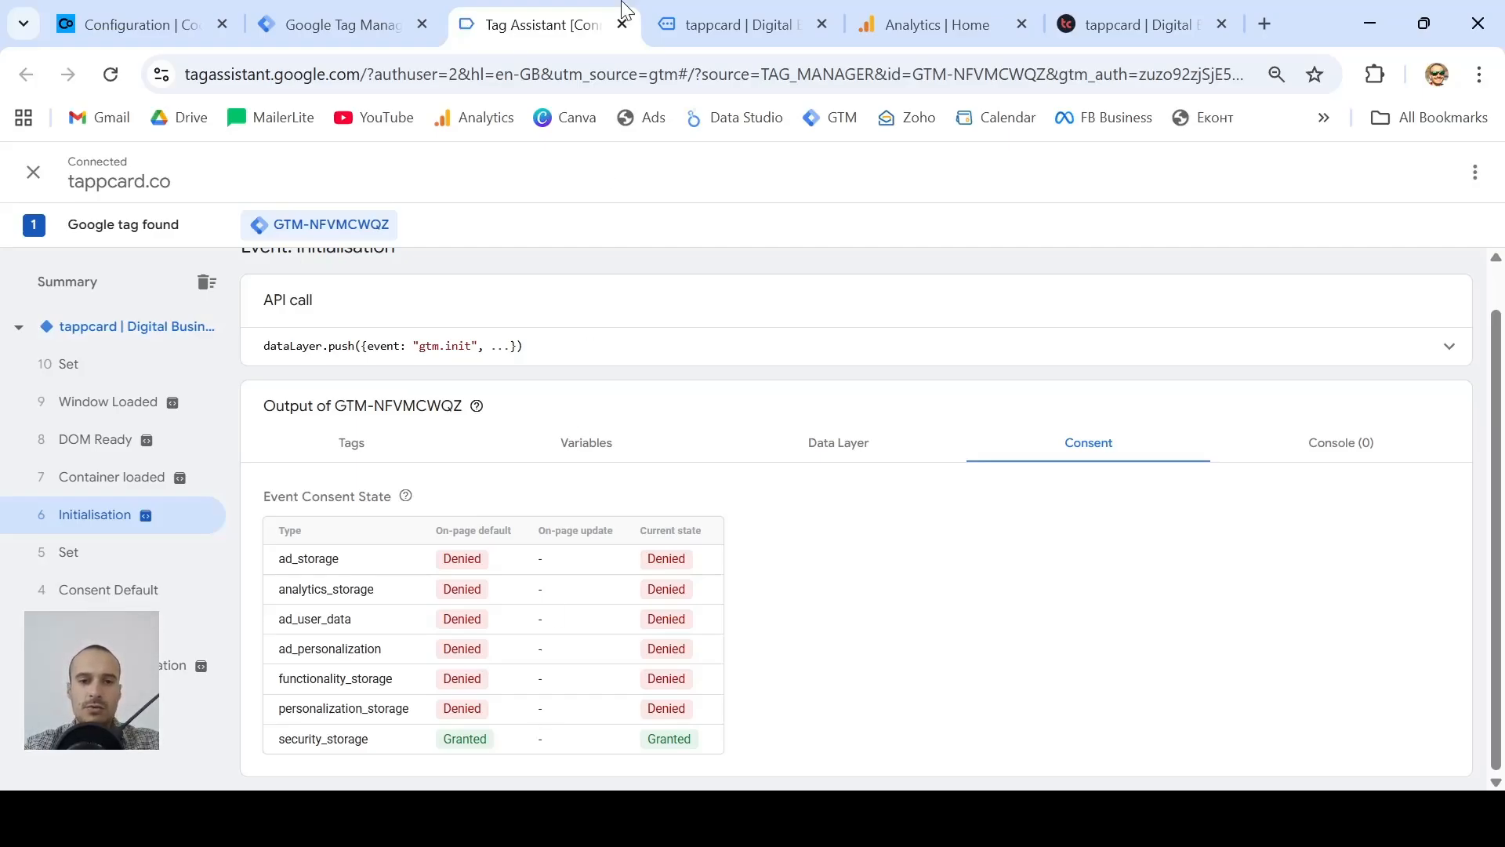
left_click(686, 24)
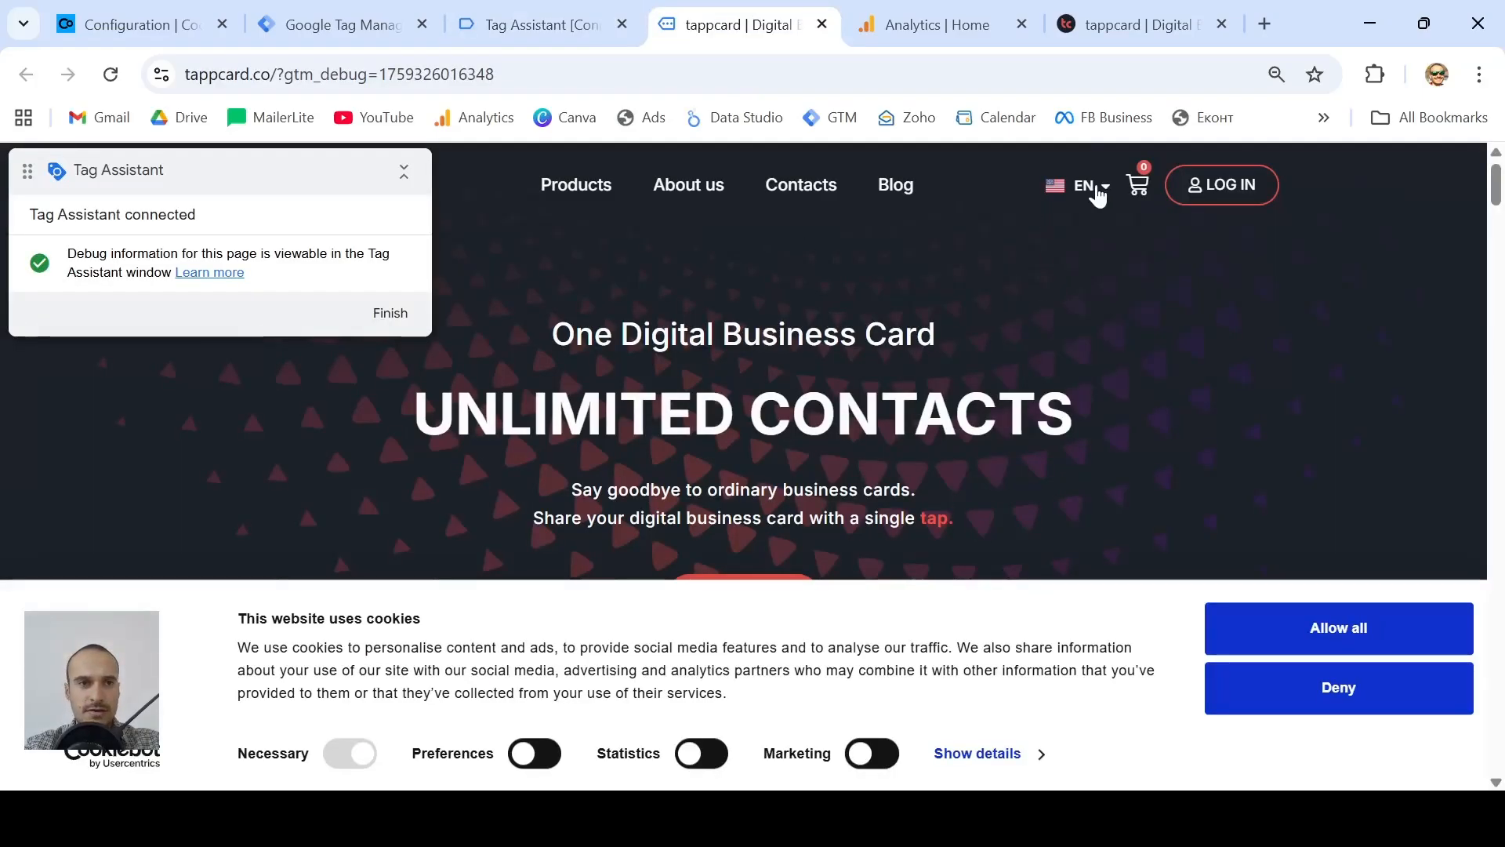
- Switch tappcard to BG, check the Bulgarian cookie banner text, then choose EN again
left_click(1098, 194)
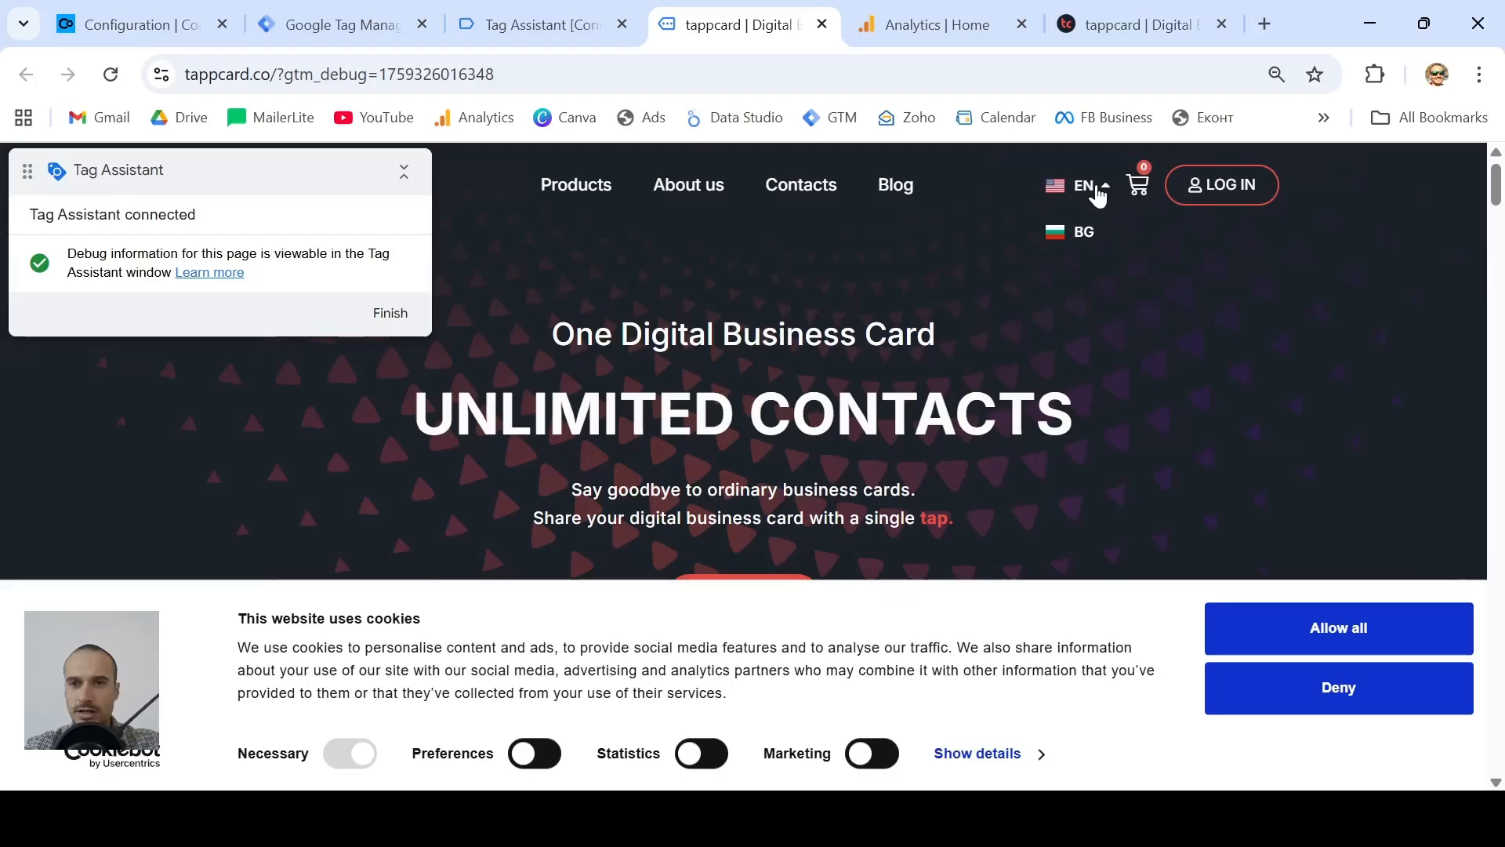
left_click(1064, 234)
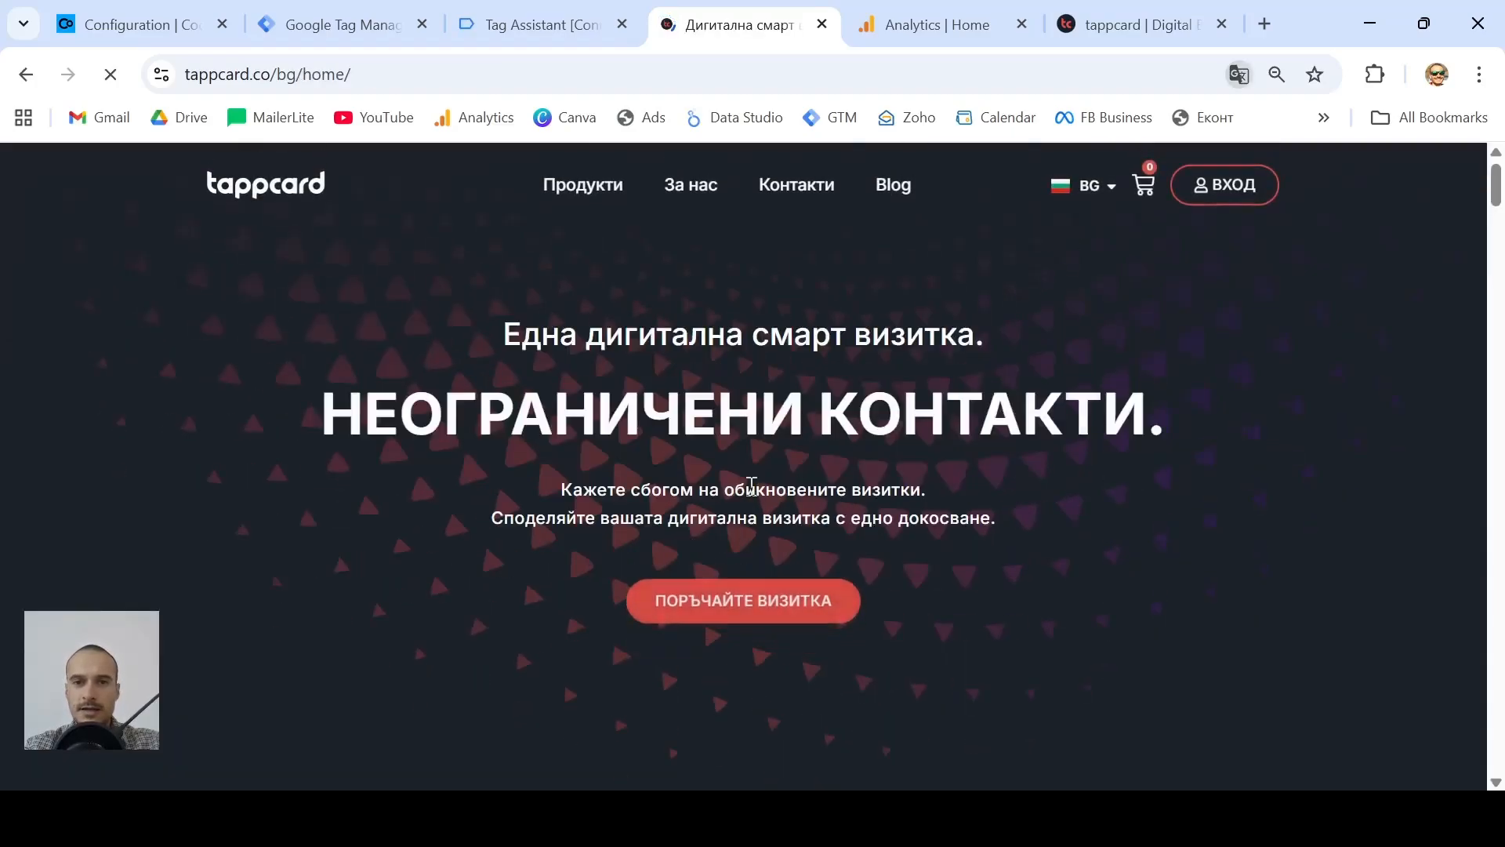
scroll(754, 495, "down", 3)
scroll(752, 494, "down", 3)
scroll(752, 495, "up", 5)
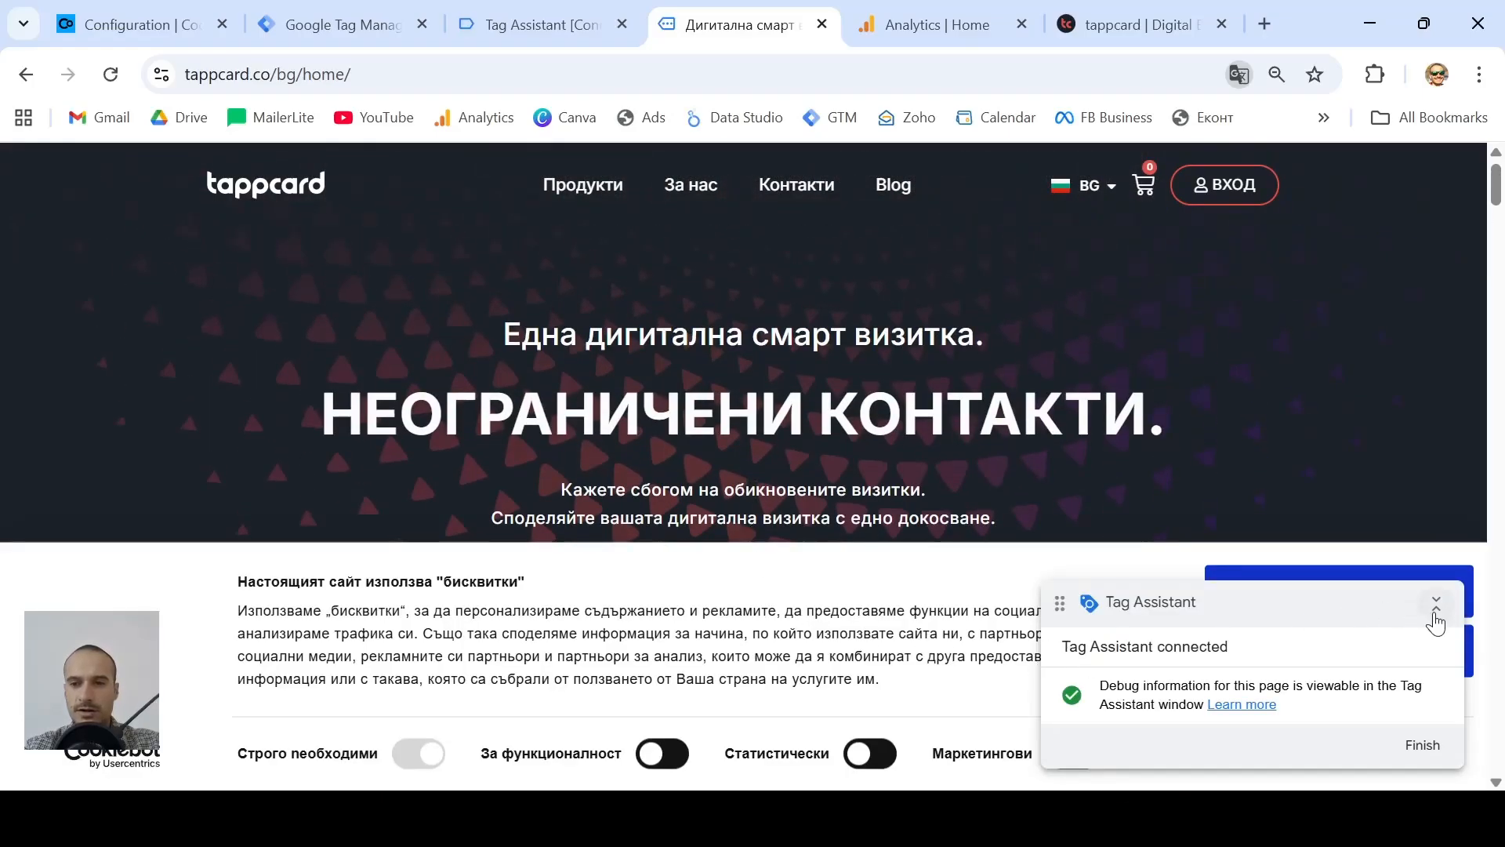
left_click_drag(1342, 600, 353, 227)
left_click_drag(224, 589, 1038, 688)
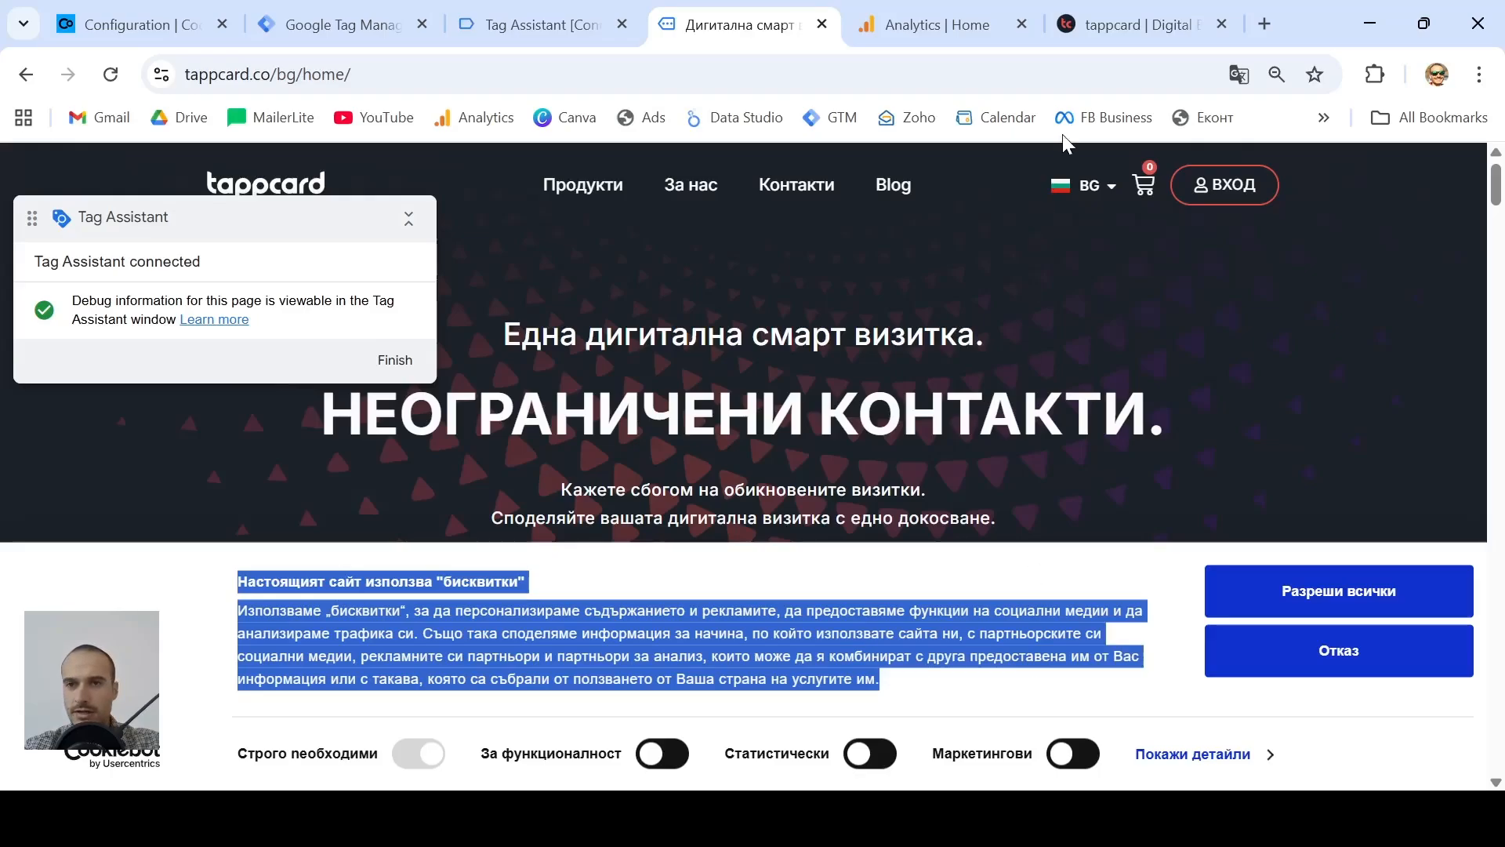
mouse_move(1090, 185)
left_click(1081, 237)
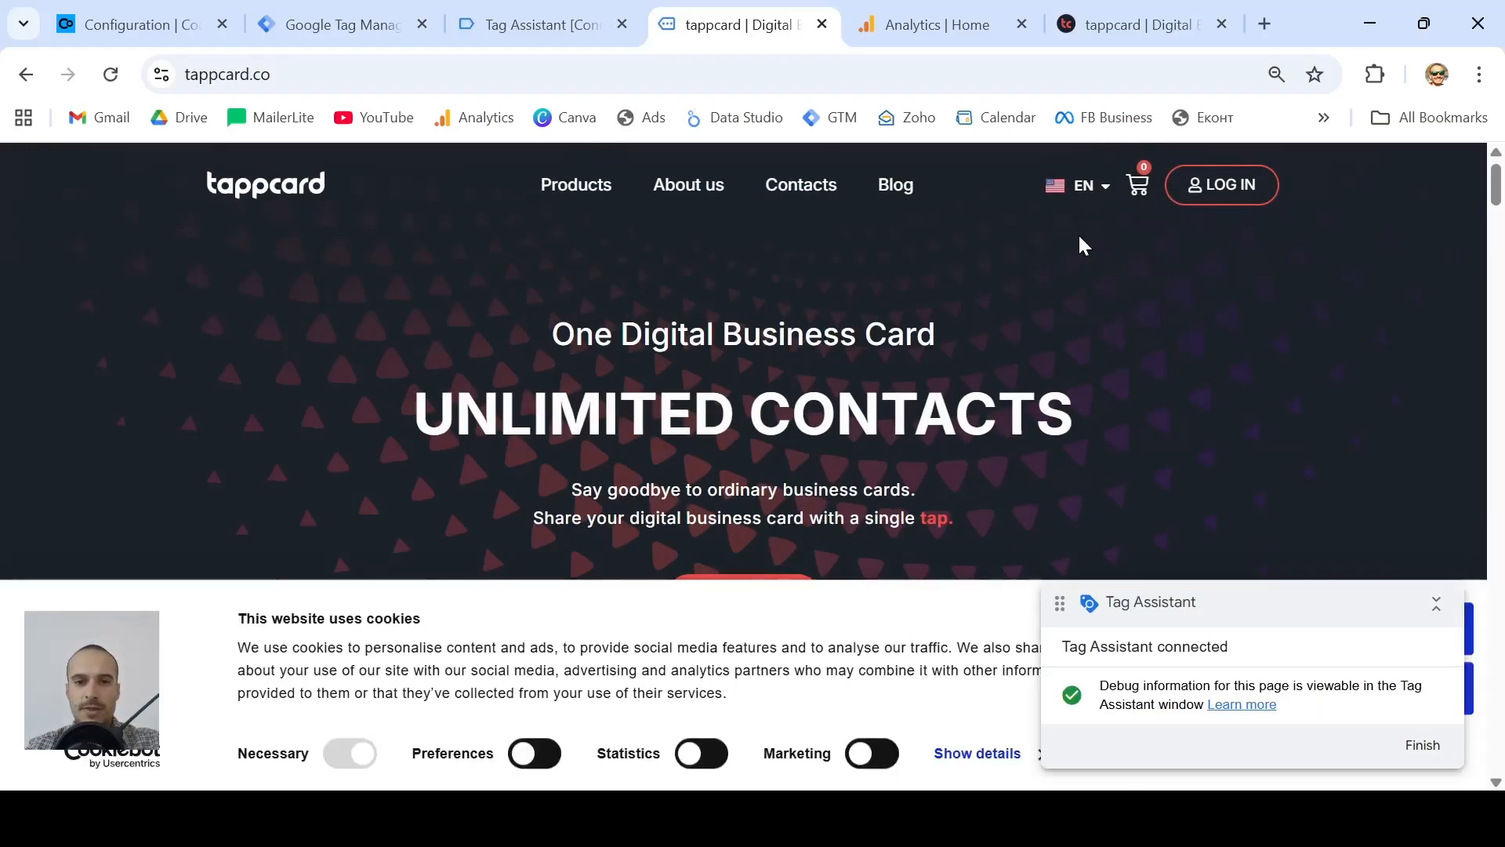
- Enable only the Marketing toggle, choose Allow selection, and go back to Tag Assistant
left_click_drag(1320, 605, 1162, 316)
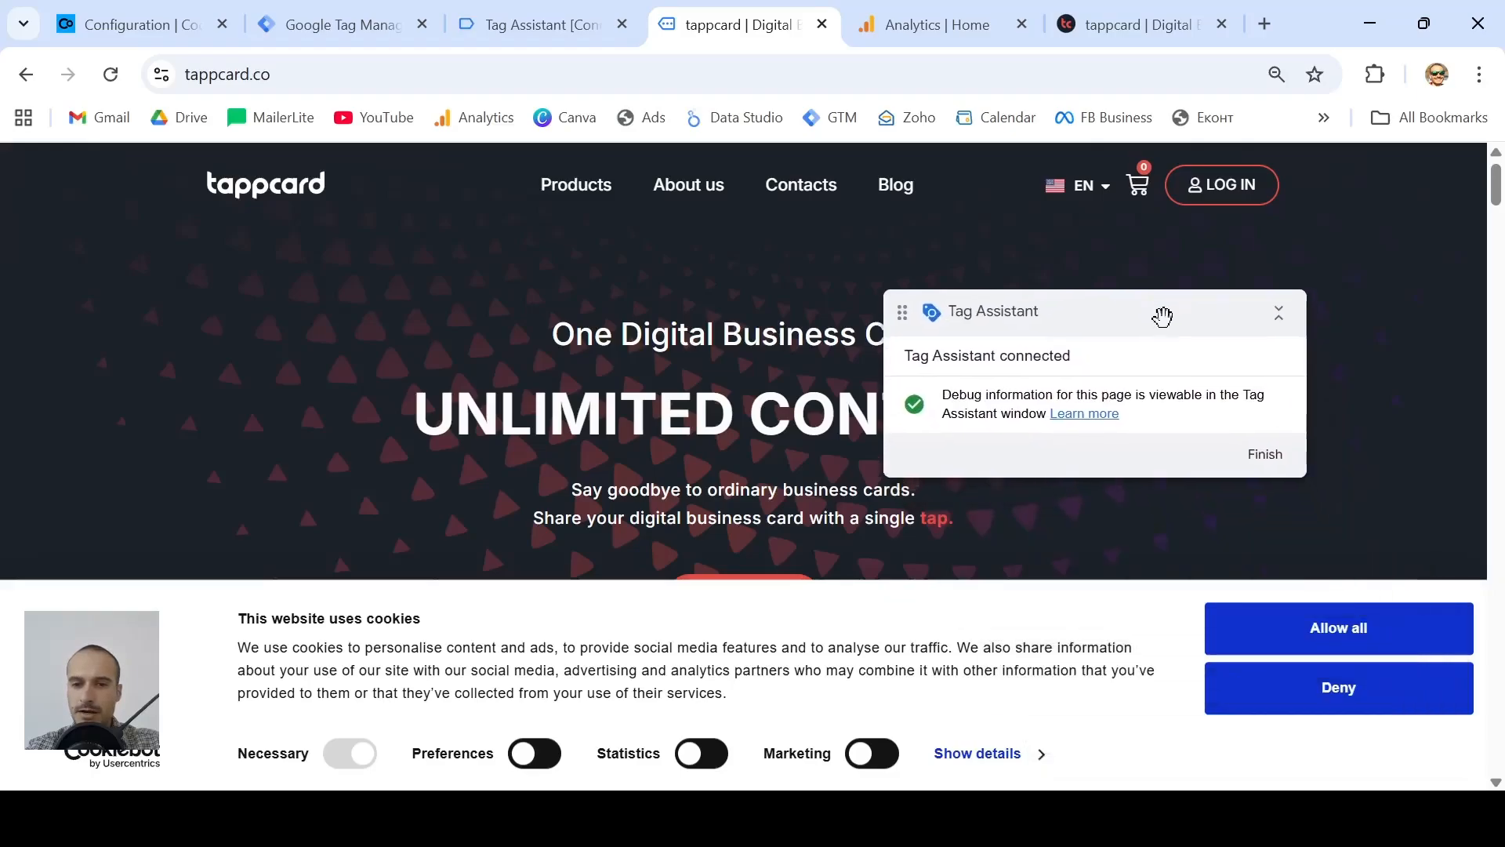
left_click(865, 764)
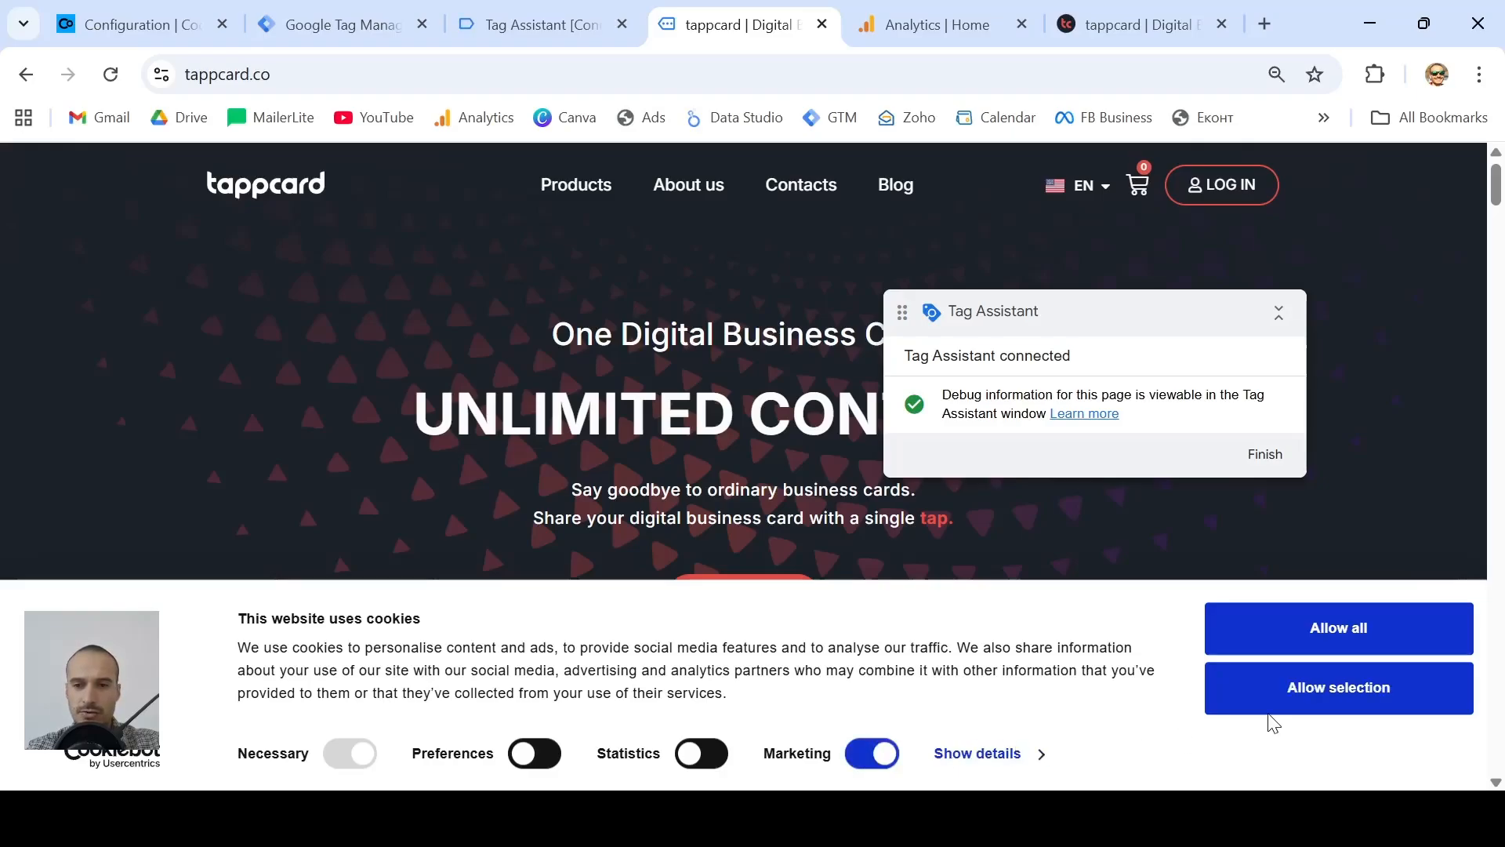
left_click(1383, 695)
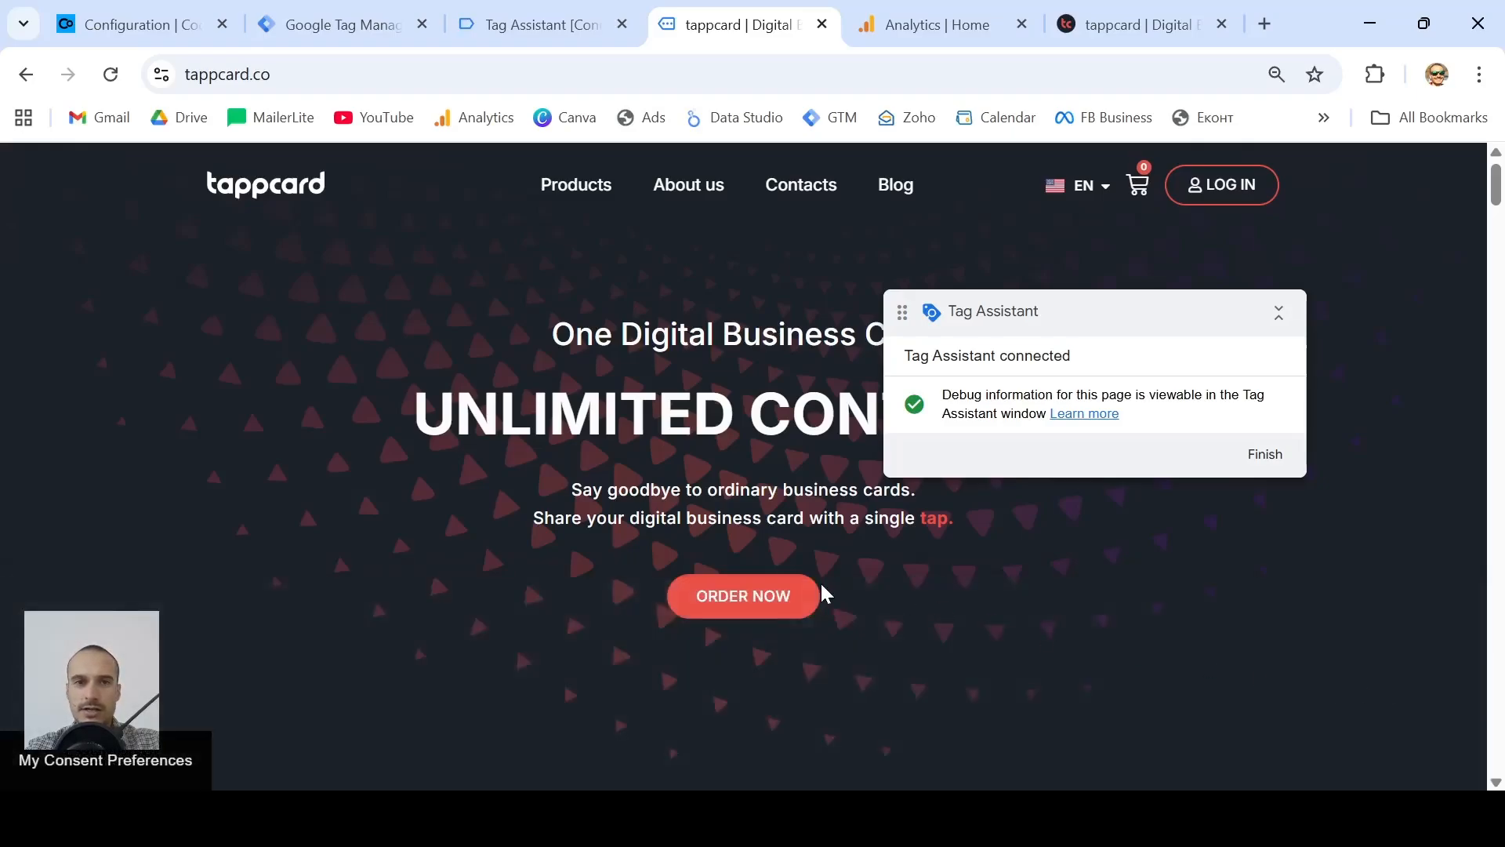
left_click(541, 25)
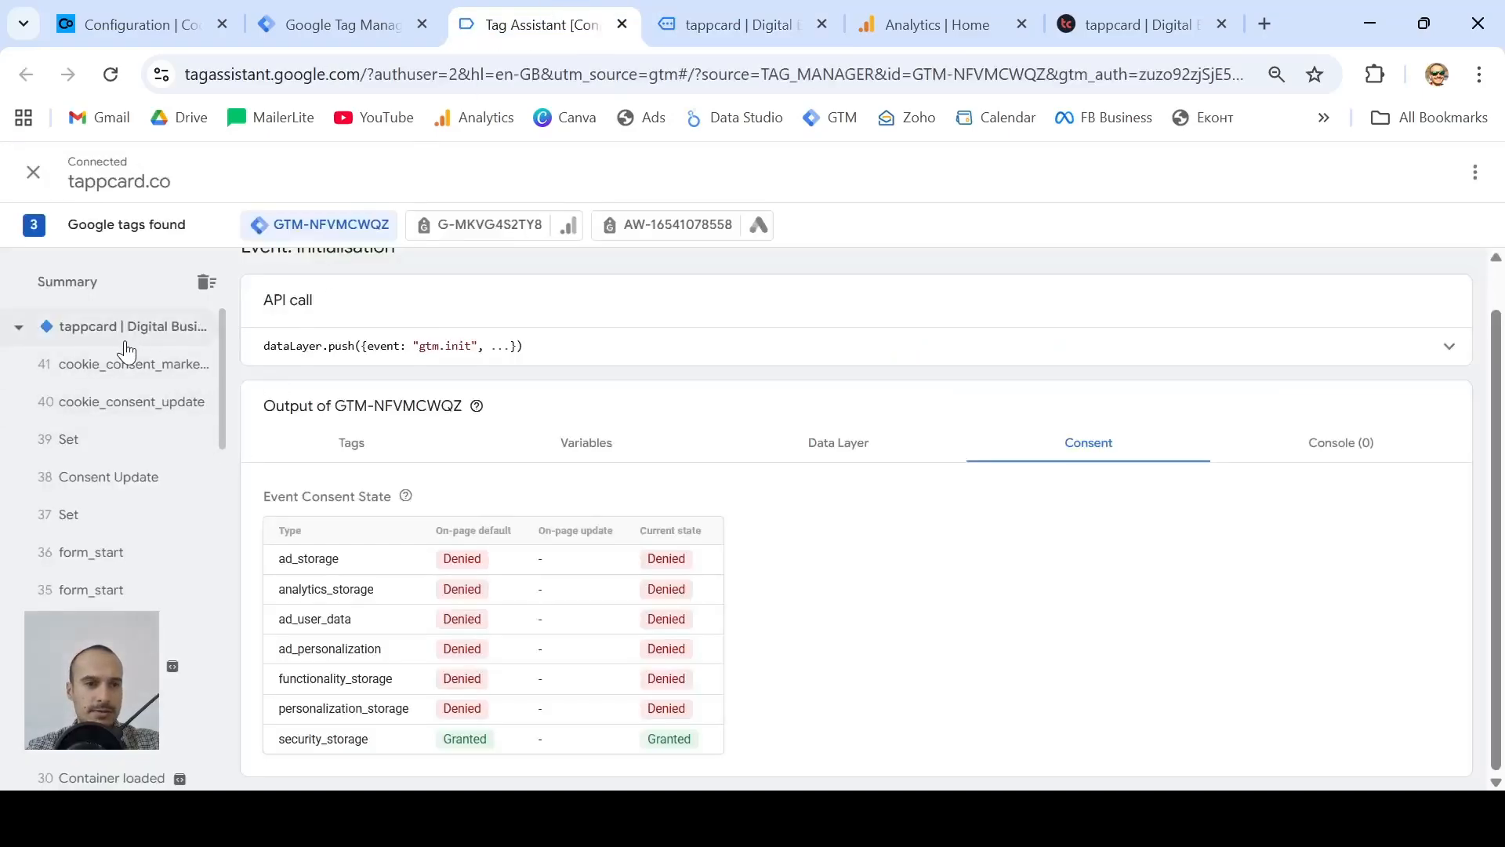
- Confirm Consent Update grants ad_storage, ad_user_data, ad_personalization but denies analytics_storage, then open the other tappcard tab
key("ctrl+2")
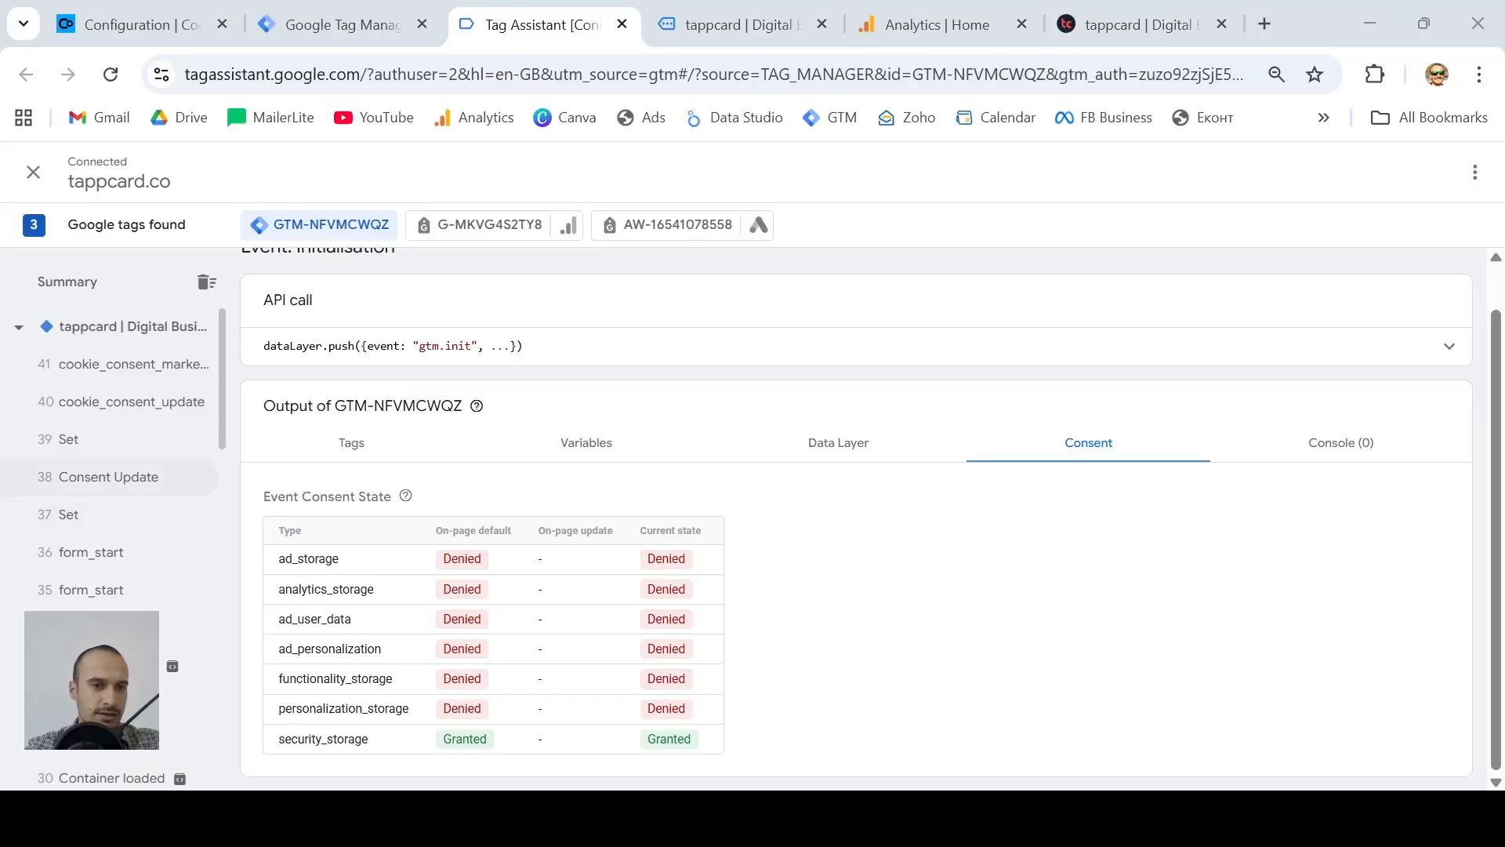
left_click(109, 477)
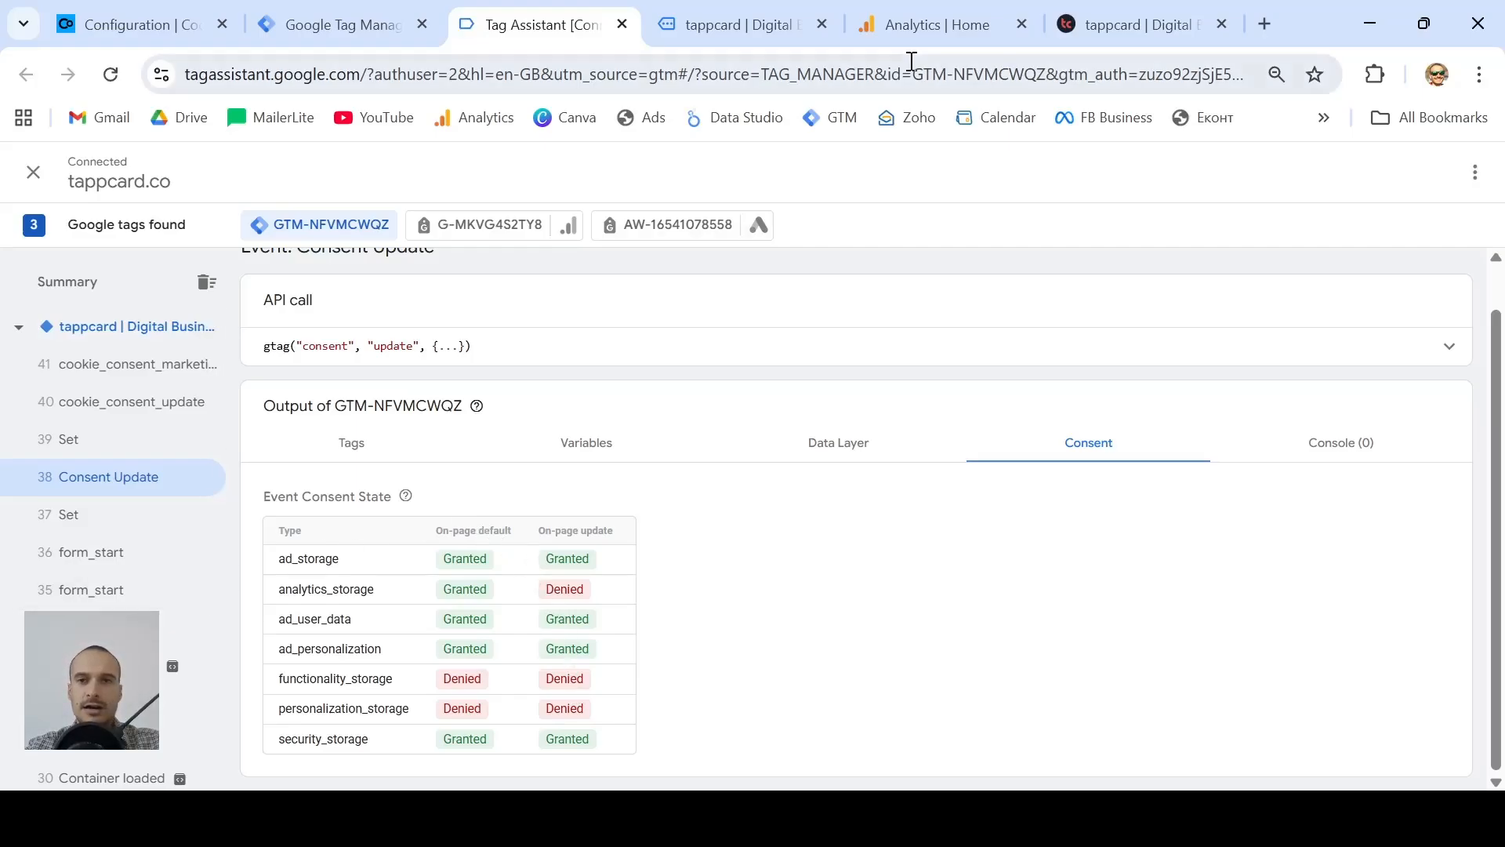
left_click(1166, 22)
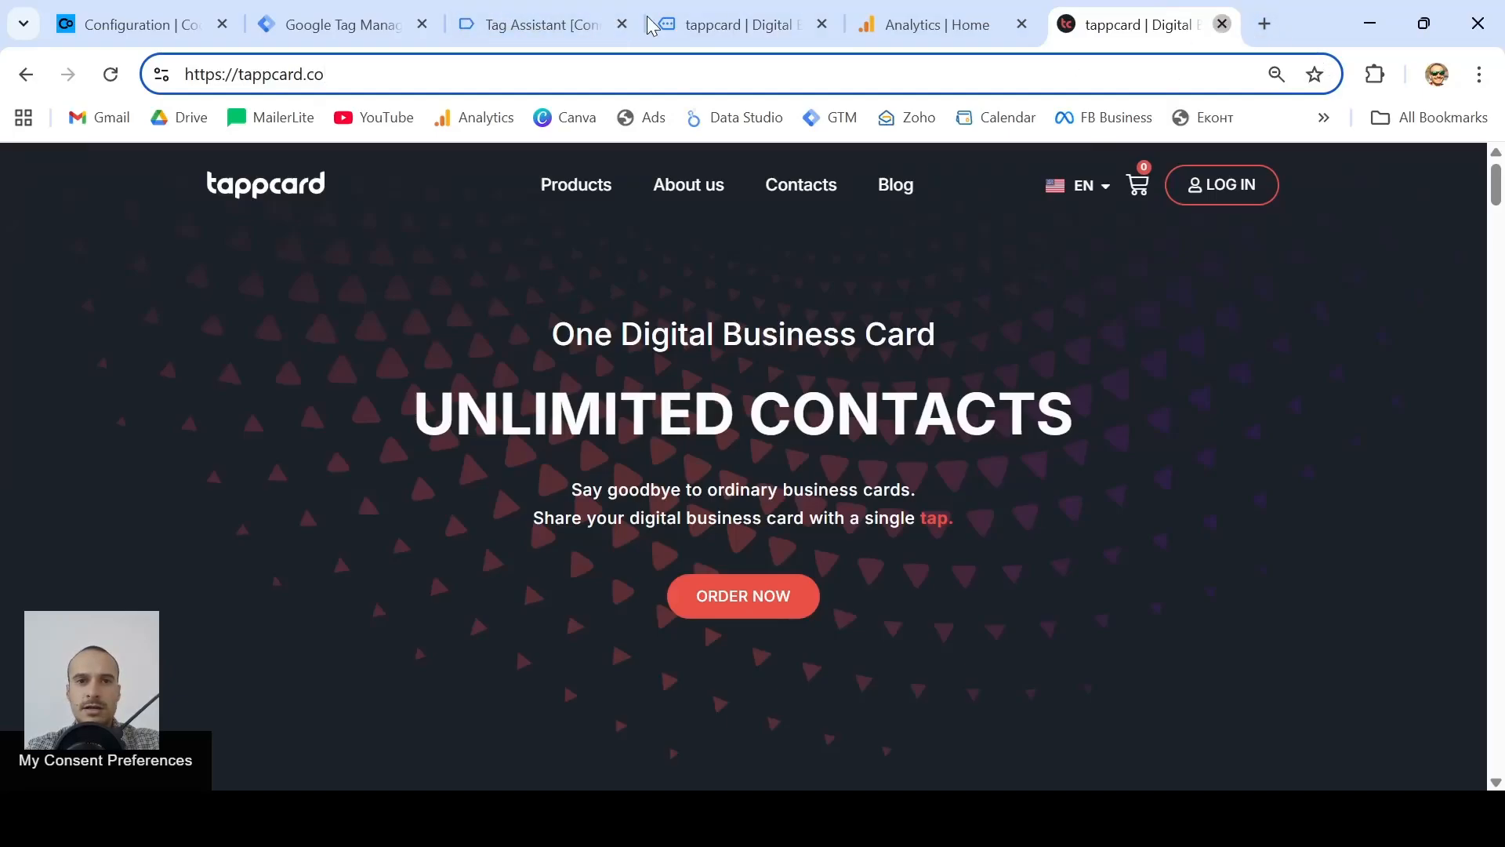
- Close the duplicate tappcard tab and reopen the saved consent via Consent Preferences > Change your consent
left_click(1222, 25)
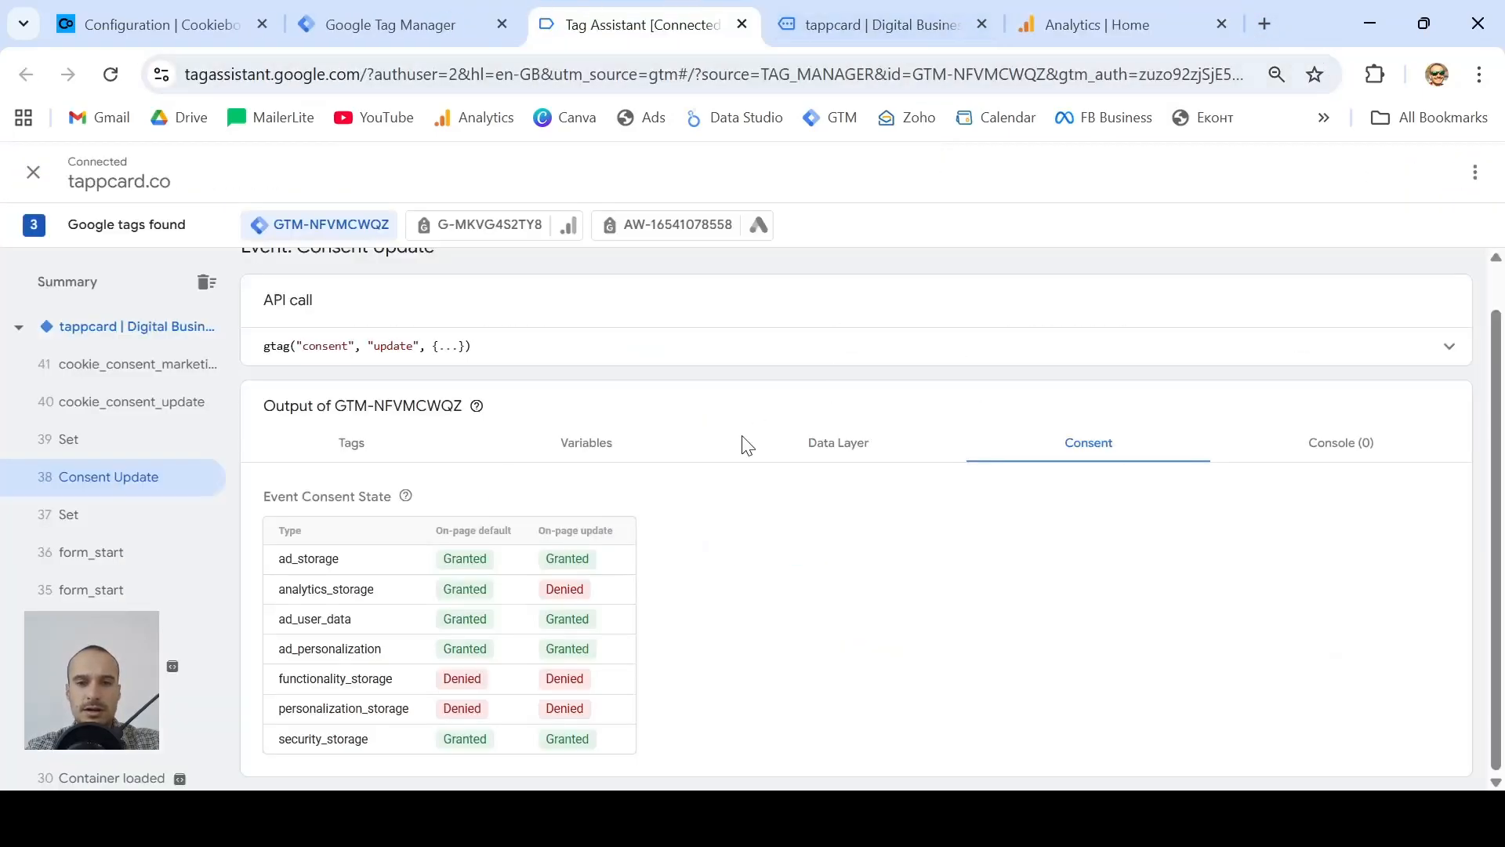
left_click(876, 24)
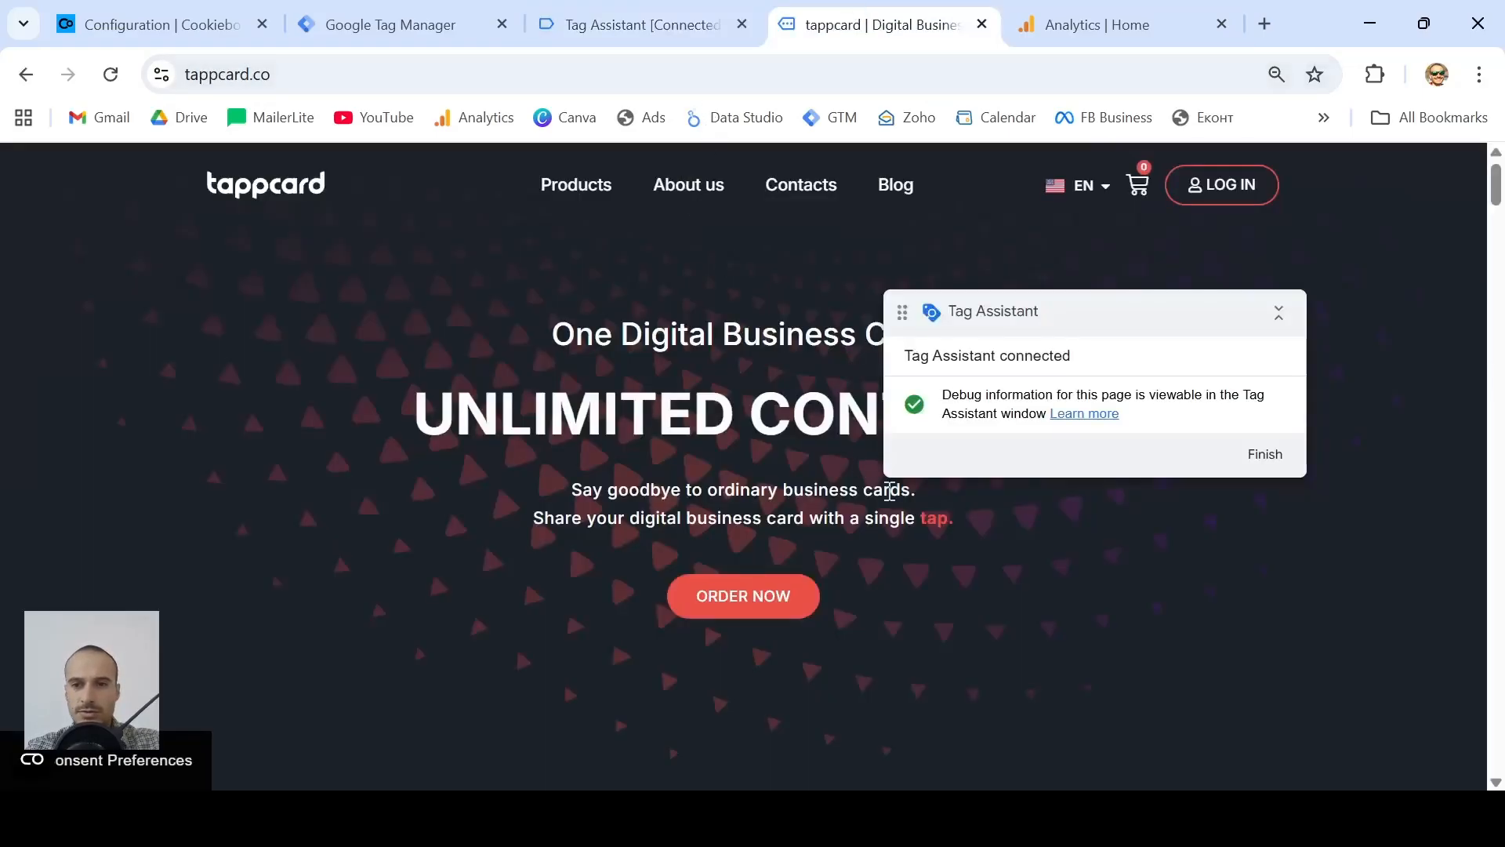
left_click(137, 772)
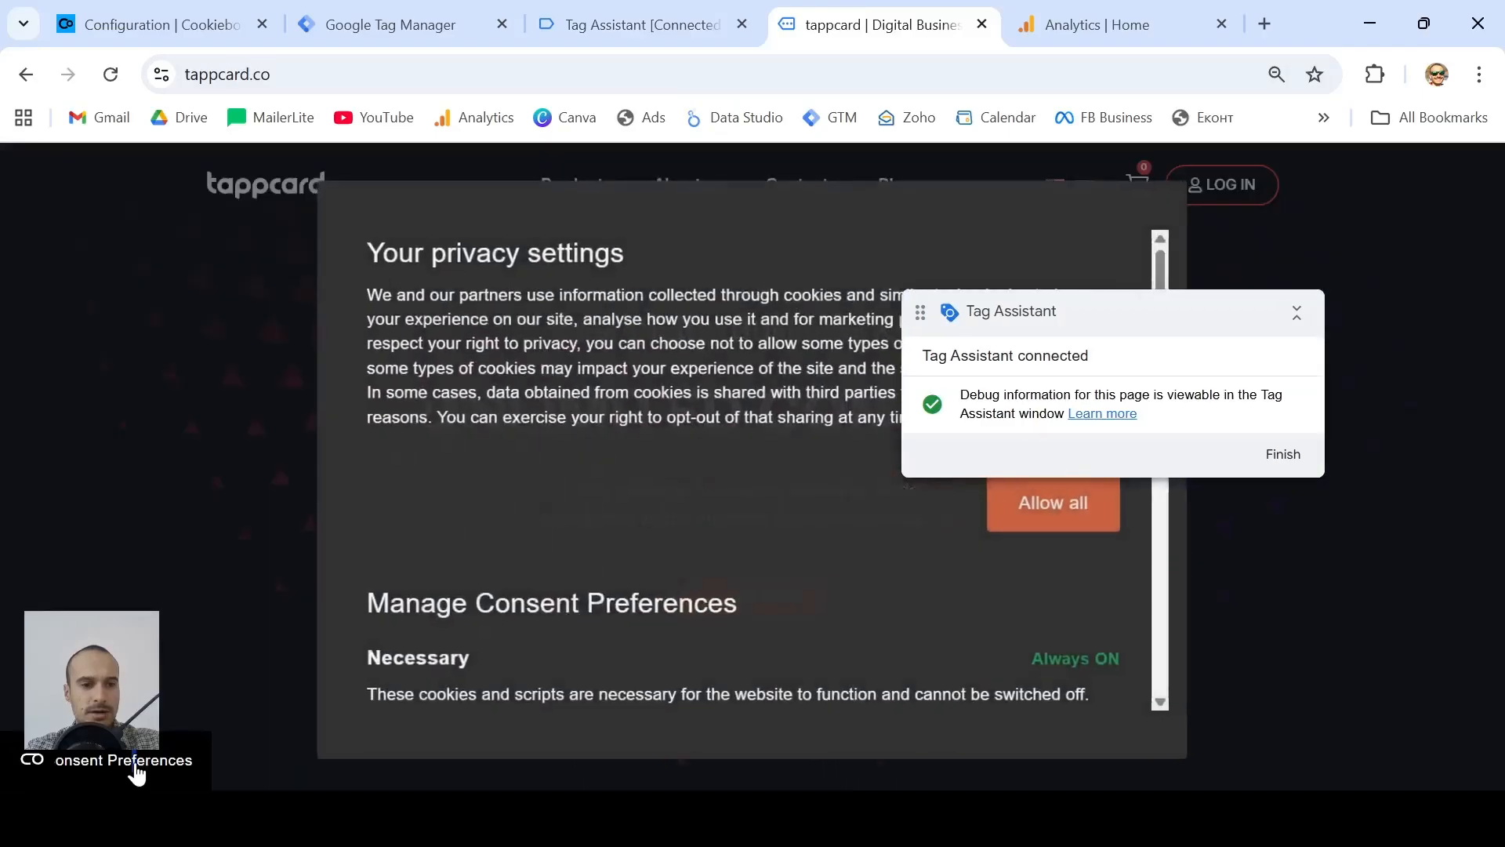
left_click(53, 770)
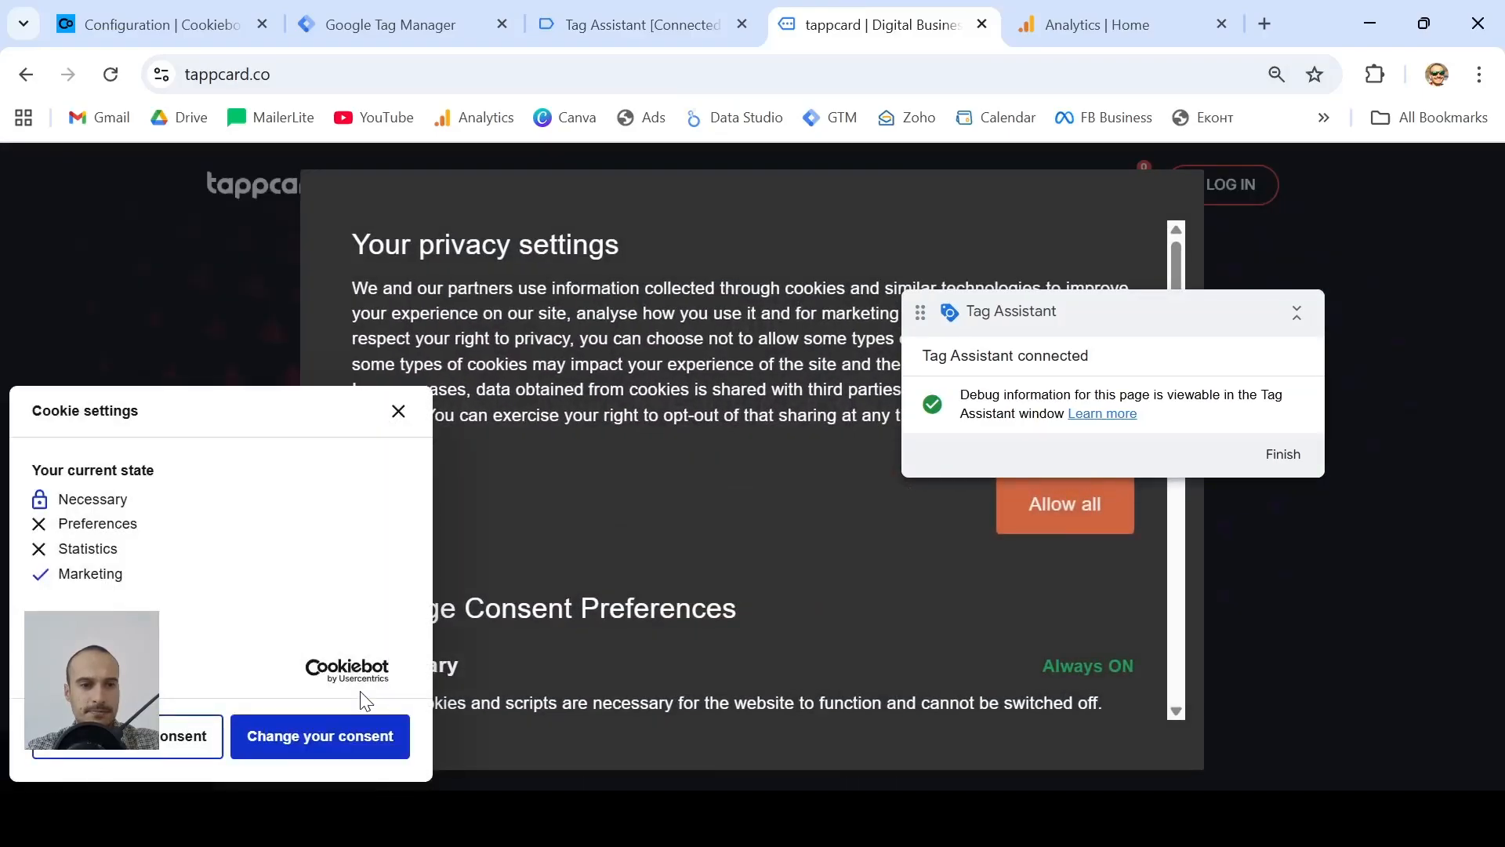
left_click(358, 751)
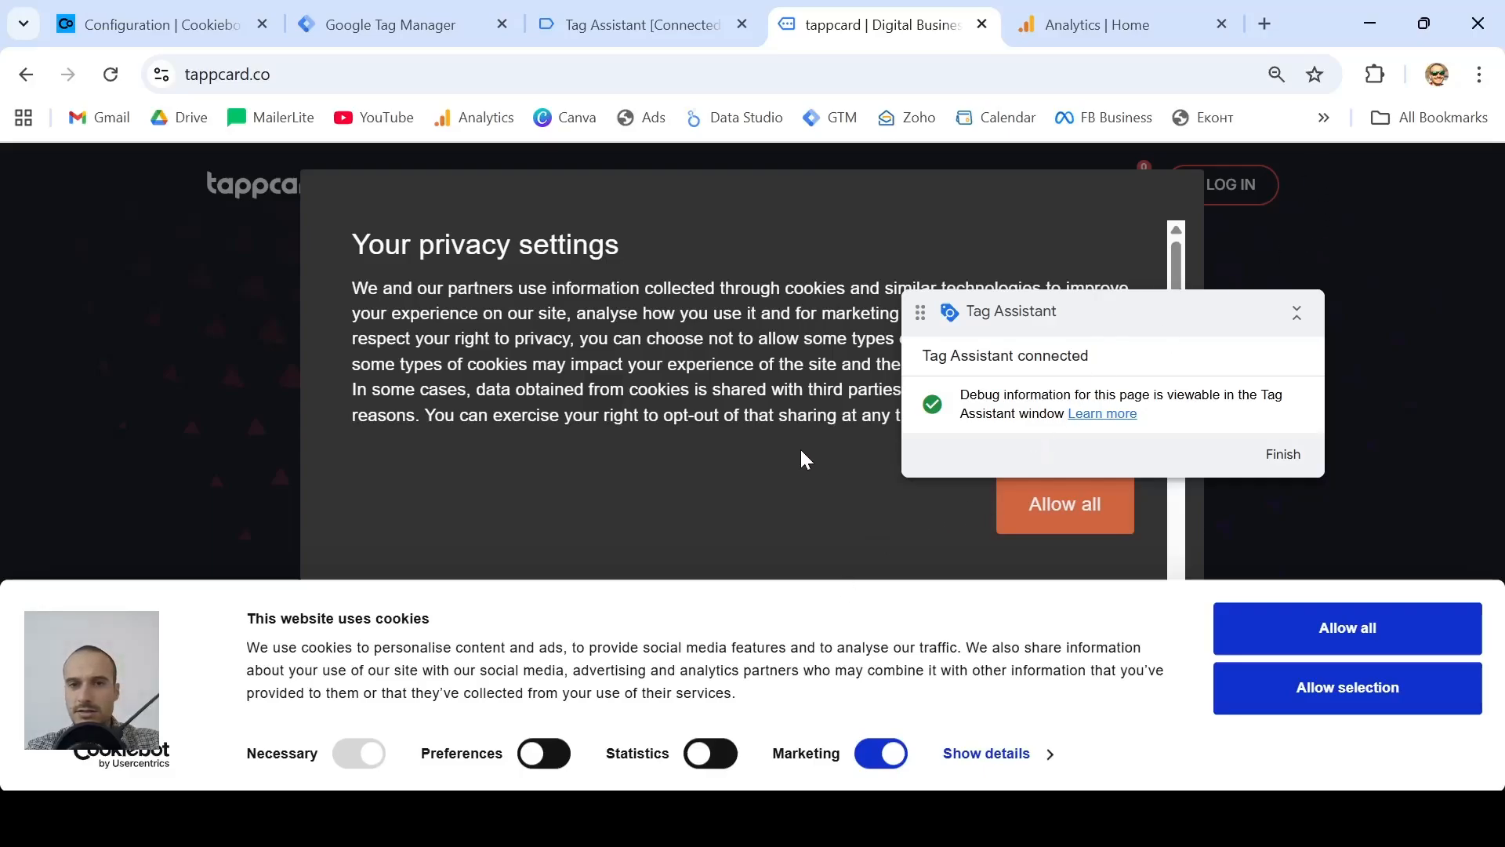
- Switch on Statistics and Preferences, choose Allow all, and go back to Tag Assistant
scroll(799, 457, "down", 5)
scroll(800, 457, "up", 5)
scroll(799, 457, "down", 7)
scroll(804, 458, "up", 4)
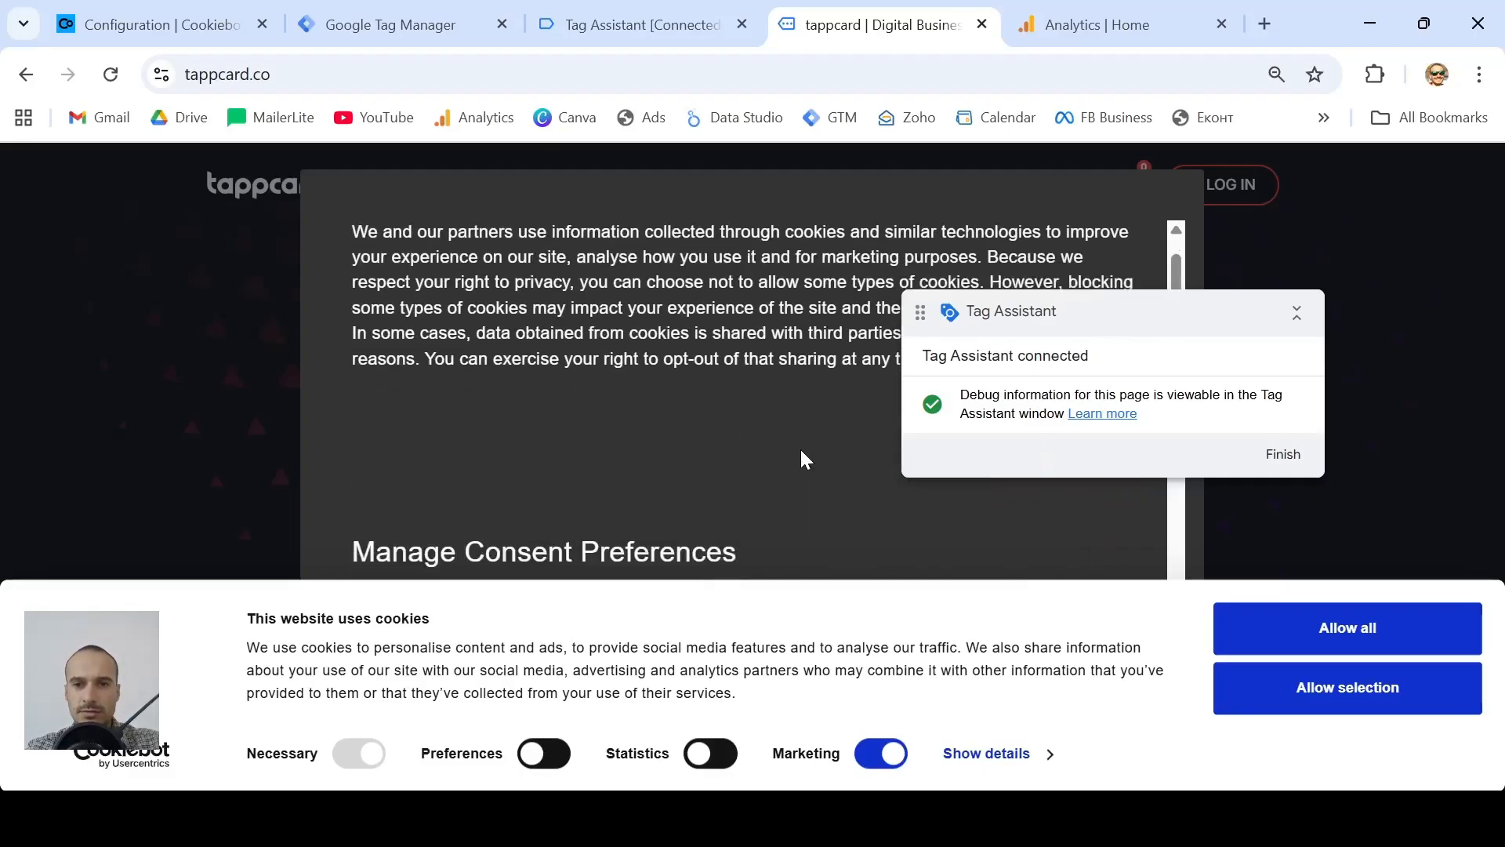
scroll(804, 459, "down", 7)
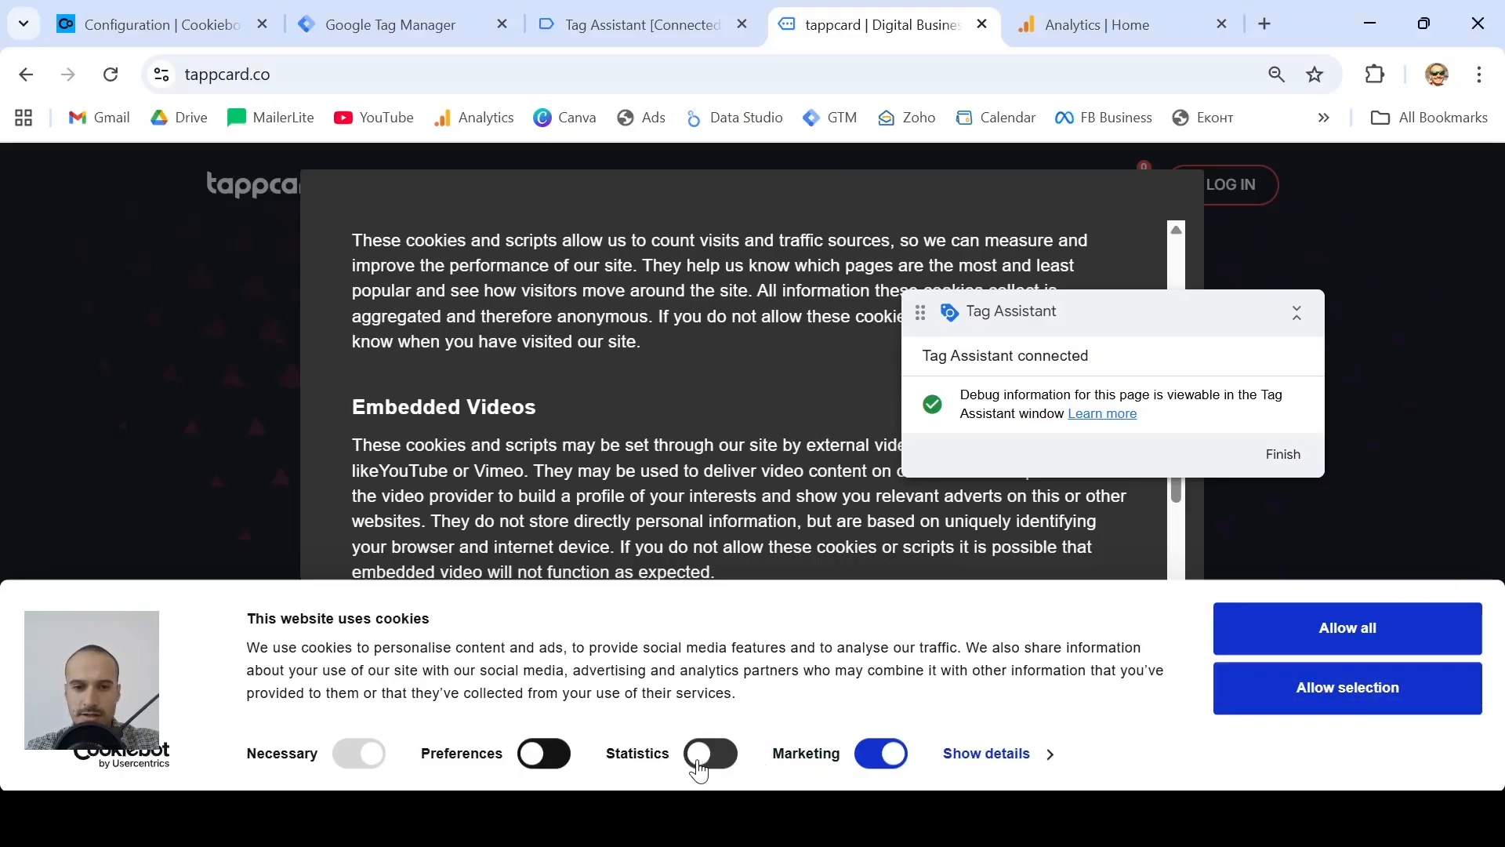
left_click(710, 753)
left_click(544, 753)
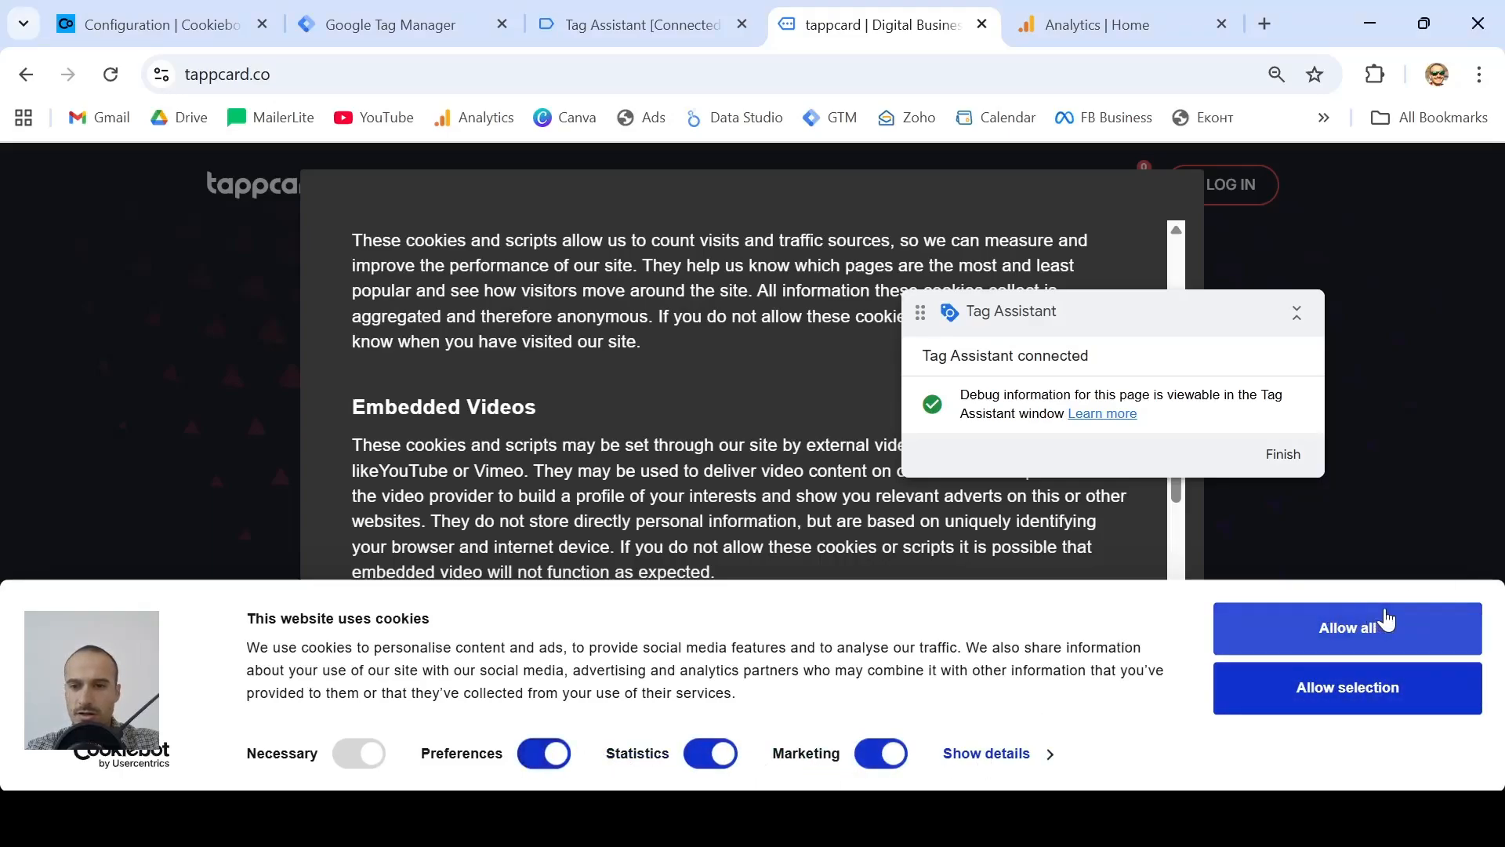
left_click(1377, 628)
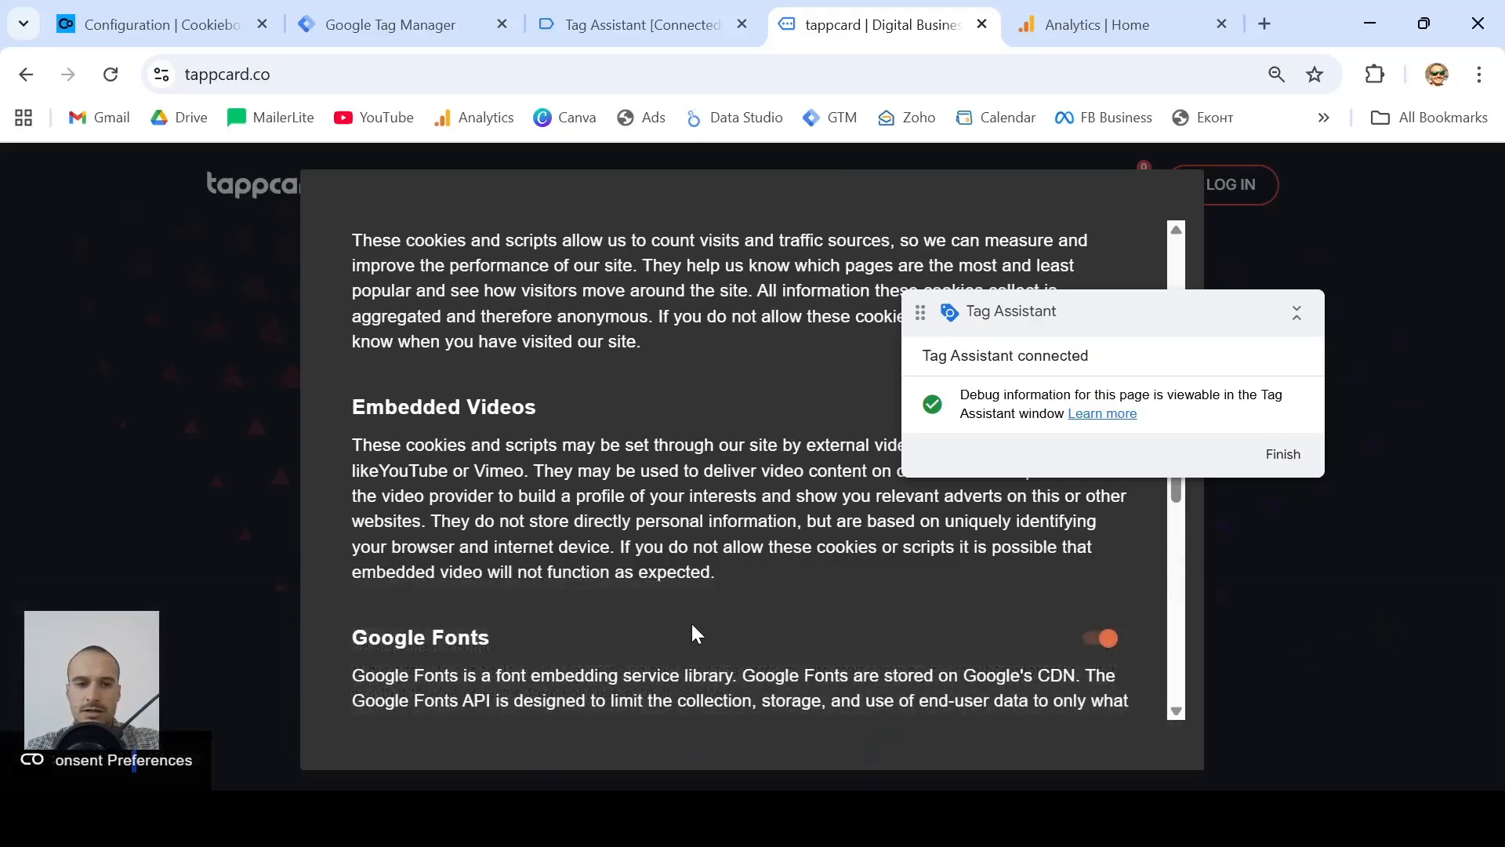
left_click(638, 18)
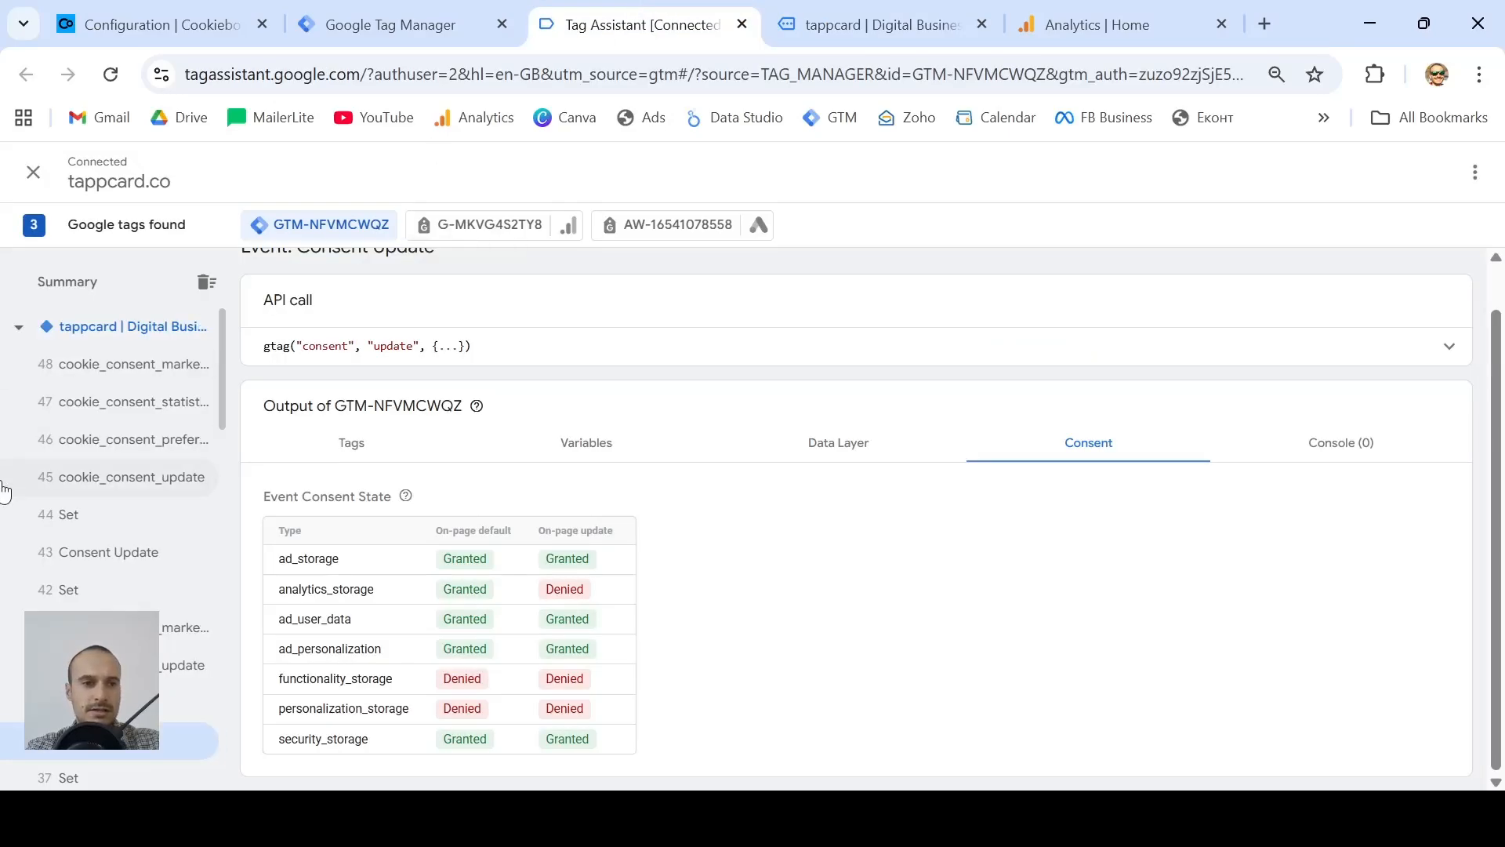
- Review consent states on the cookie_consent_update, preferences, statistics and marketing events
left_click(161, 487)
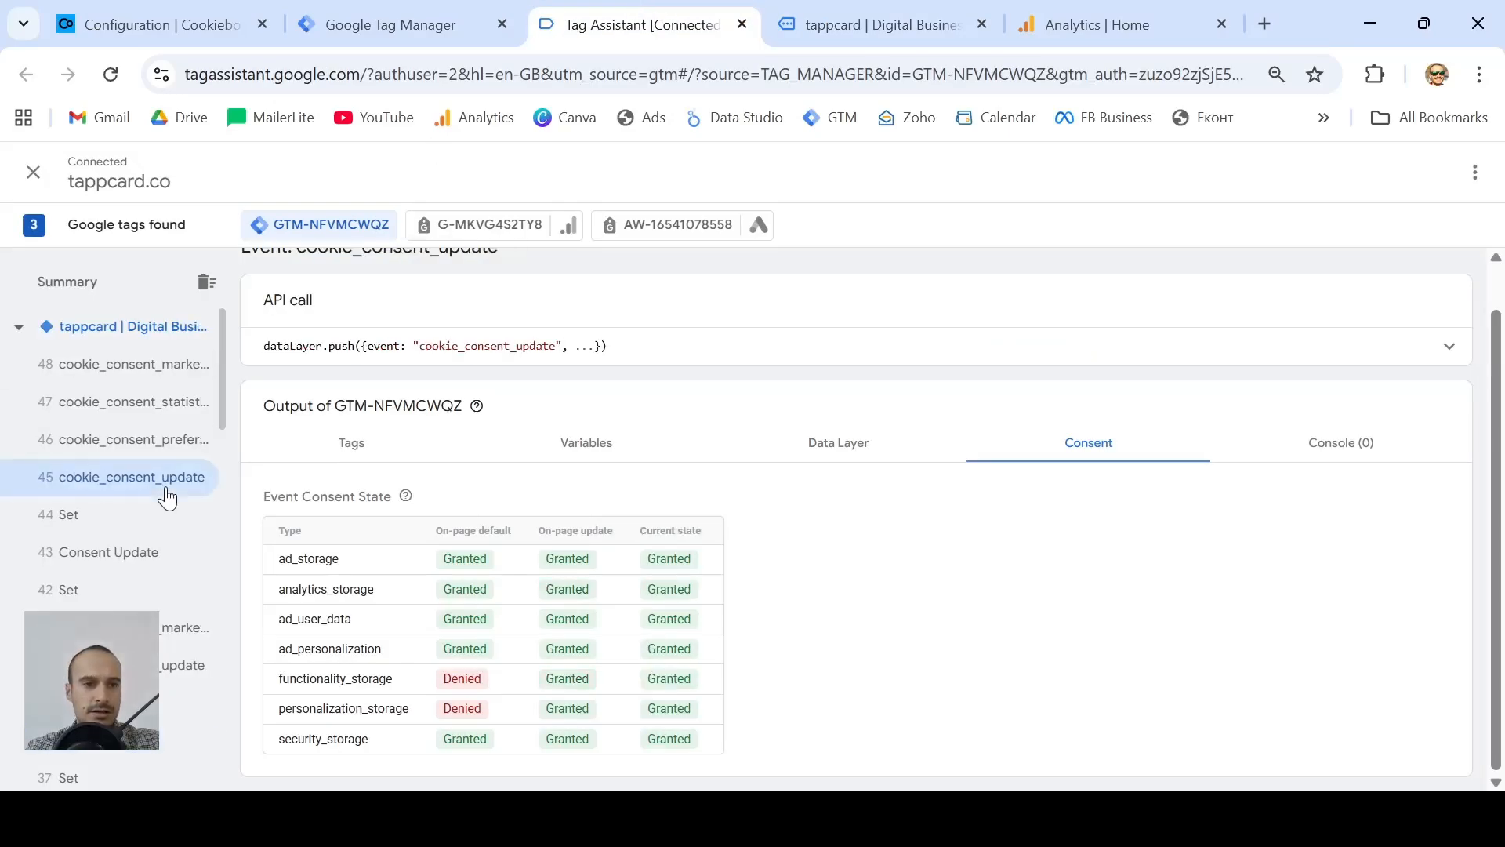
left_click(174, 444)
left_click(181, 408)
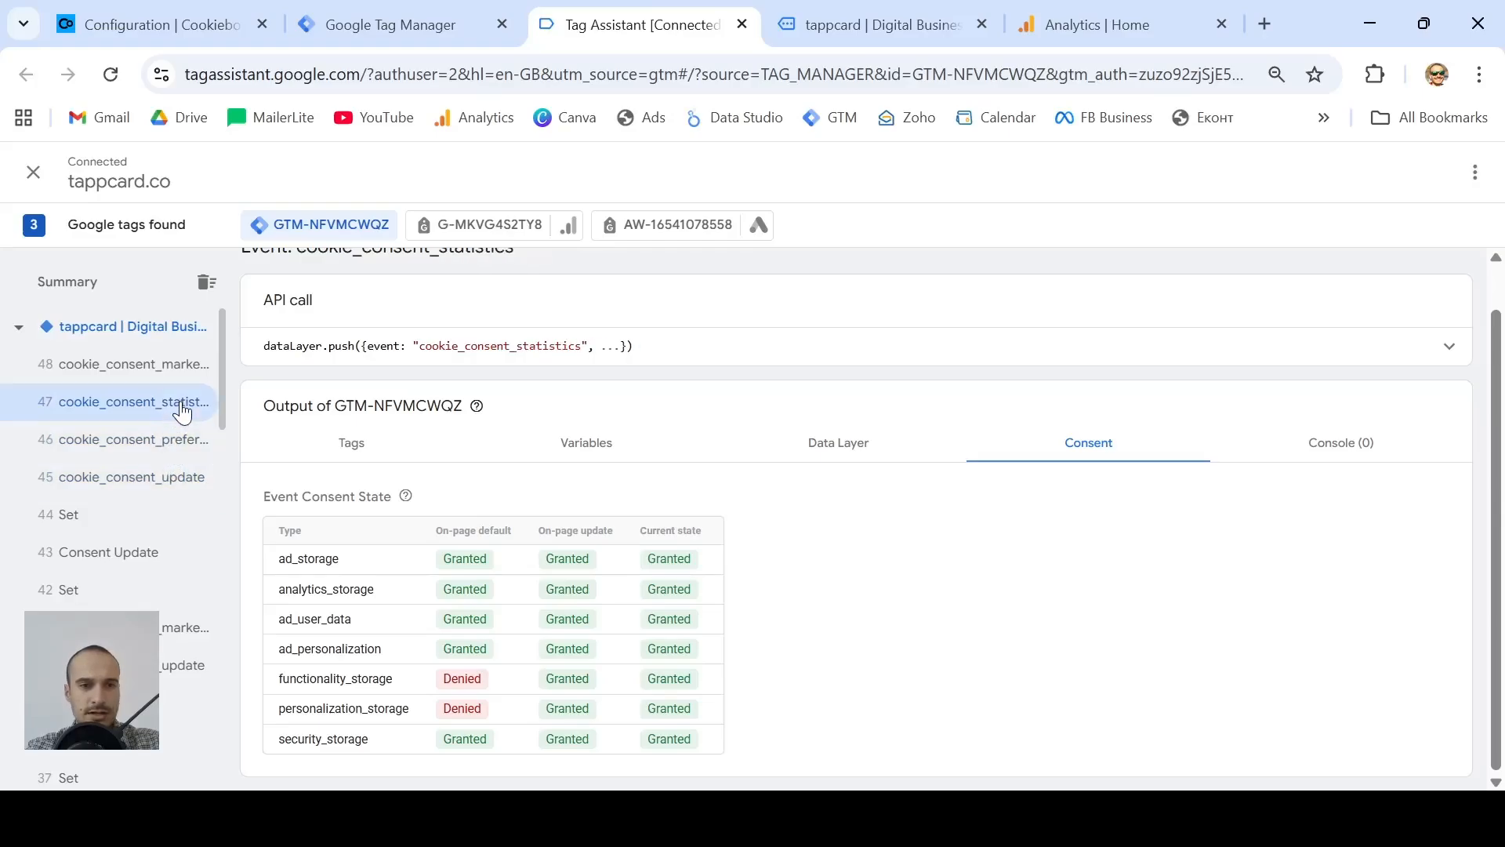
left_click(179, 365)
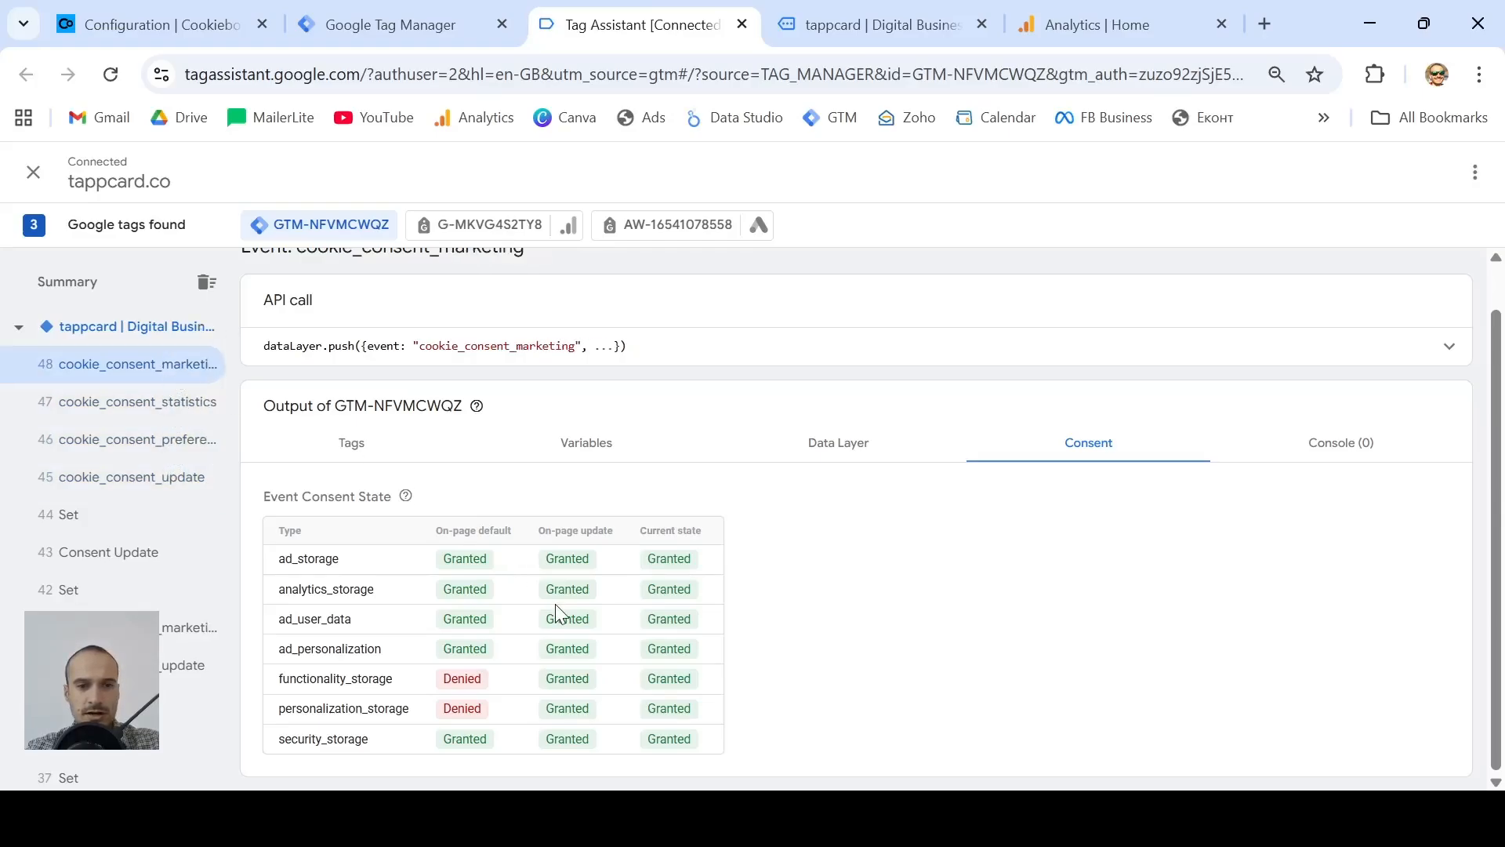
left_click(866, 24)
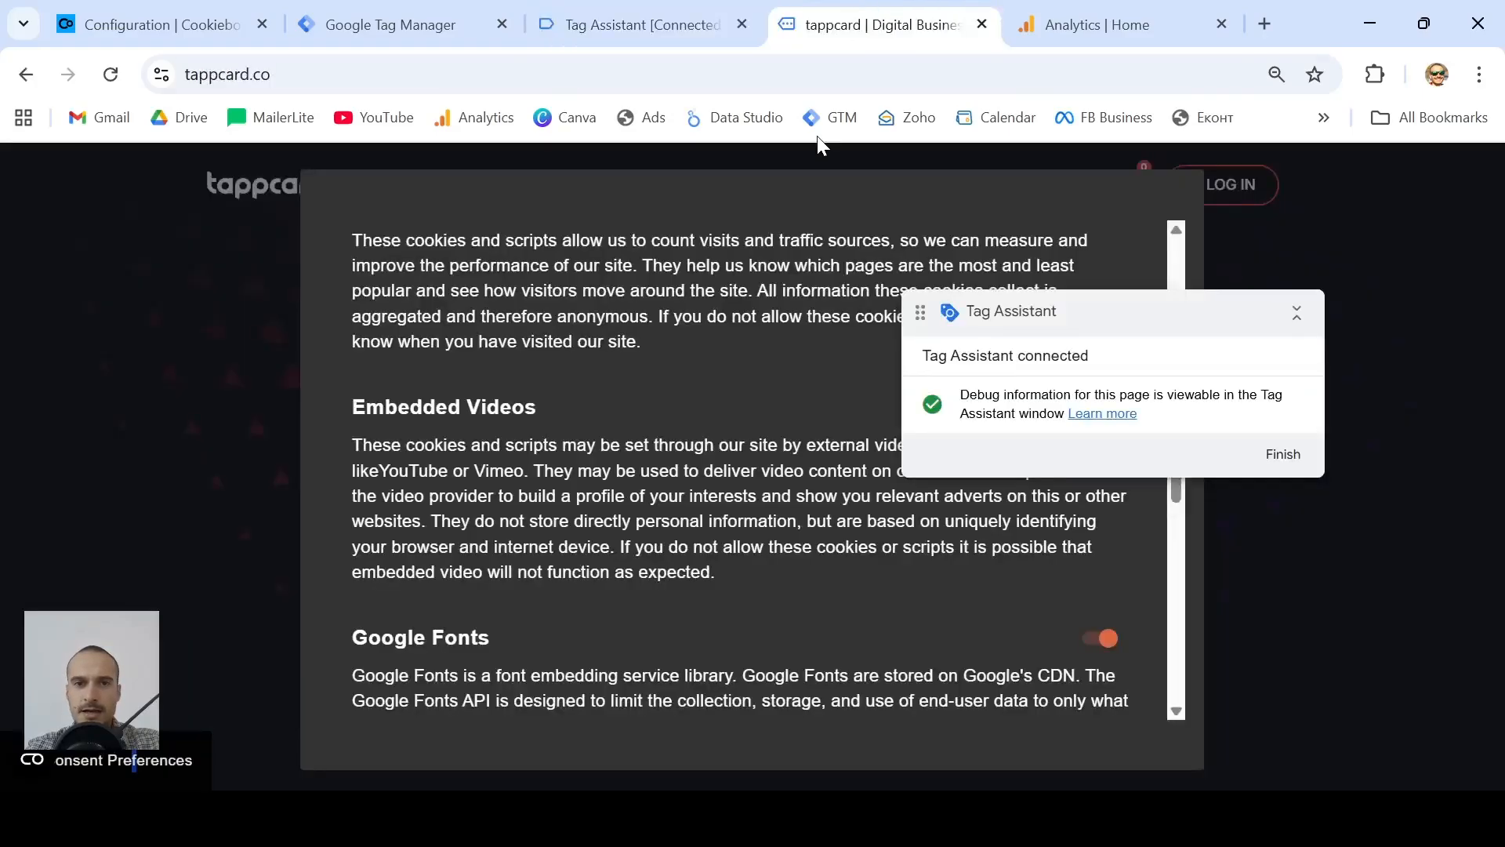
left_click(638, 16)
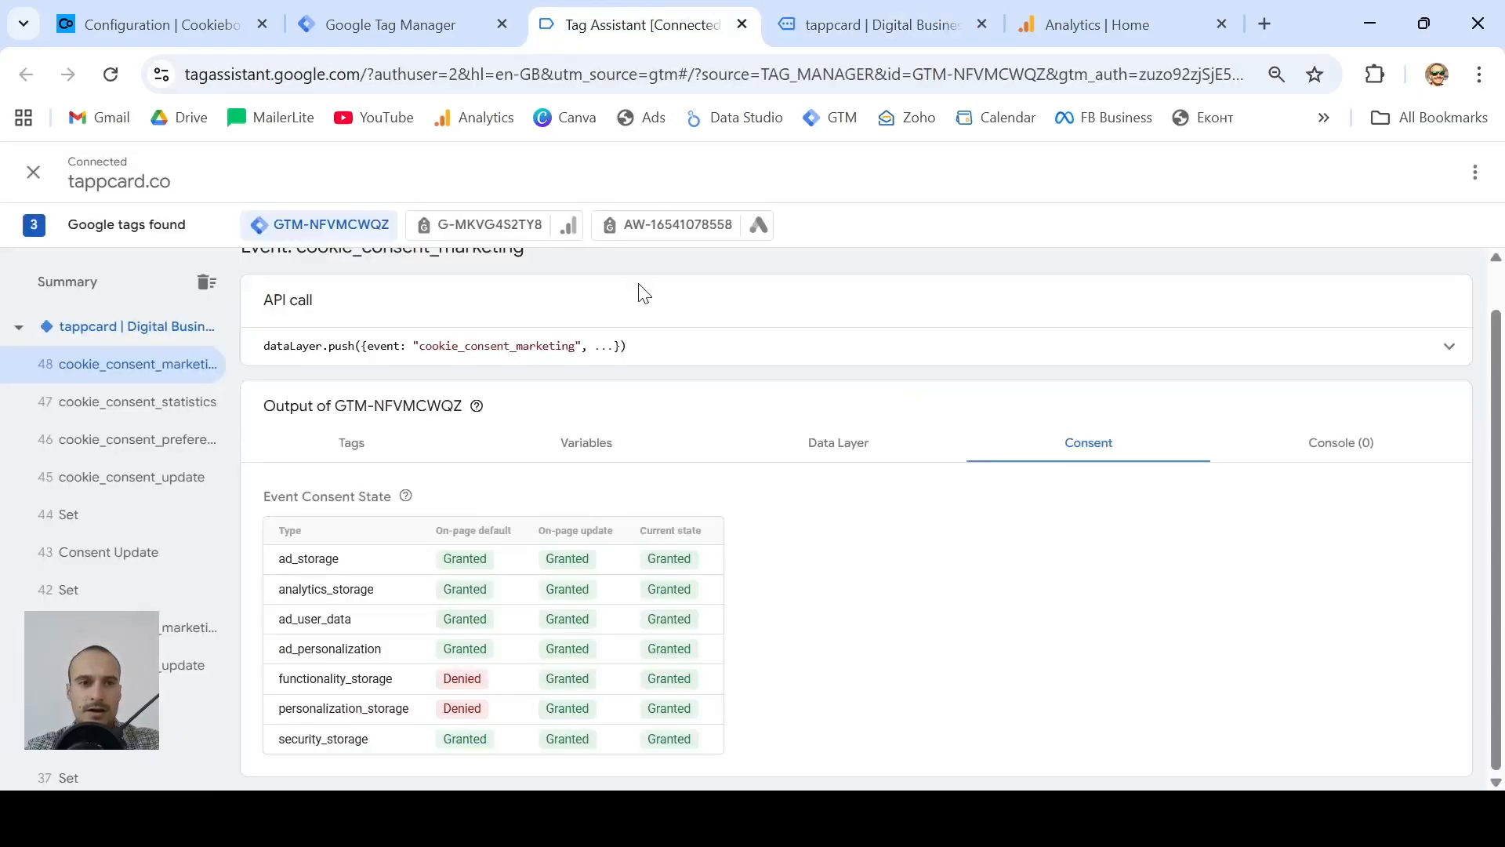
- Confirm Linkedin Insight Tag and Cookiebot CMP each fired once, then switch to Tag Manager's tags list
left_click(392, 23)
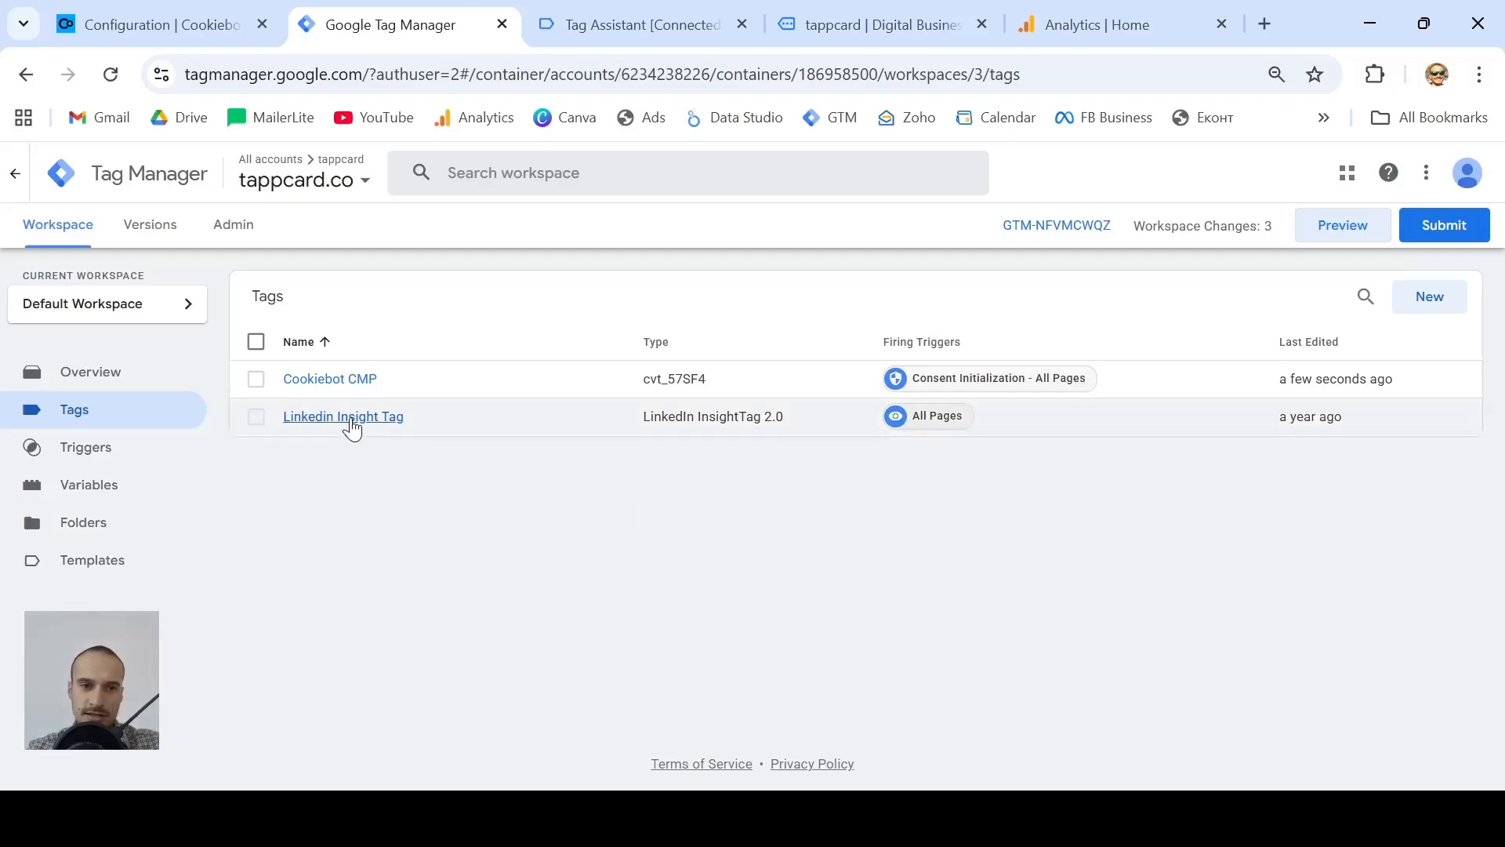
left_click(616, 12)
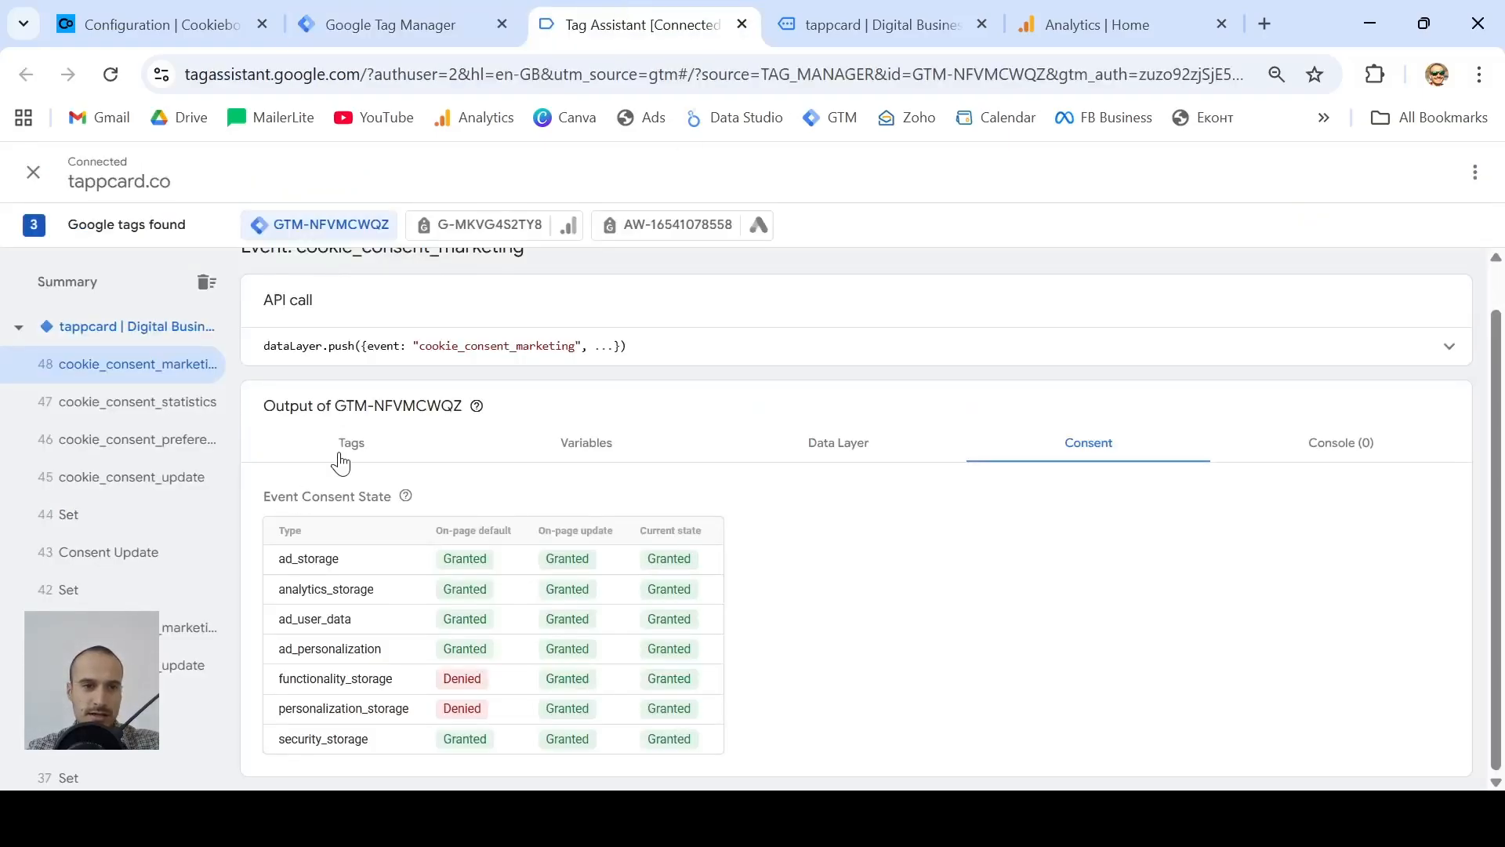
left_click(145, 328)
left_click(375, 545)
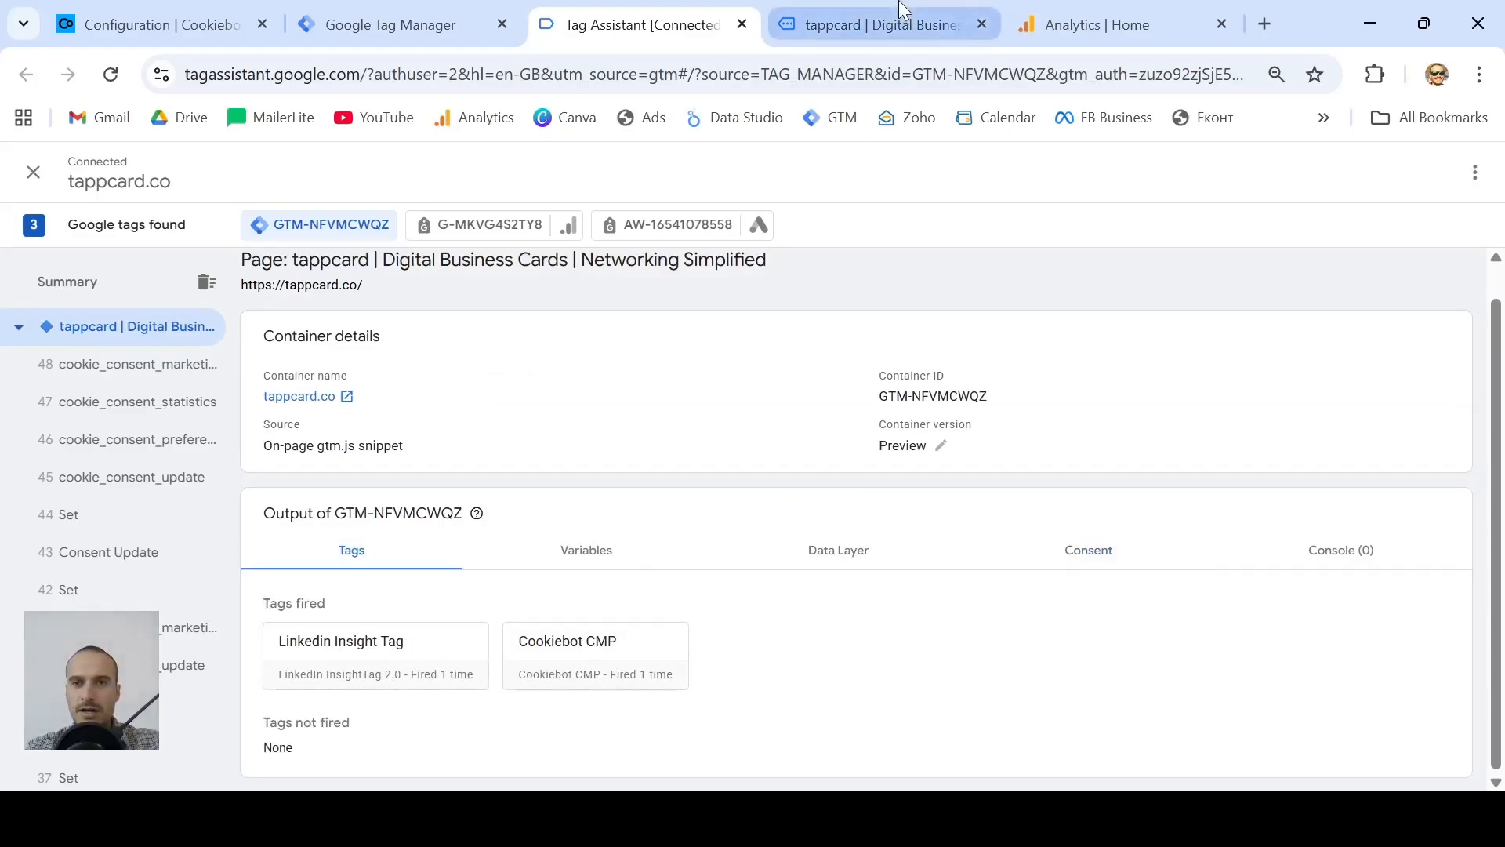
left_click(838, 17)
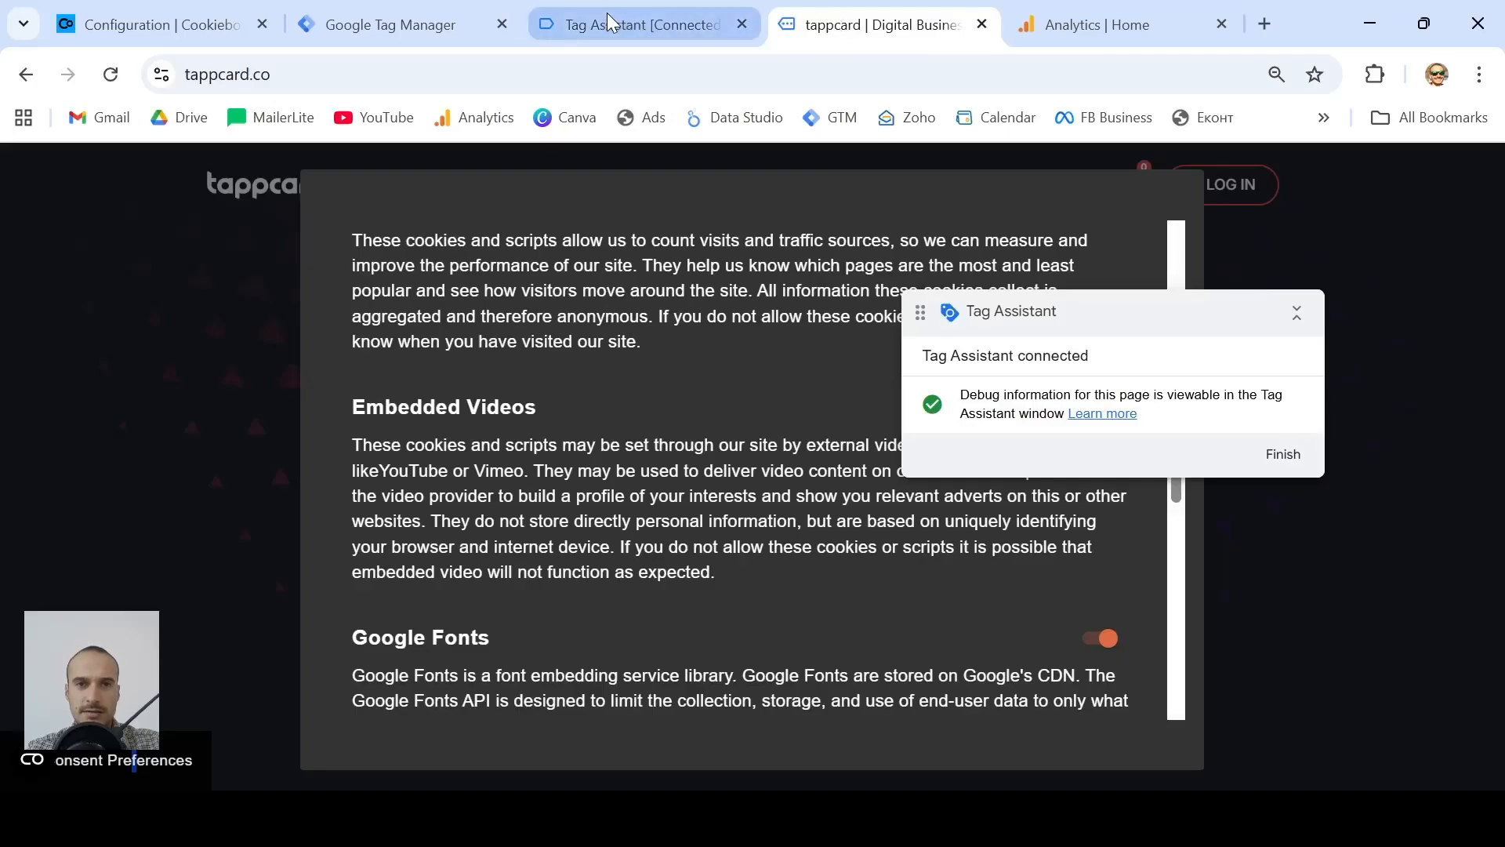
left_click(587, 18)
left_click(409, 38)
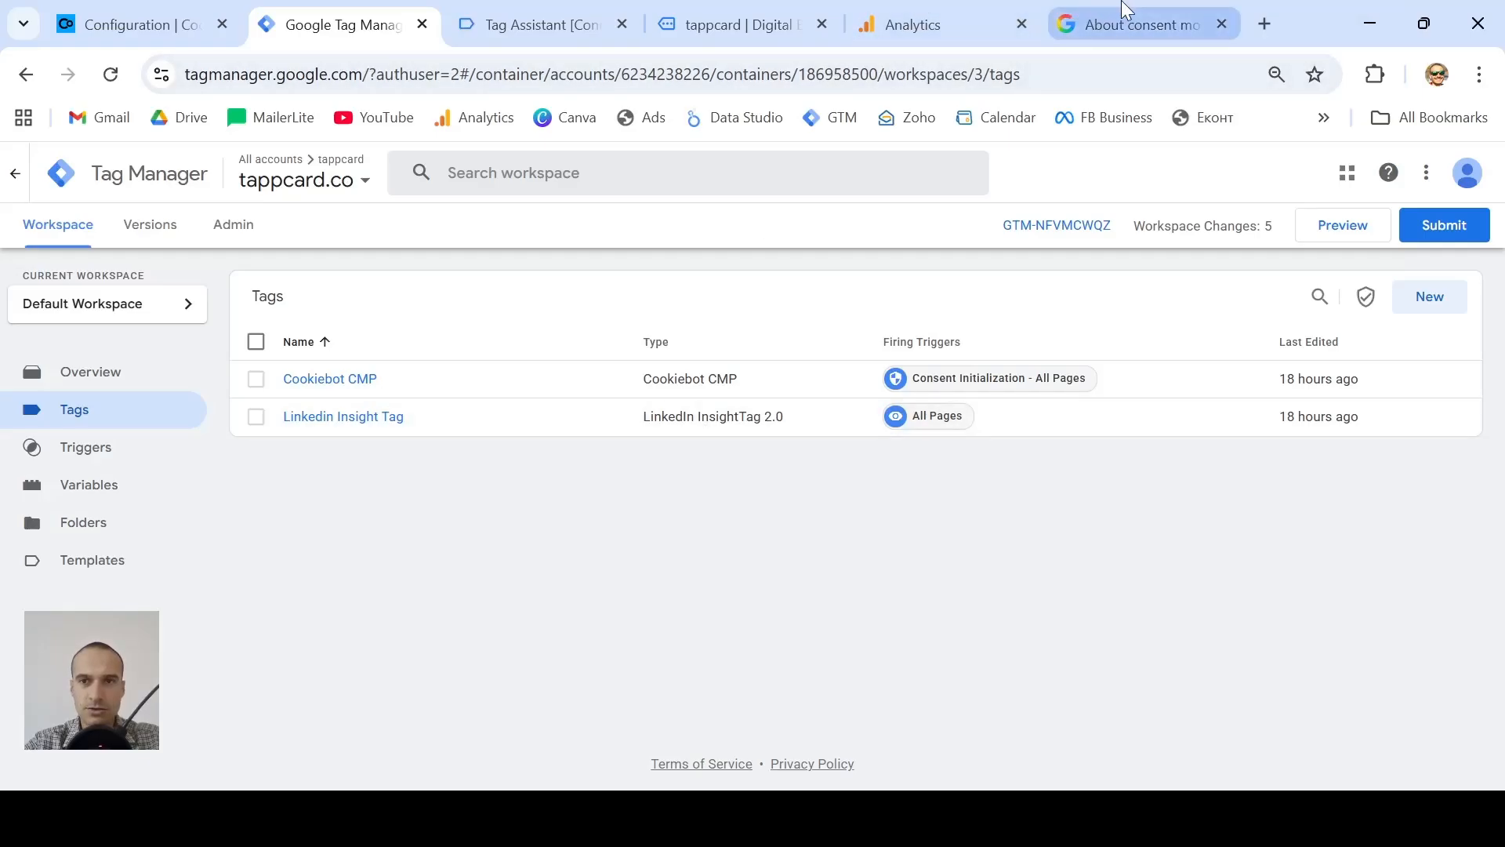
- Read the 'About consent mode' answer comparing basic and advanced consent mode
left_click(1126, 9)
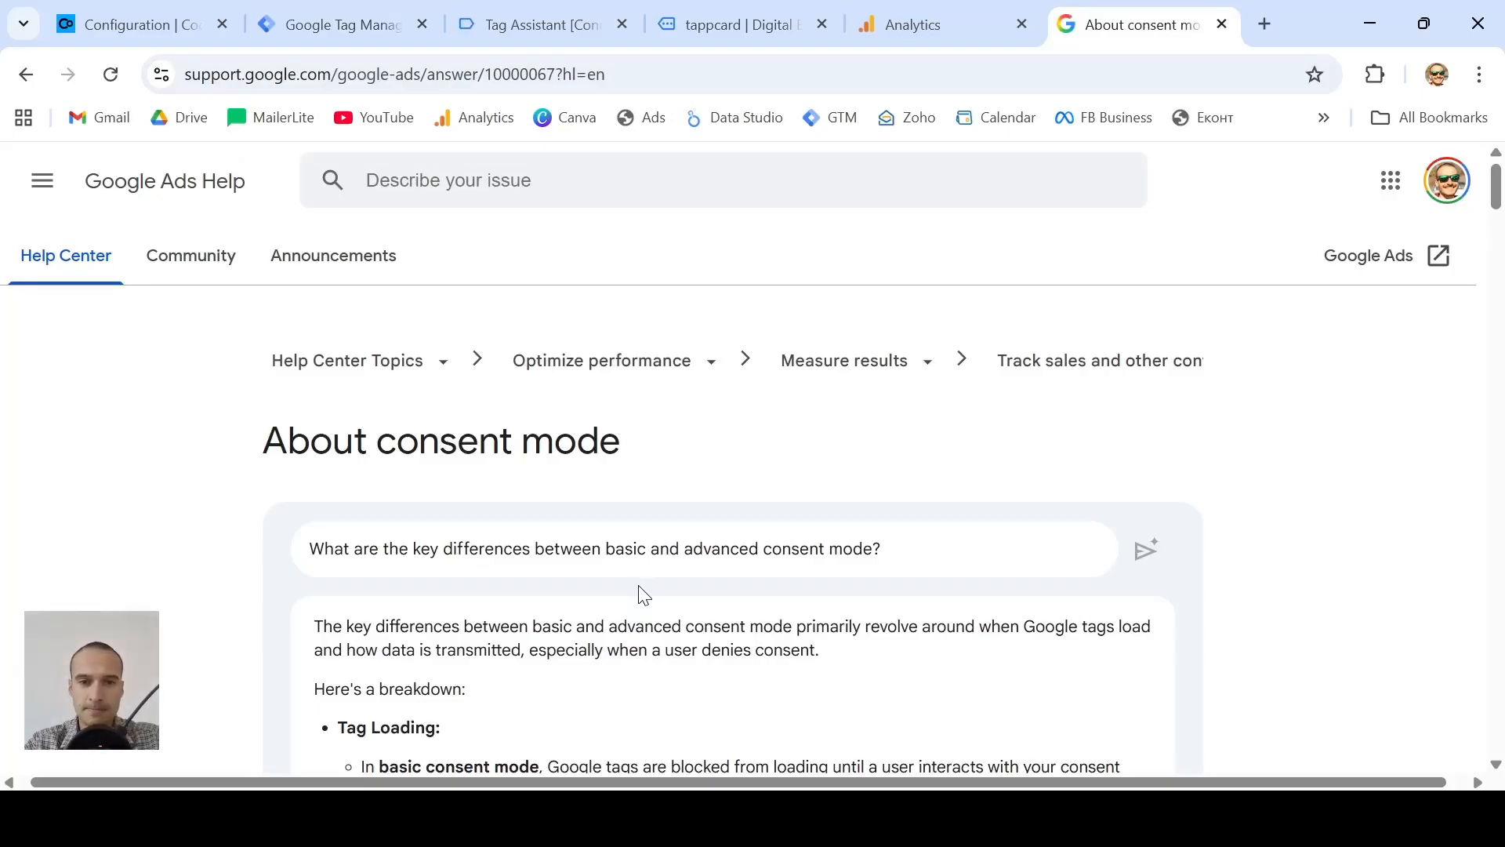
scroll(642, 594, "down", 2)
scroll(641, 594, "down", 2)
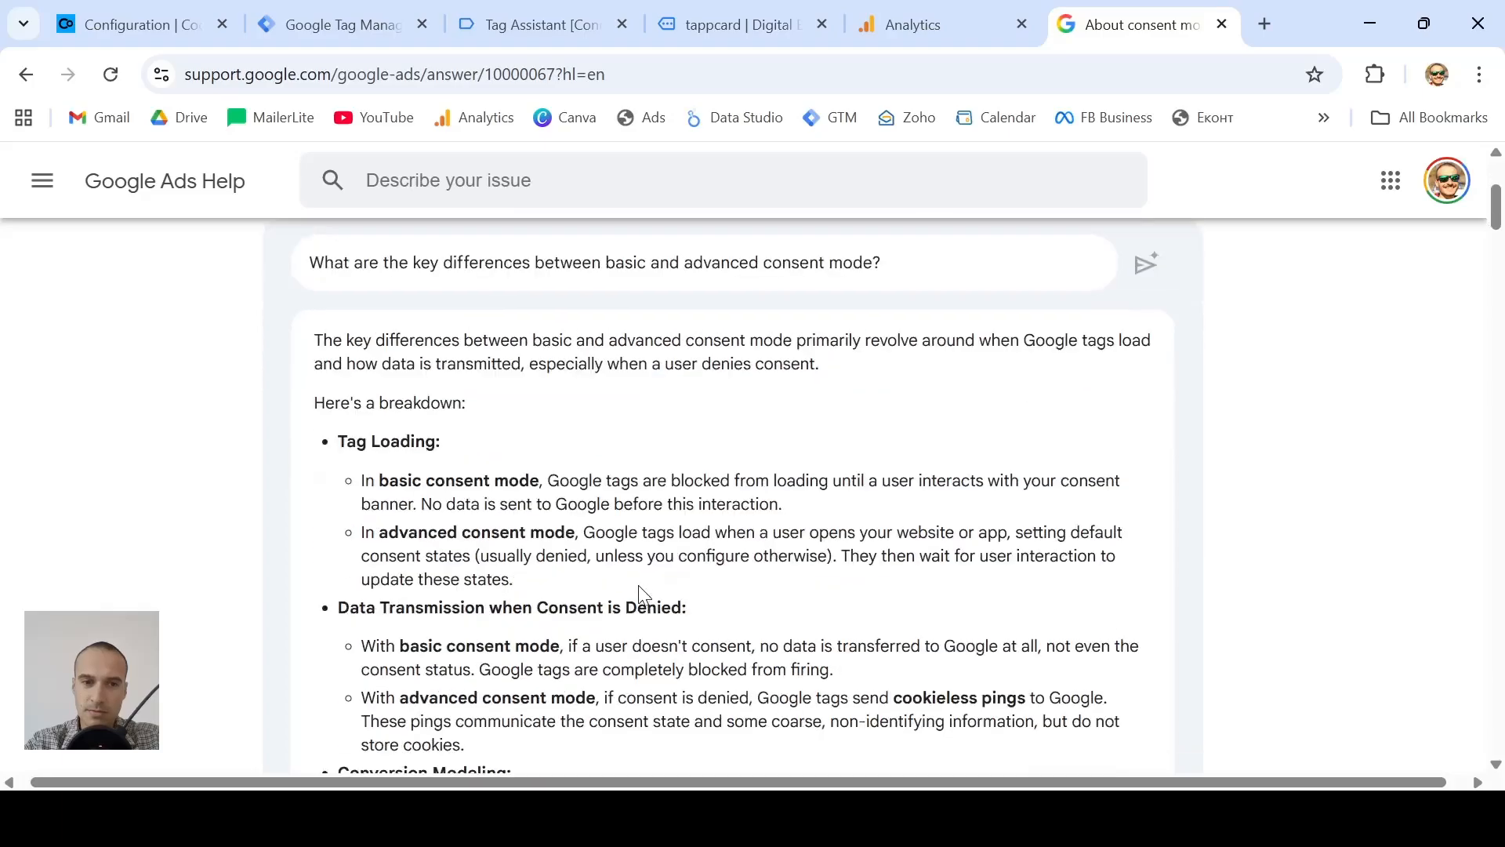
scroll(638, 584, "down", 1)
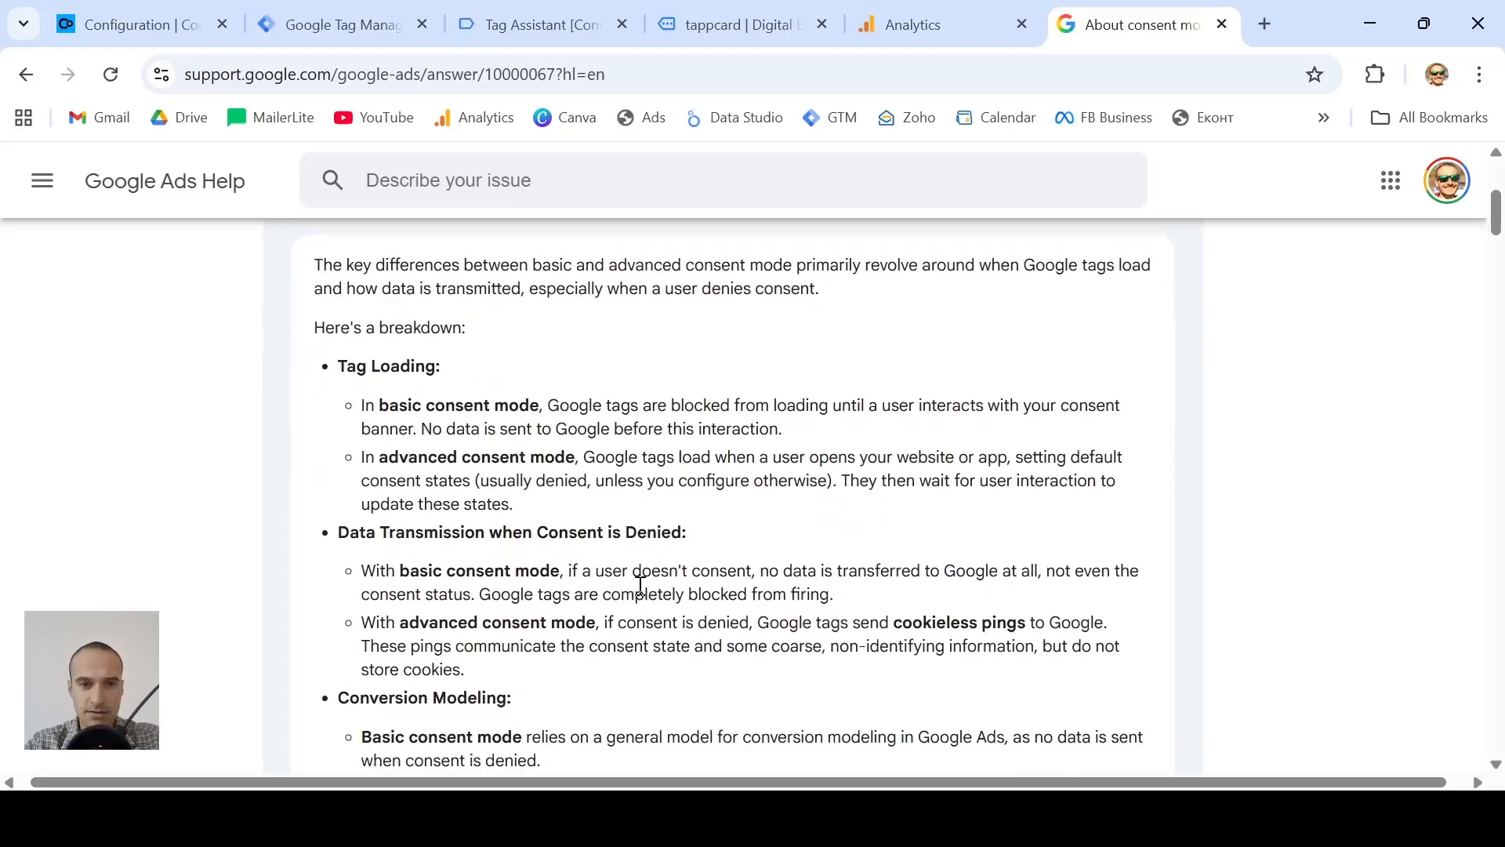
scroll(526, 448, "up", 3)
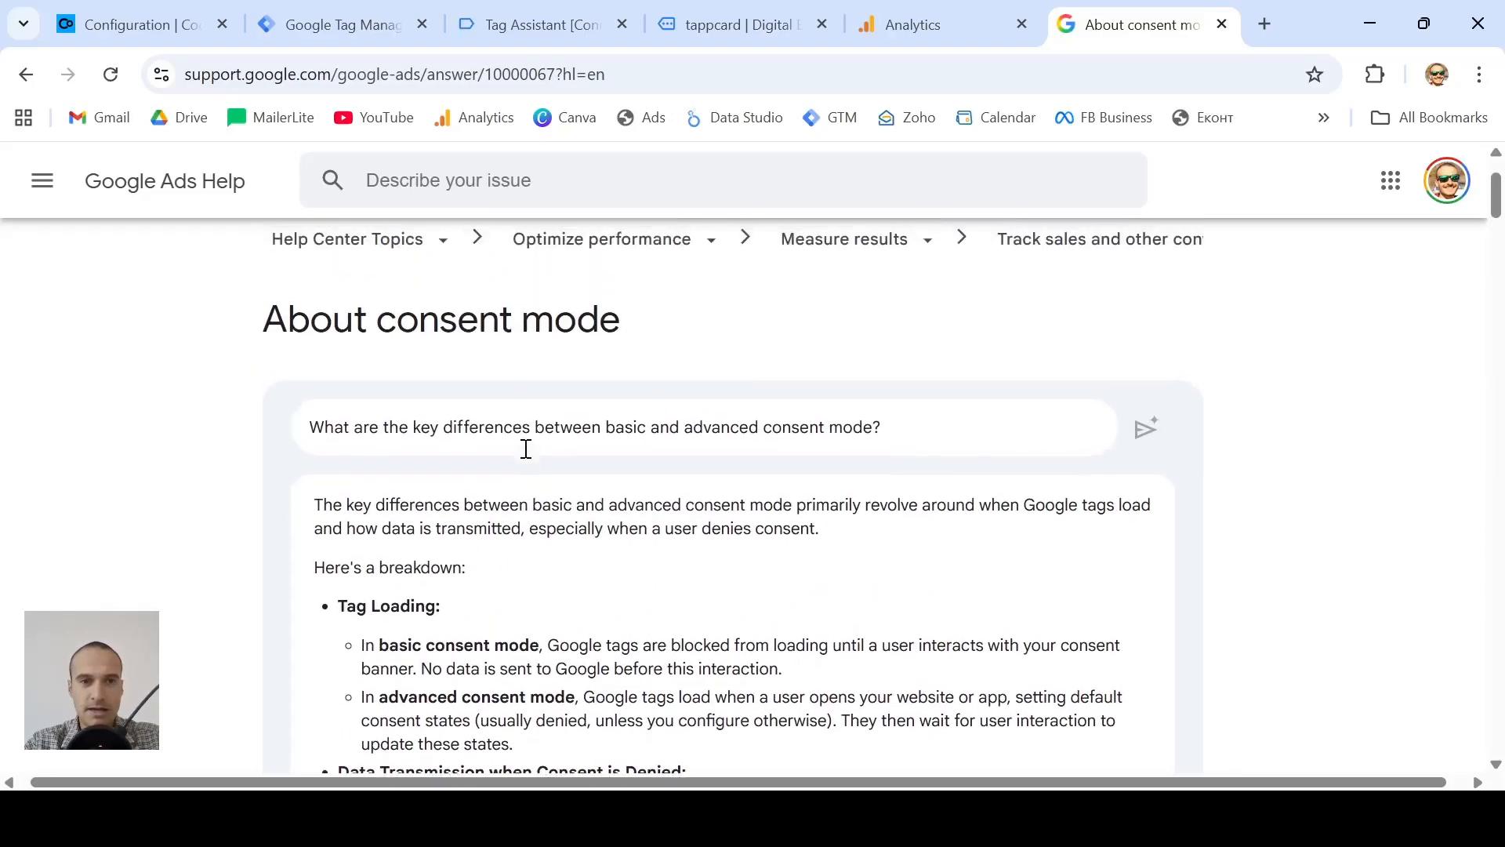
scroll(537, 437, "down", 3)
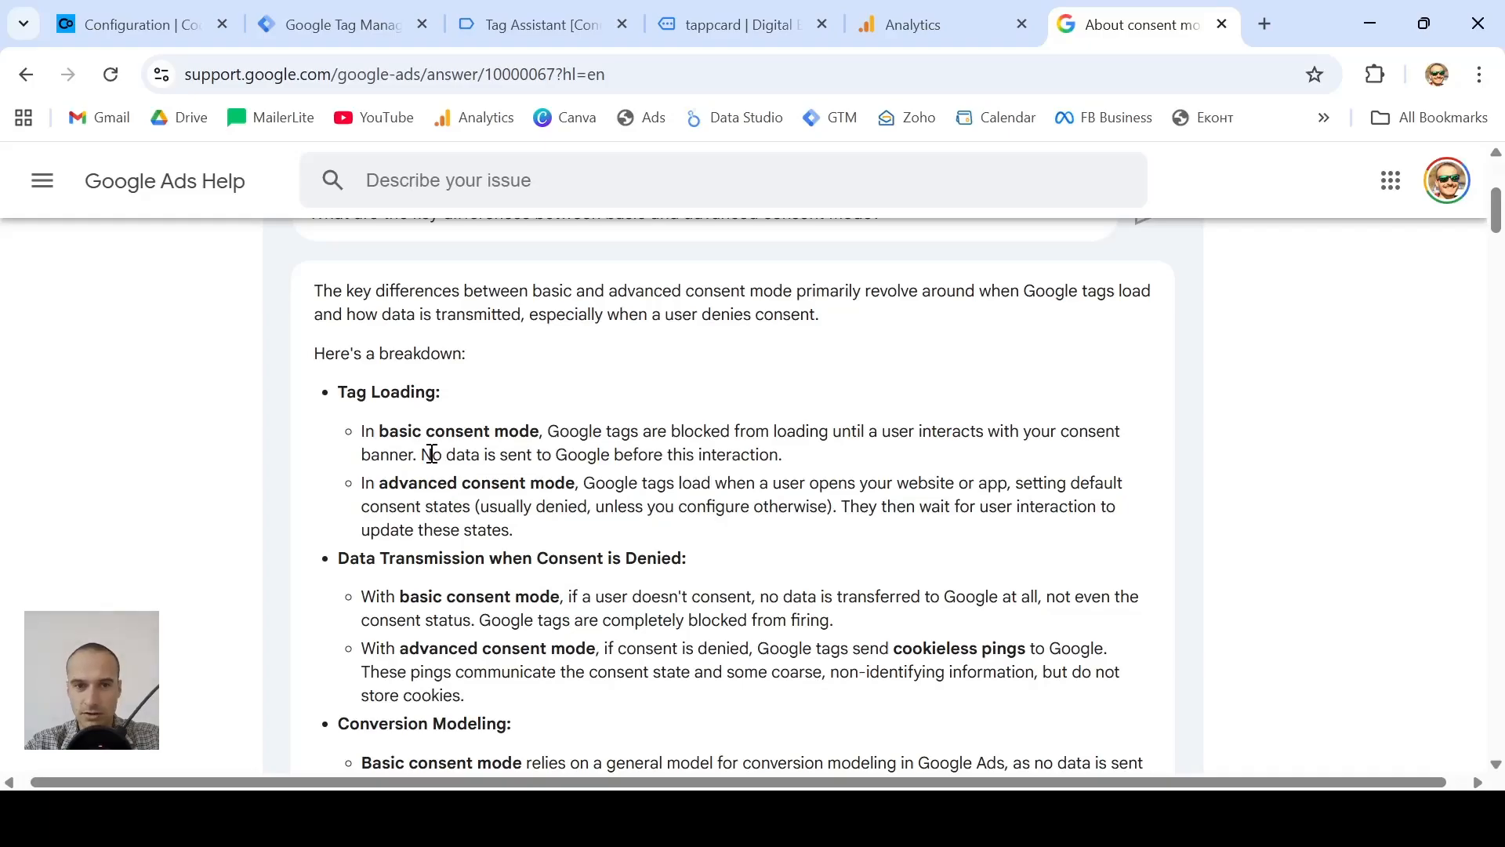
scroll(431, 454, "down", 1)
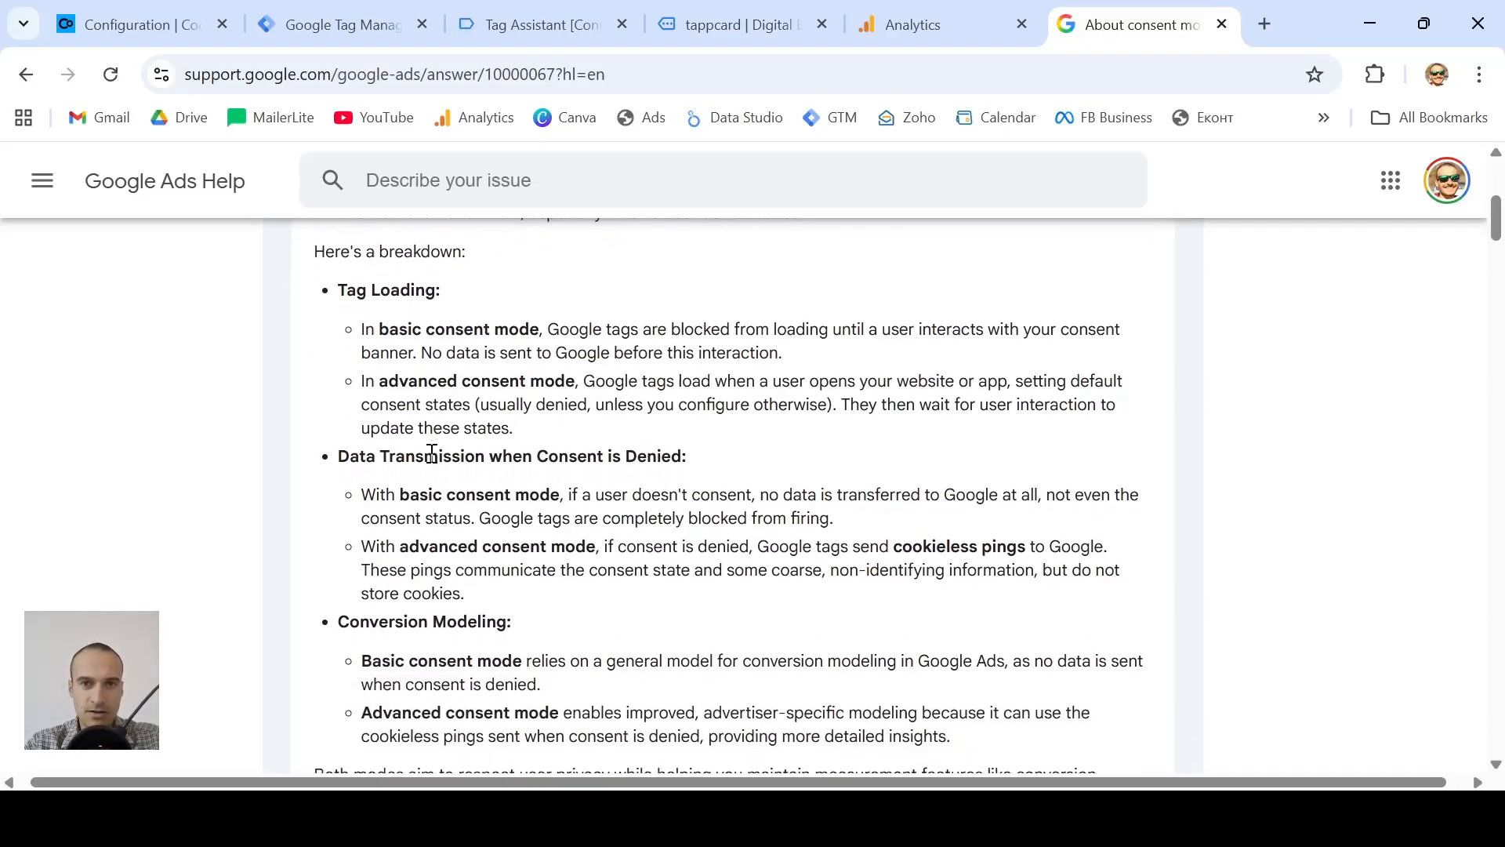
- Reload tappcard.co in debug mode, then close the tappcard site's tab
left_click(776, 15)
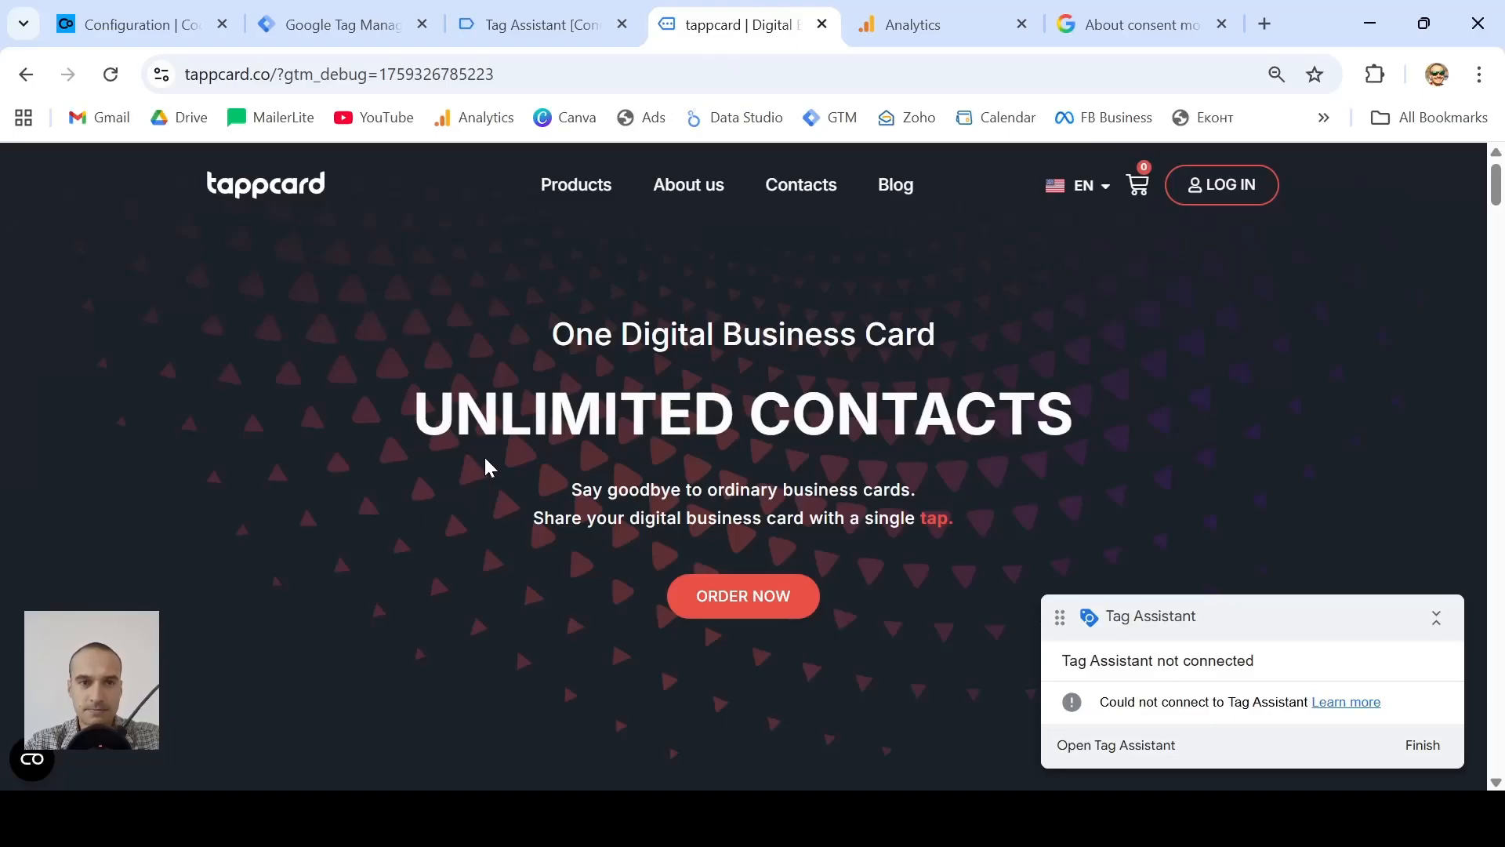
key("F5")
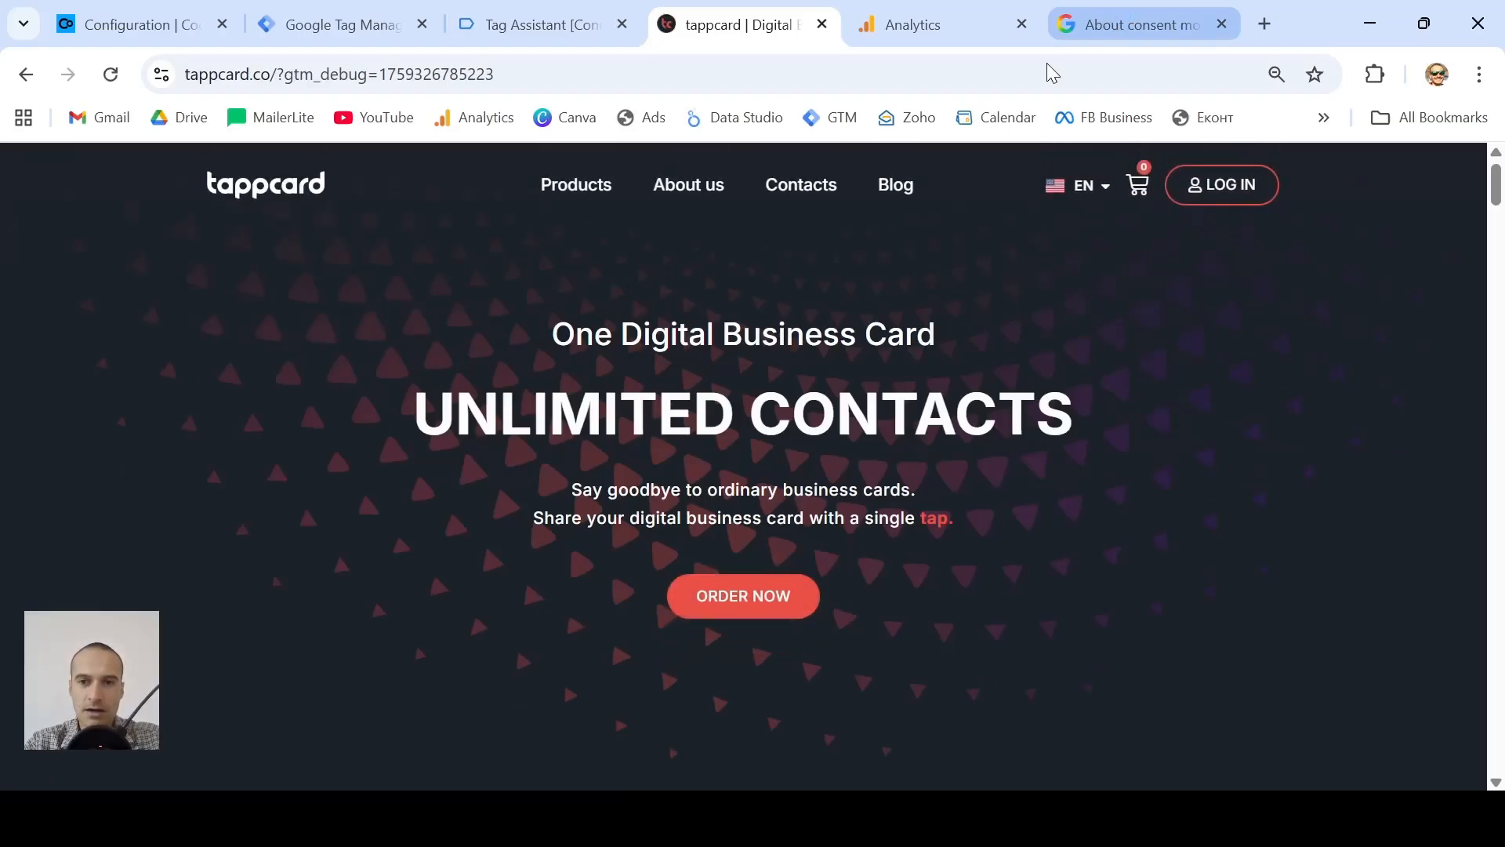
left_click(823, 24)
- Close the Tag Assistant debugger tab and return to the About consent mode help article
left_click(622, 24)
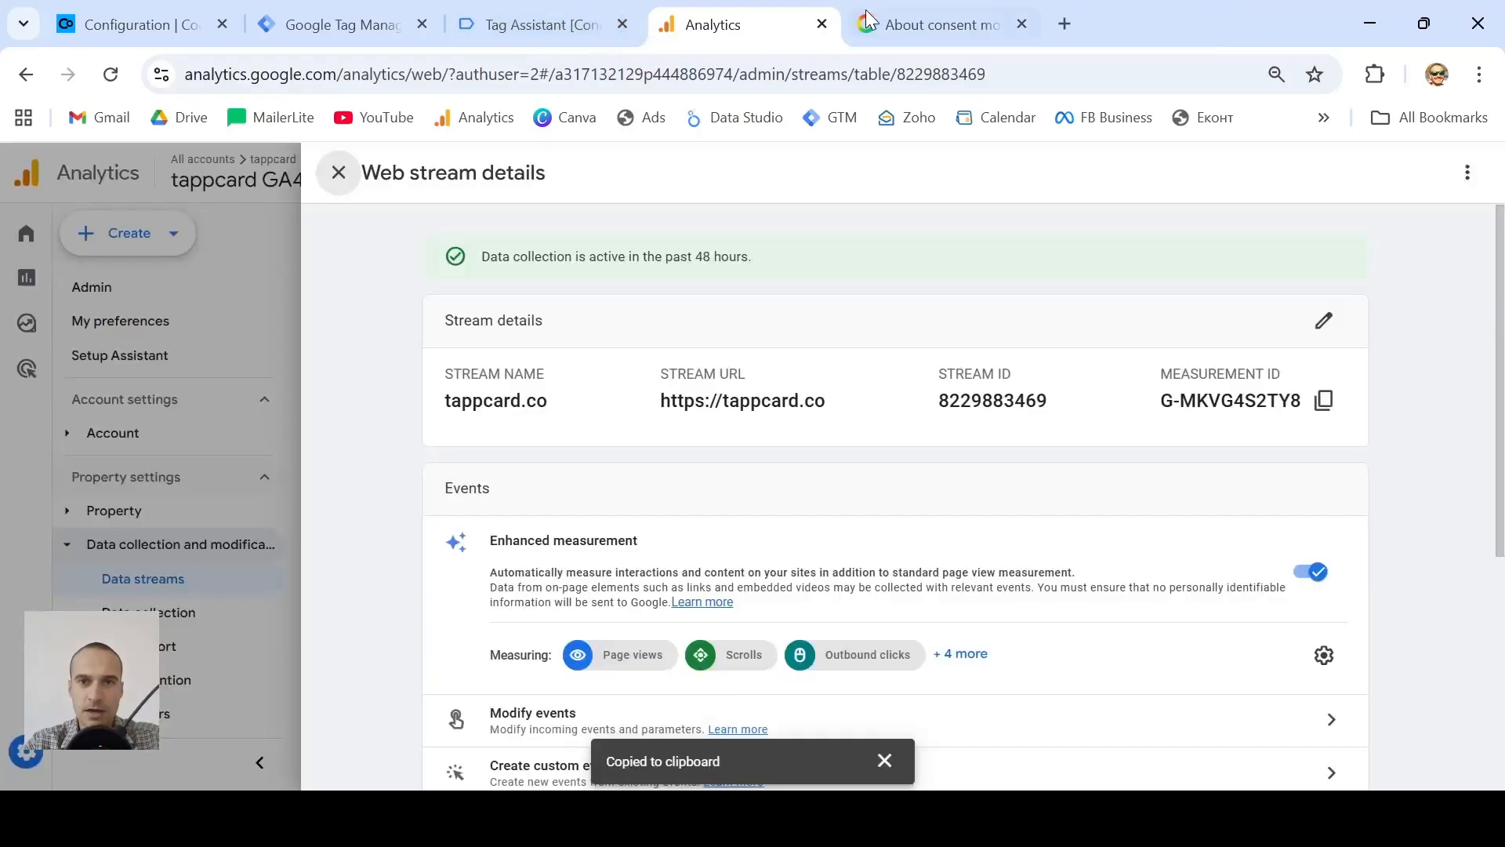
left_click(740, 32)
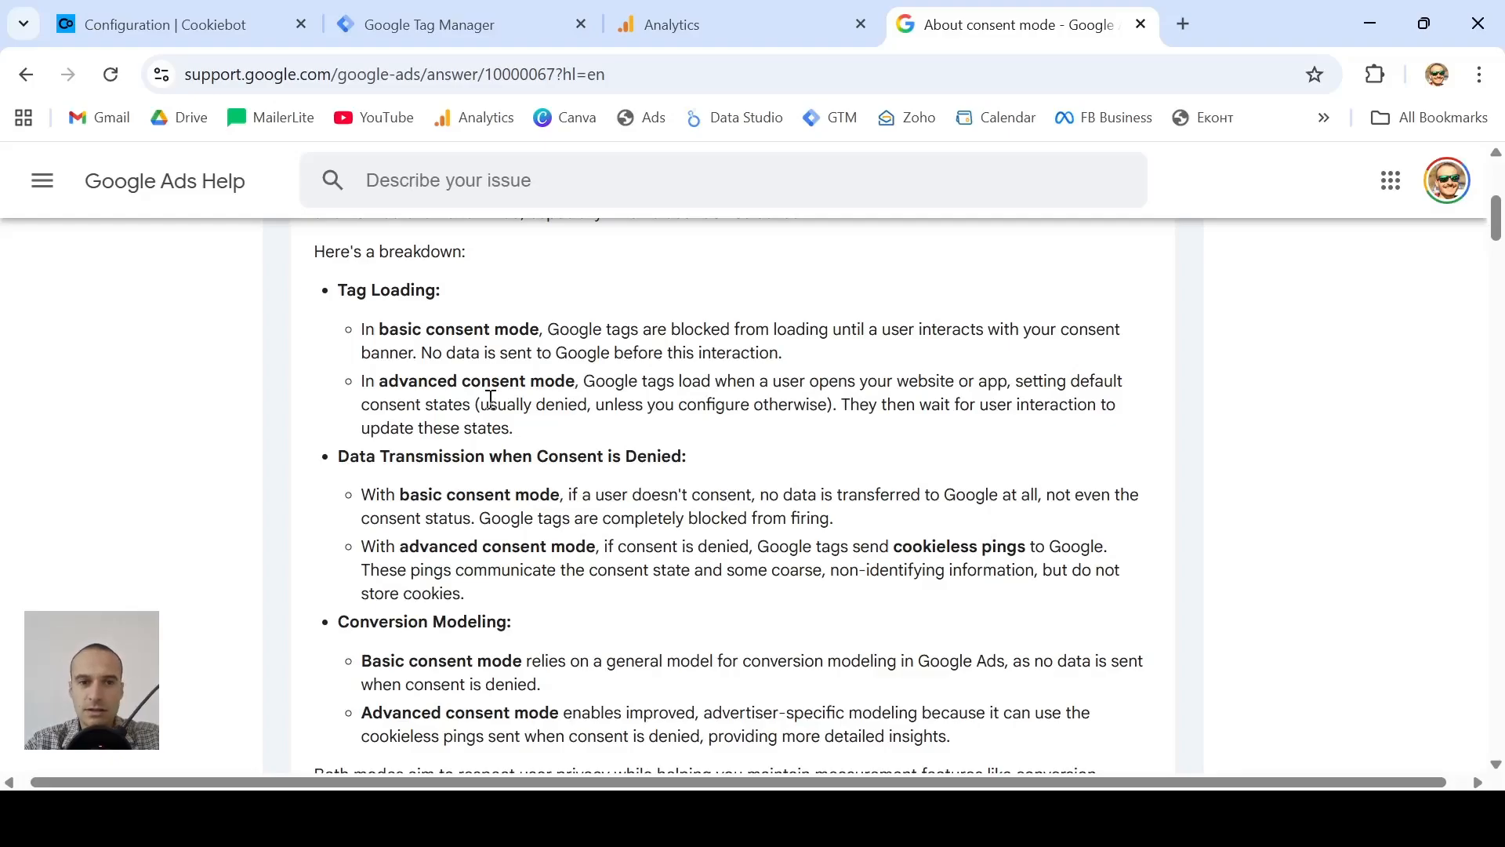
scroll(356, 389, "up", 1)
left_click_drag(359, 389, 540, 388)
left_click(536, 433)
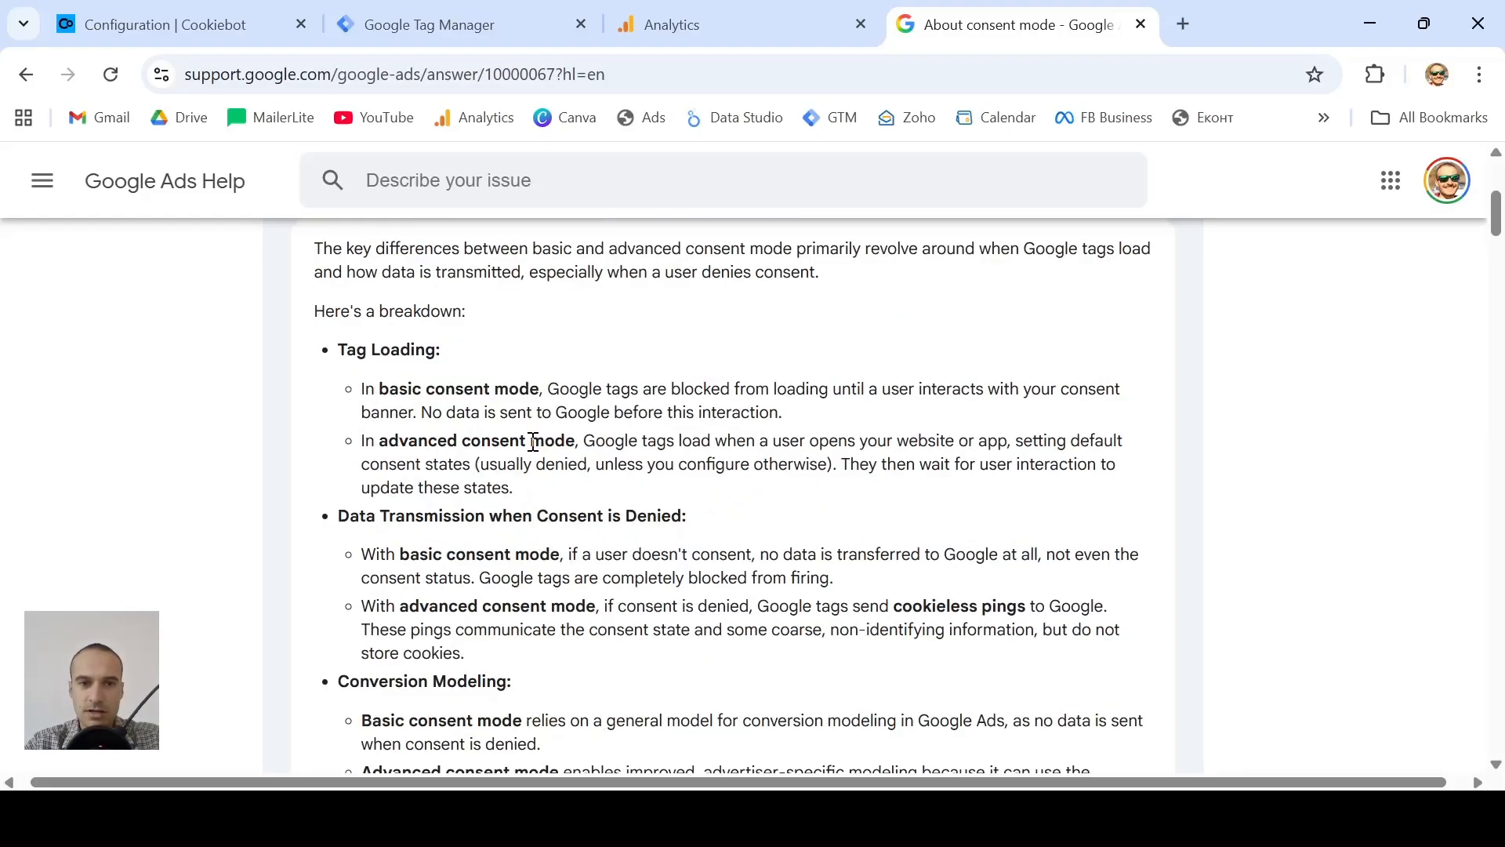
scroll(531, 440, "up", 4)
scroll(535, 451, "down", 6)
scroll(536, 451, "down", 3)
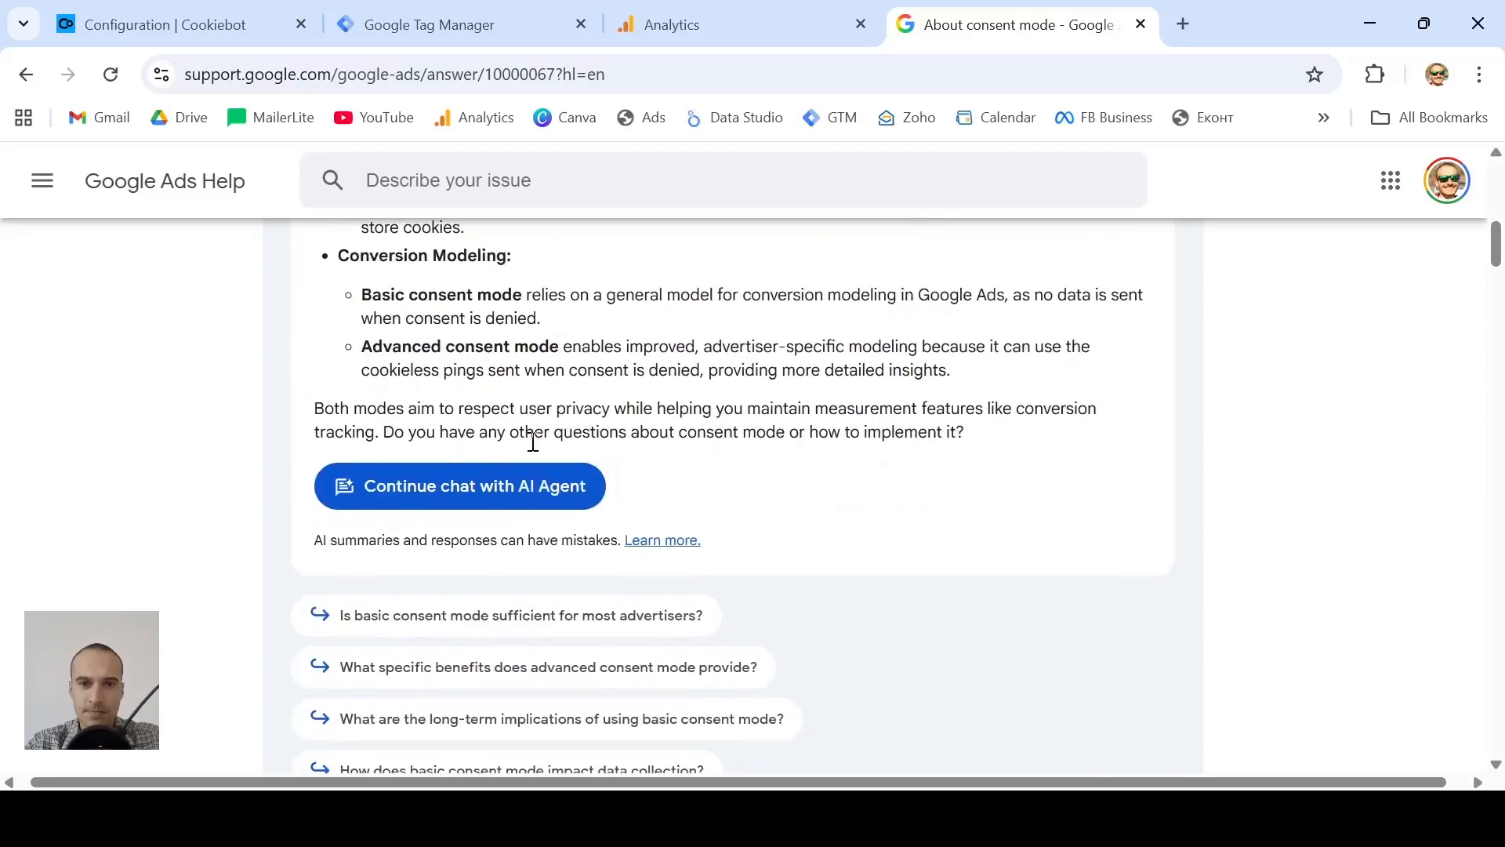
scroll(533, 443, "up", 1)
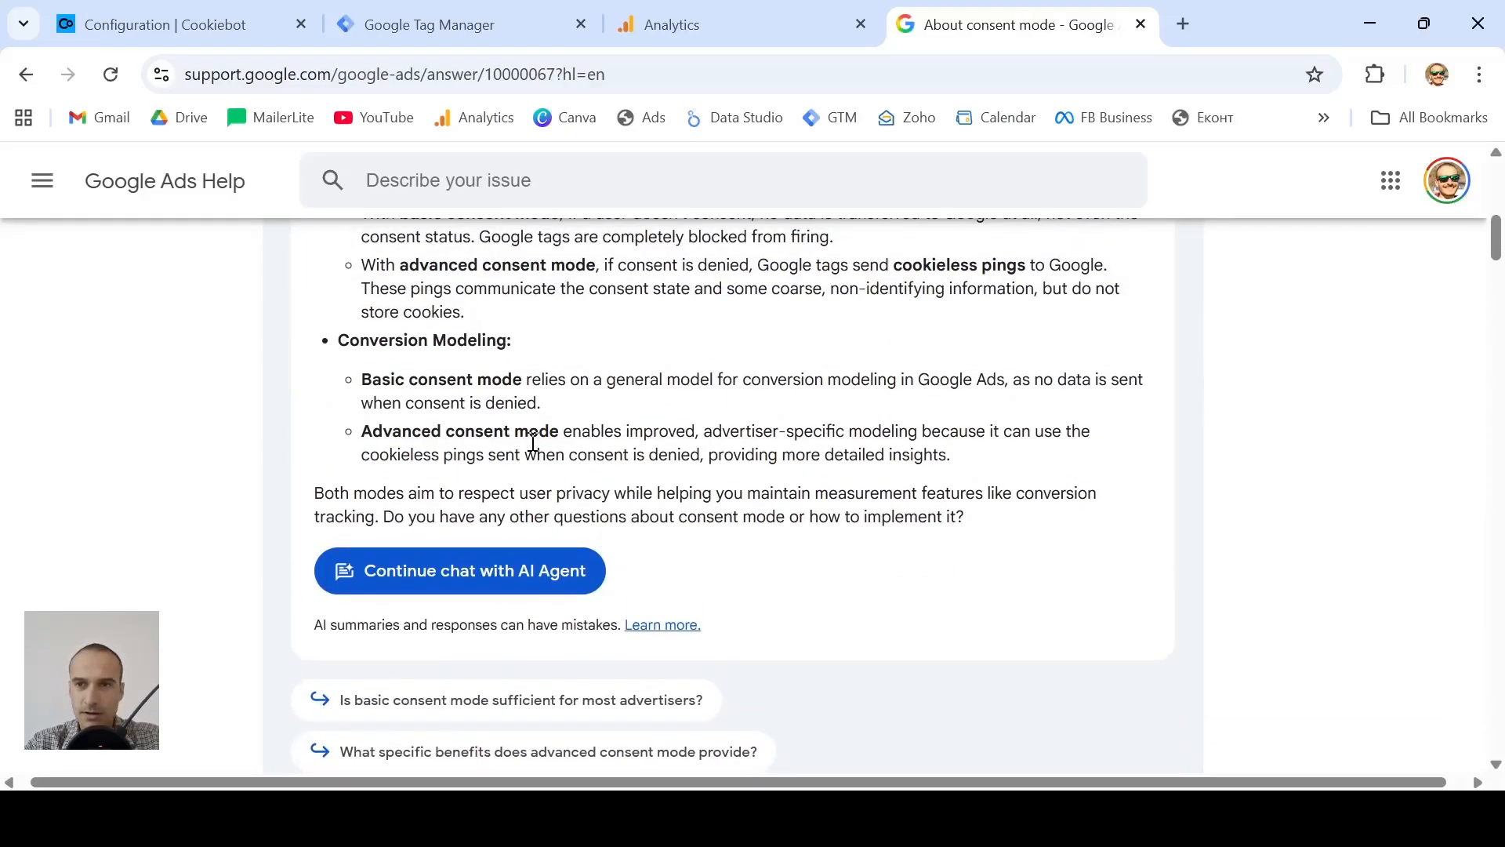
scroll(533, 443, "up", 1)
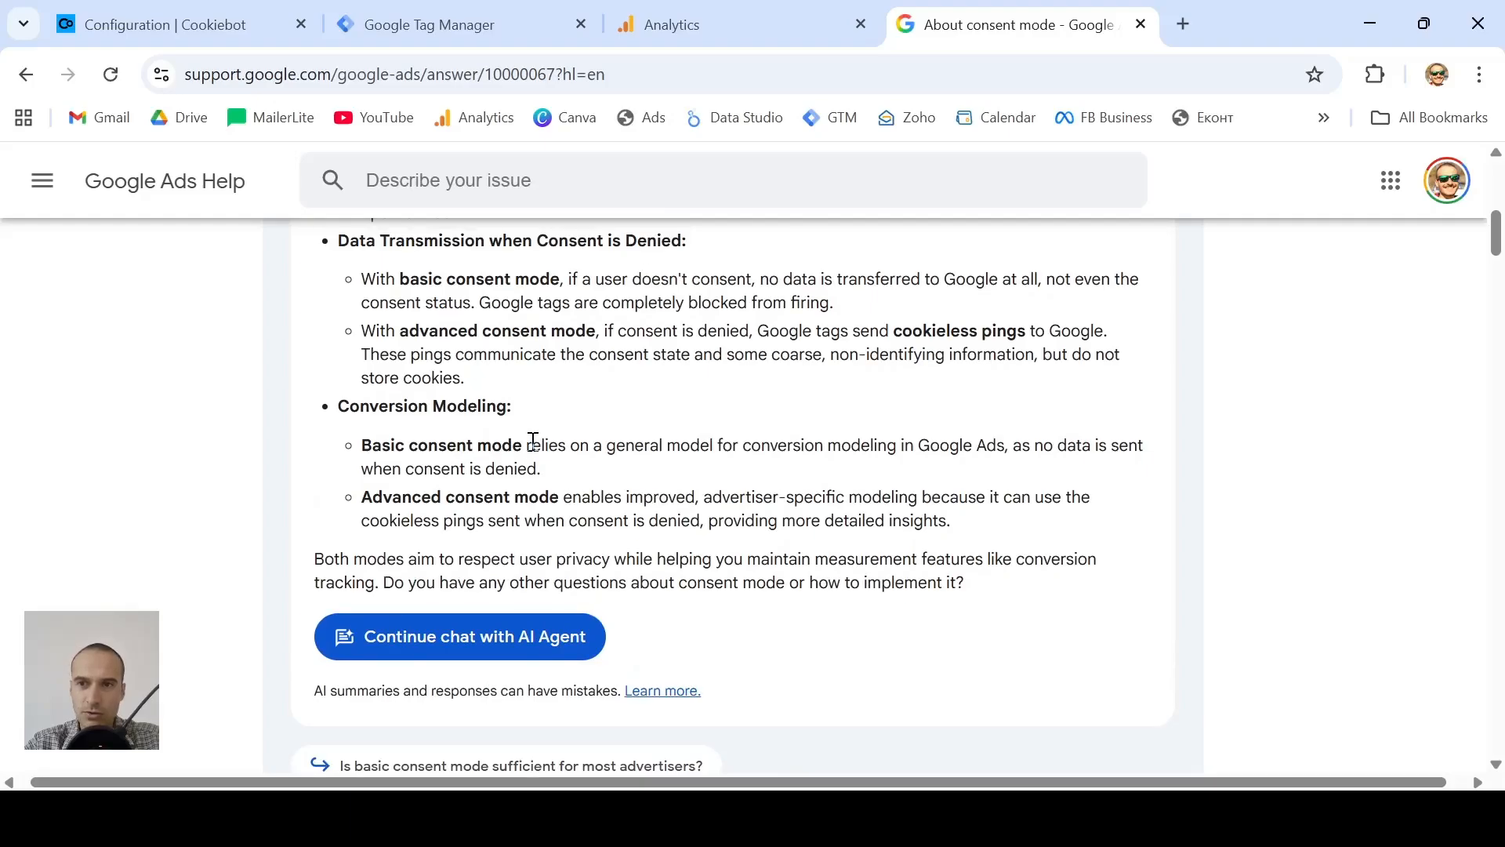
scroll(533, 443, "down", 10)
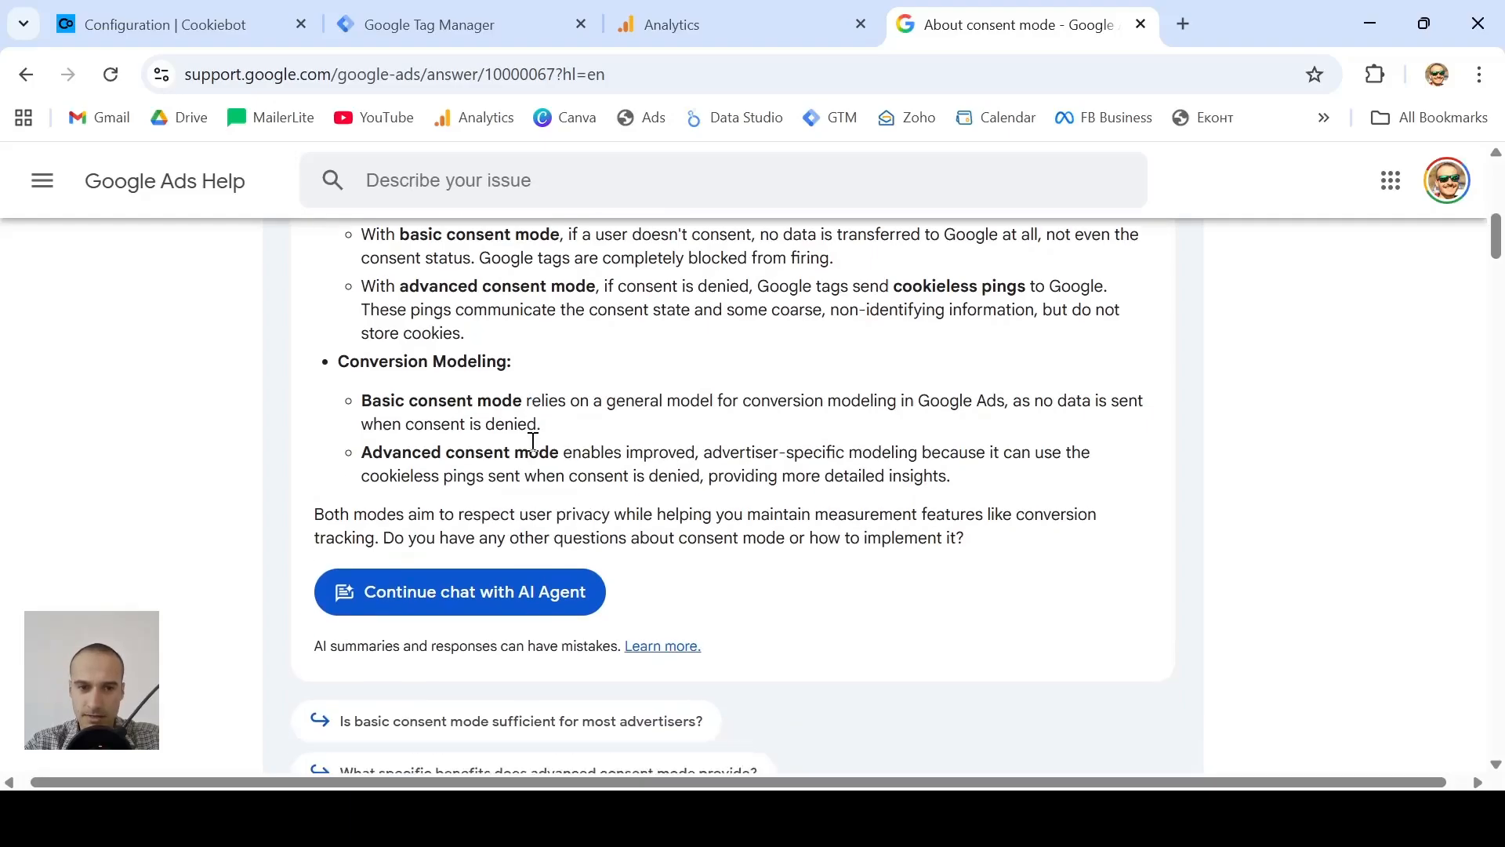
scroll(533, 453, "up", 15)
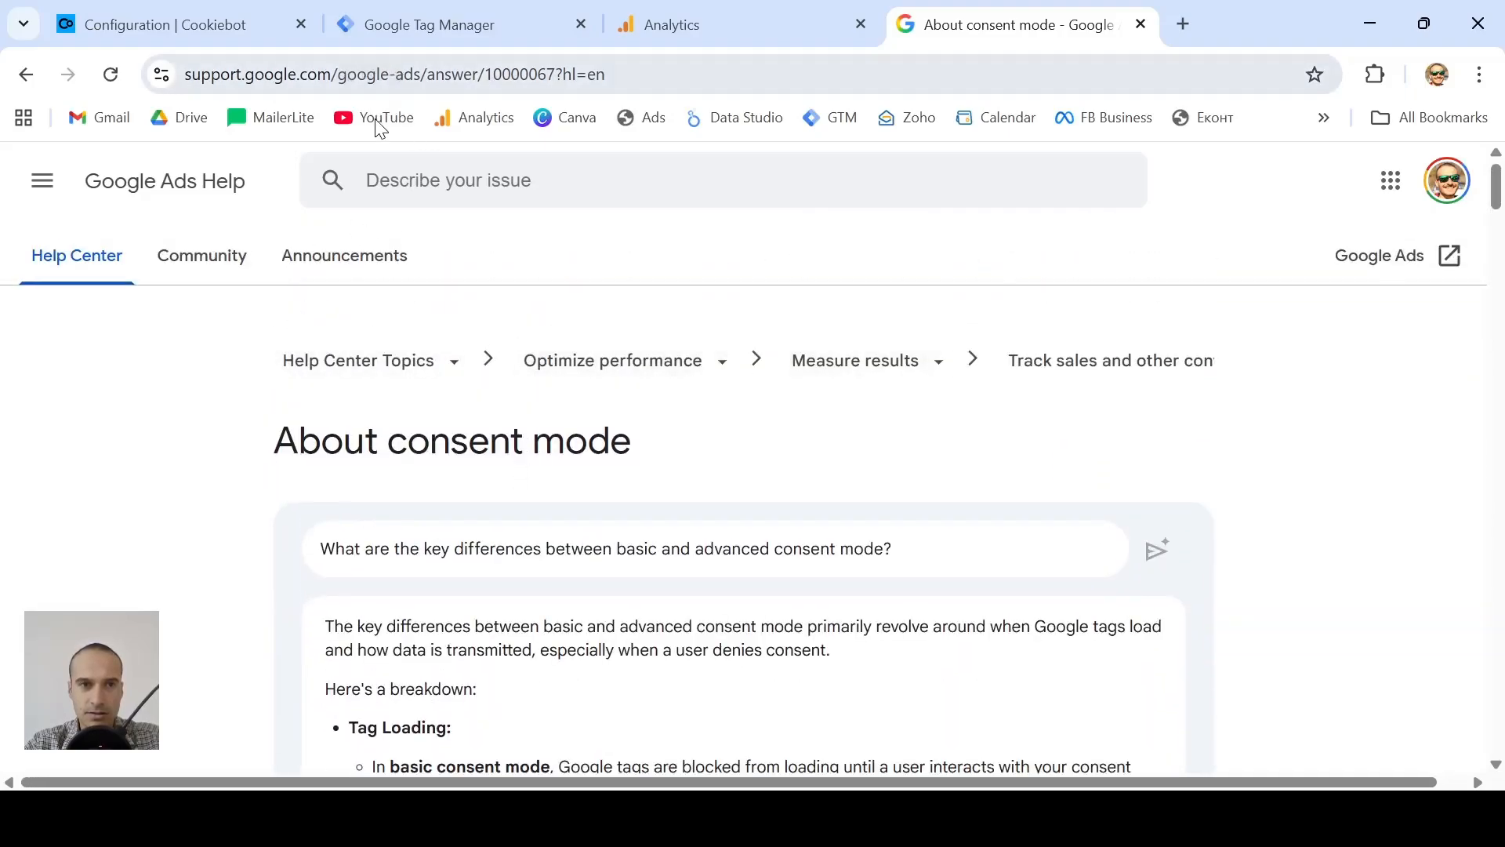
scroll(611, 504, "down", 3)
scroll(613, 506, "up", 1)
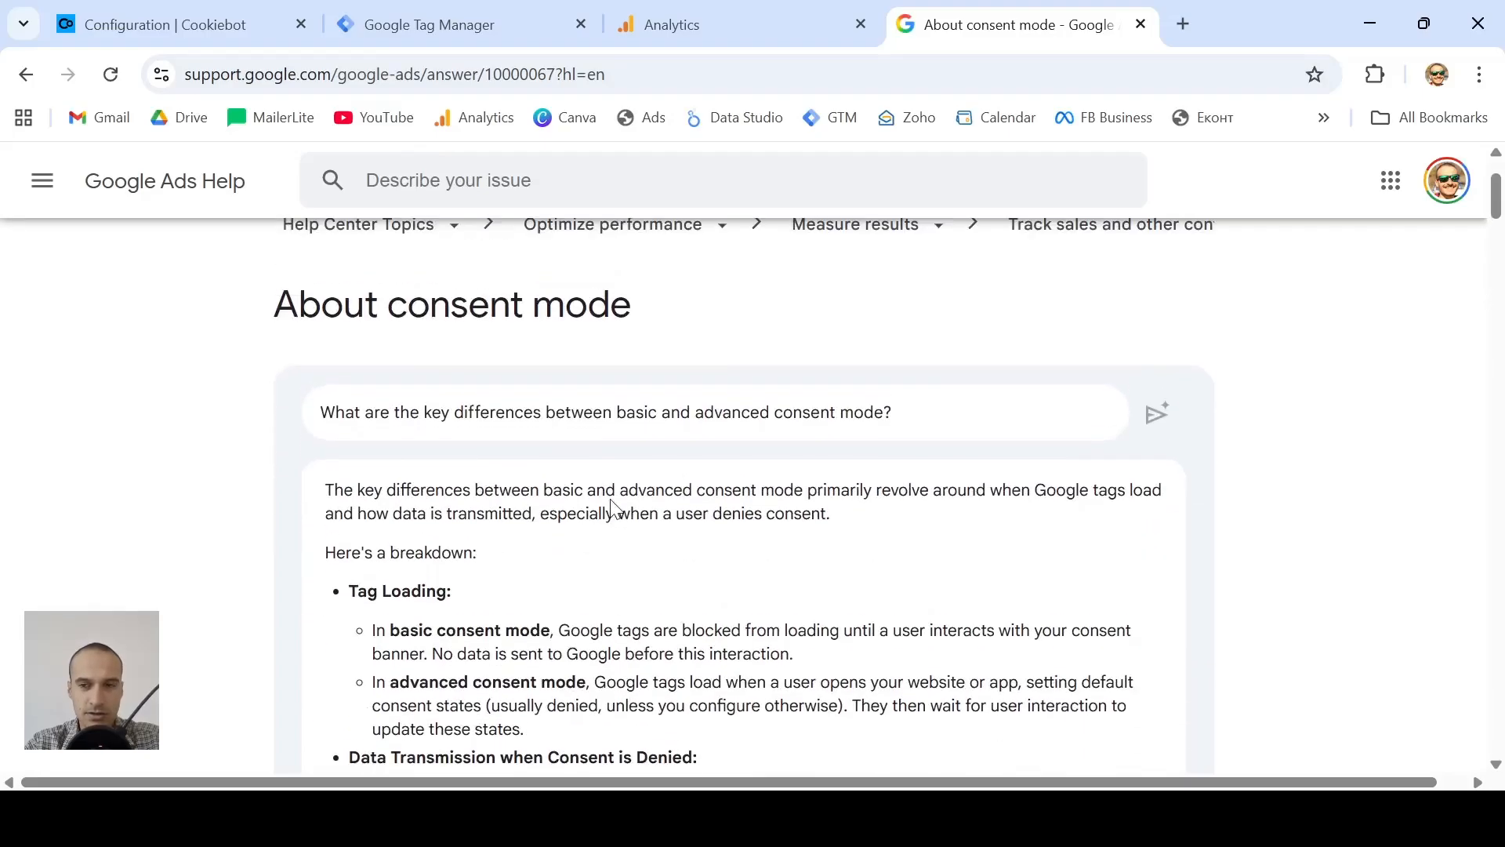
scroll(612, 508, "down", 12)
scroll(612, 509, "down", 3)
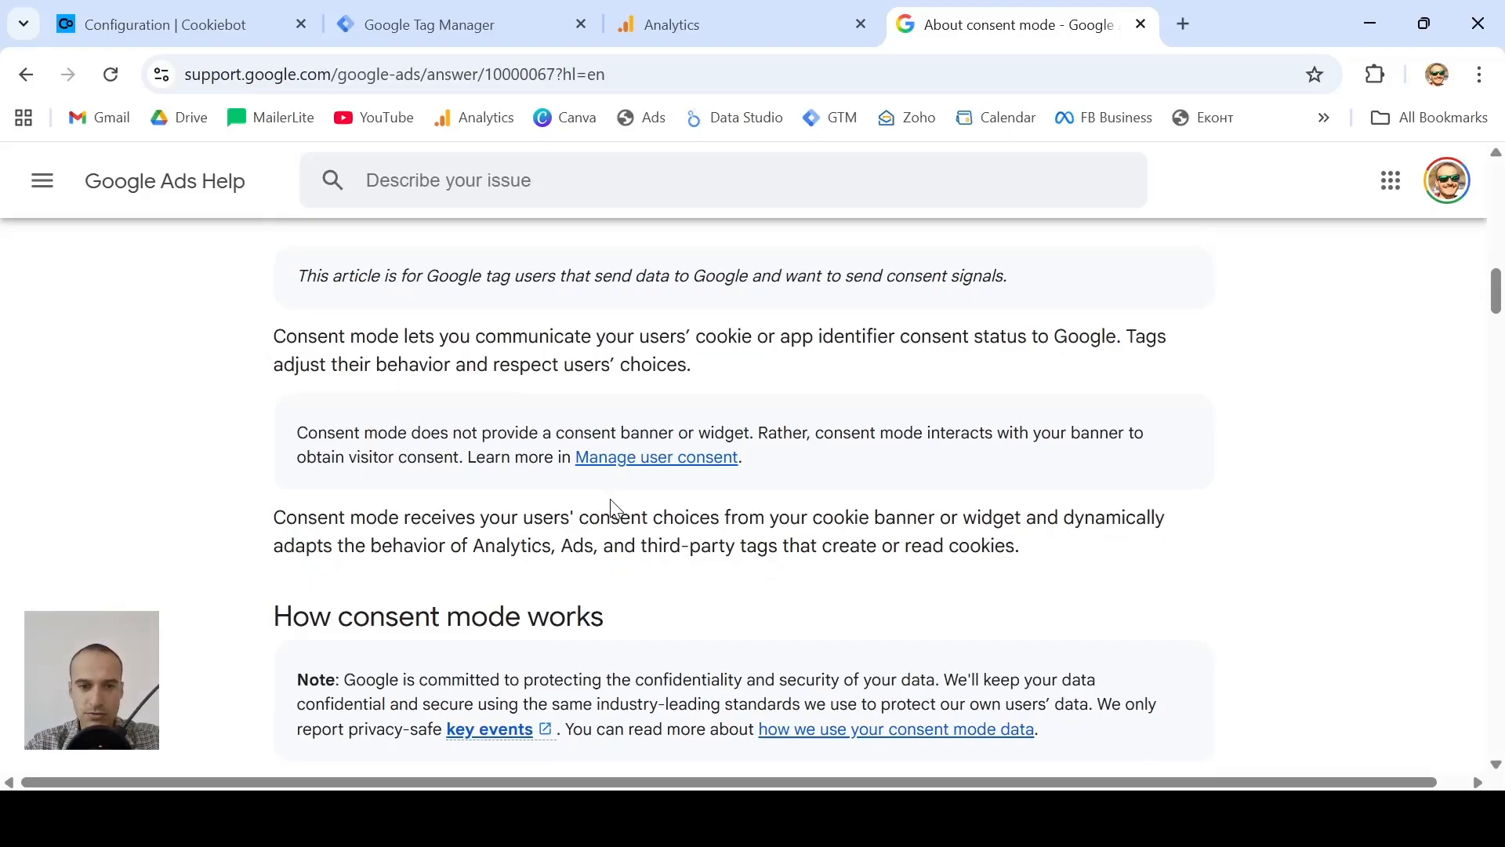
scroll(613, 510, "up", 10)
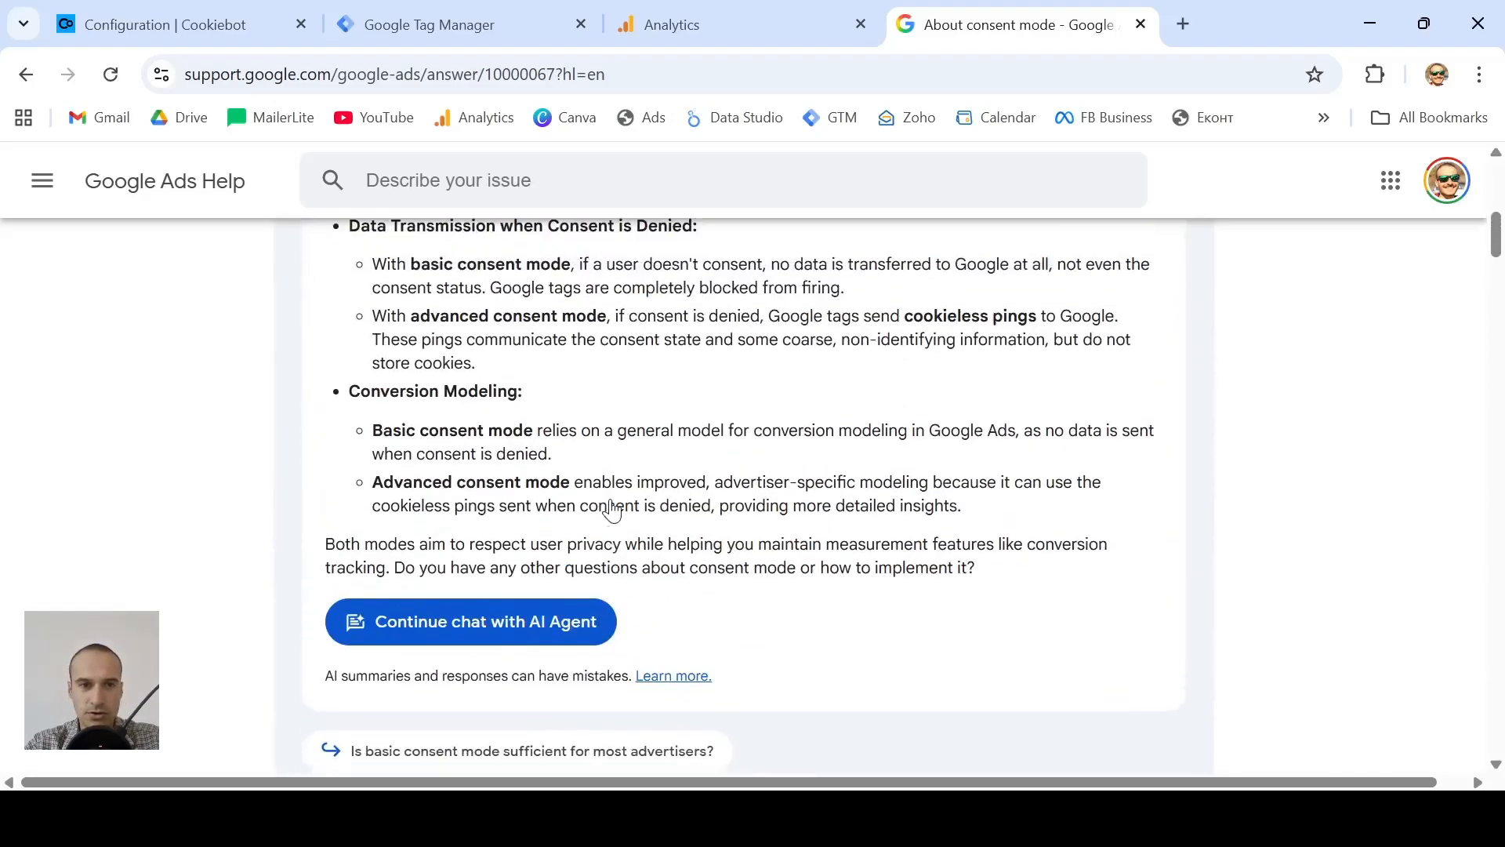
scroll(612, 500, "up", 2)
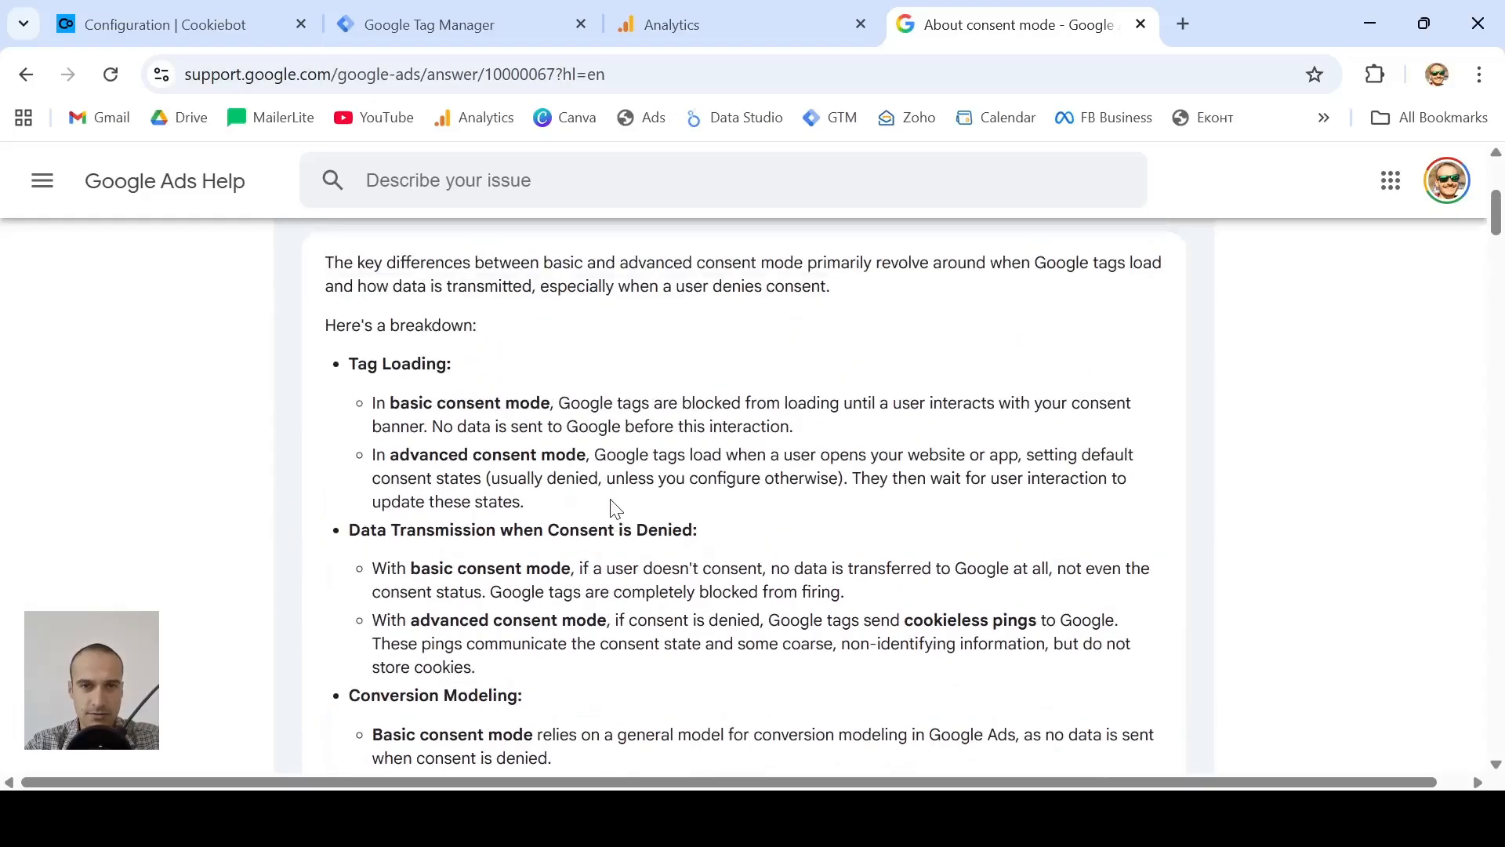
- Create a new tag in the Tag Manager tags list named 'GA4 Config'
left_click(411, 19)
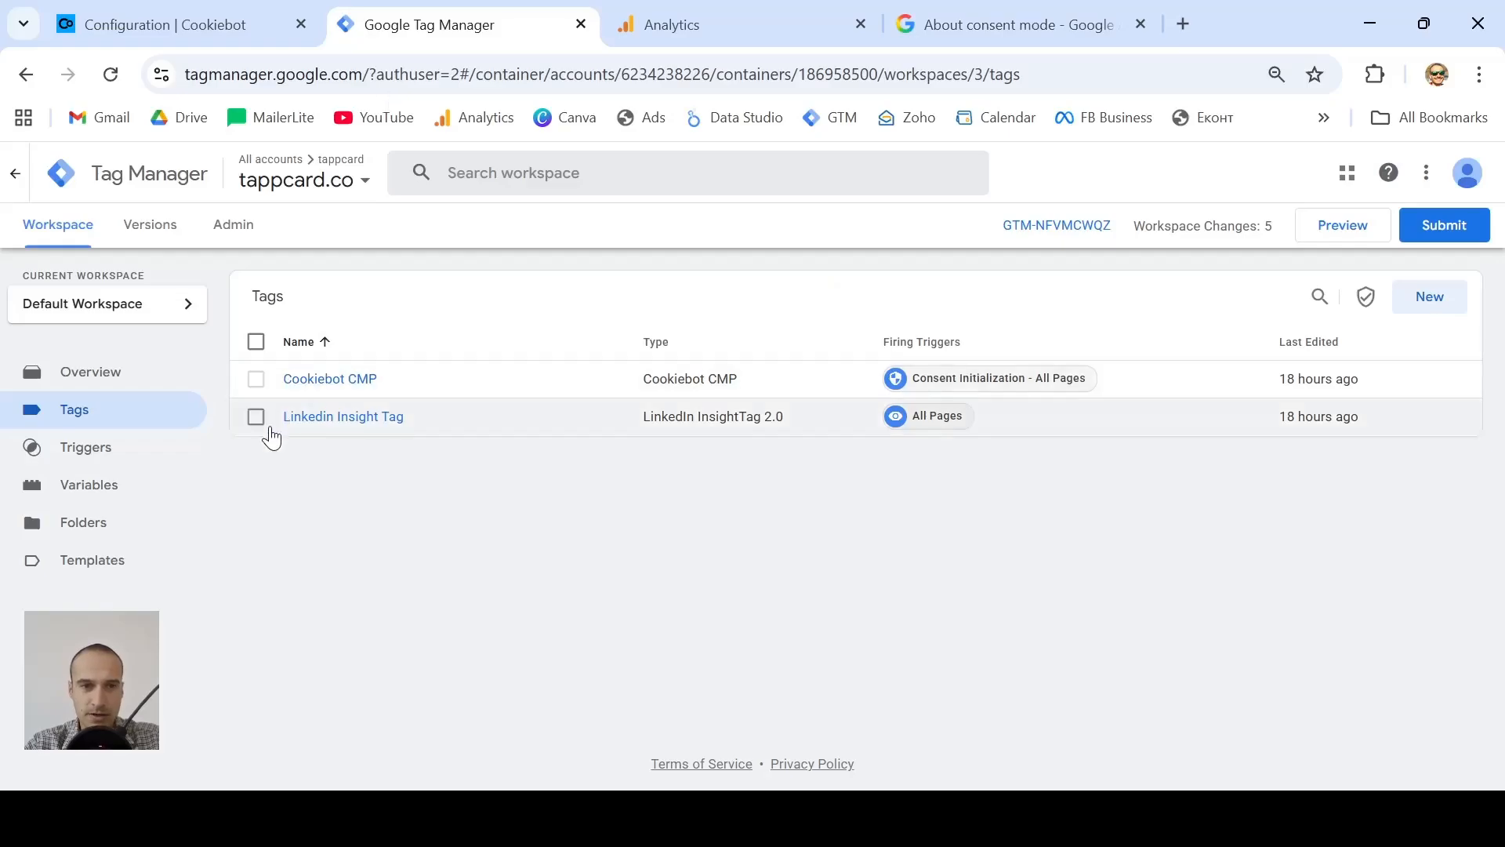
left_click(1428, 302)
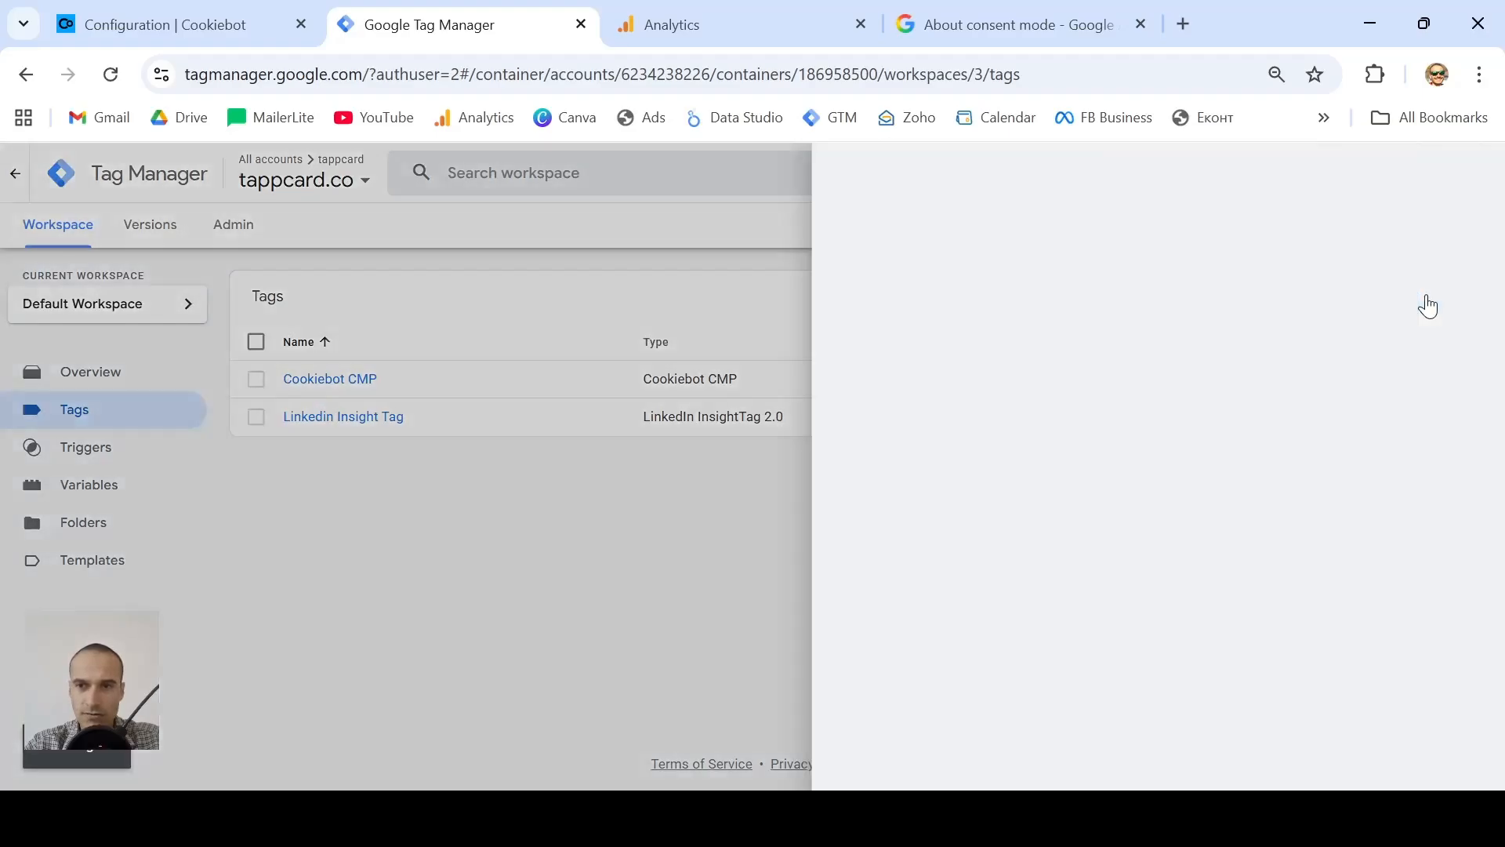
left_click(430, 177)
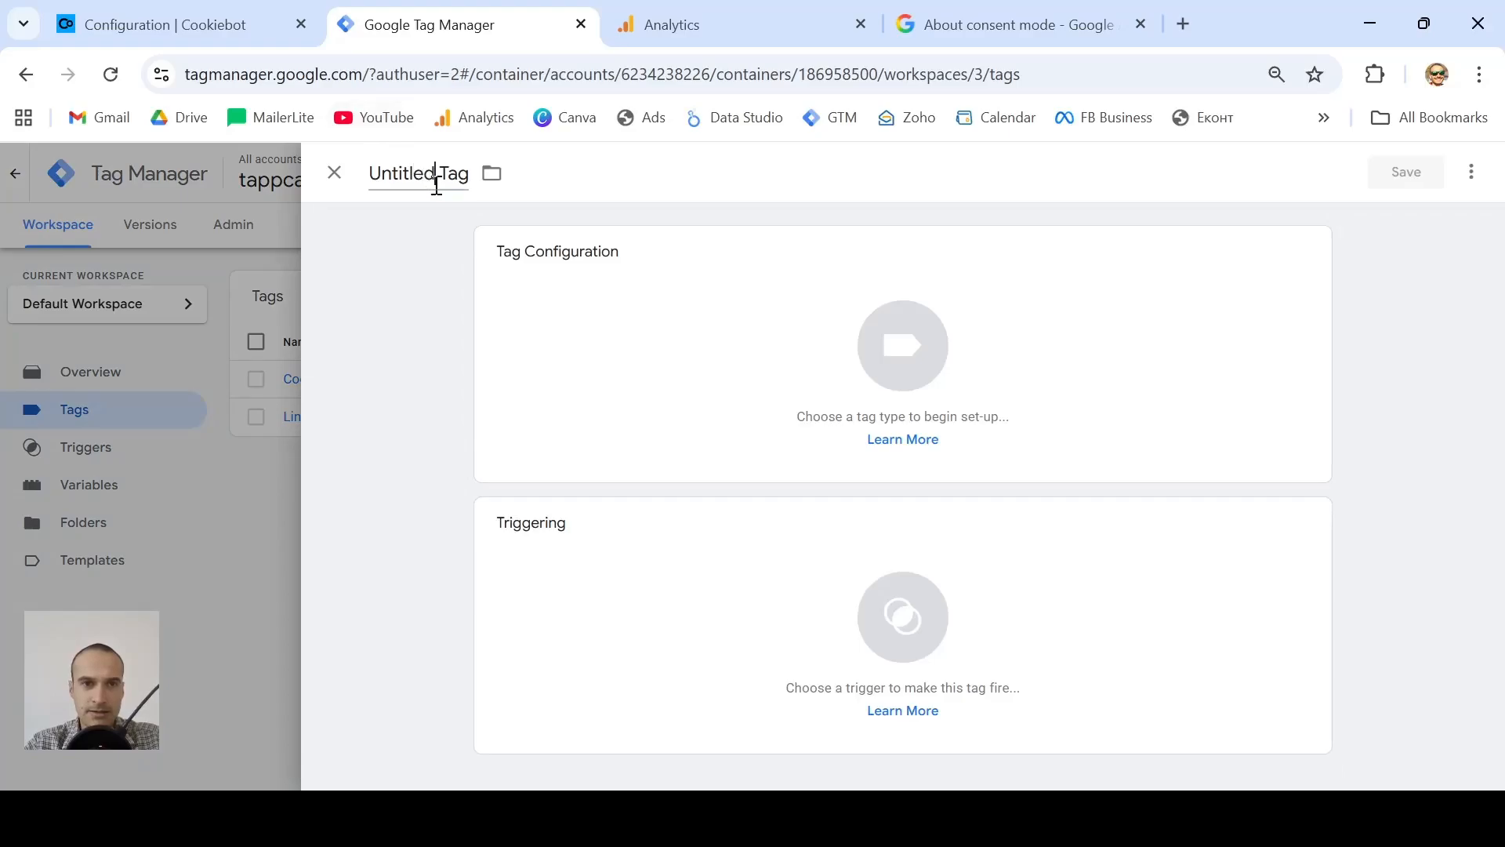
key("ctrl+a")
type("GA$")
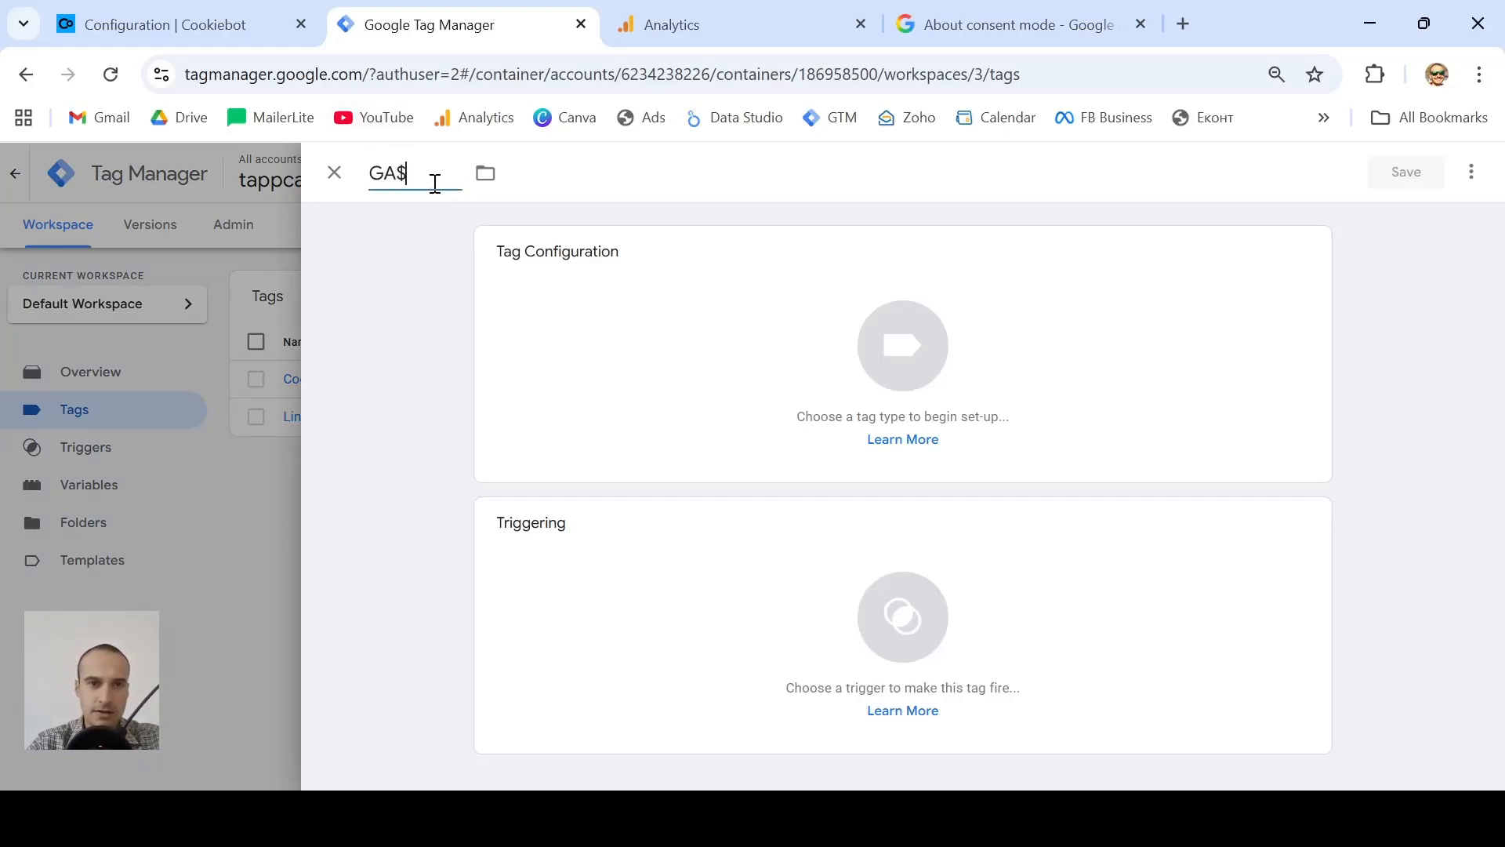
type("4 Config")
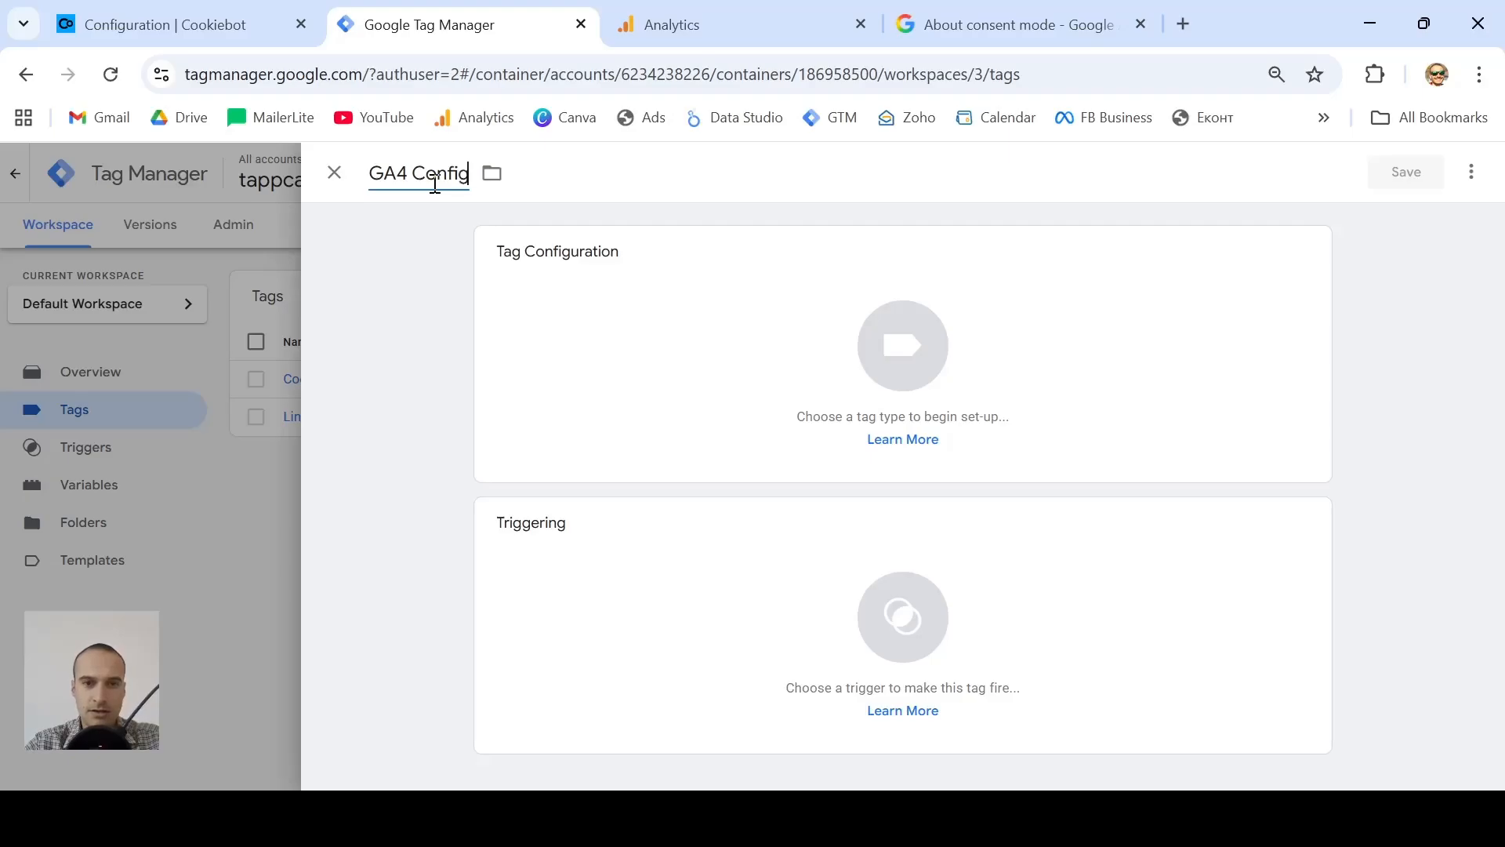
- Set the GA4 Config tag type to Google Analytics > Google Tag
left_click(820, 369)
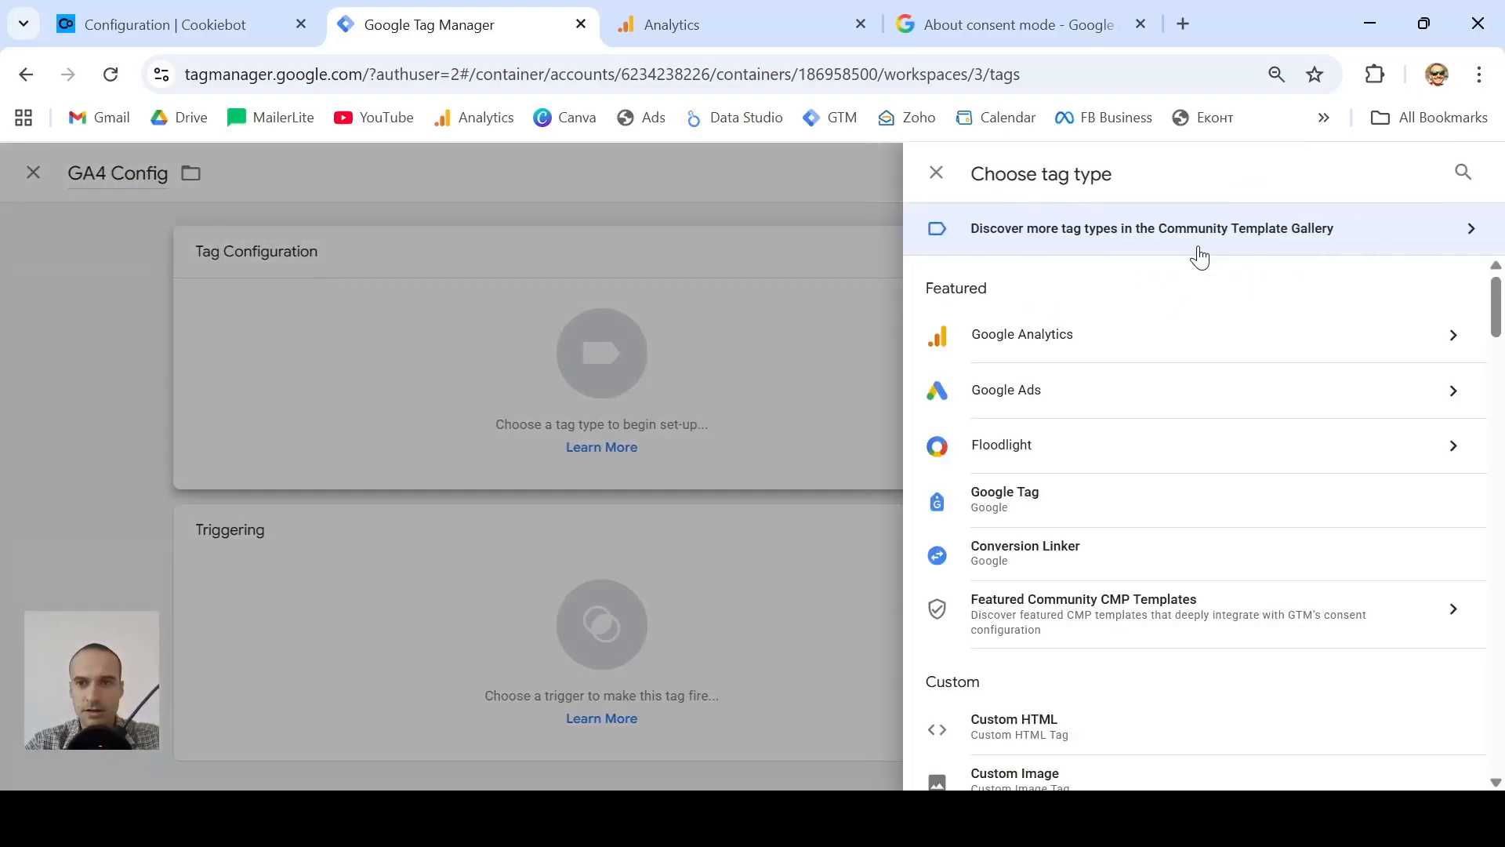
left_click(1185, 349)
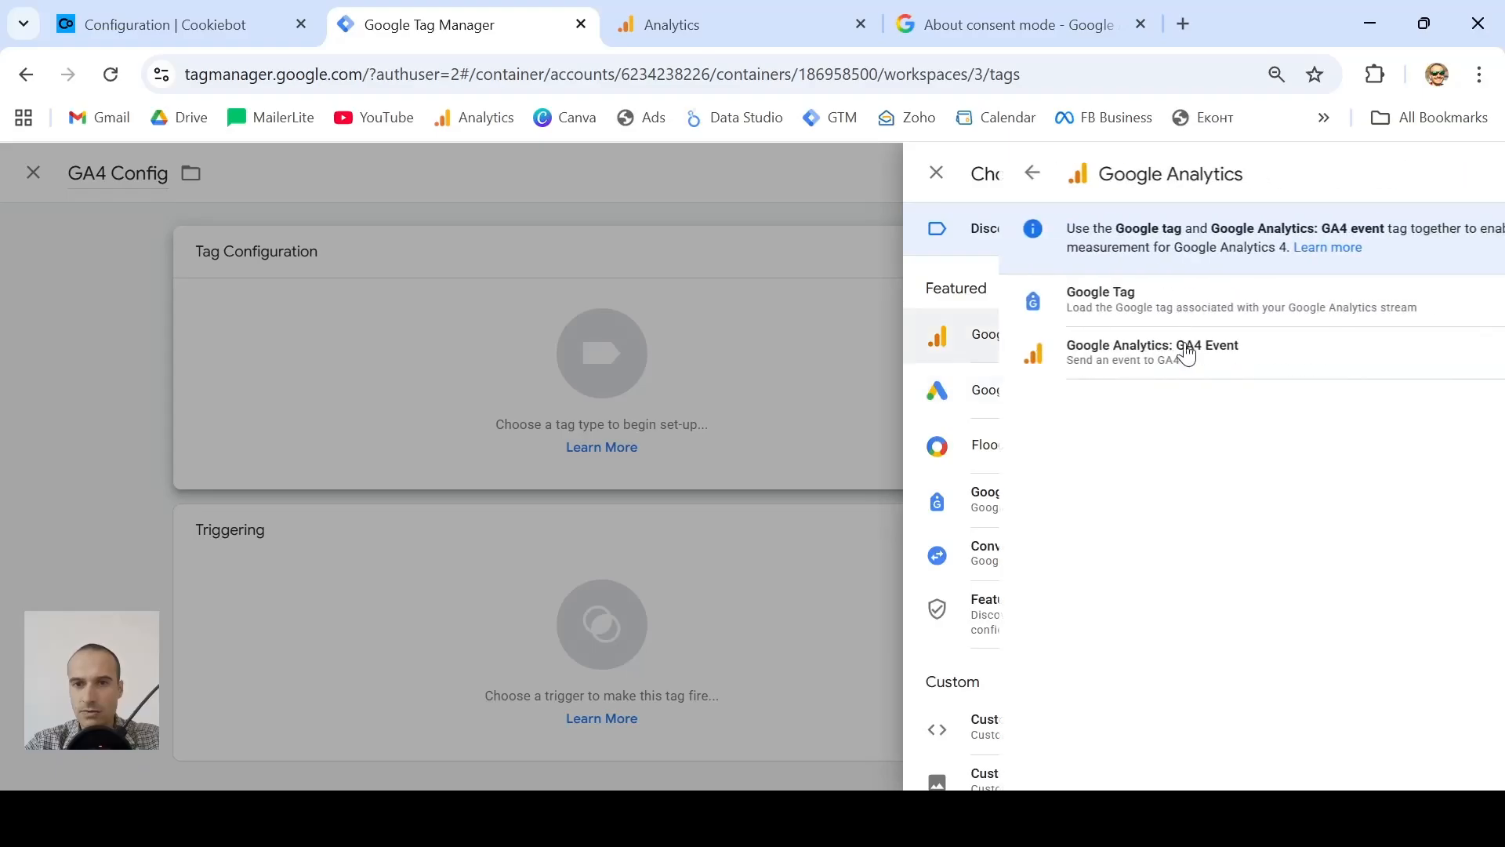
left_click(1100, 311)
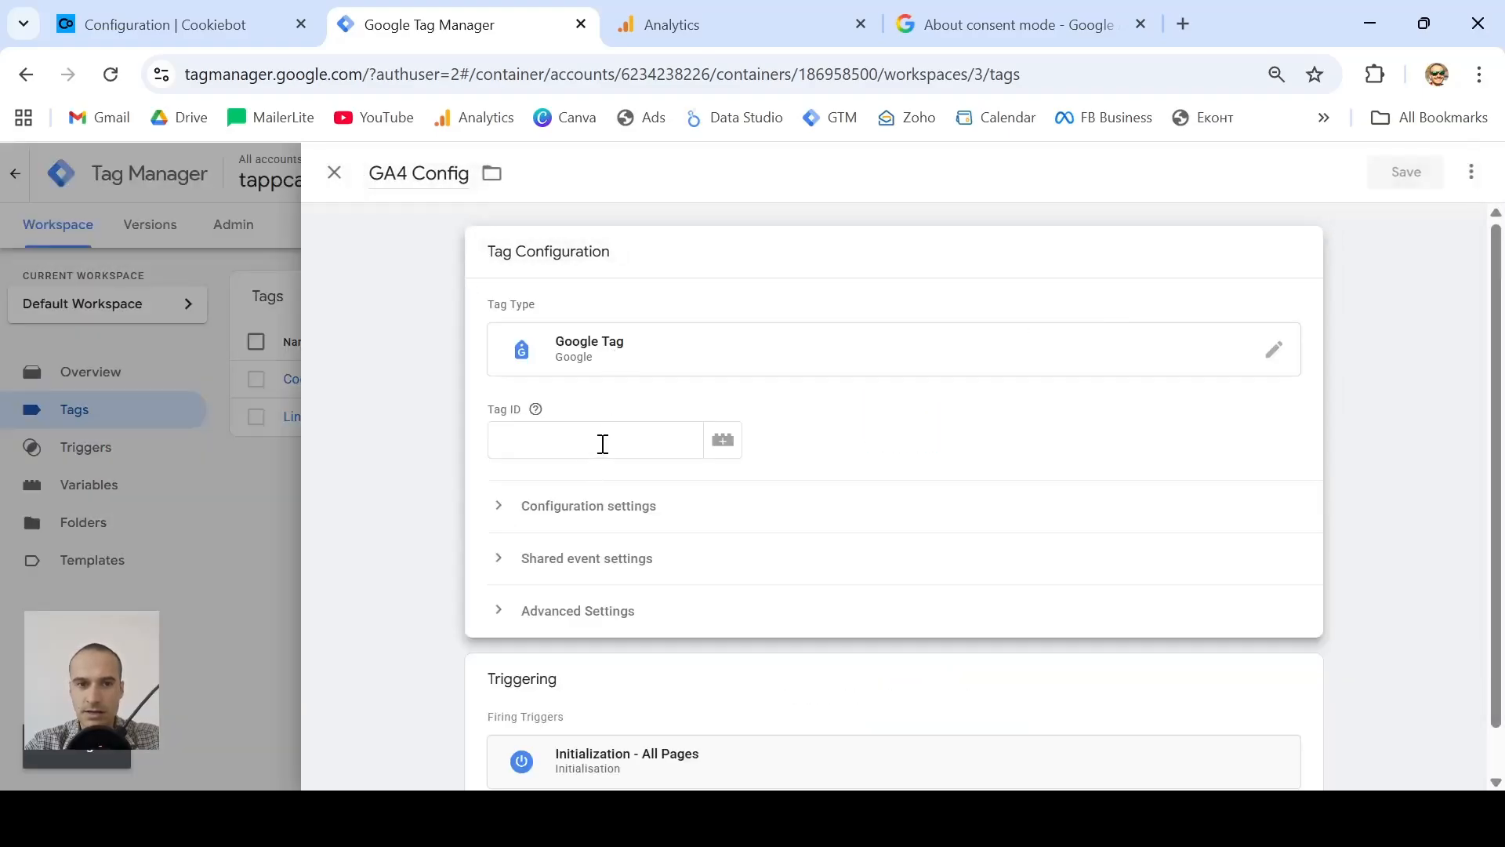
left_click(602, 444)
- Copy the tappcard.co measurement ID G-MKVG4S2TY8 and paste it as the tag's Tag ID
left_click(705, 15)
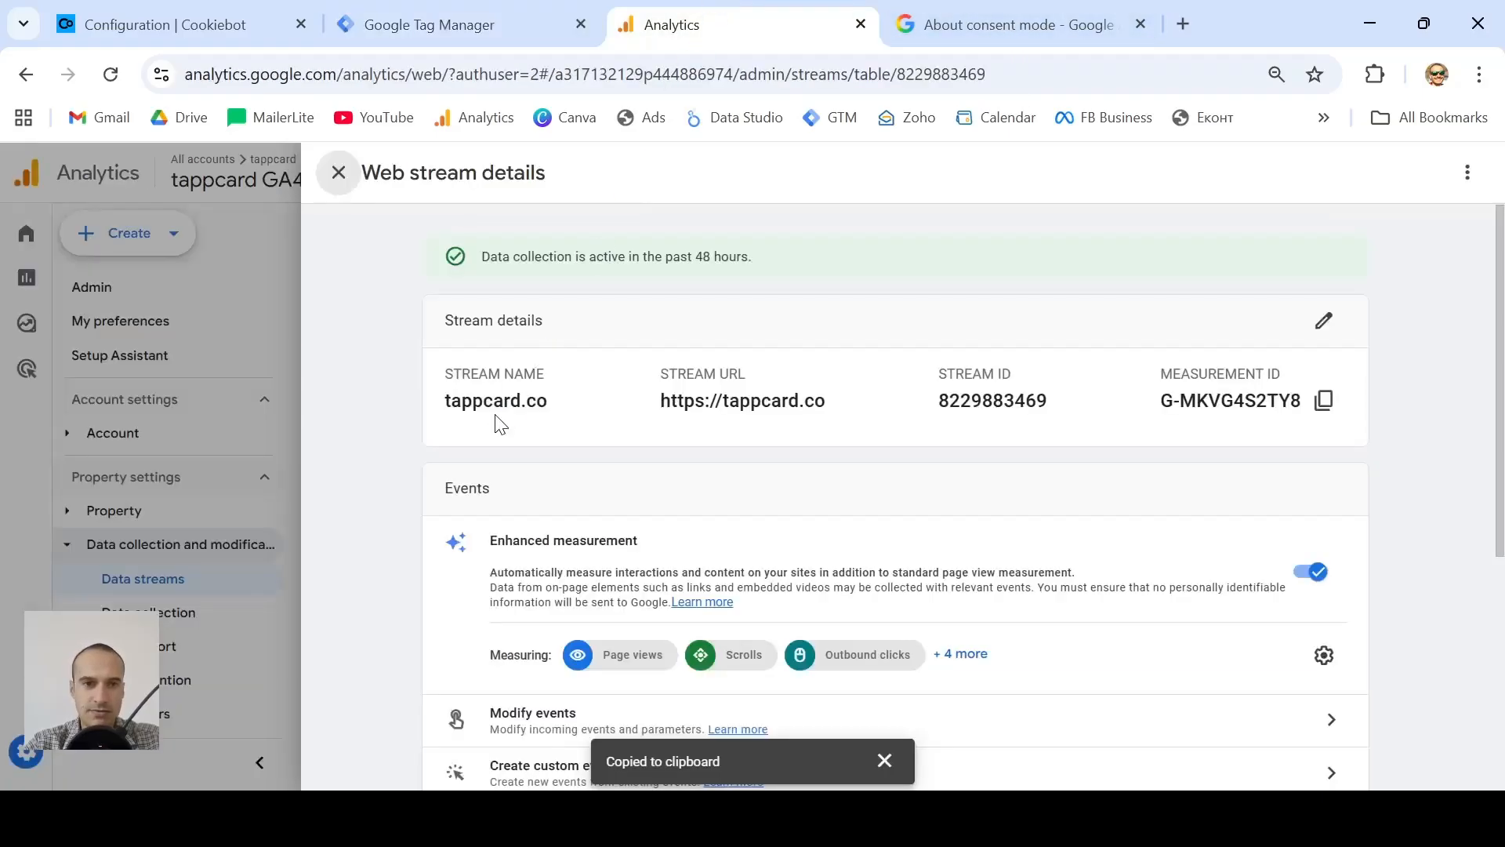
left_click(1328, 403)
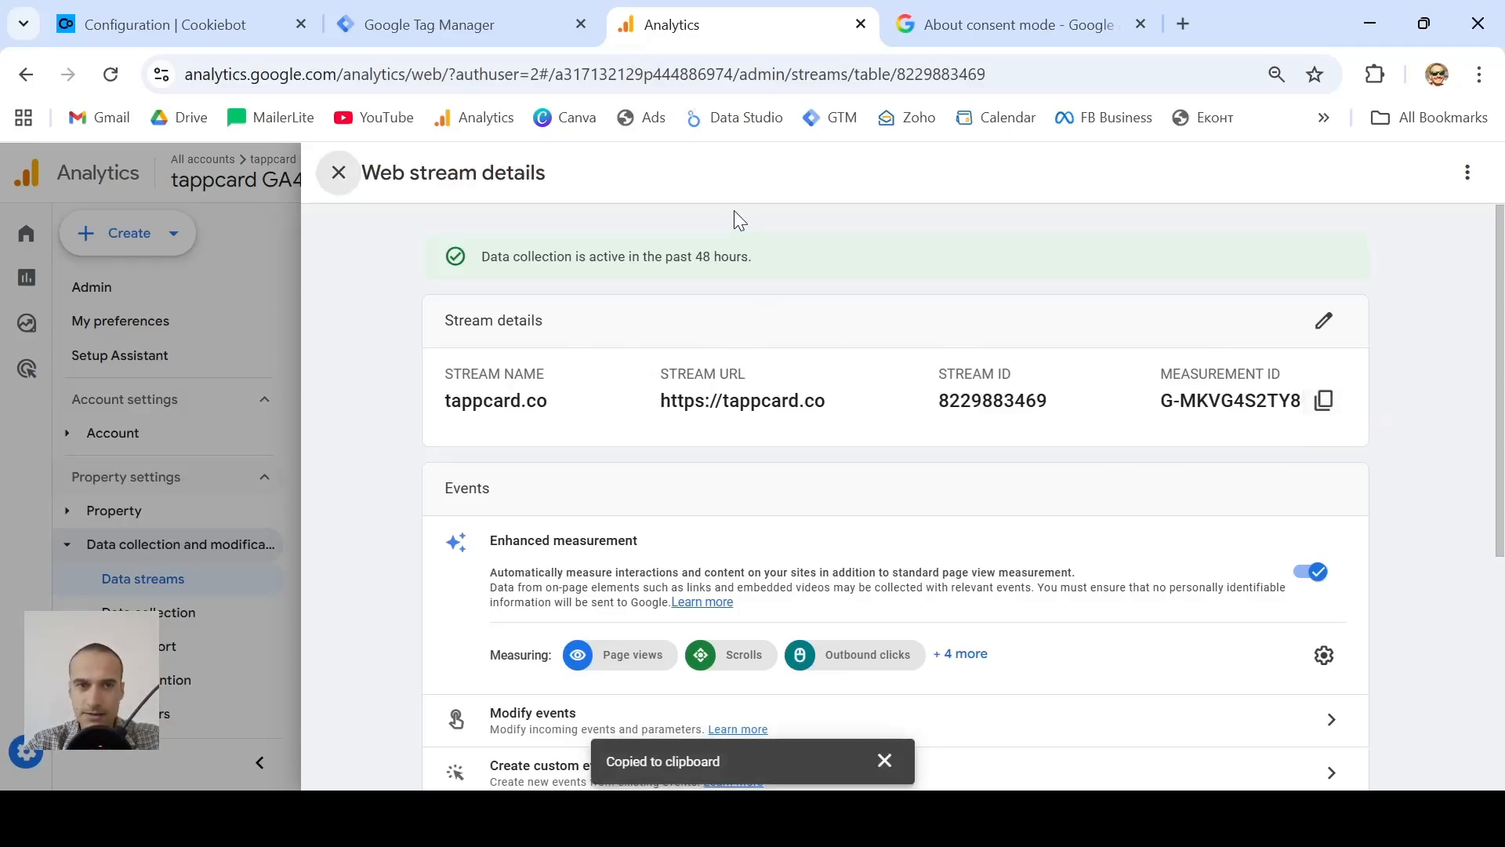
left_click(402, 23)
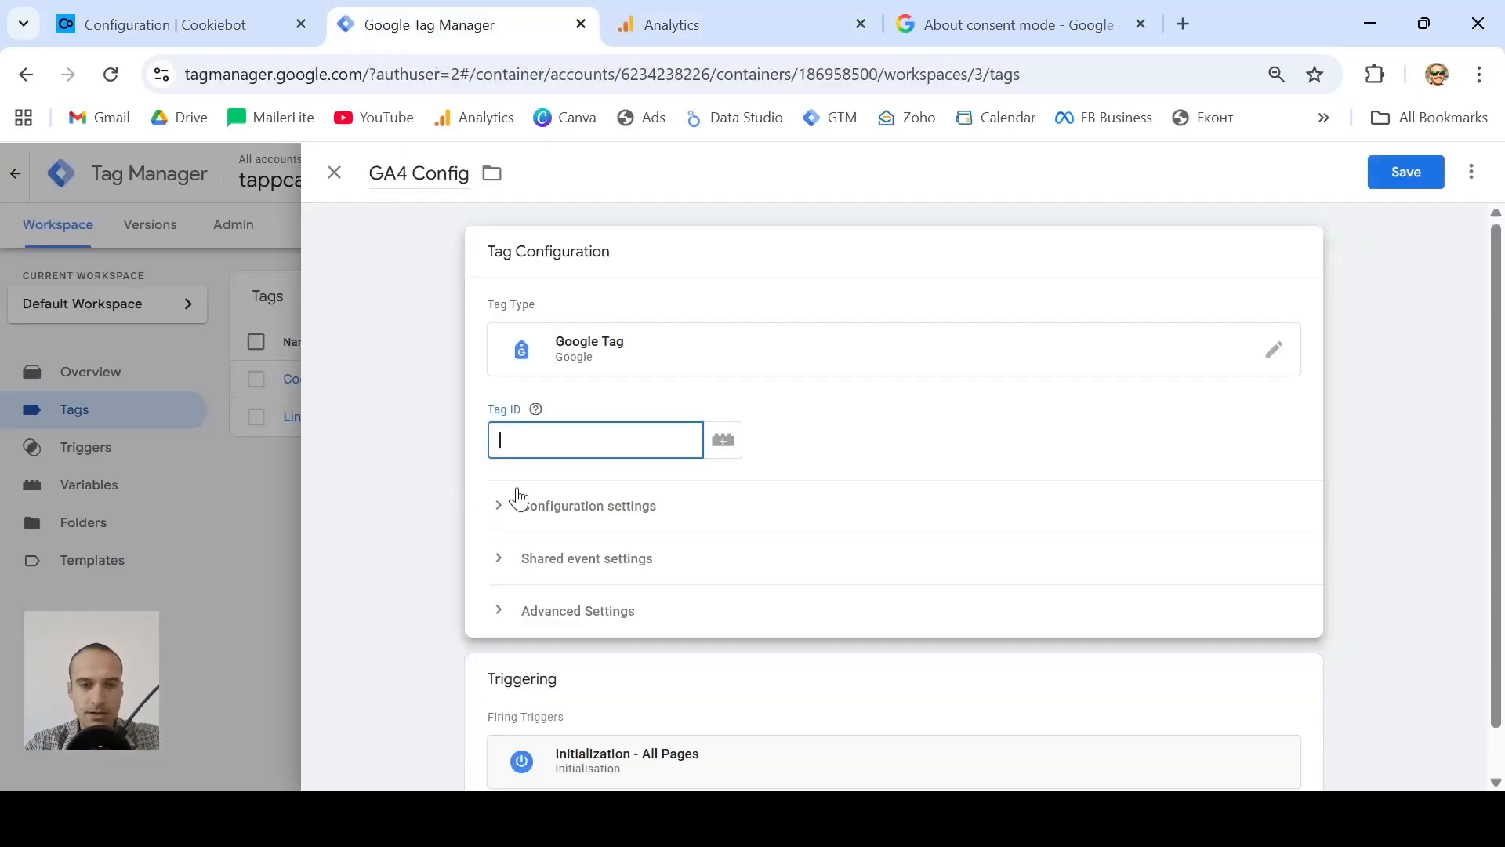
key("ctrl+v")
left_click(762, 413)
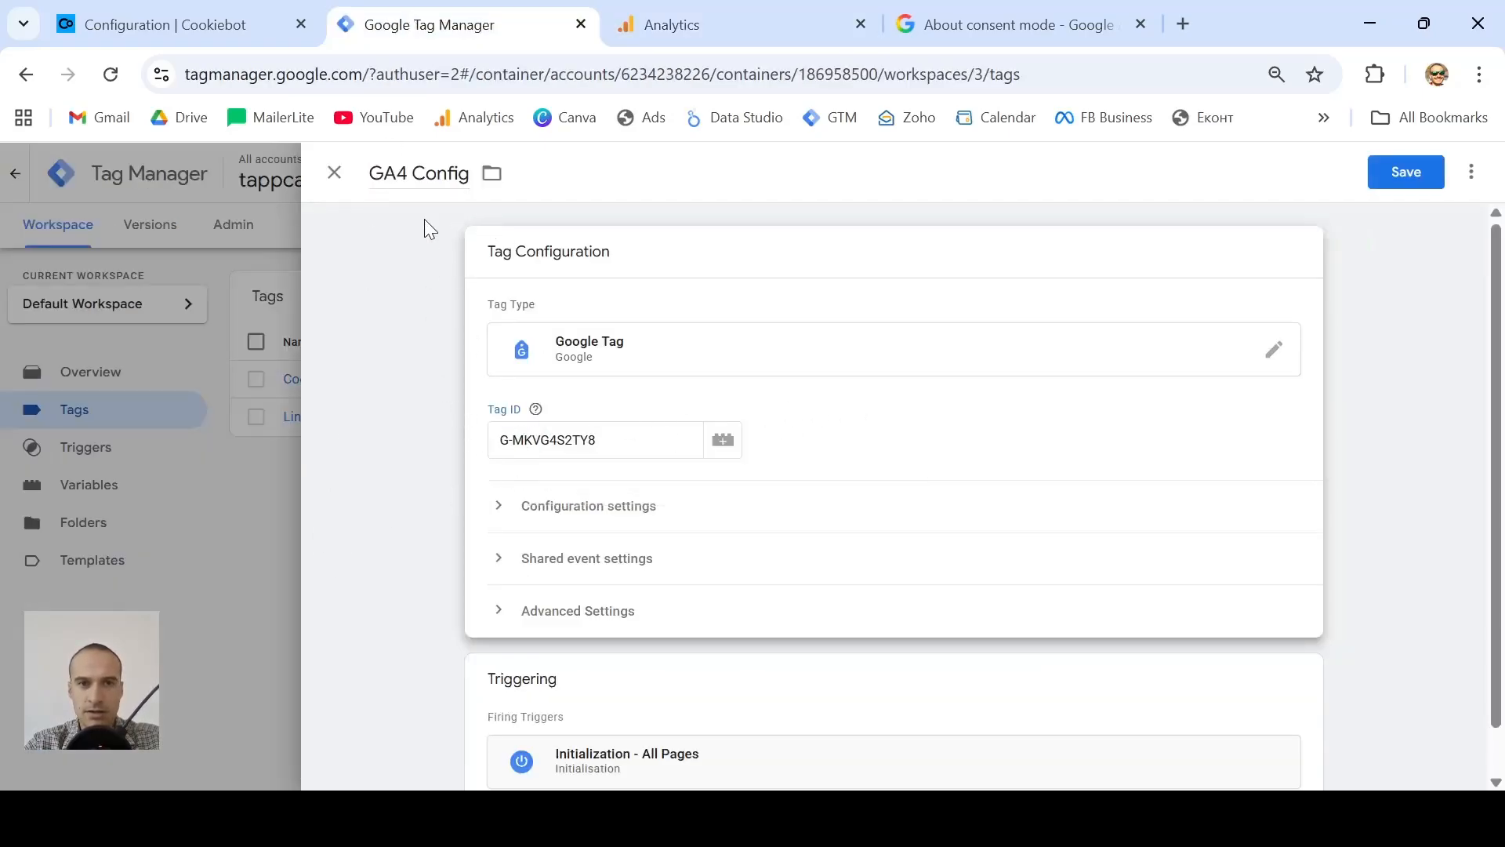
- Recheck the tappcard.co web stream details, then save the GA4 Config tag
left_click(672, 24)
left_click(337, 173)
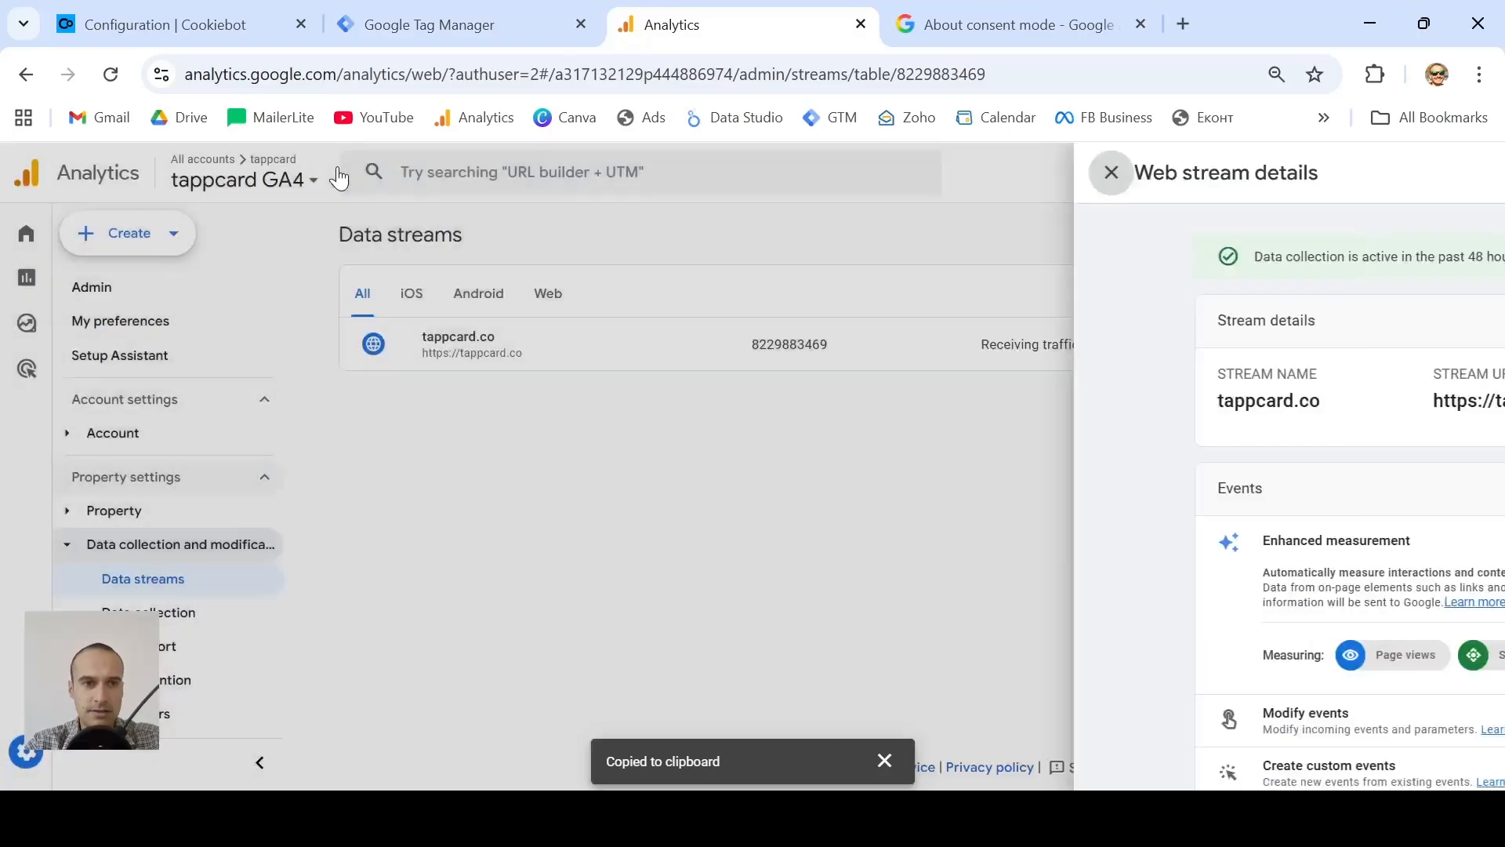
mouse_move(17, 770)
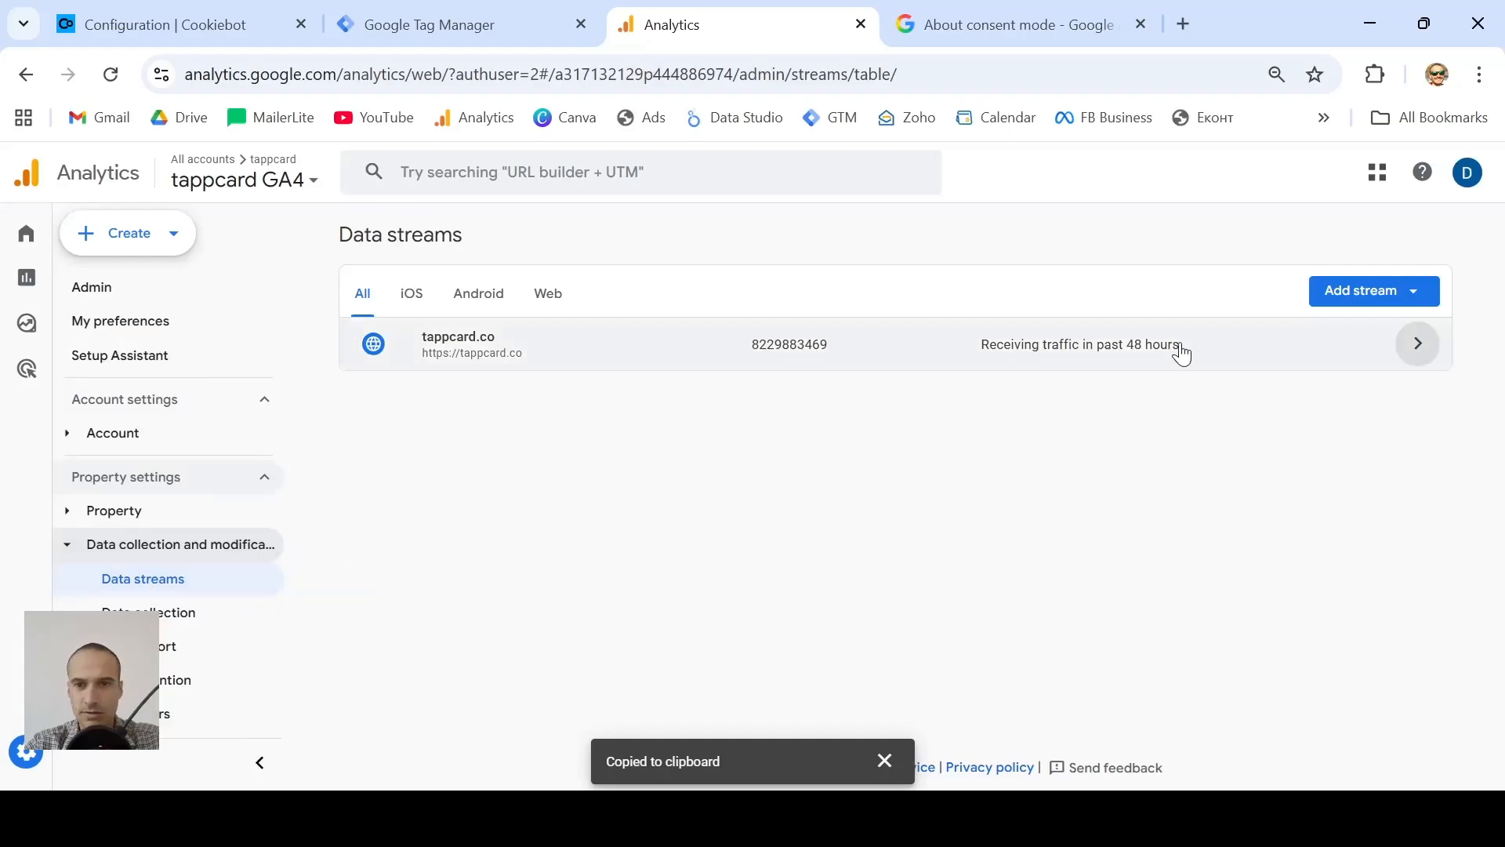
left_click(1418, 343)
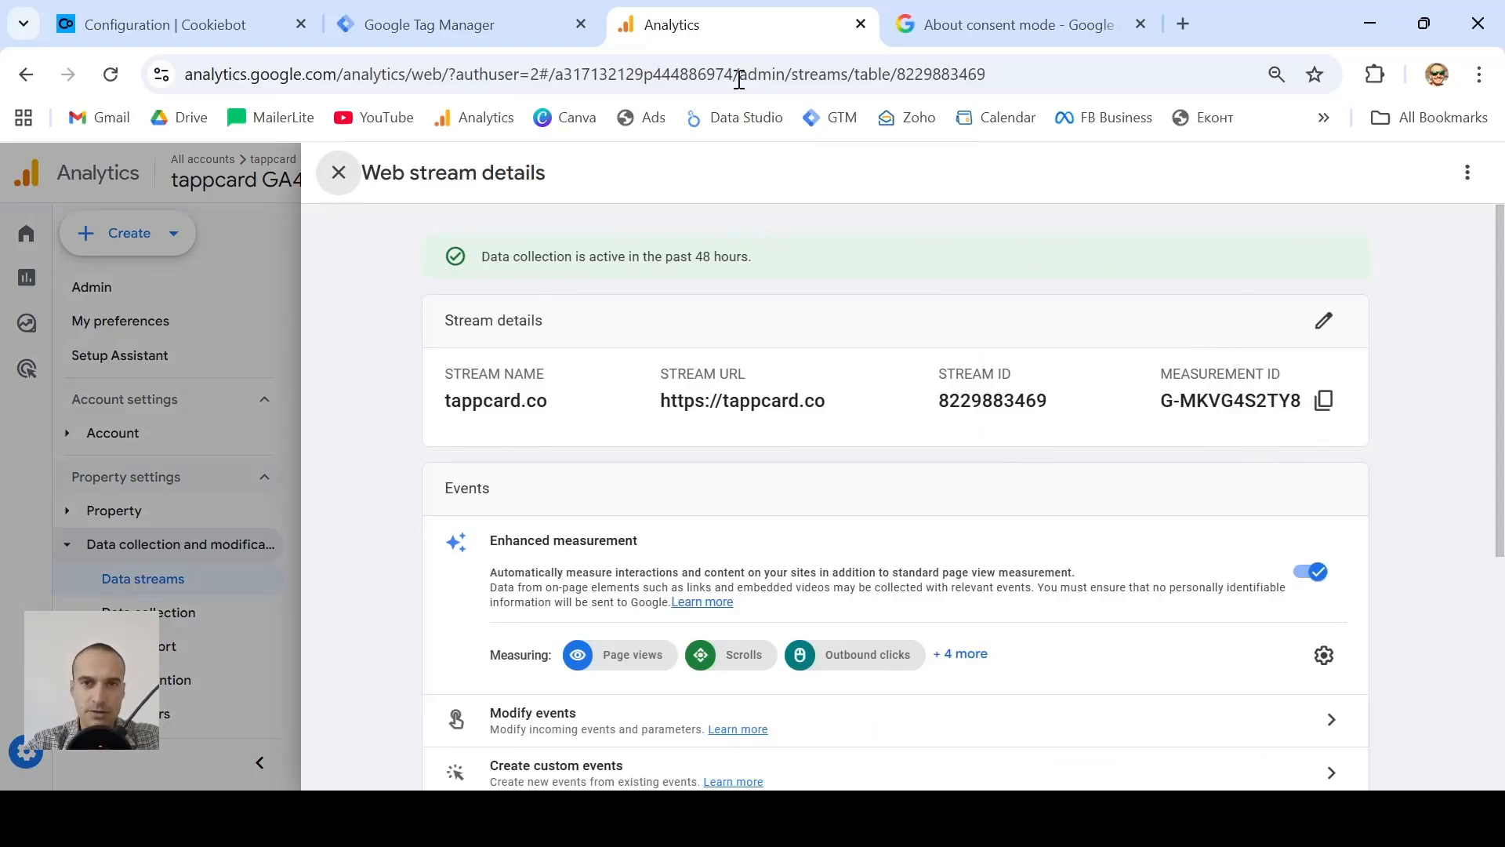
left_click(436, 7)
scroll(682, 492, "down", 1)
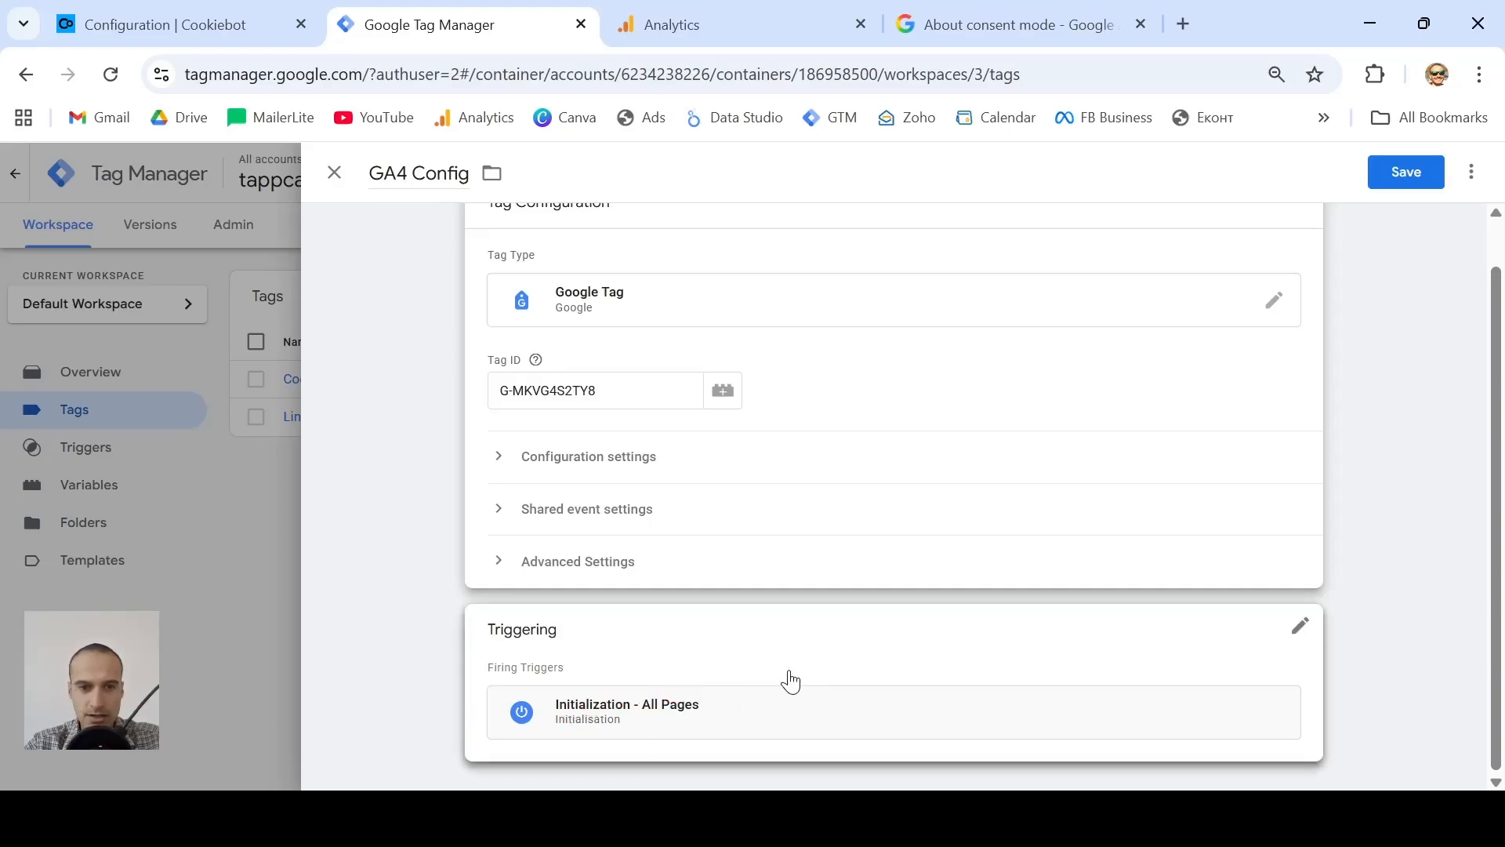
left_click(1408, 172)
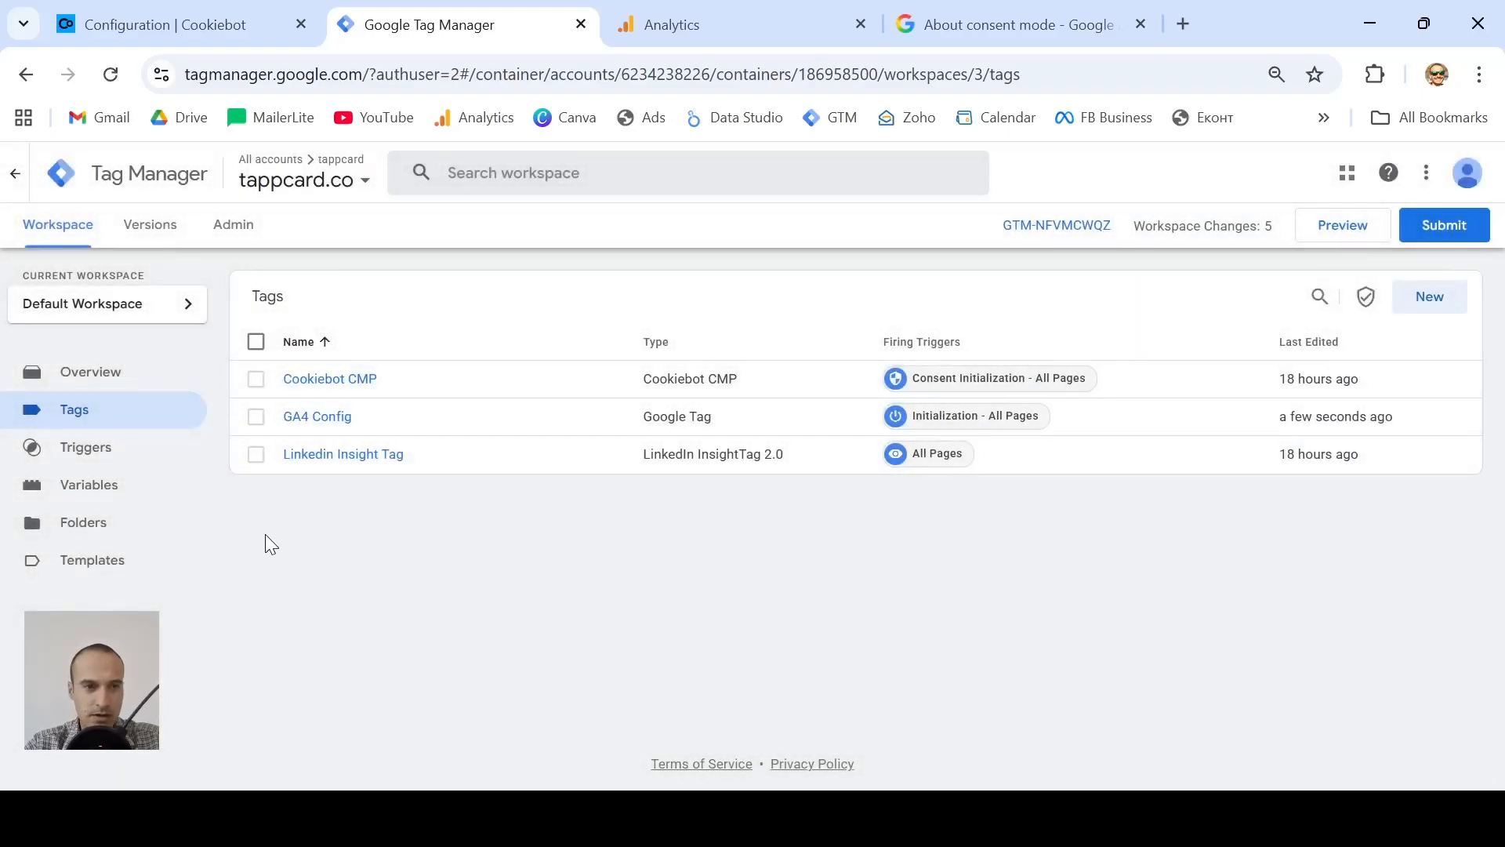
left_click(223, 228)
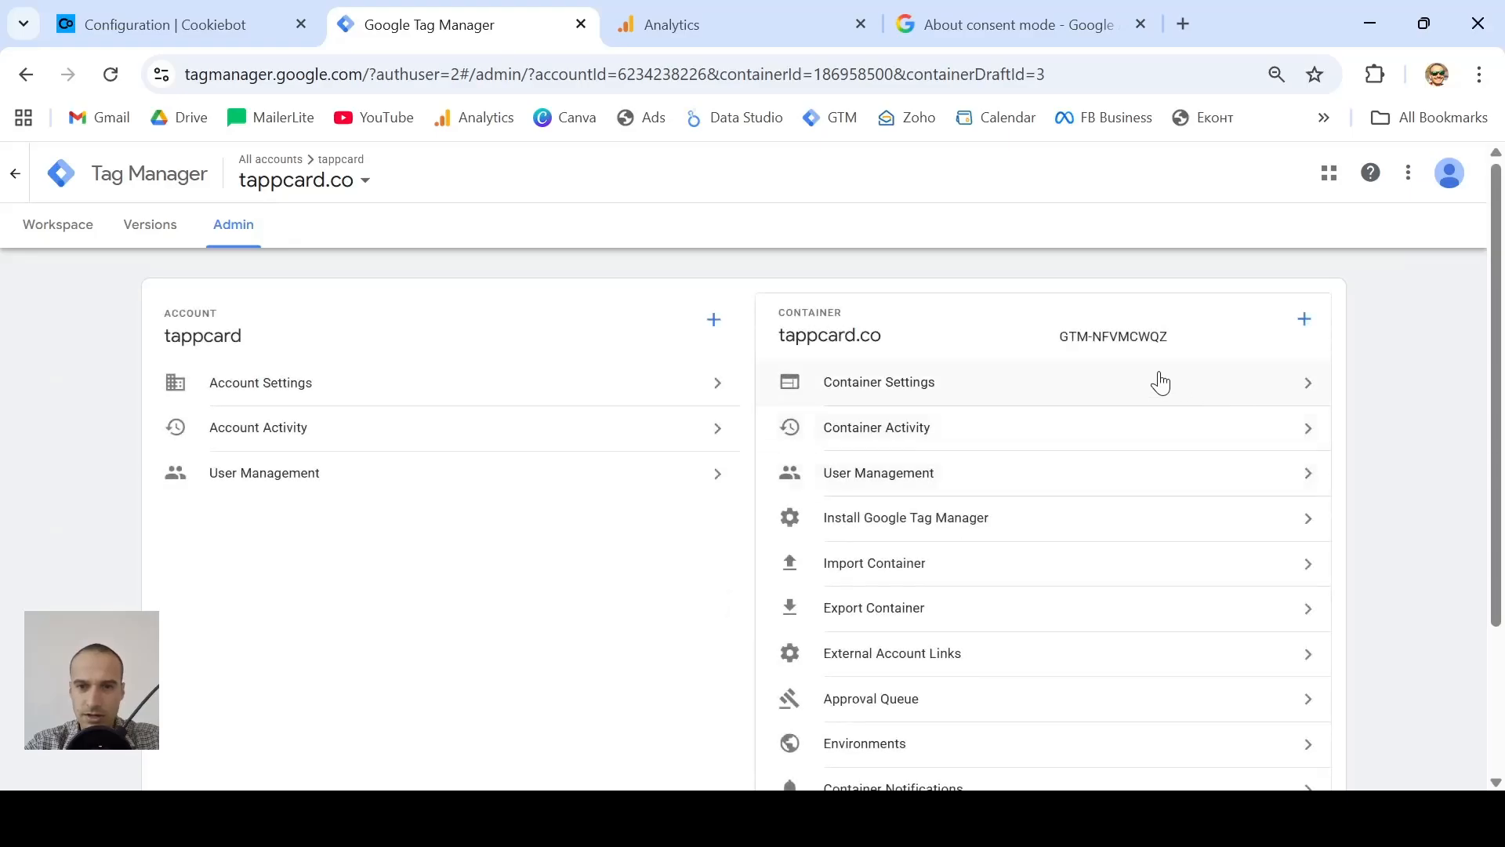
left_click(1117, 383)
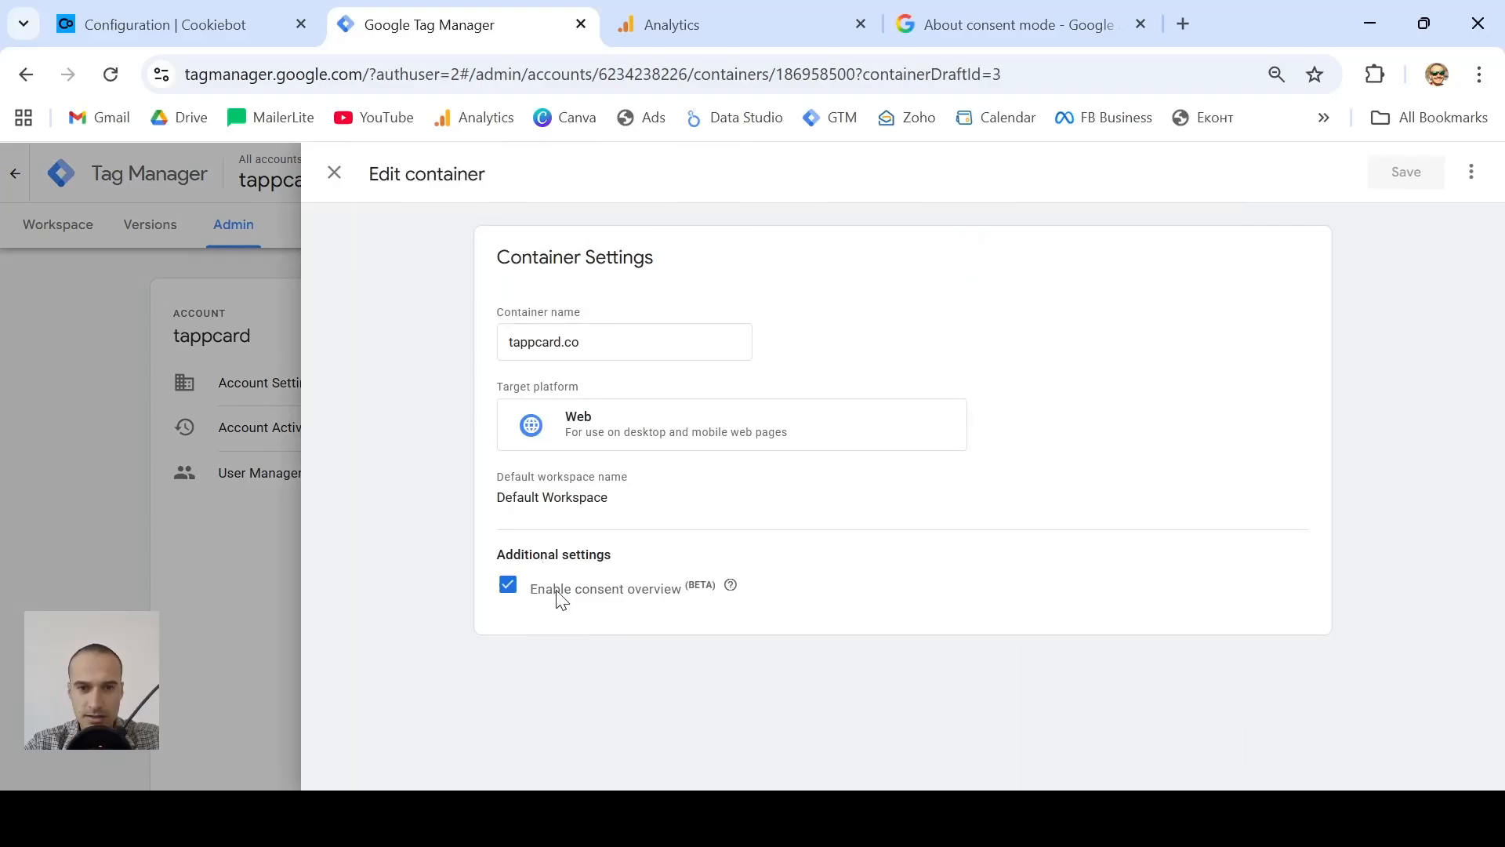
left_click(332, 174)
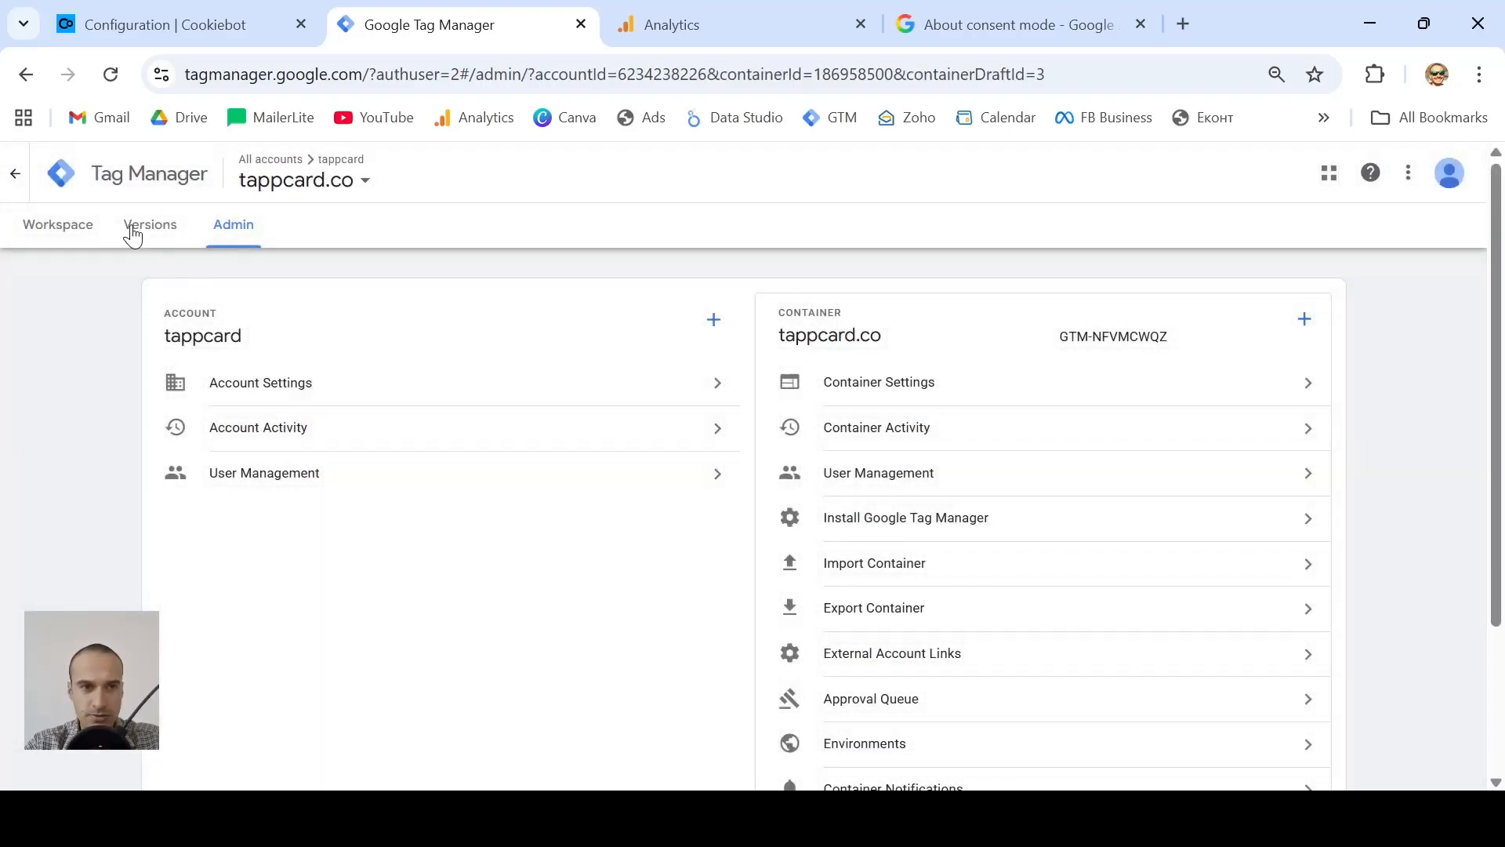
left_click(58, 227)
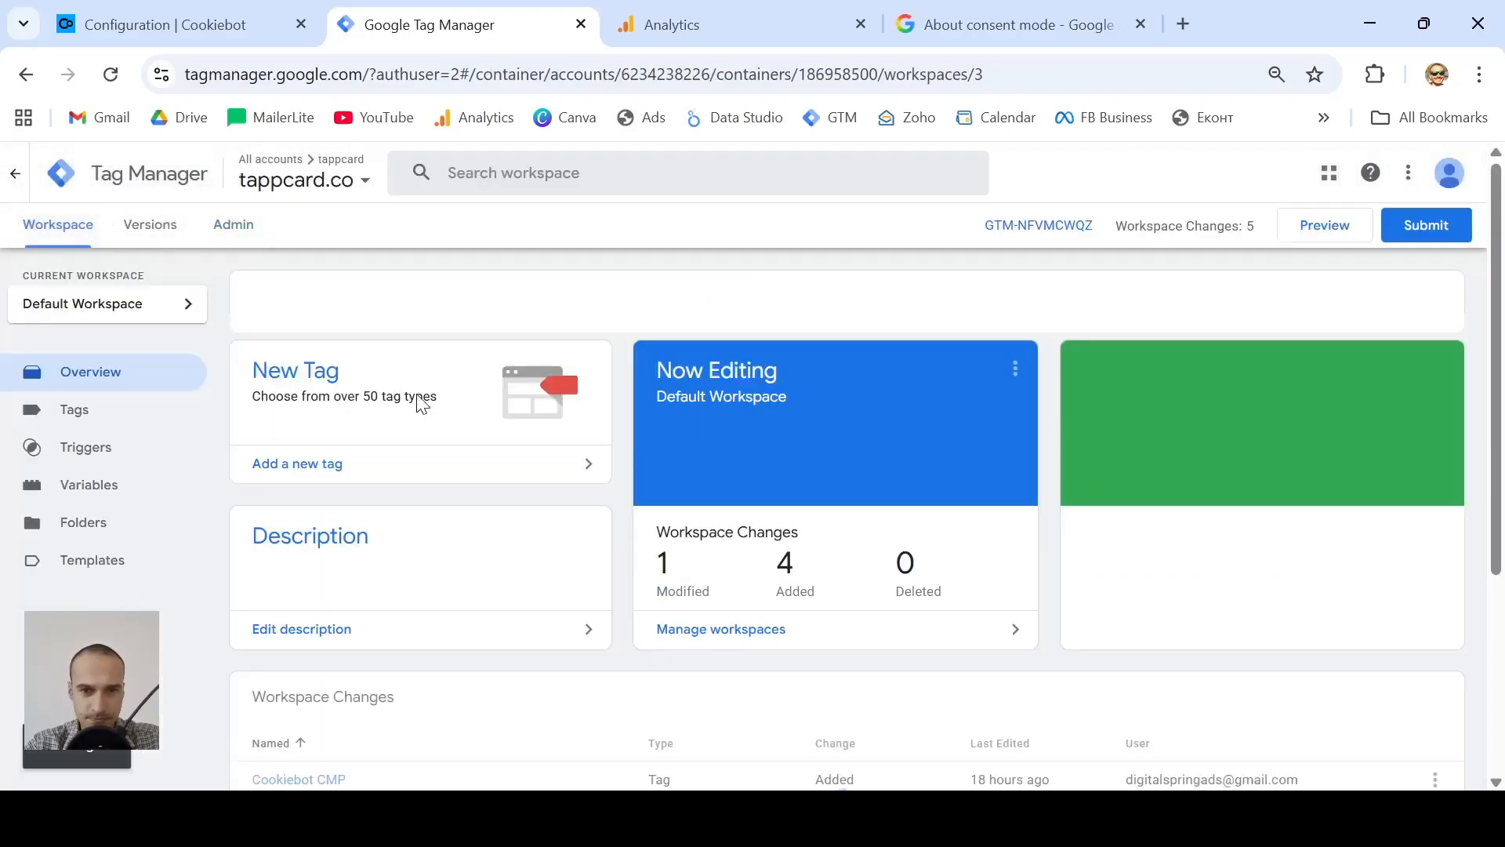
left_click(114, 419)
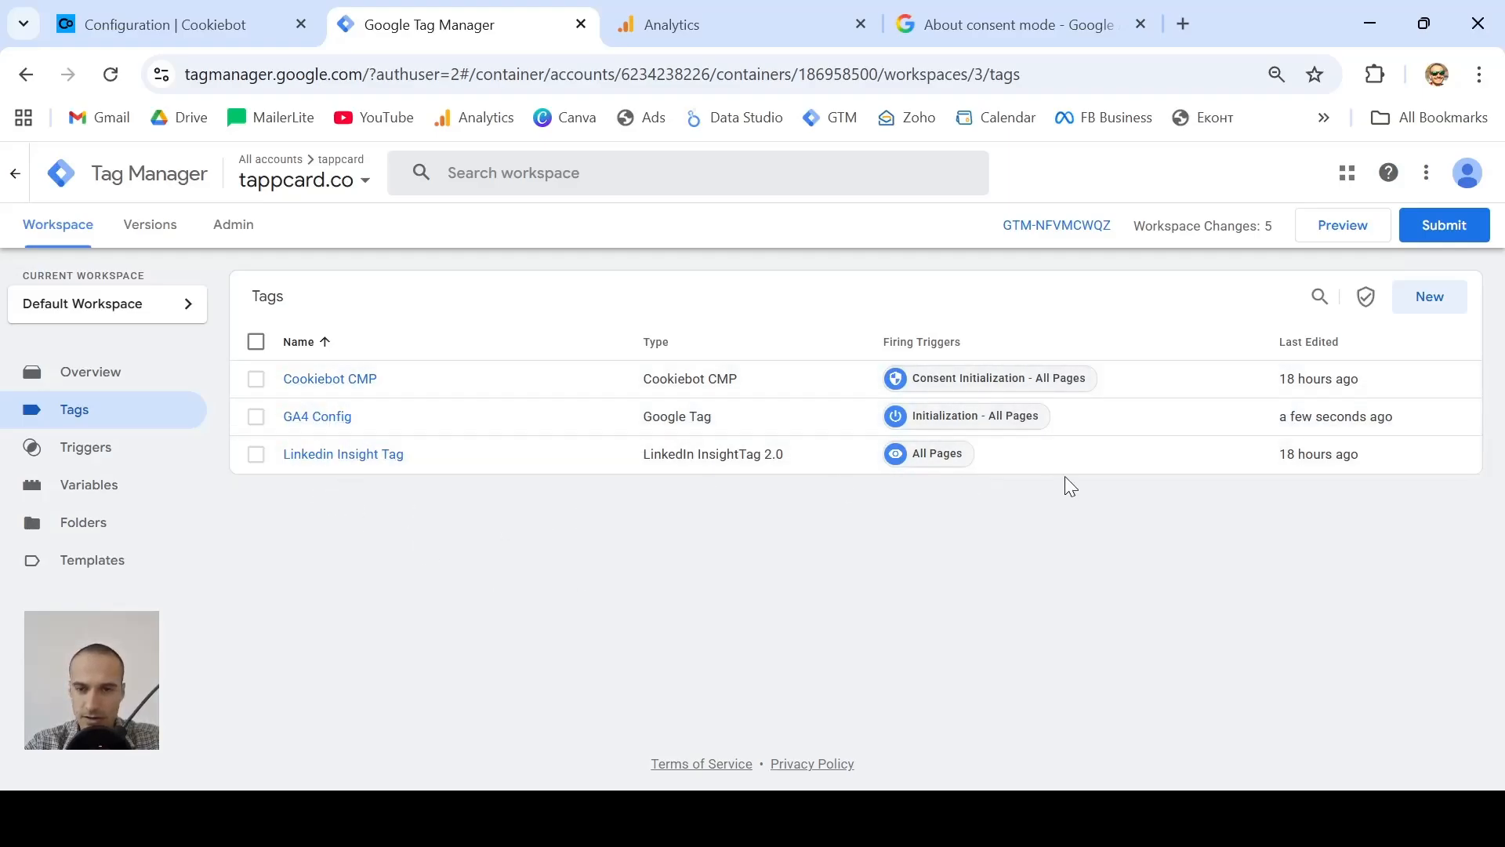
- In the Consent Overview, select GA4 Config under Consent Not Configured and open its consent settings
left_click(1365, 300)
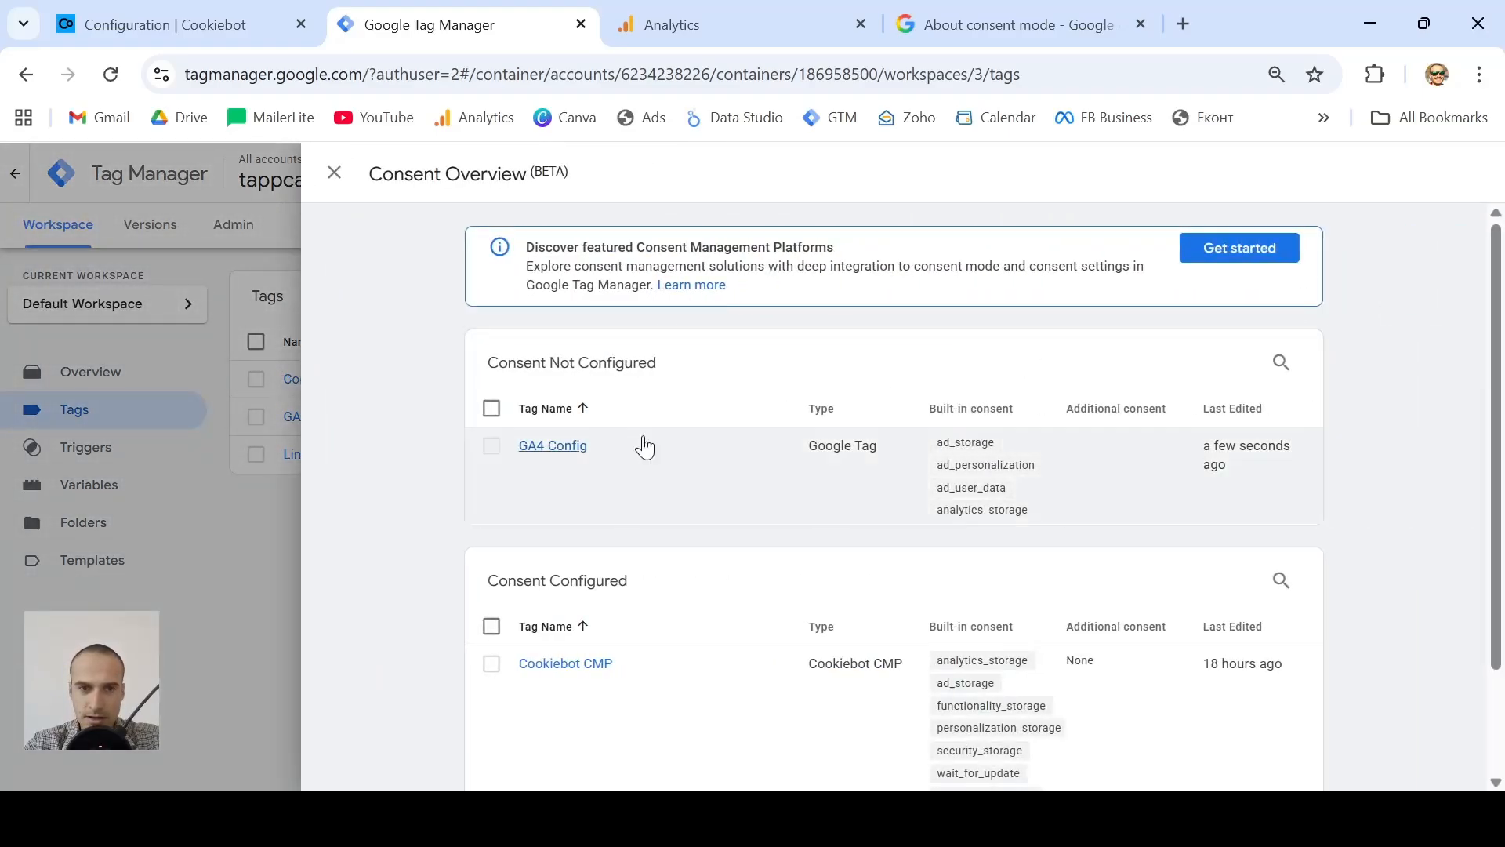
scroll(577, 453, "down", 2)
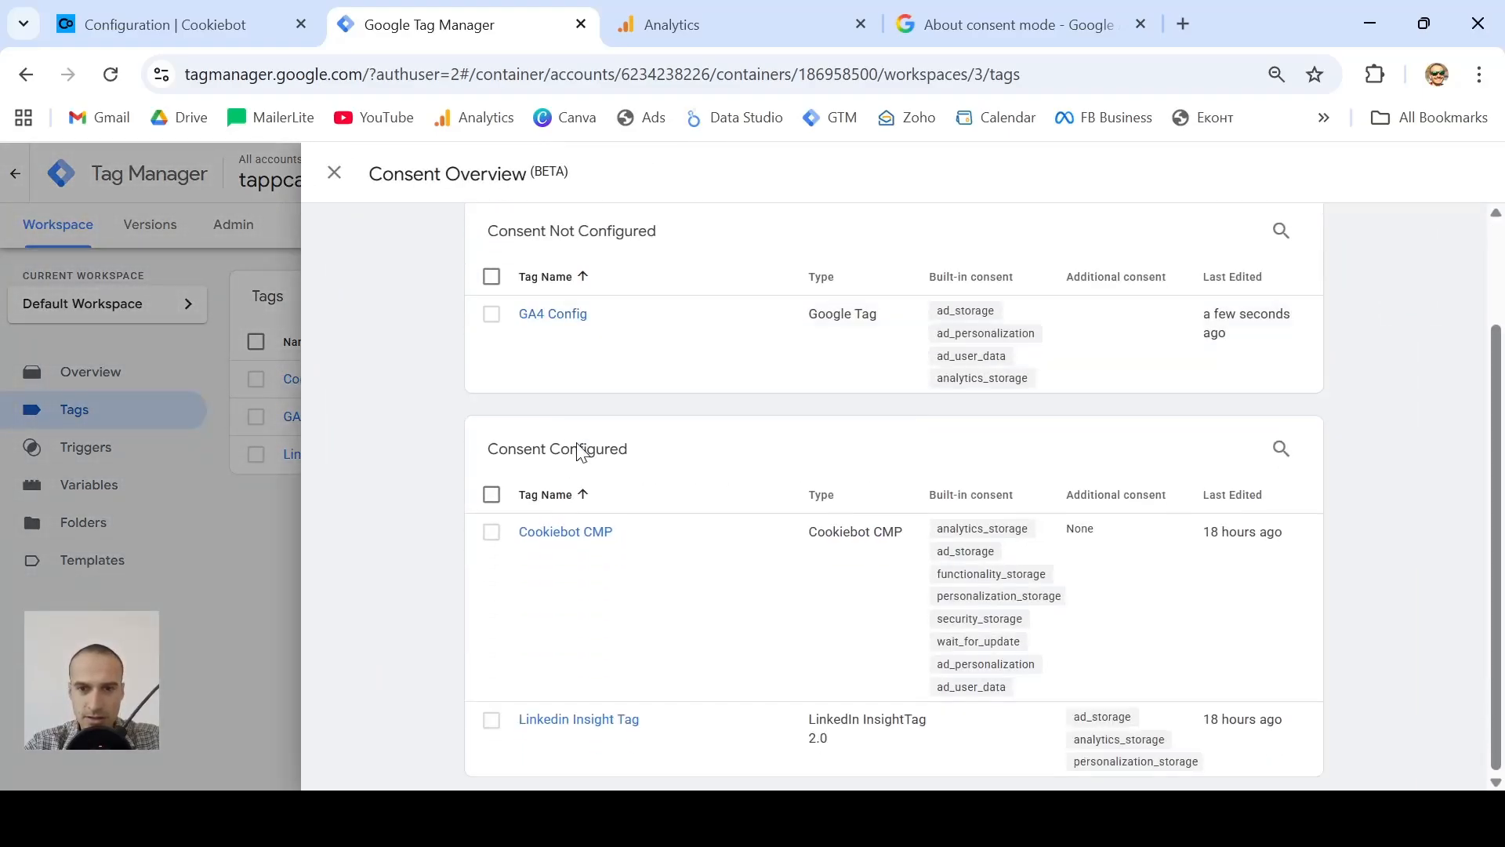
scroll(629, 675, "up", 1)
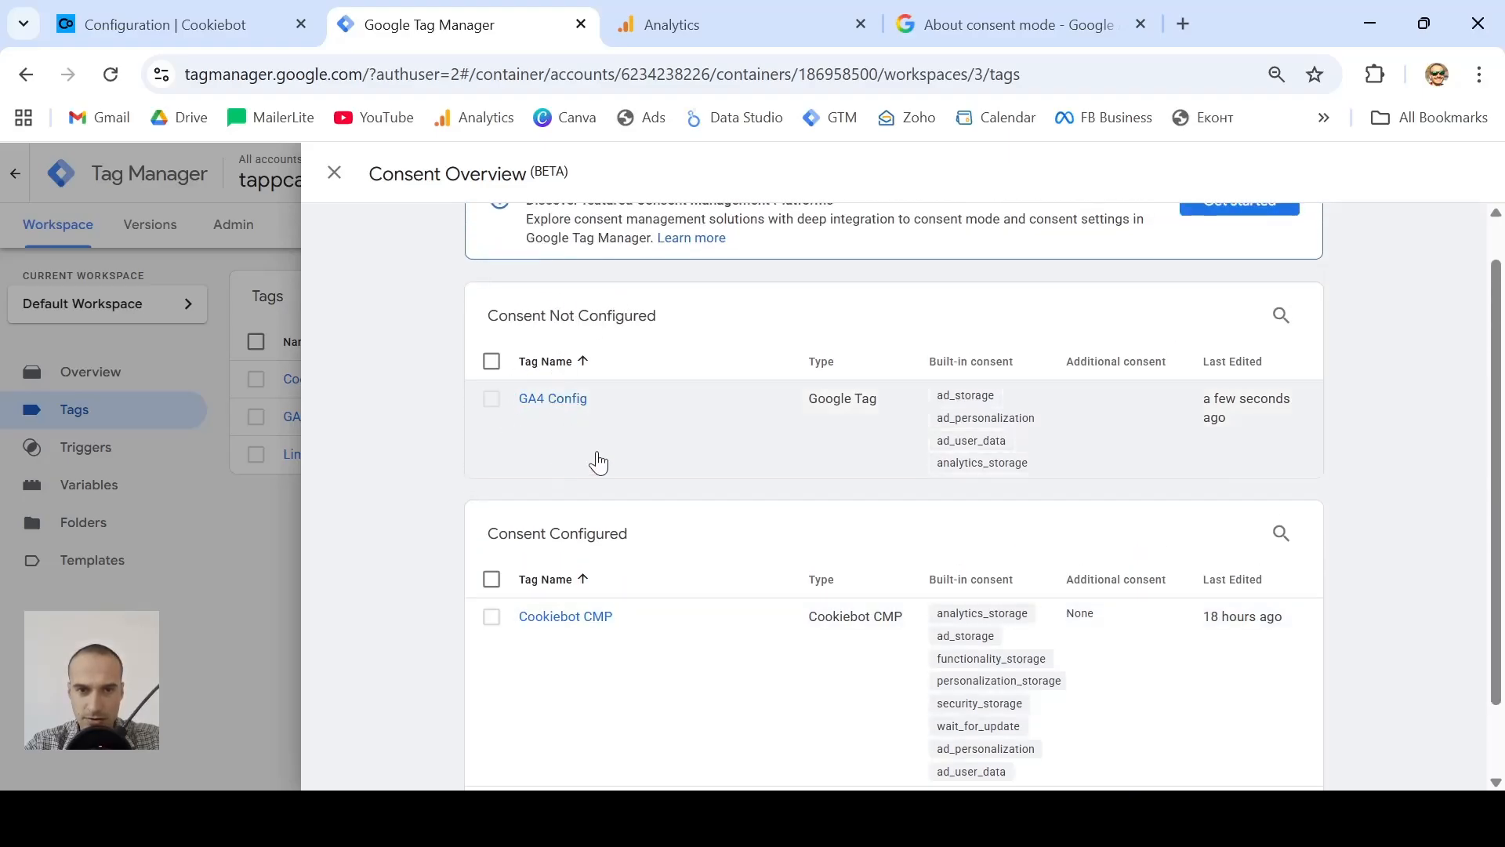
left_click(491, 398)
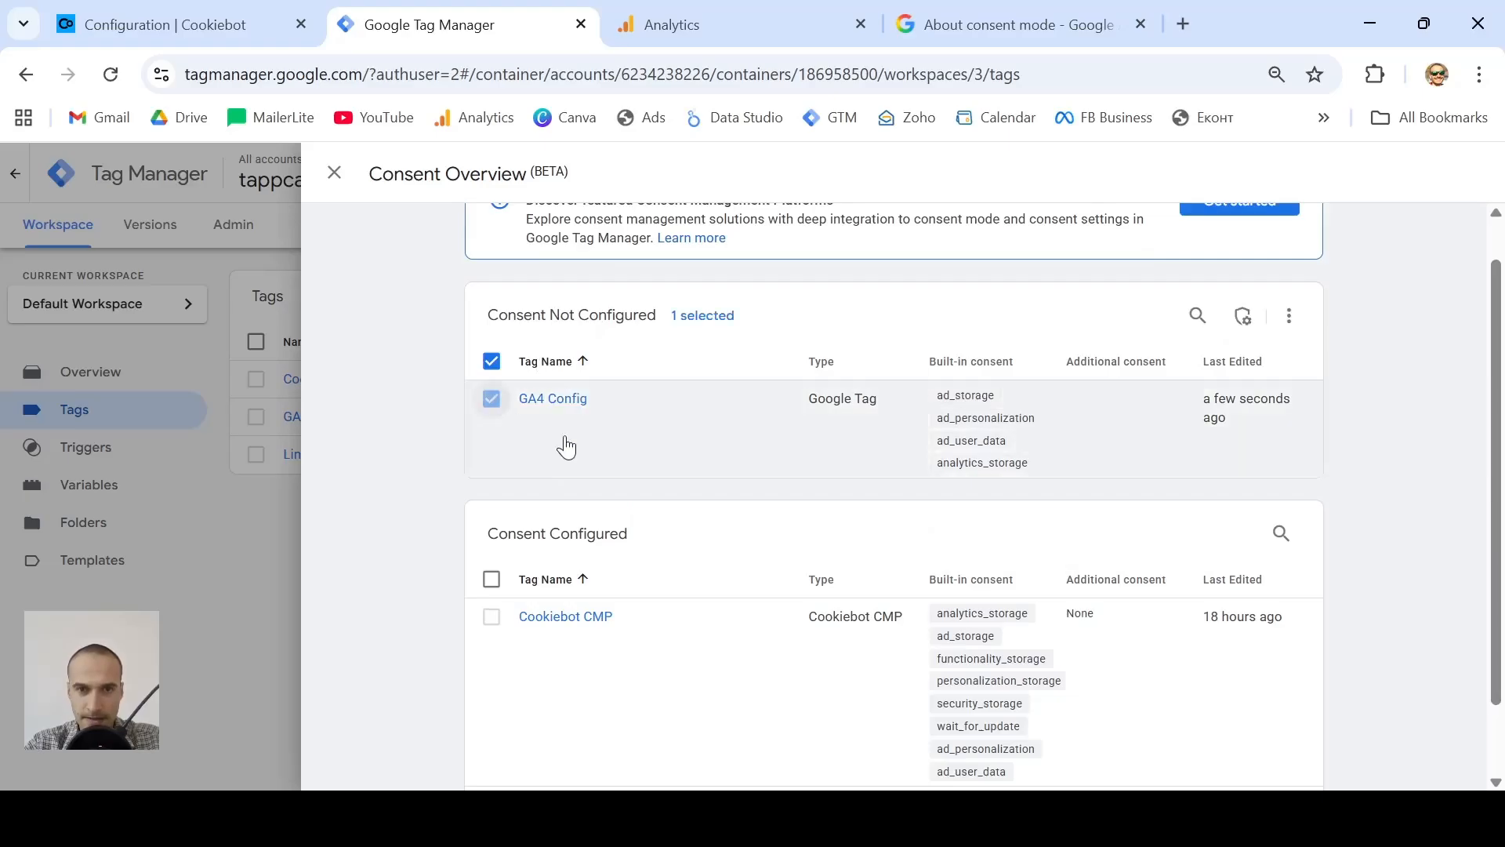
left_click(553, 398)
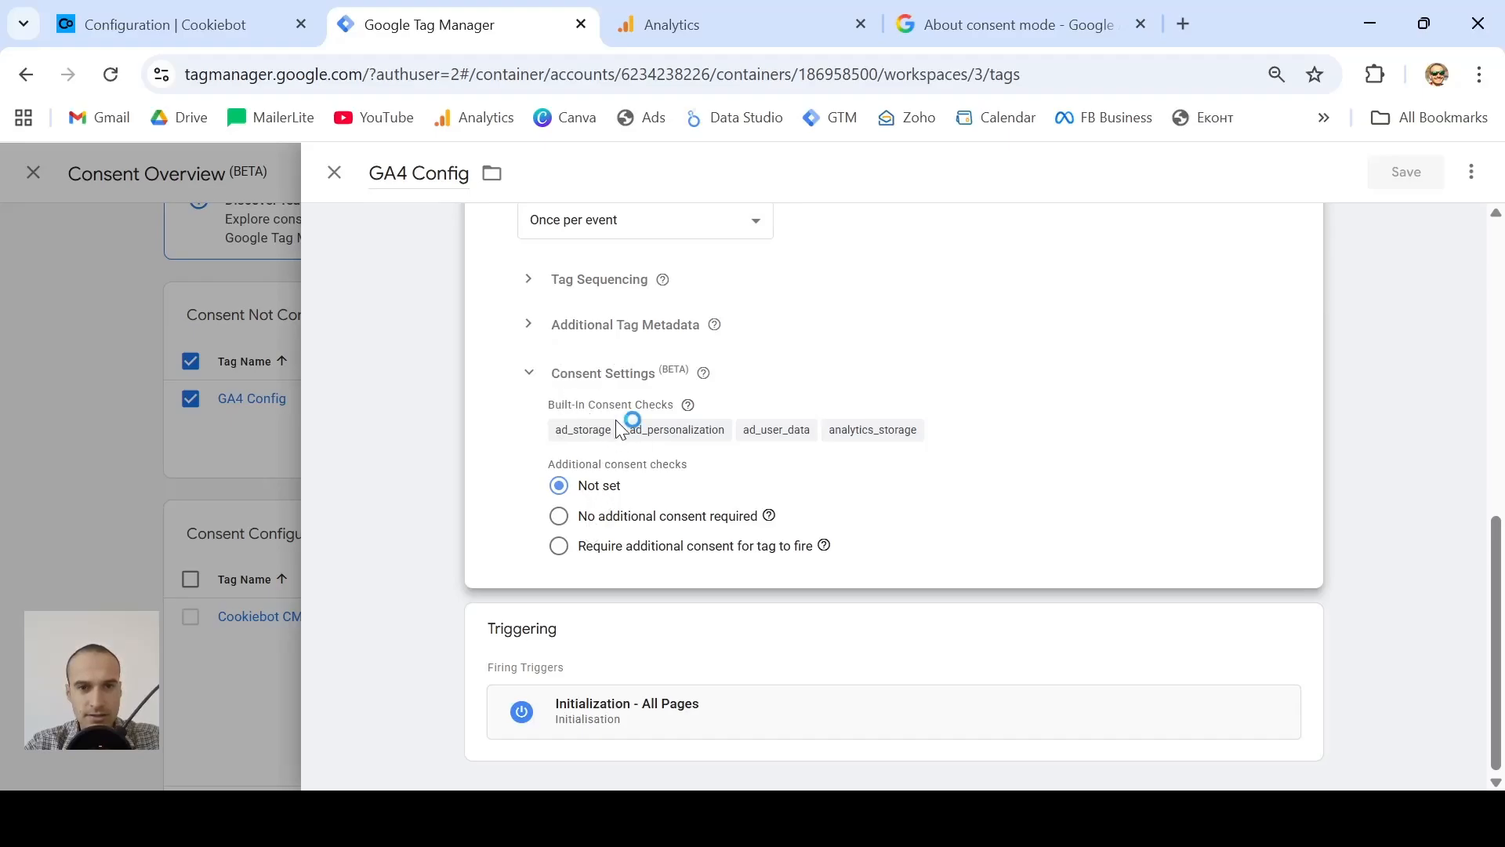
- Set GA4 Config's consent settings to 'No additional consent required'
mouse_move(688, 403)
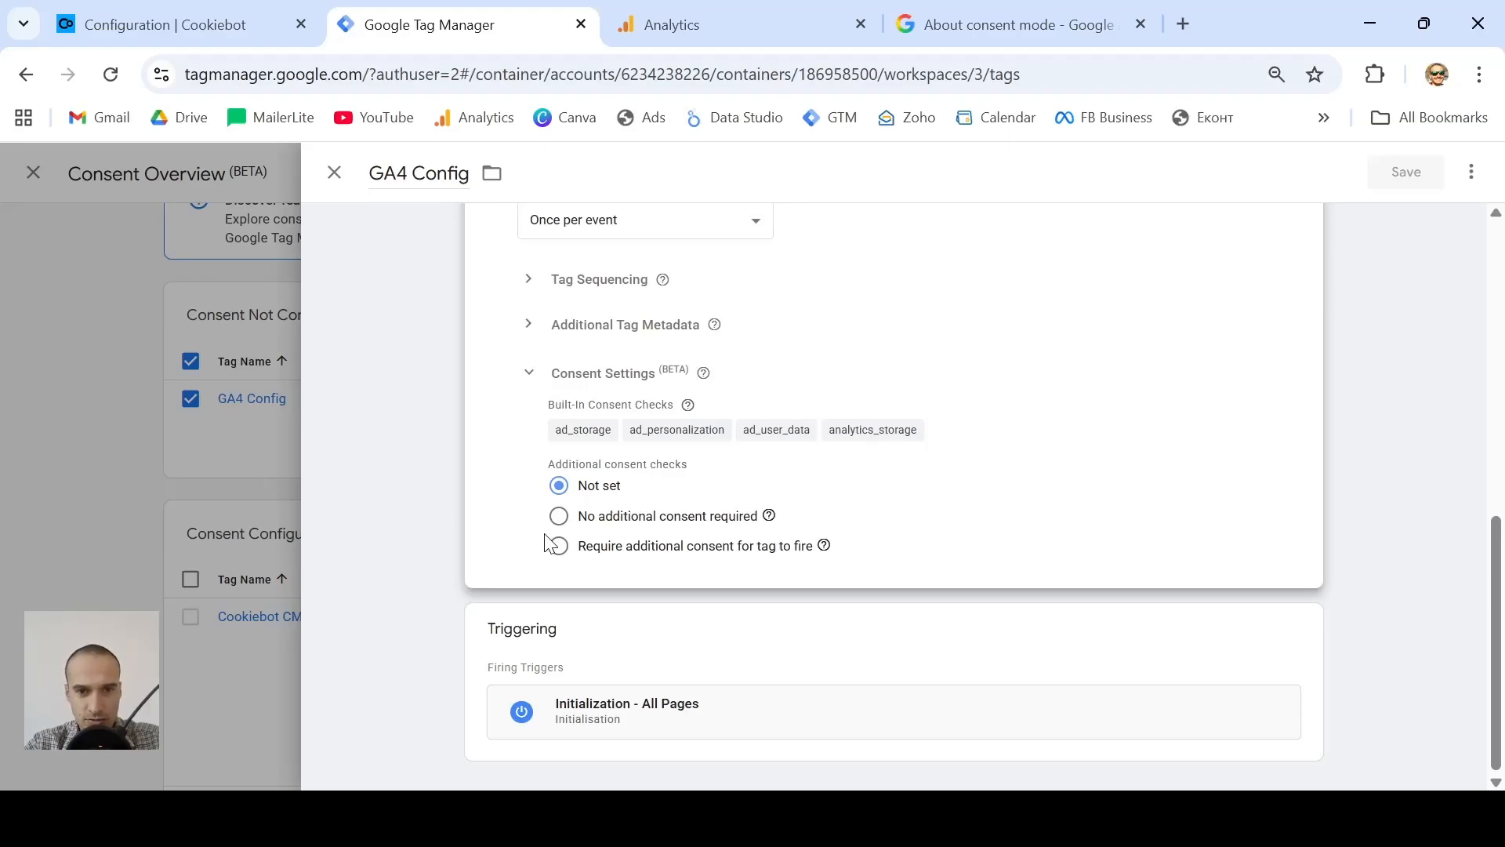
left_click(560, 516)
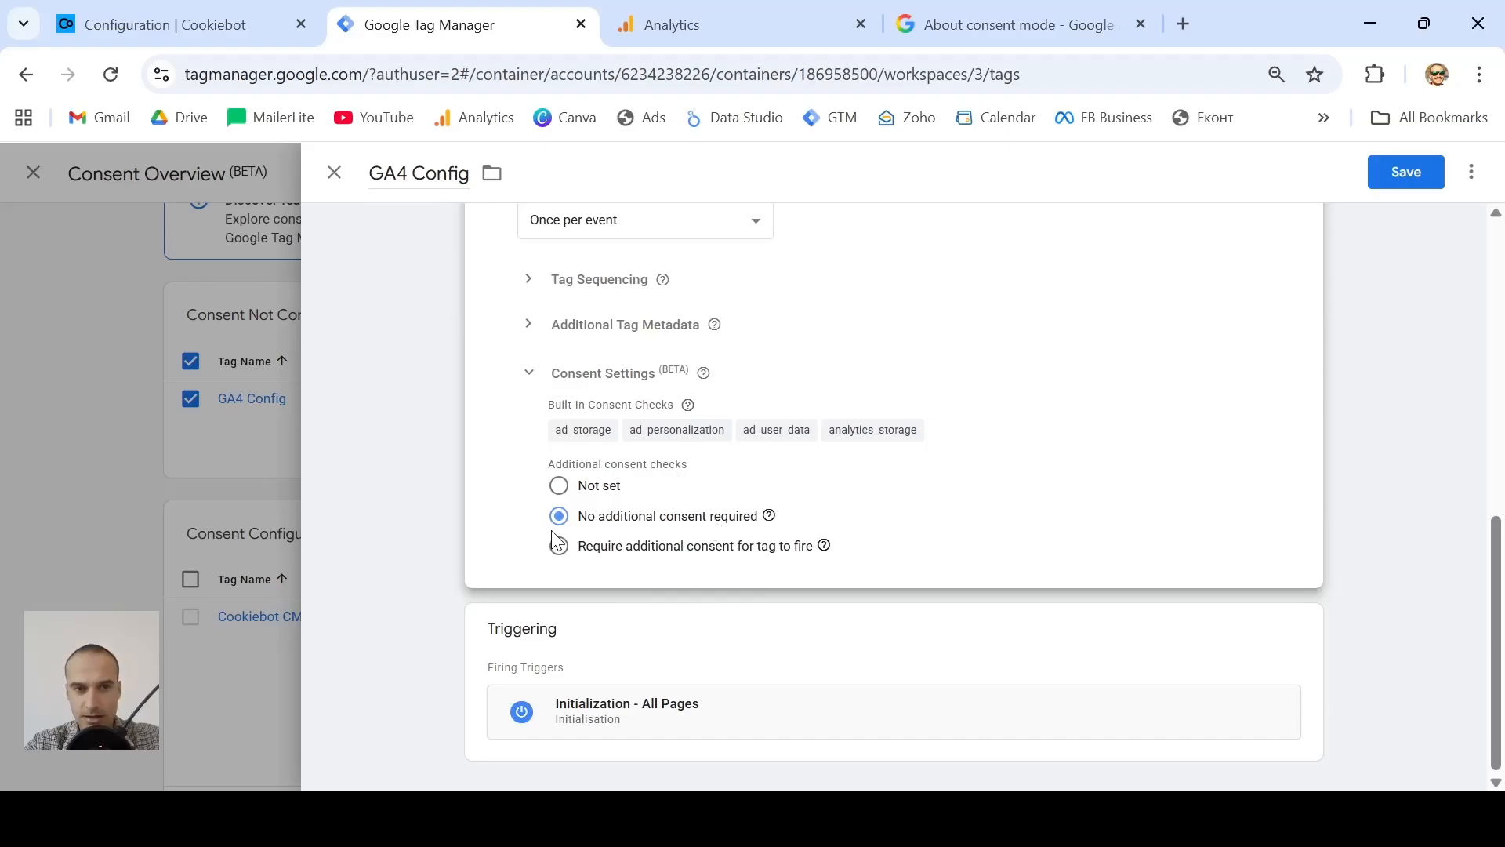
scroll(757, 530, "up", 1)
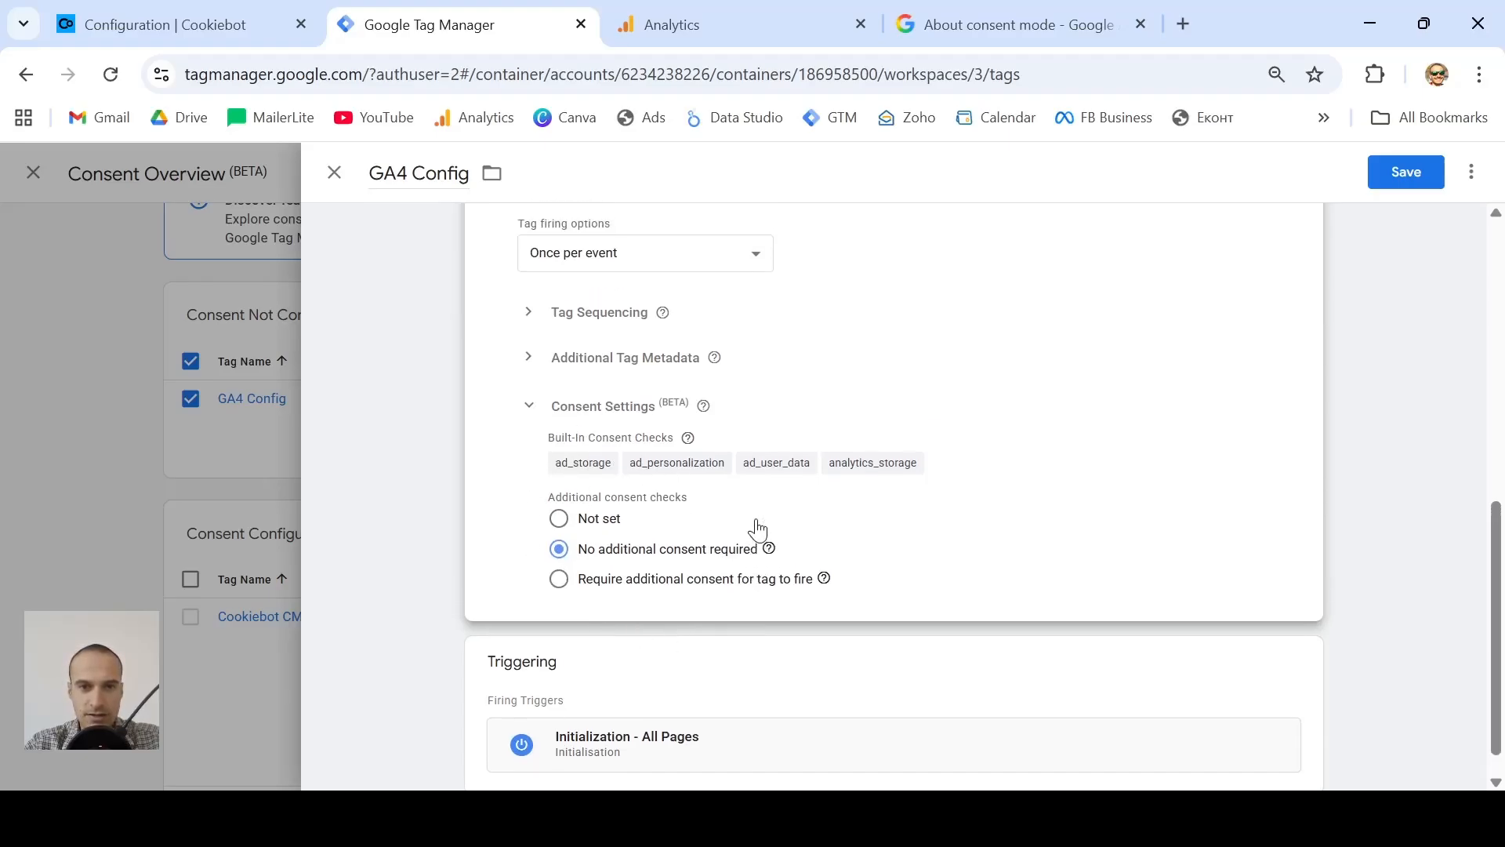
scroll(758, 530, "down", 1)
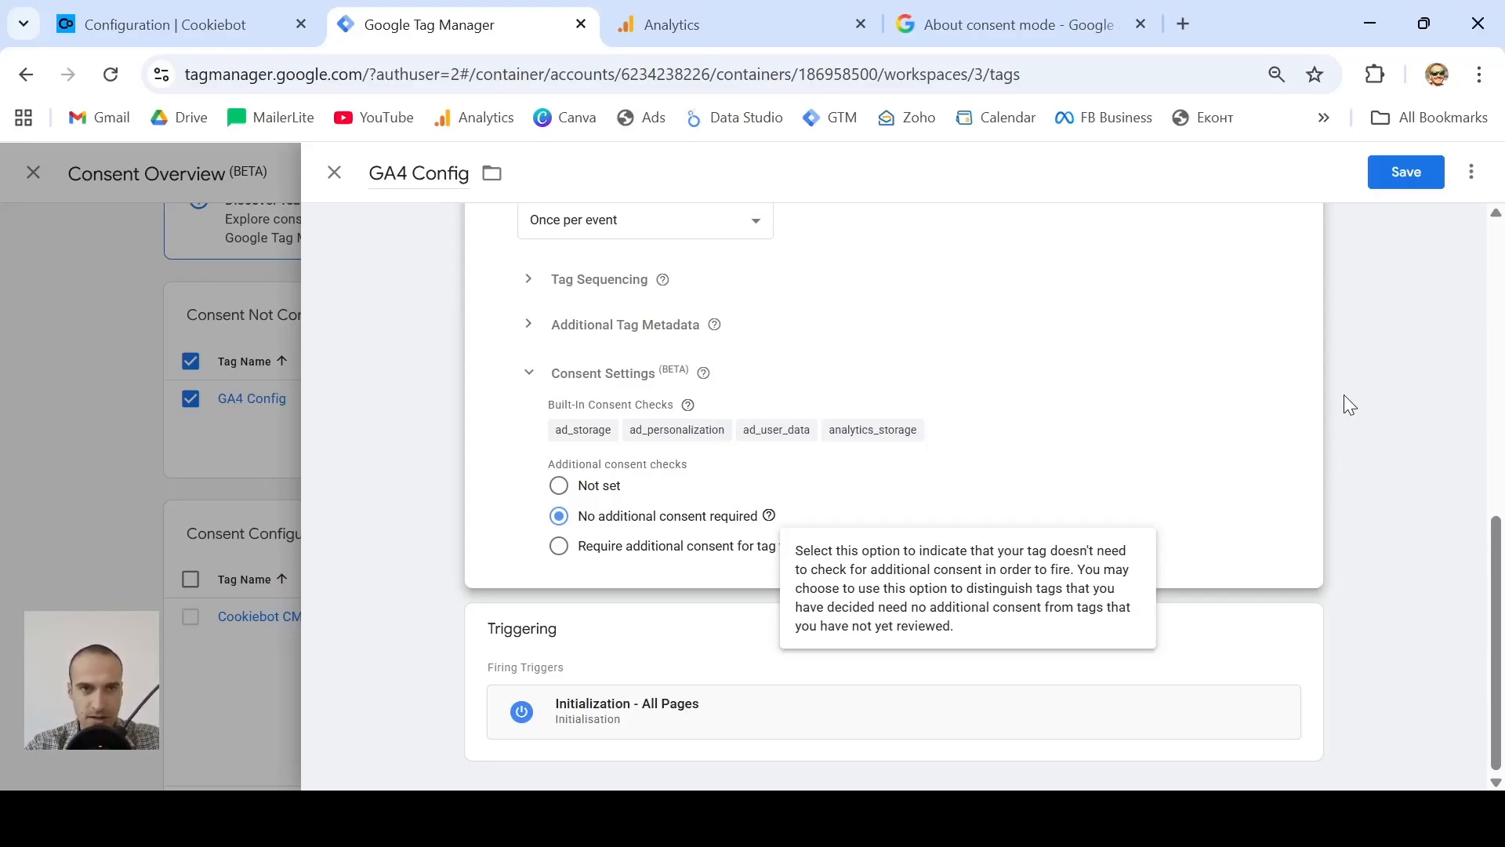
- Save the GA4 Config tag and close the Consent Overview to see the tags list
left_click(1399, 449)
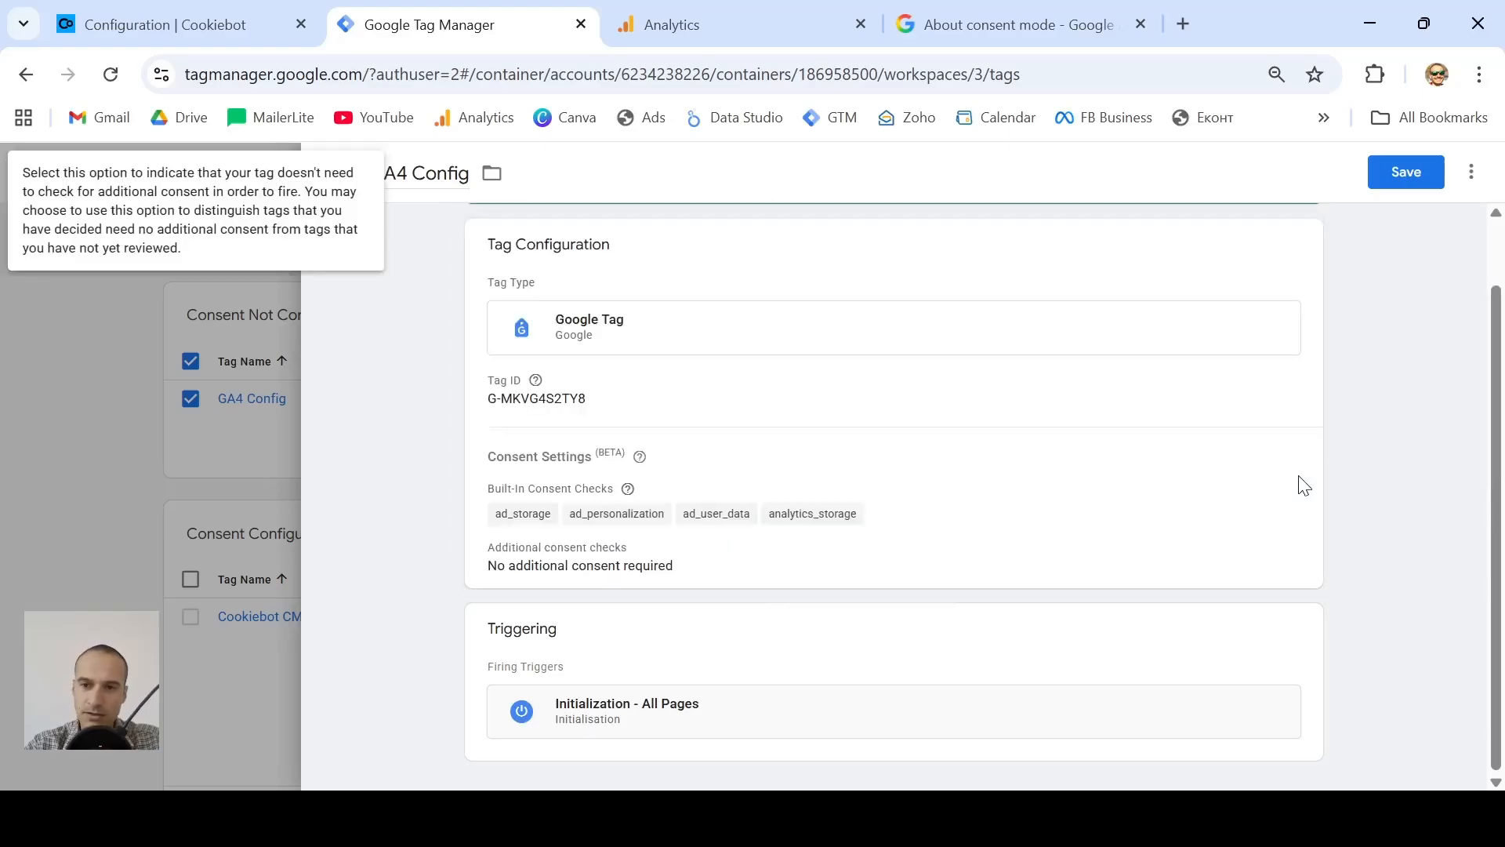
left_click(1005, 533)
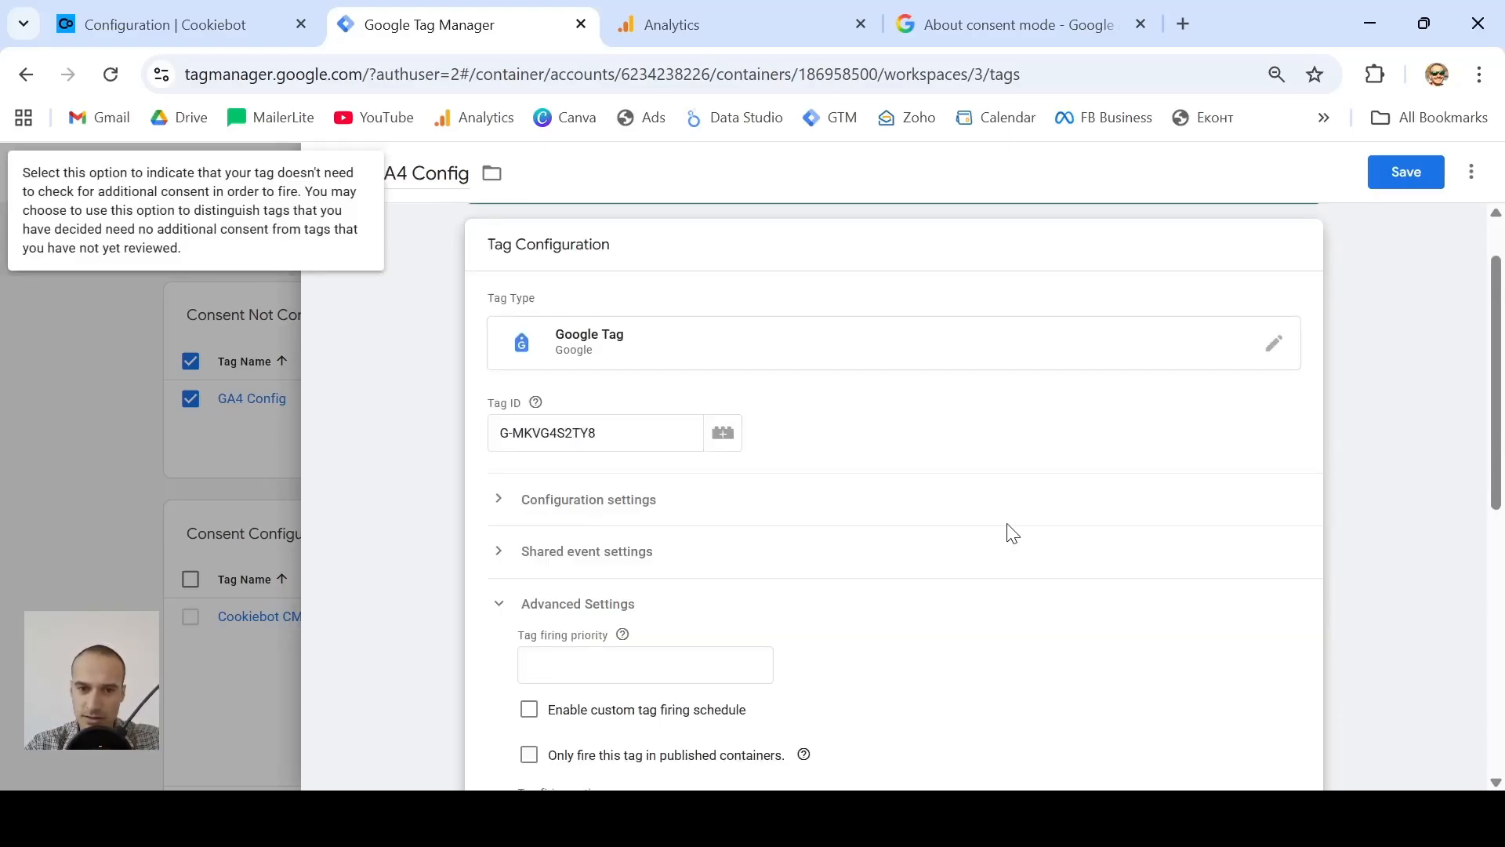
scroll(890, 608, "down", 4)
scroll(891, 610, "down", 3)
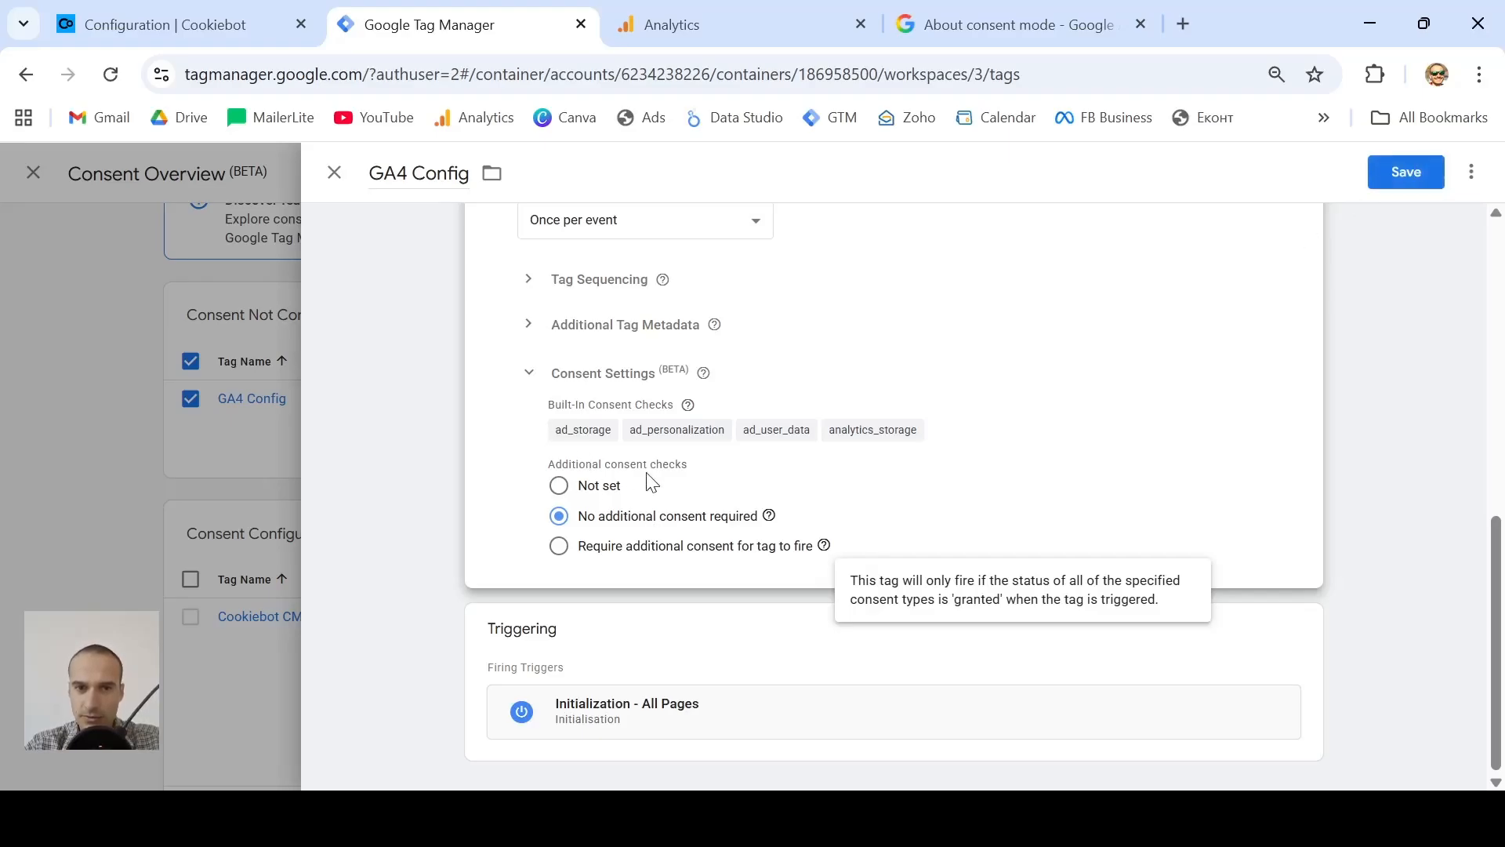
left_click(1406, 173)
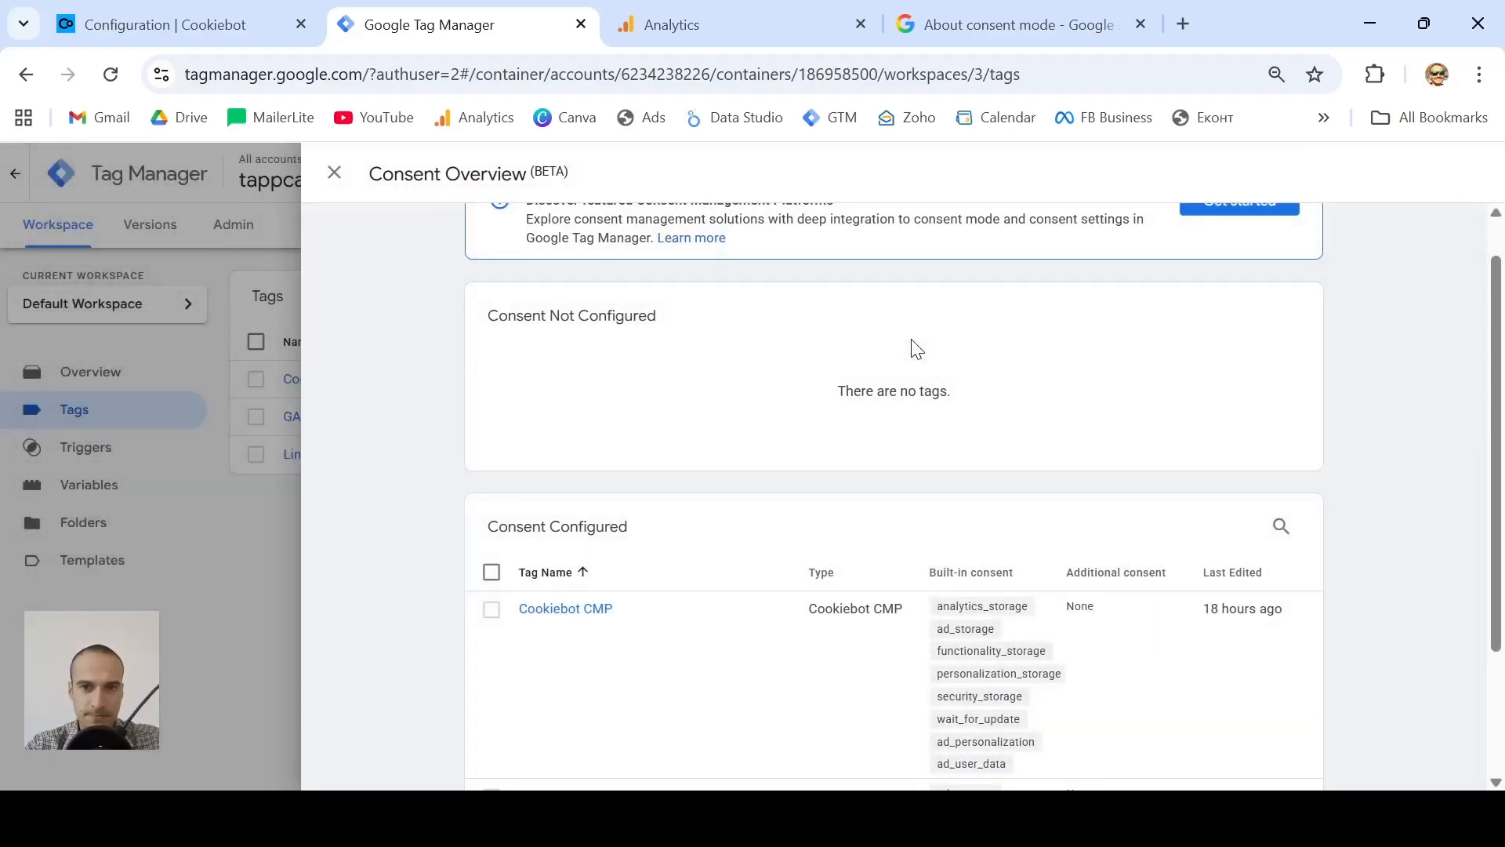
scroll(912, 340, "up", 1)
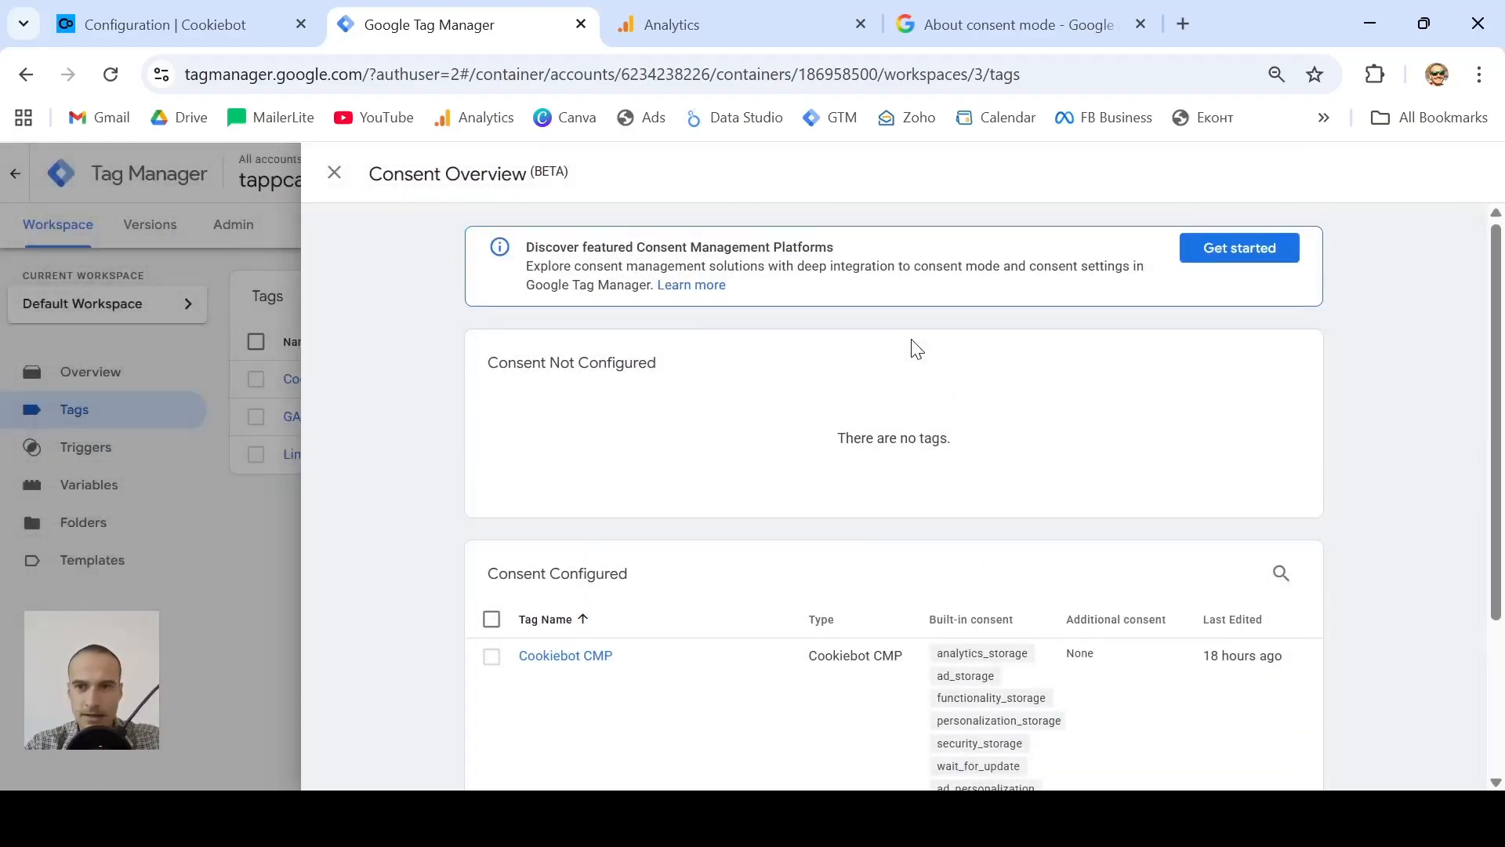
left_click(335, 172)
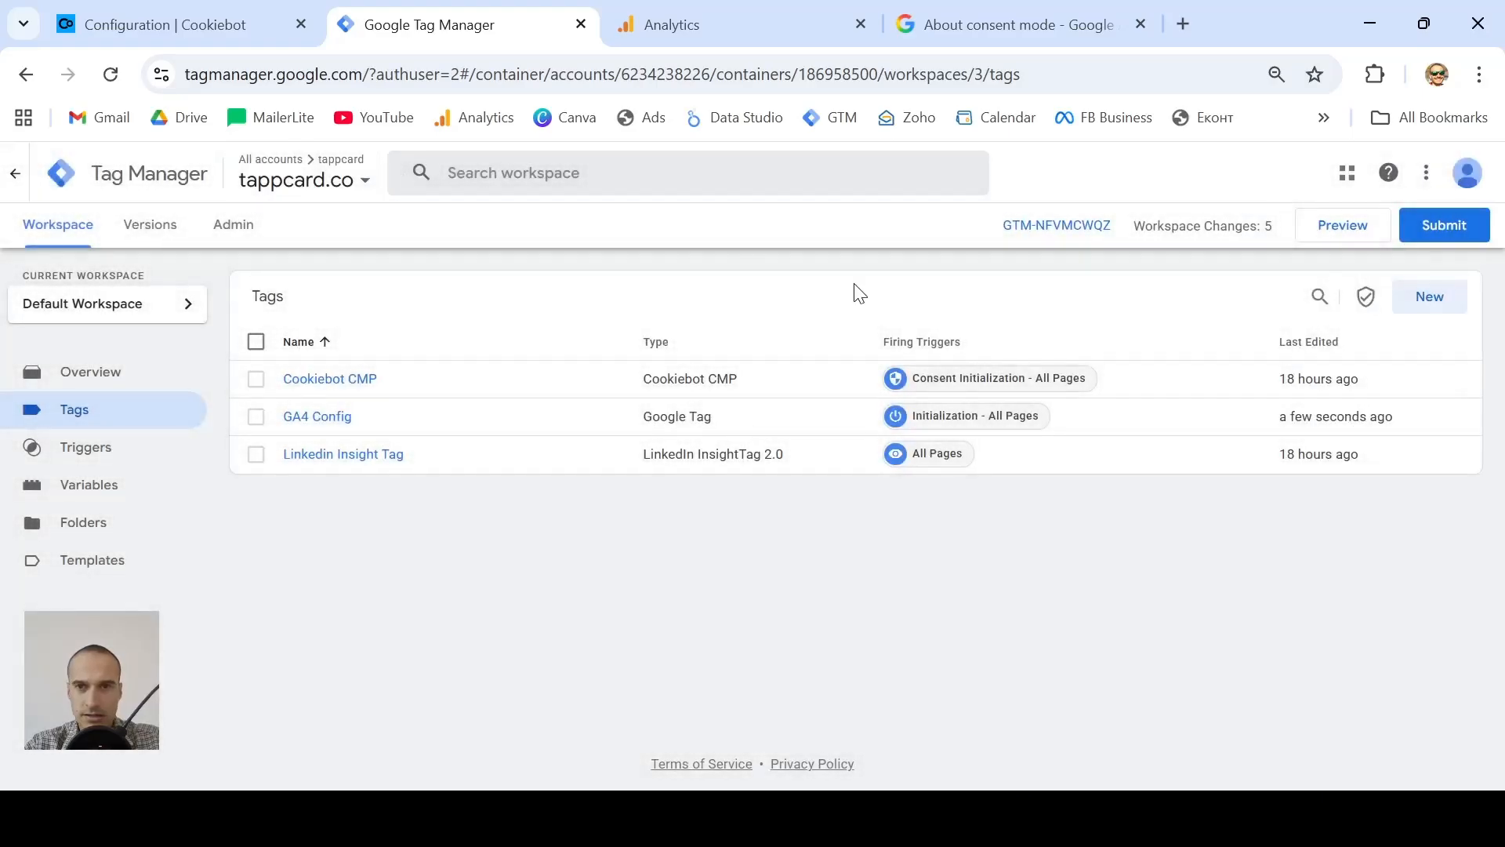
left_click(1342, 226)
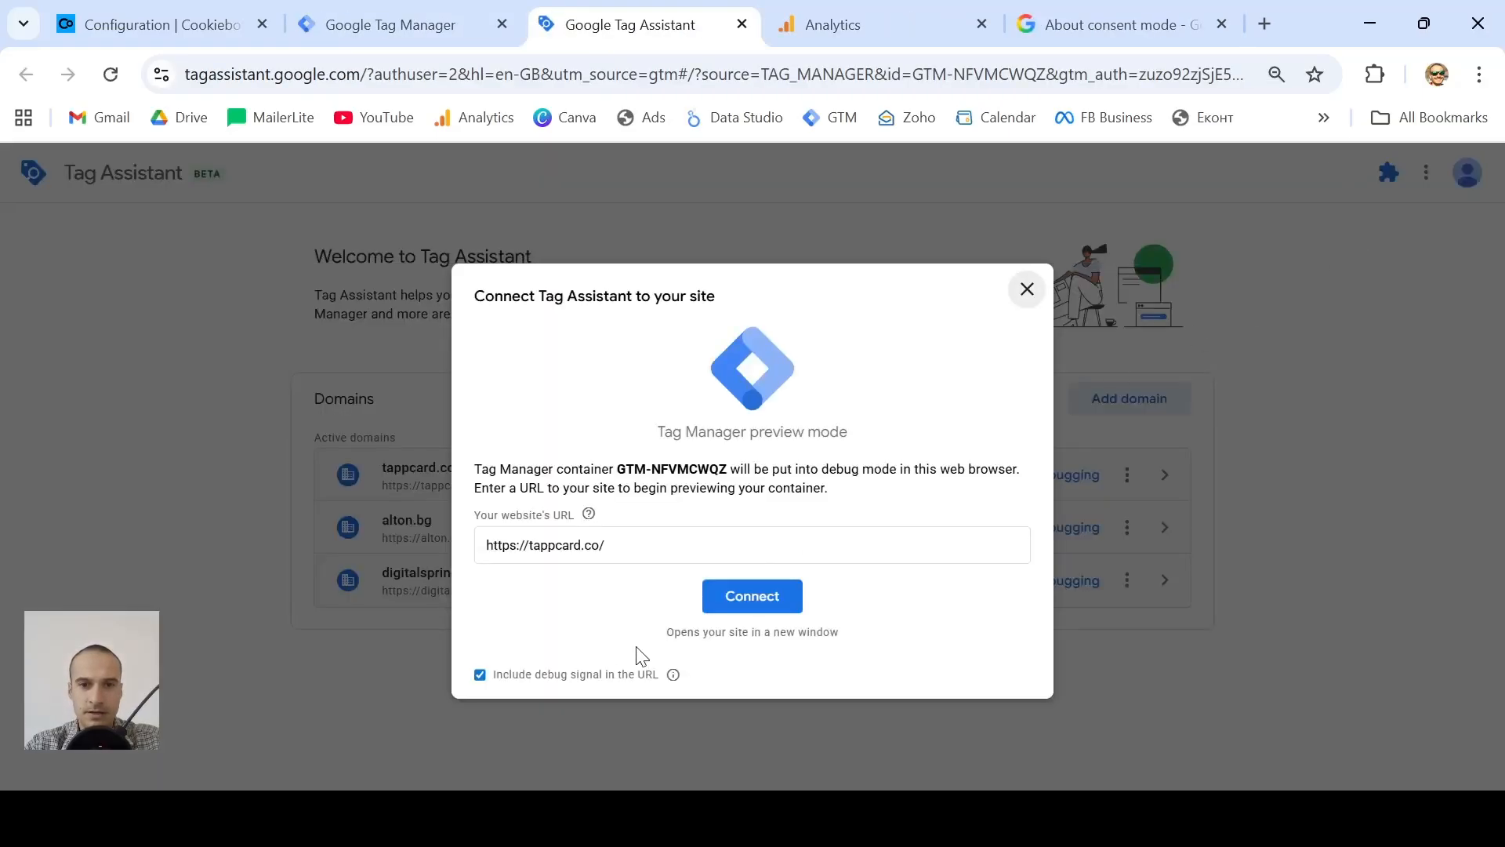
left_click(792, 597)
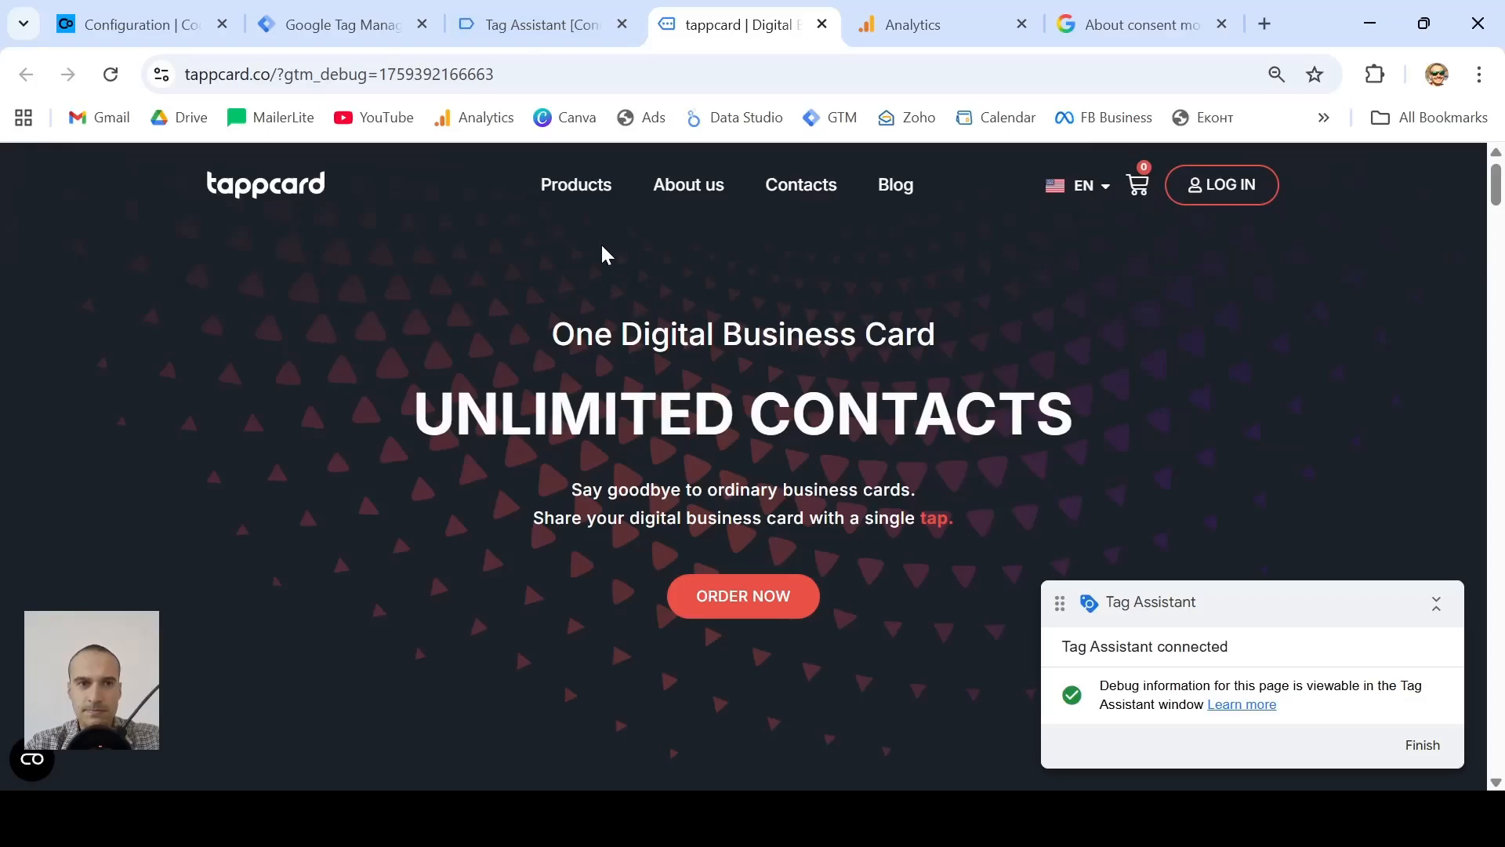
- Open the Cookiebot settings on tappcard.co, with only Necessary allowed, then return to Tag Assistant
left_click(31, 759)
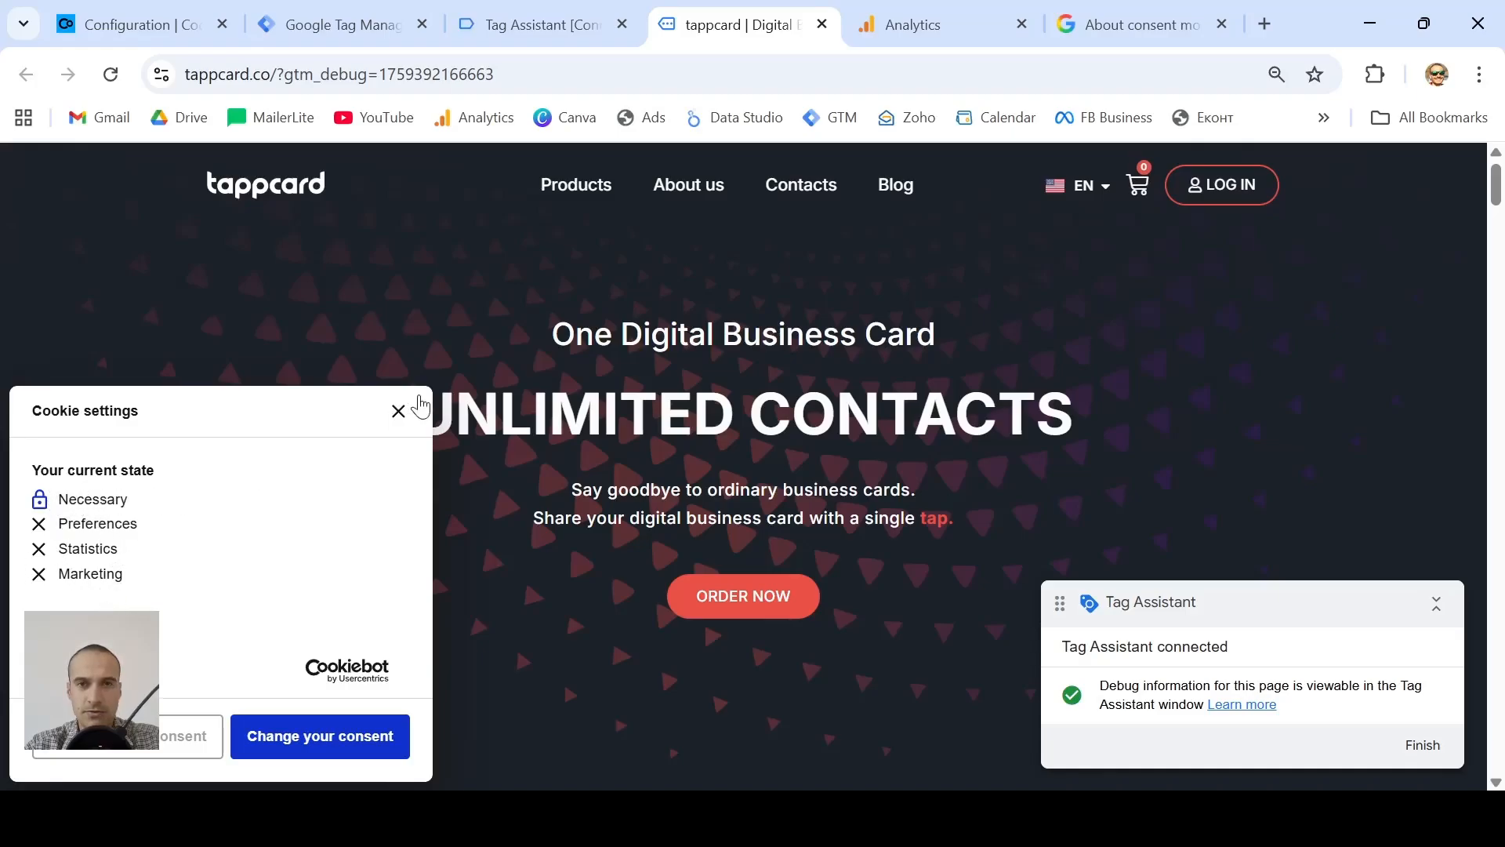
left_click(541, 15)
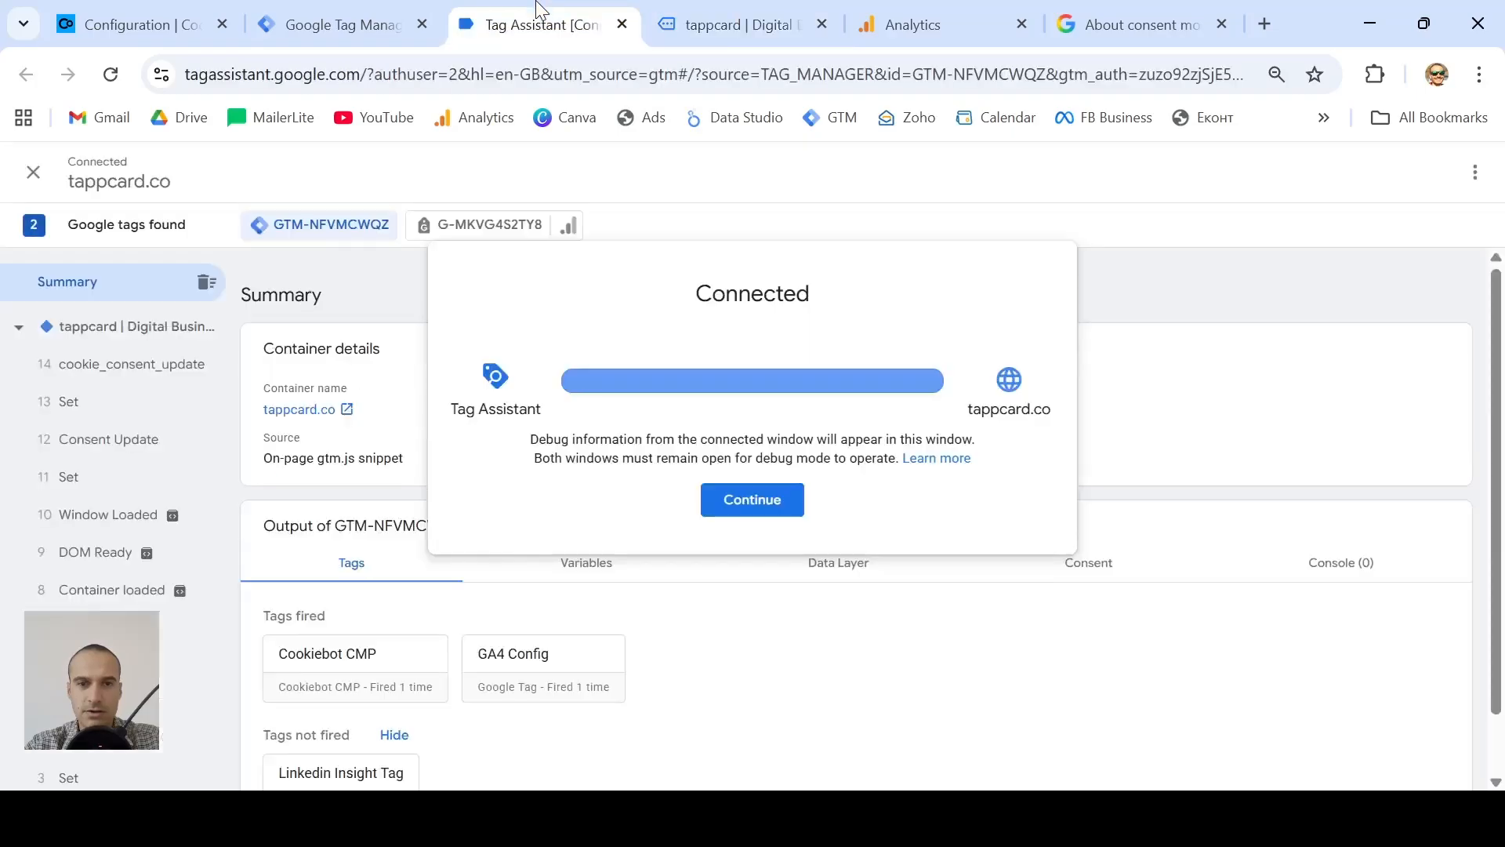
- Dismiss the connection notice and check consent states on the cookie_consent_update event
left_click(747, 505)
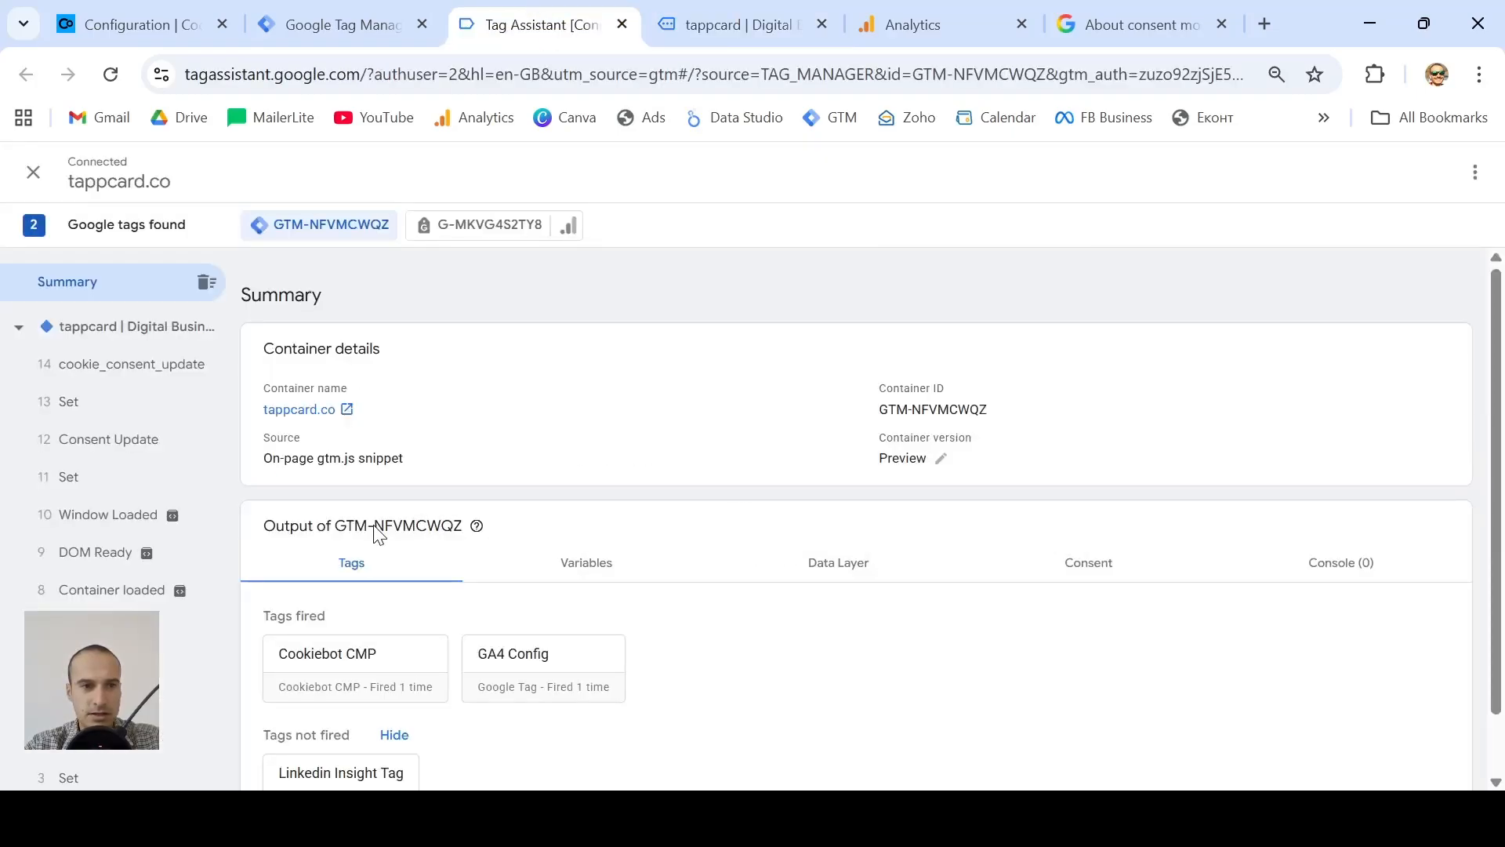
left_click(143, 362)
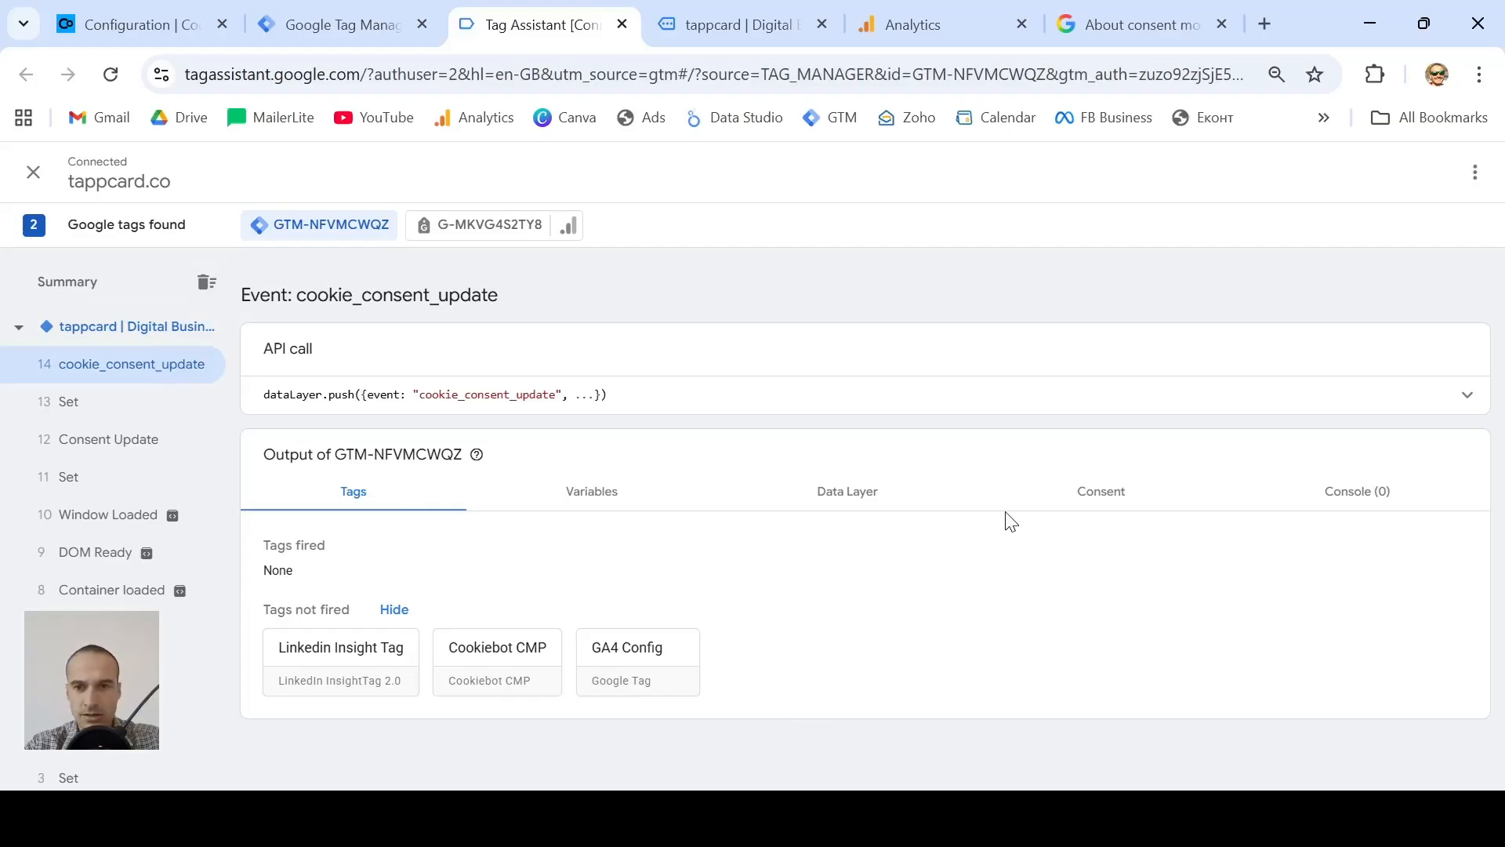
left_click(1082, 495)
scroll(714, 668, "down", 1)
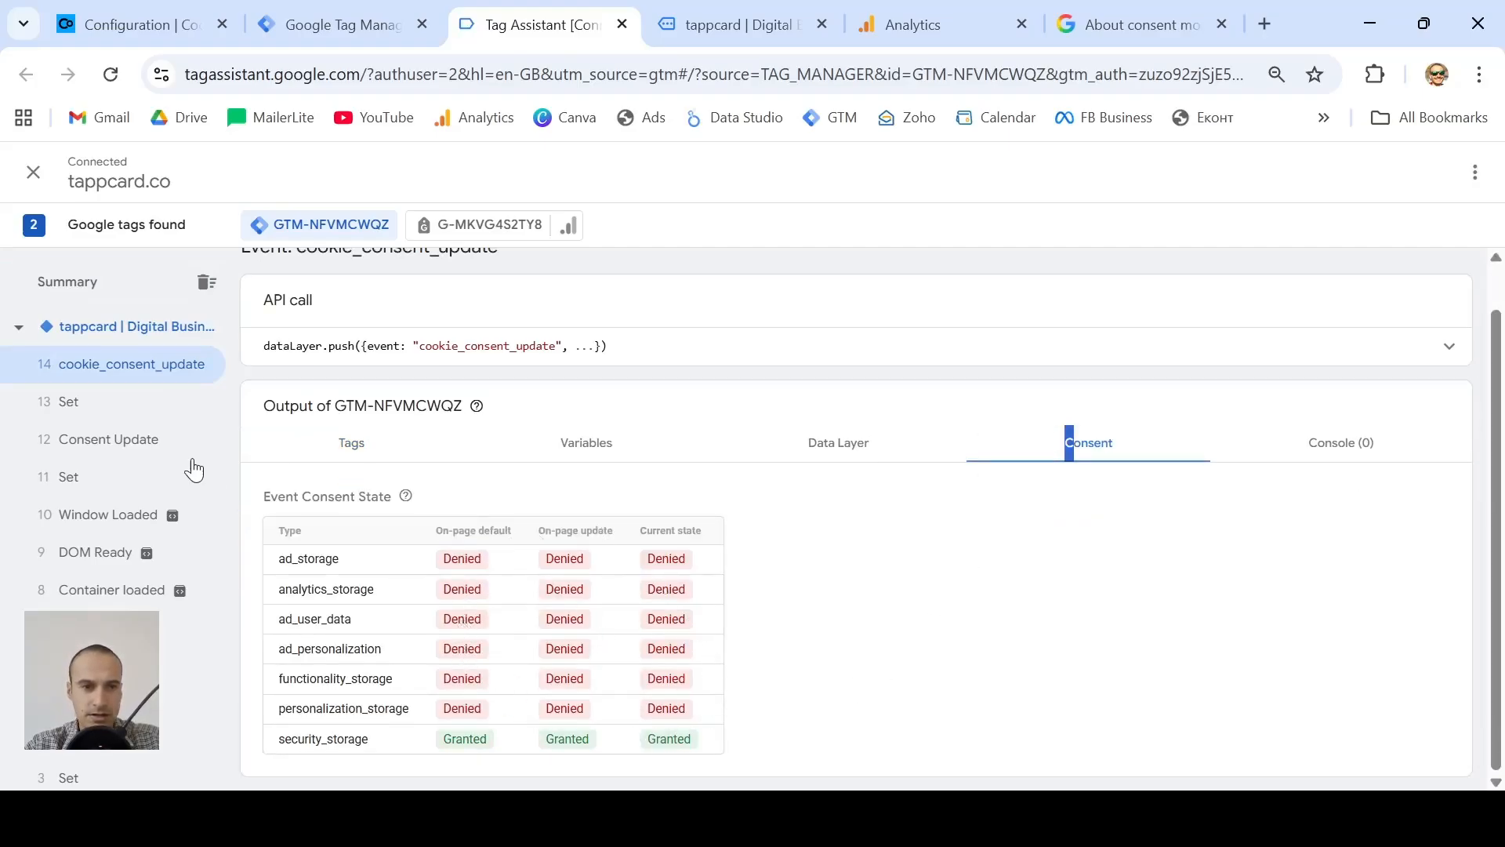
- Step through the Consent Update and Set events, then view tags fired on Initialisation
left_click(98, 440)
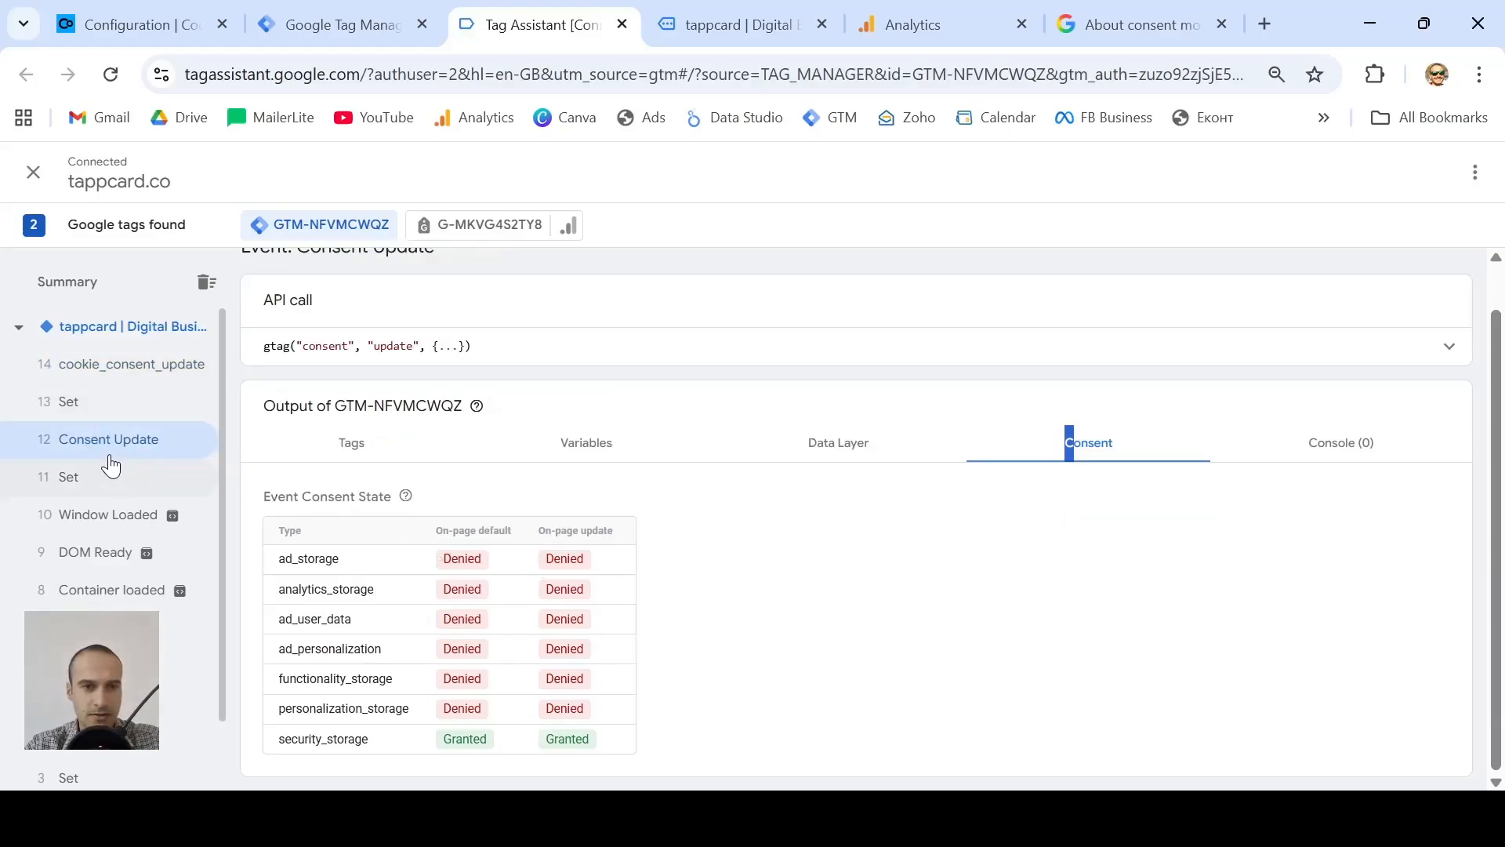
left_click(102, 408)
left_click(101, 481)
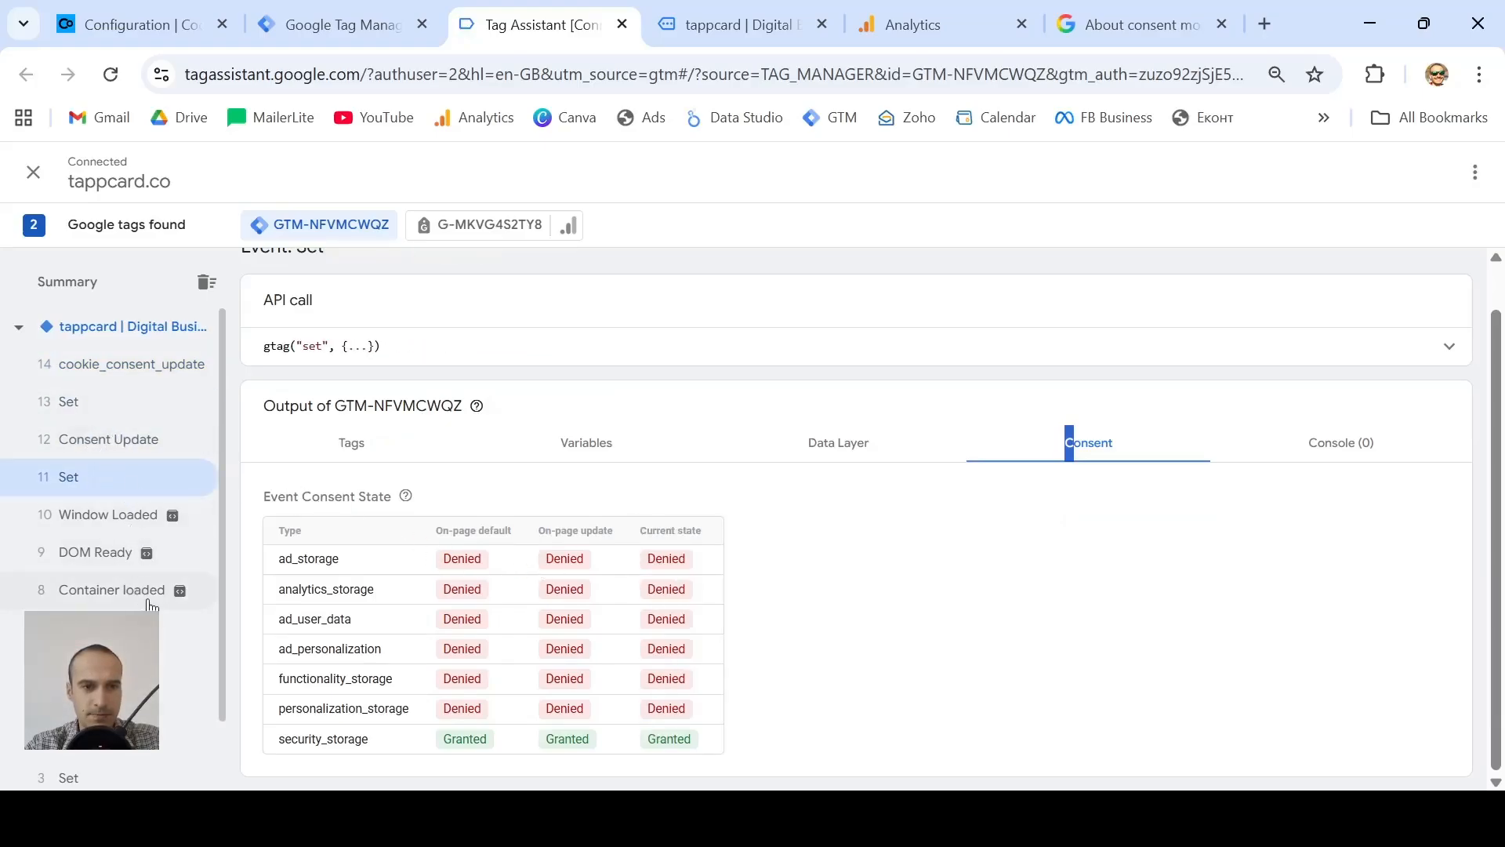
left_click(176, 627)
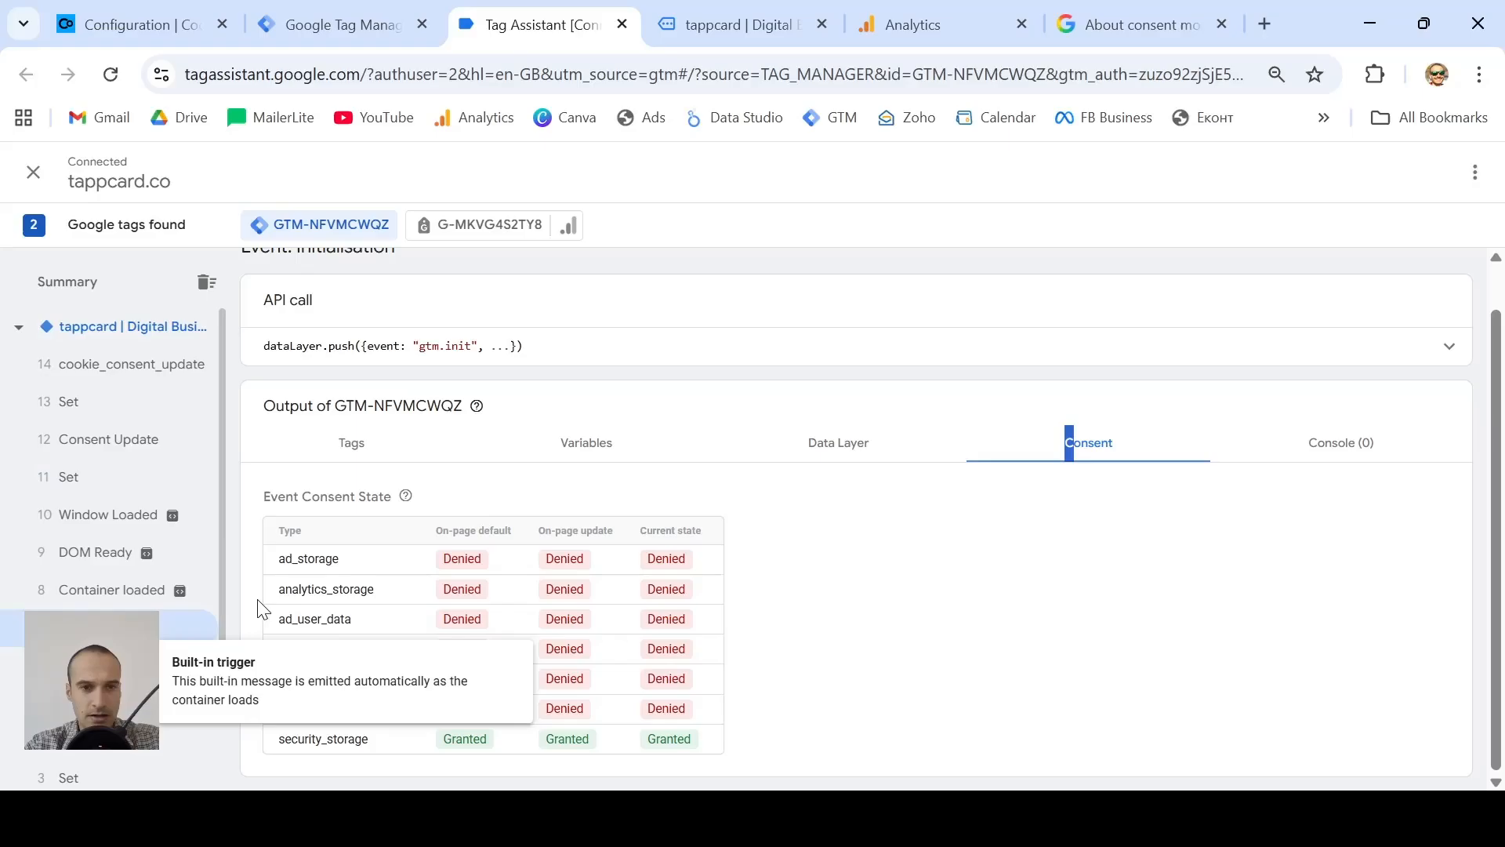
left_click(363, 439)
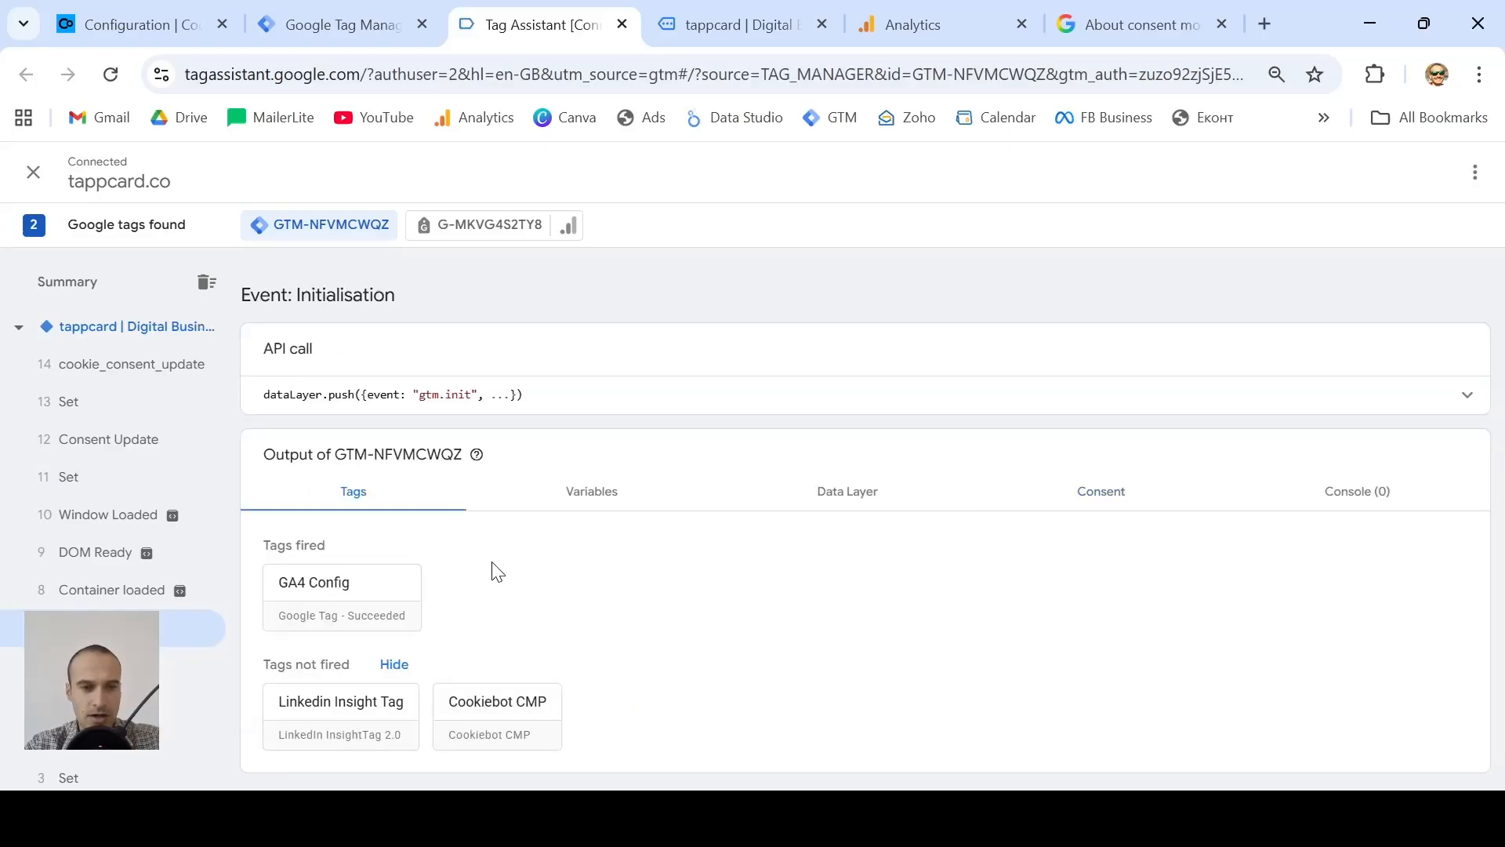
- Inspect GA4 Config's firing details and its Page view hit, then return to tappcard.co
left_click(364, 598)
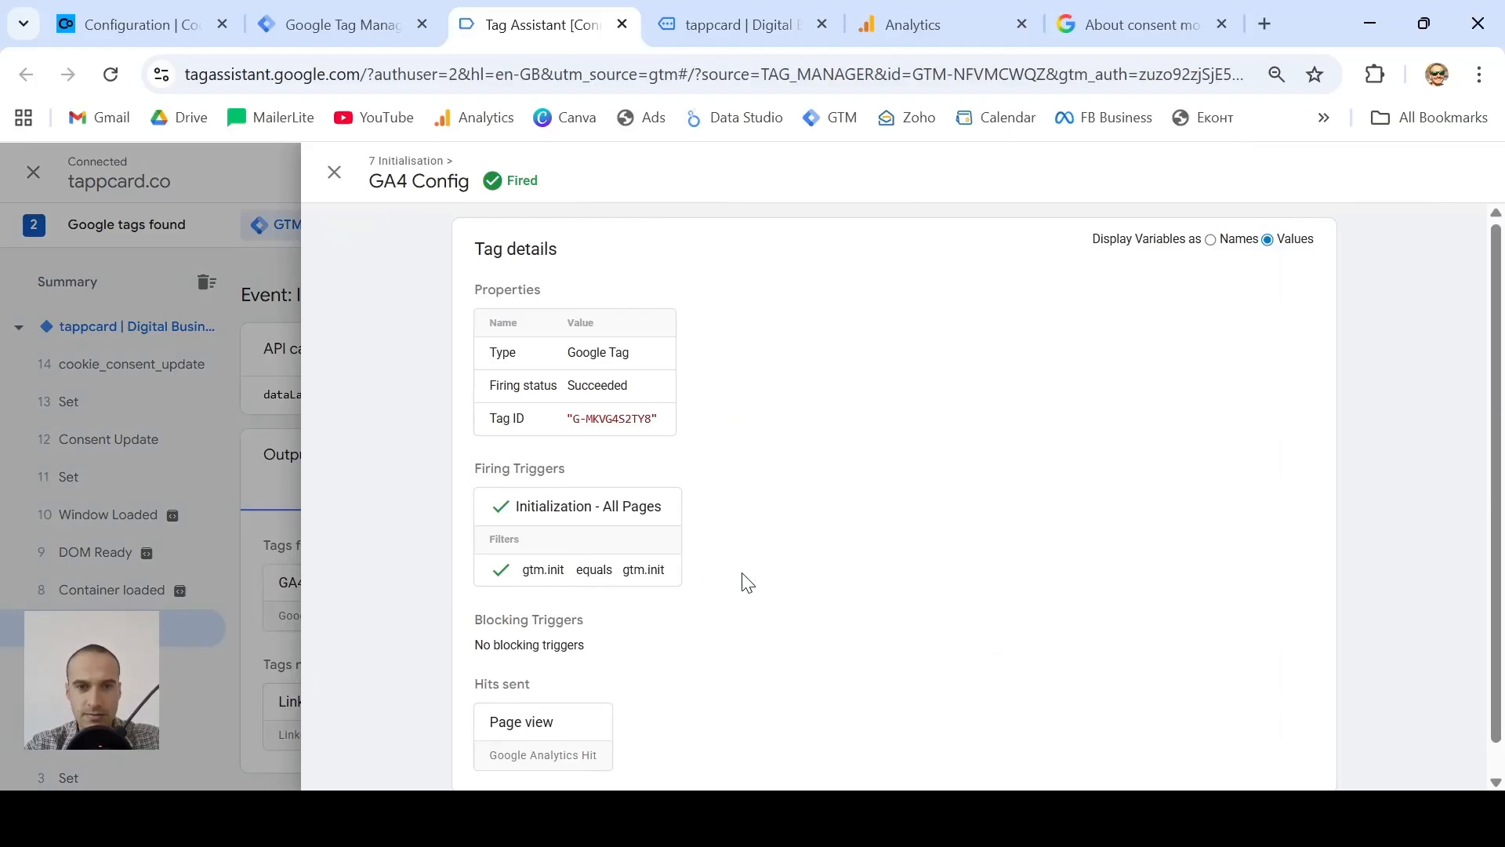
scroll(743, 579, "down", 1)
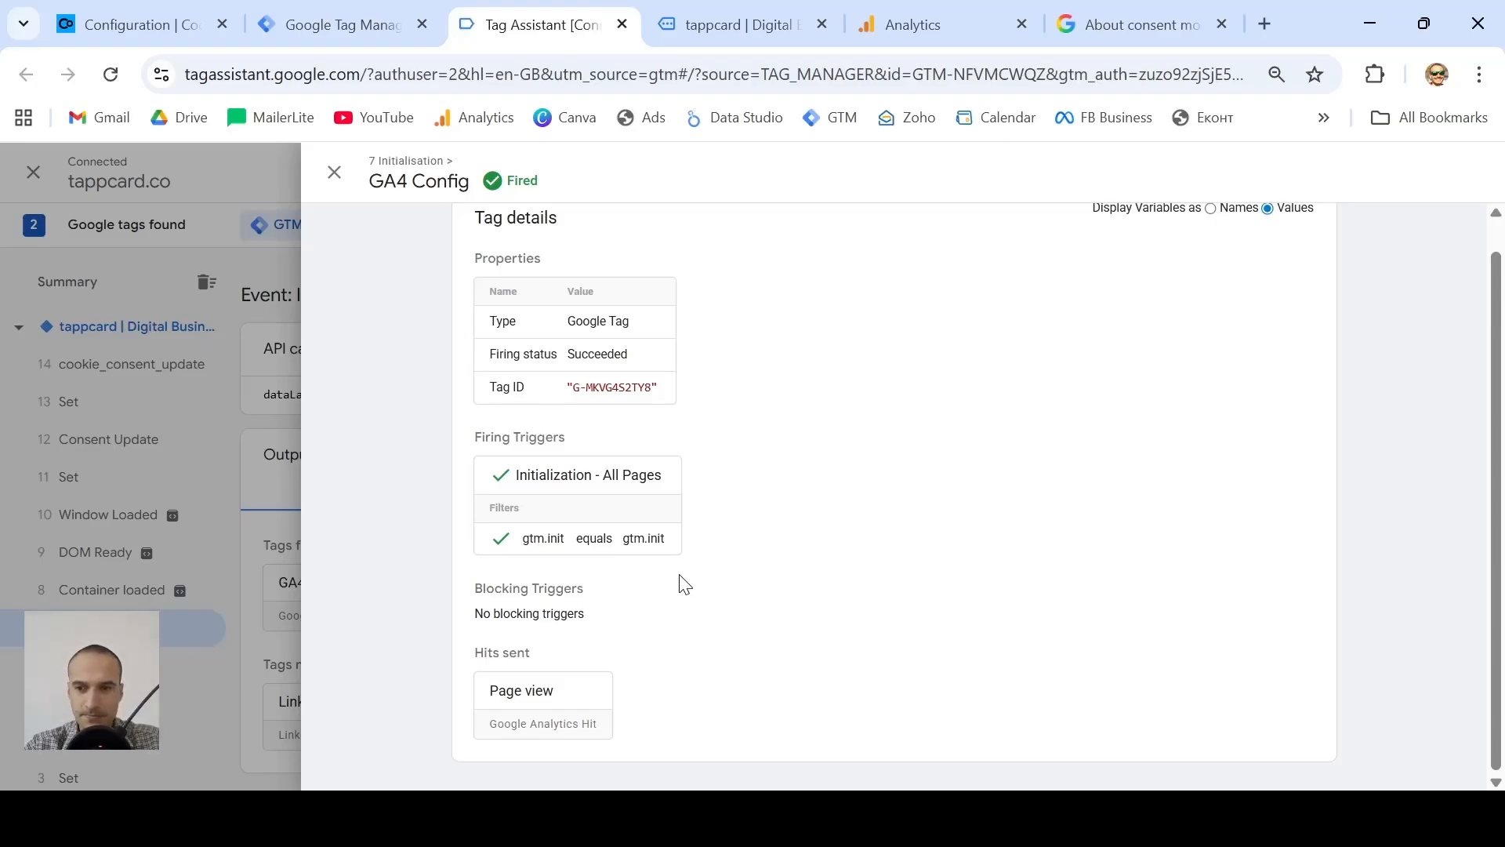
left_click(733, 25)
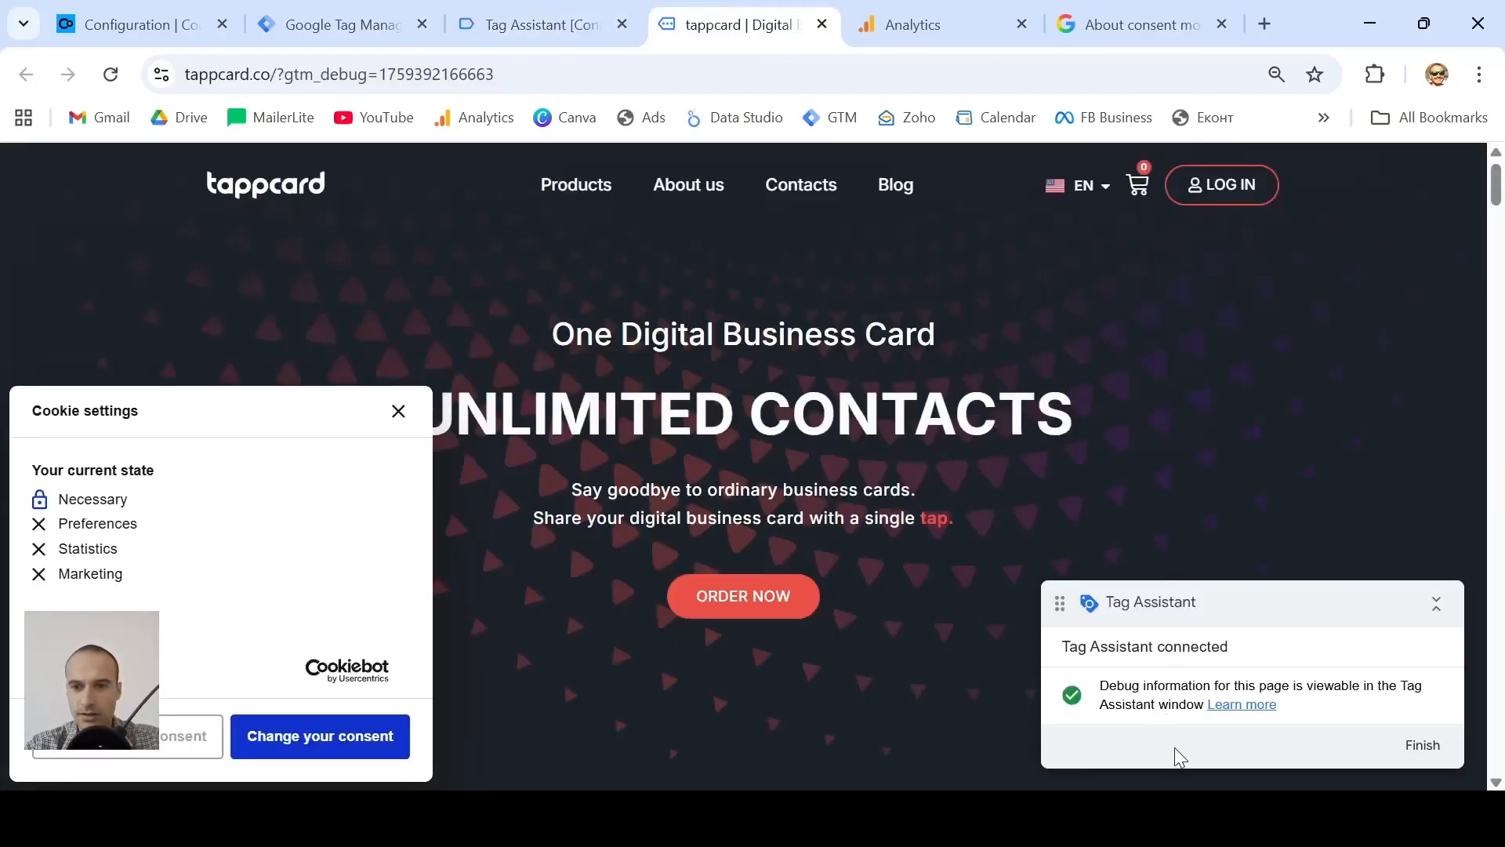
- Open DevTools' Network log filtered to 'collect', reload, and open the GA4 collect request's details
key("ctrl+shift+i")
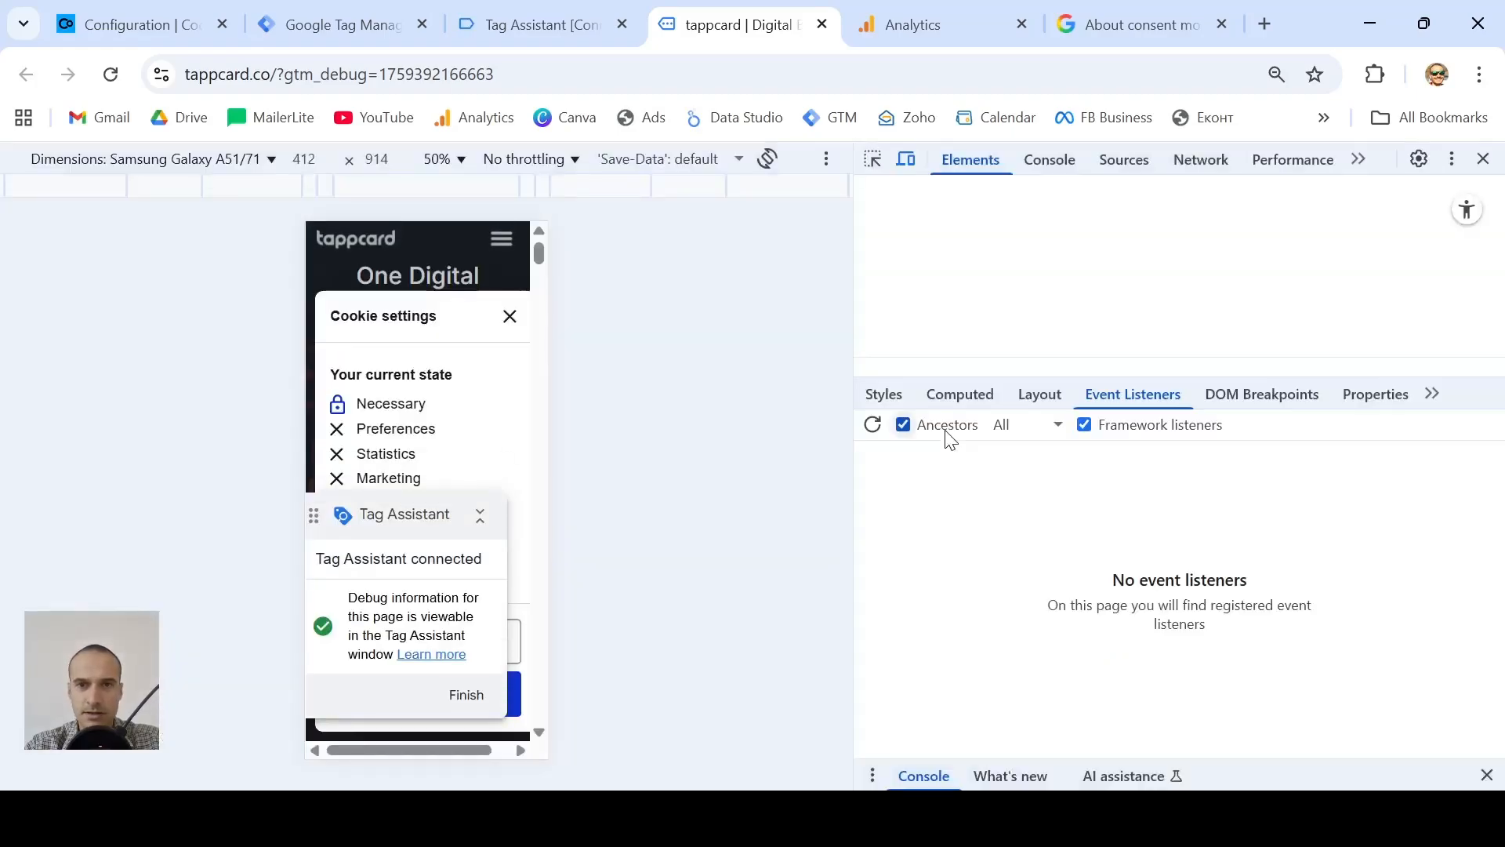
left_click(1207, 162)
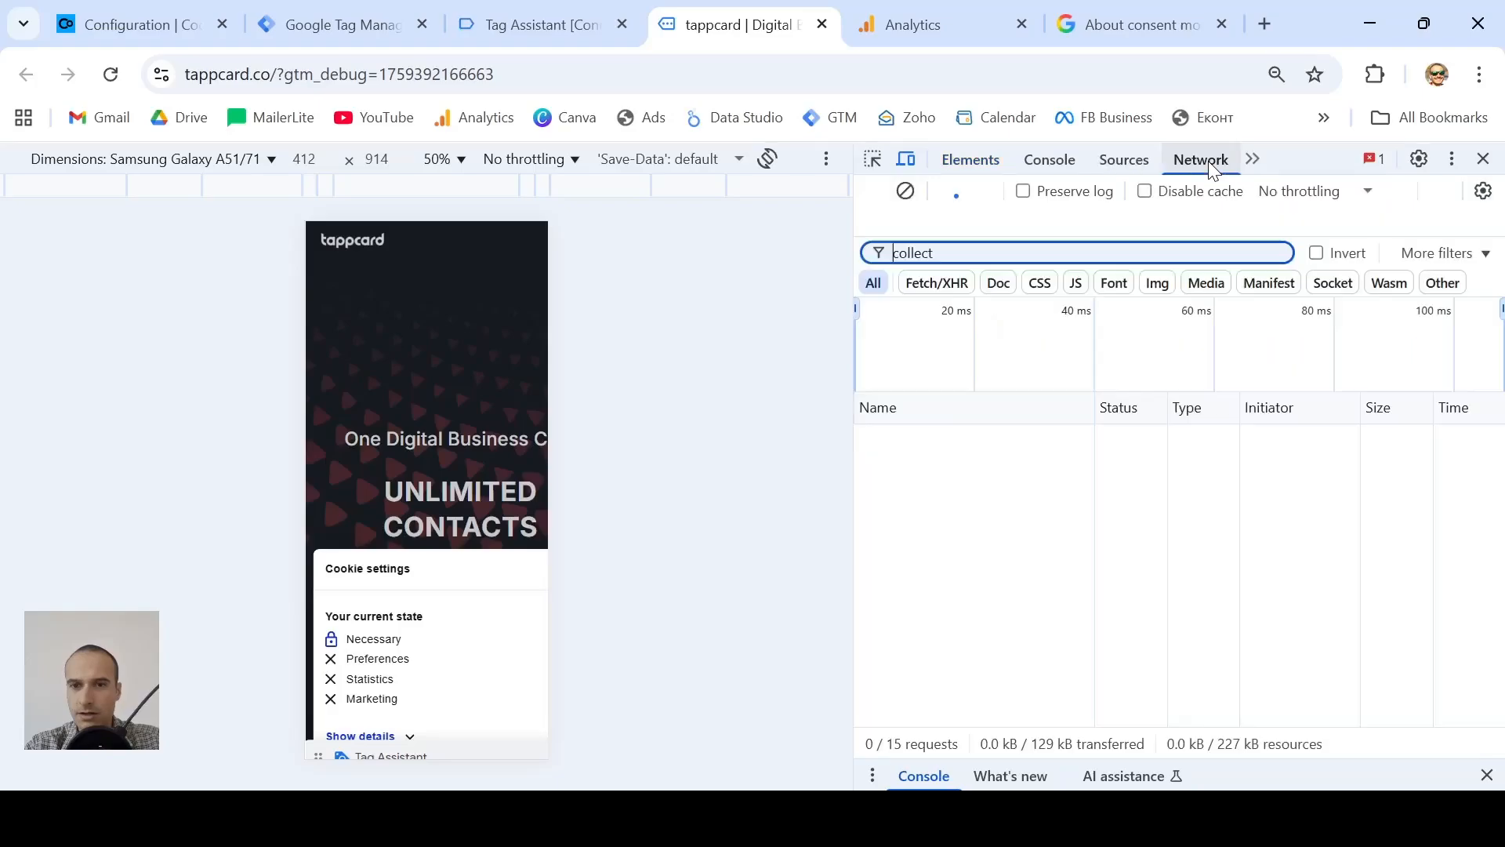
left_click(979, 253)
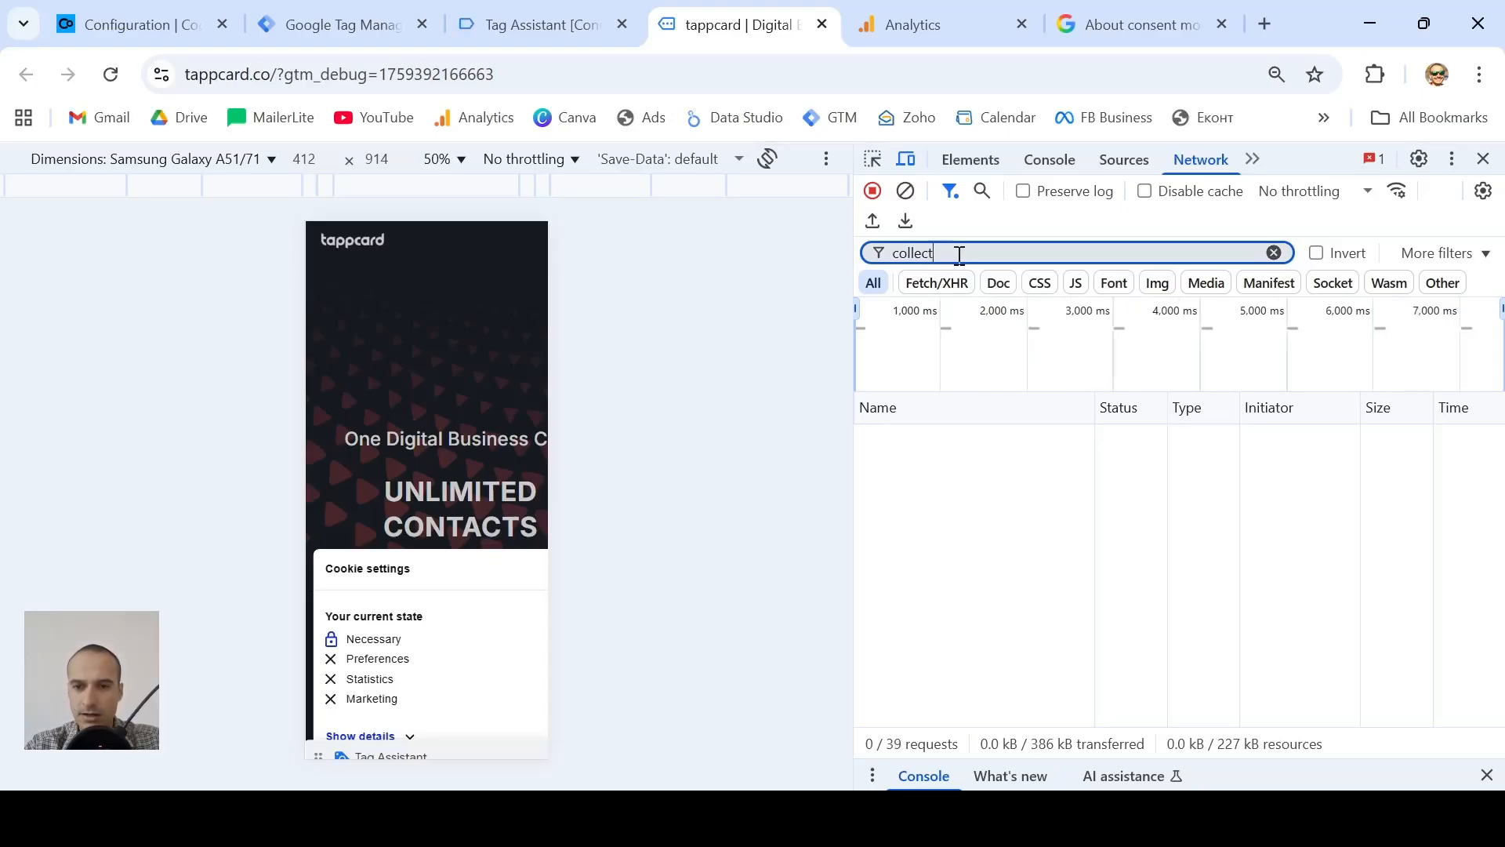
key("F5")
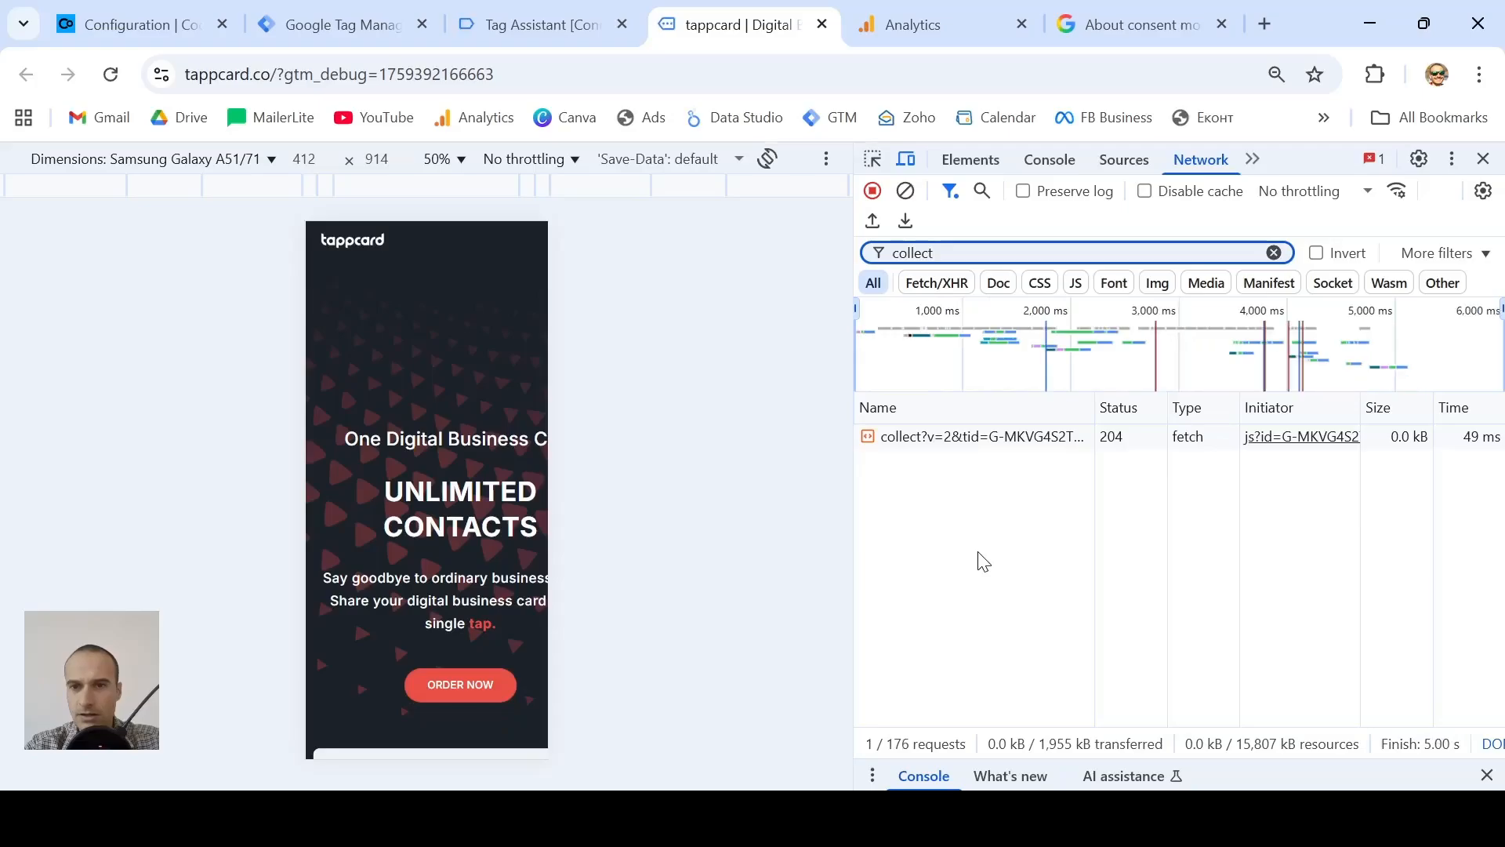
left_click(926, 444)
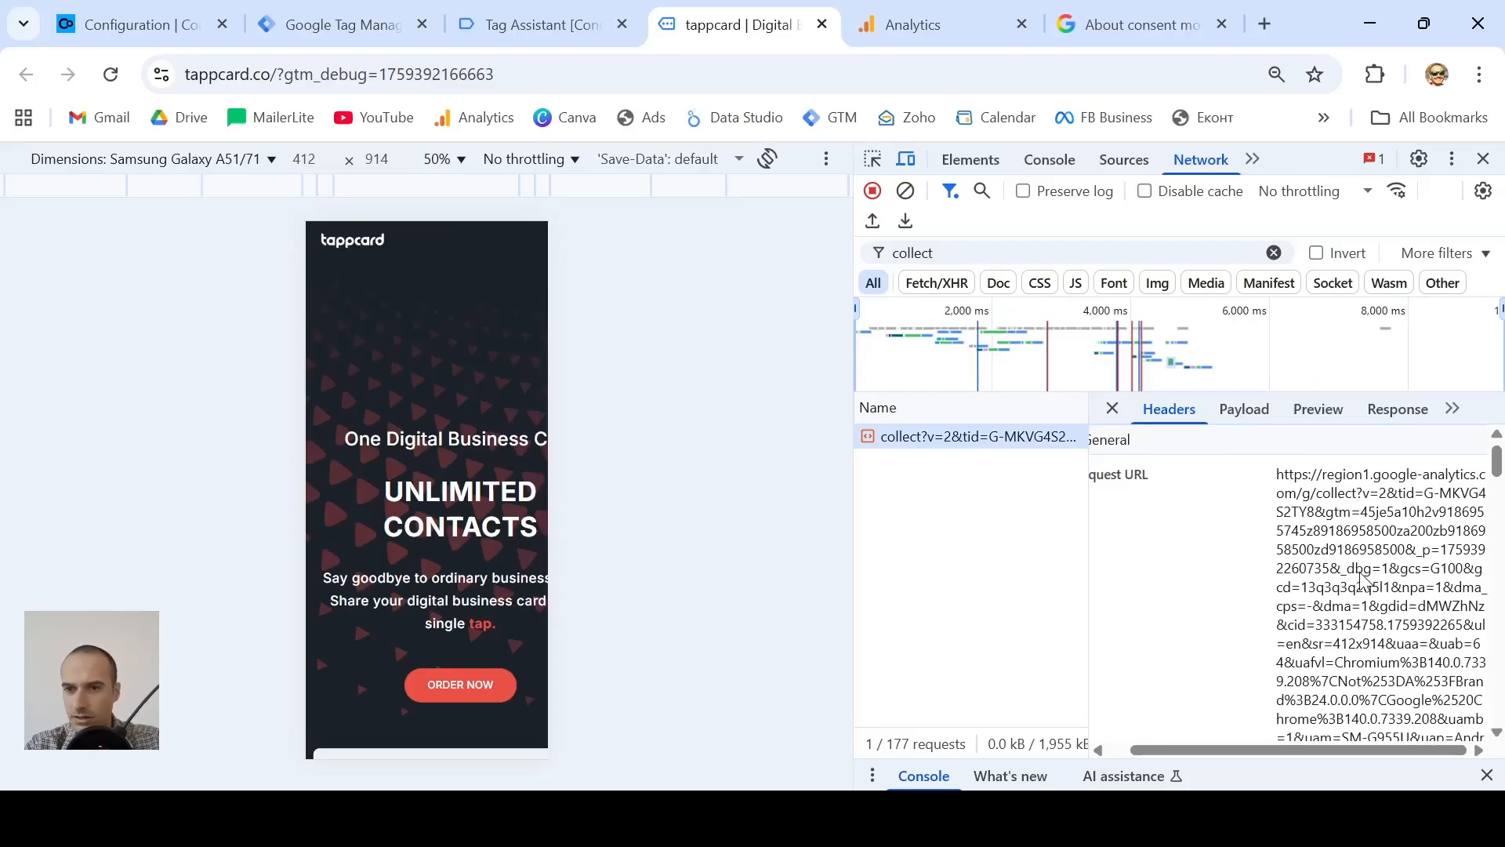
scroll(1120, 508, "down", 3)
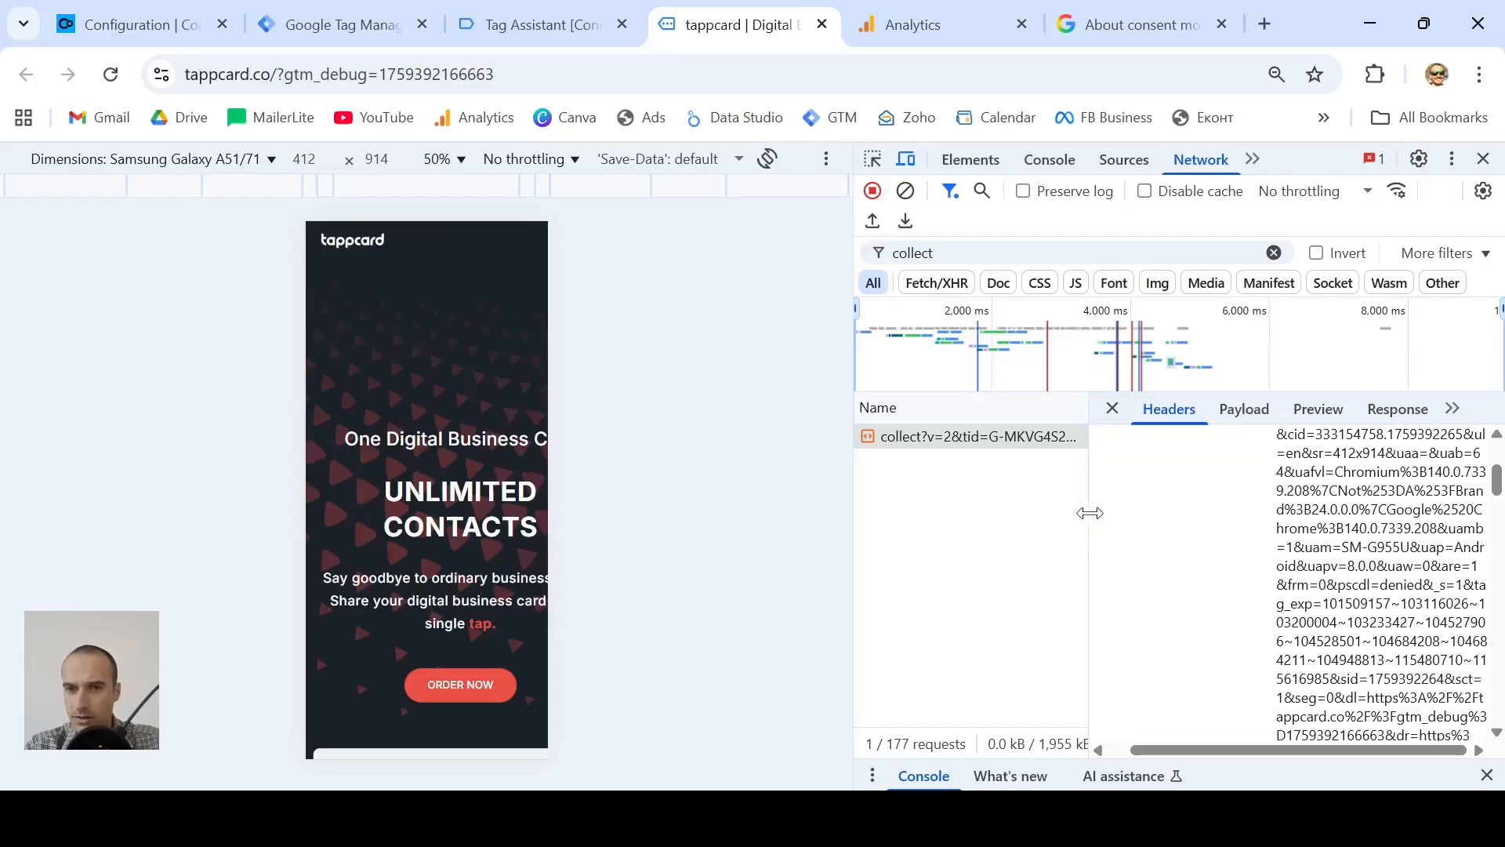
left_click_drag(1089, 511, 485, 527)
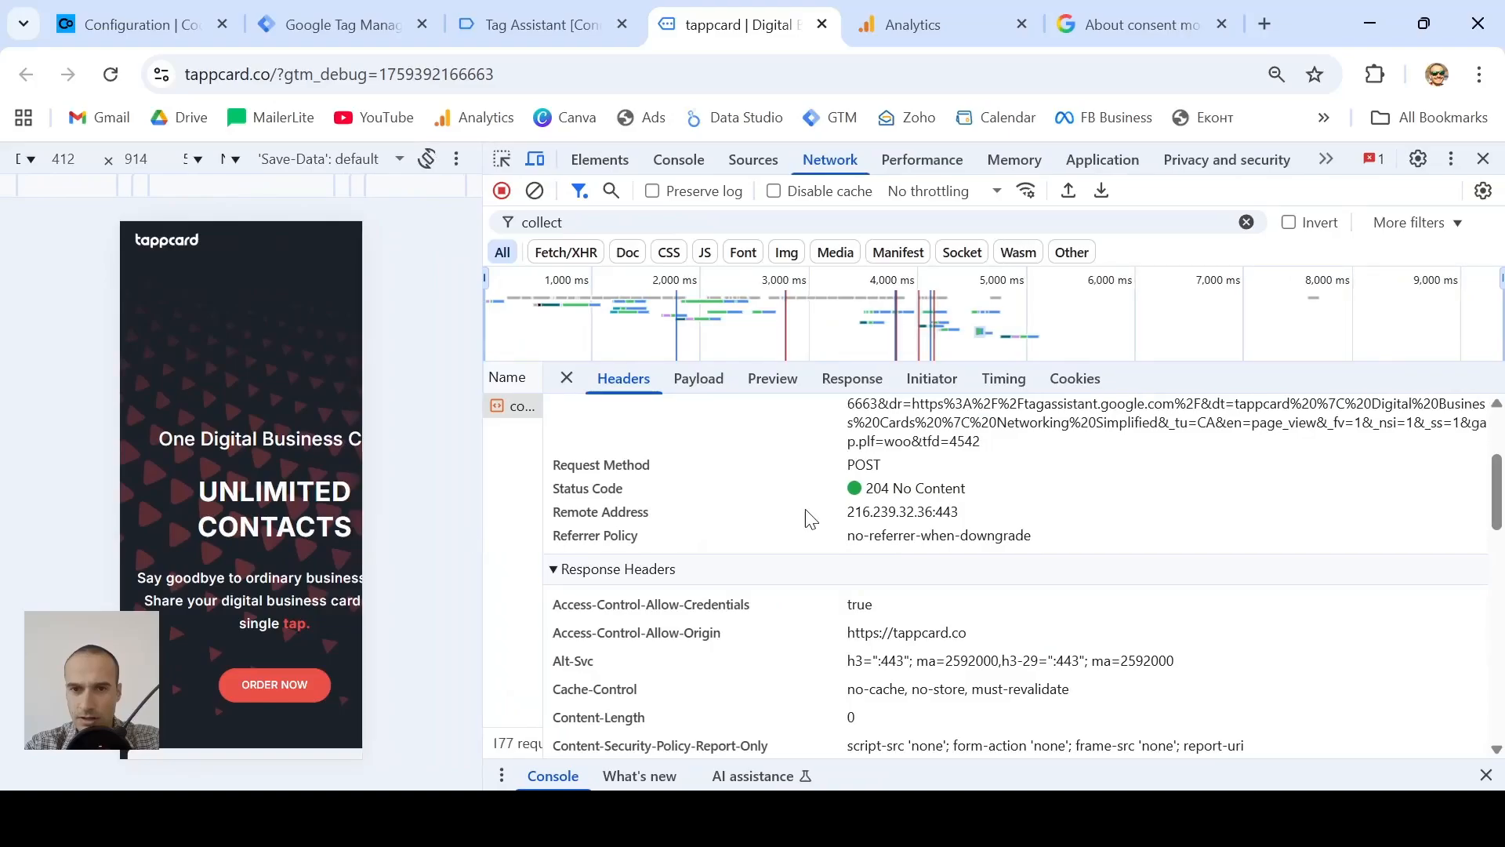
scroll(1079, 501, "up", 2)
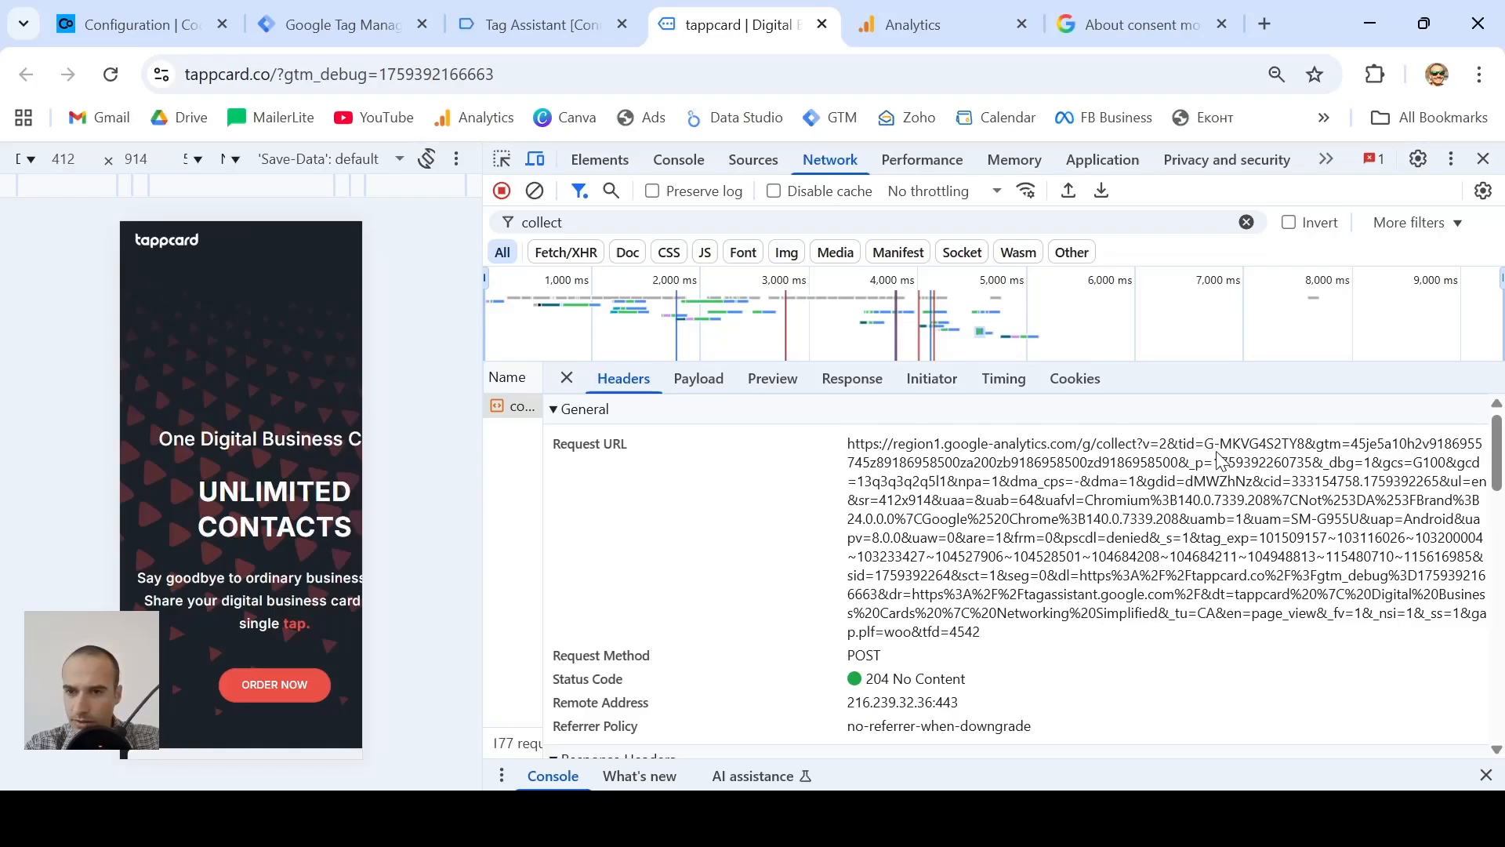
- Confirm the request URL's tid is G-MKVG4S2TY8, then widen the mobile page preview
left_click_drag(1205, 445, 1293, 448)
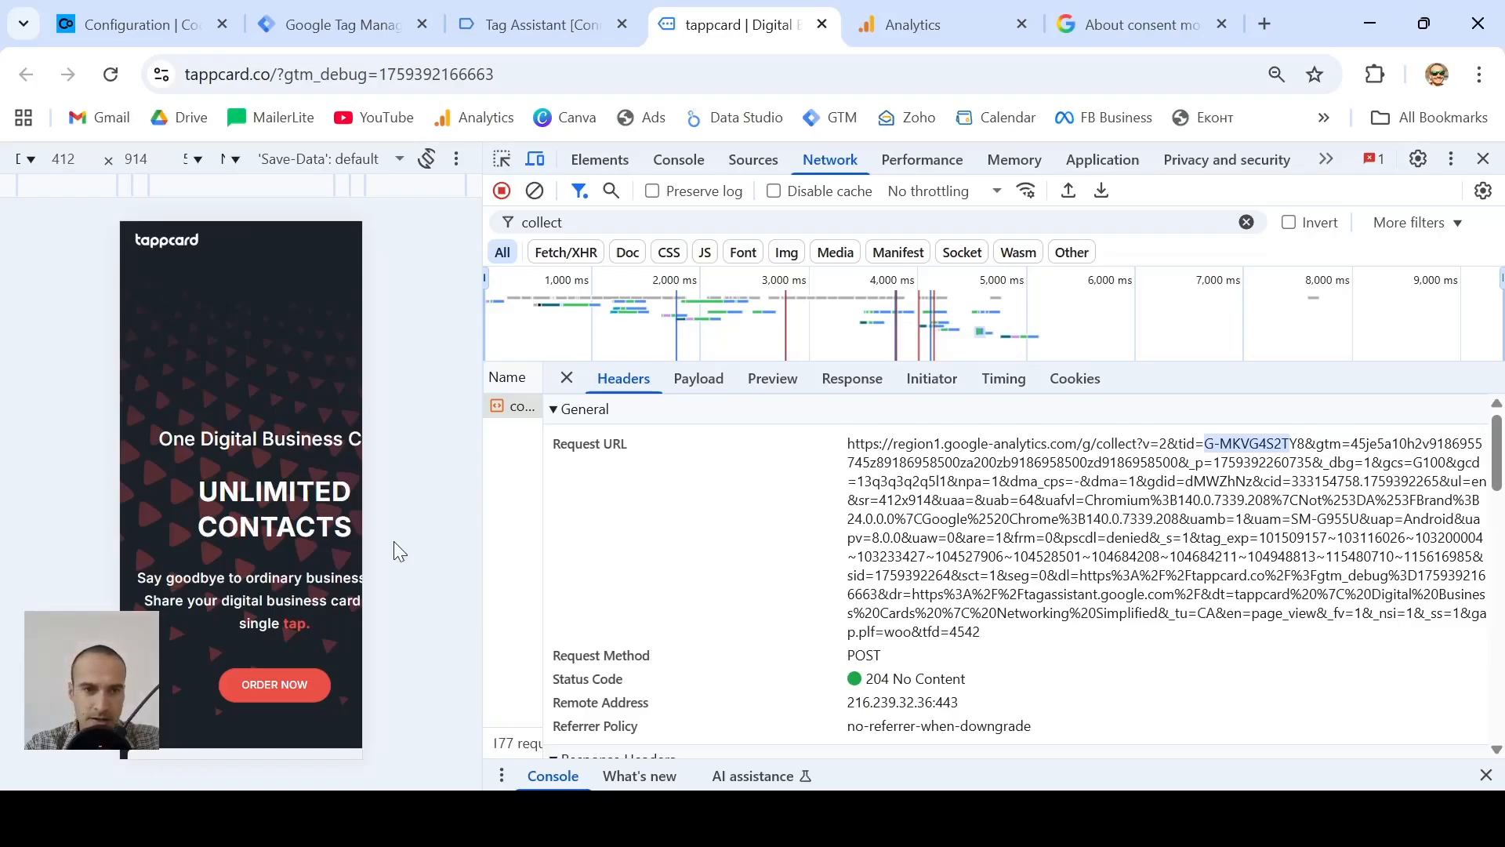
scroll(223, 580, "down", 3)
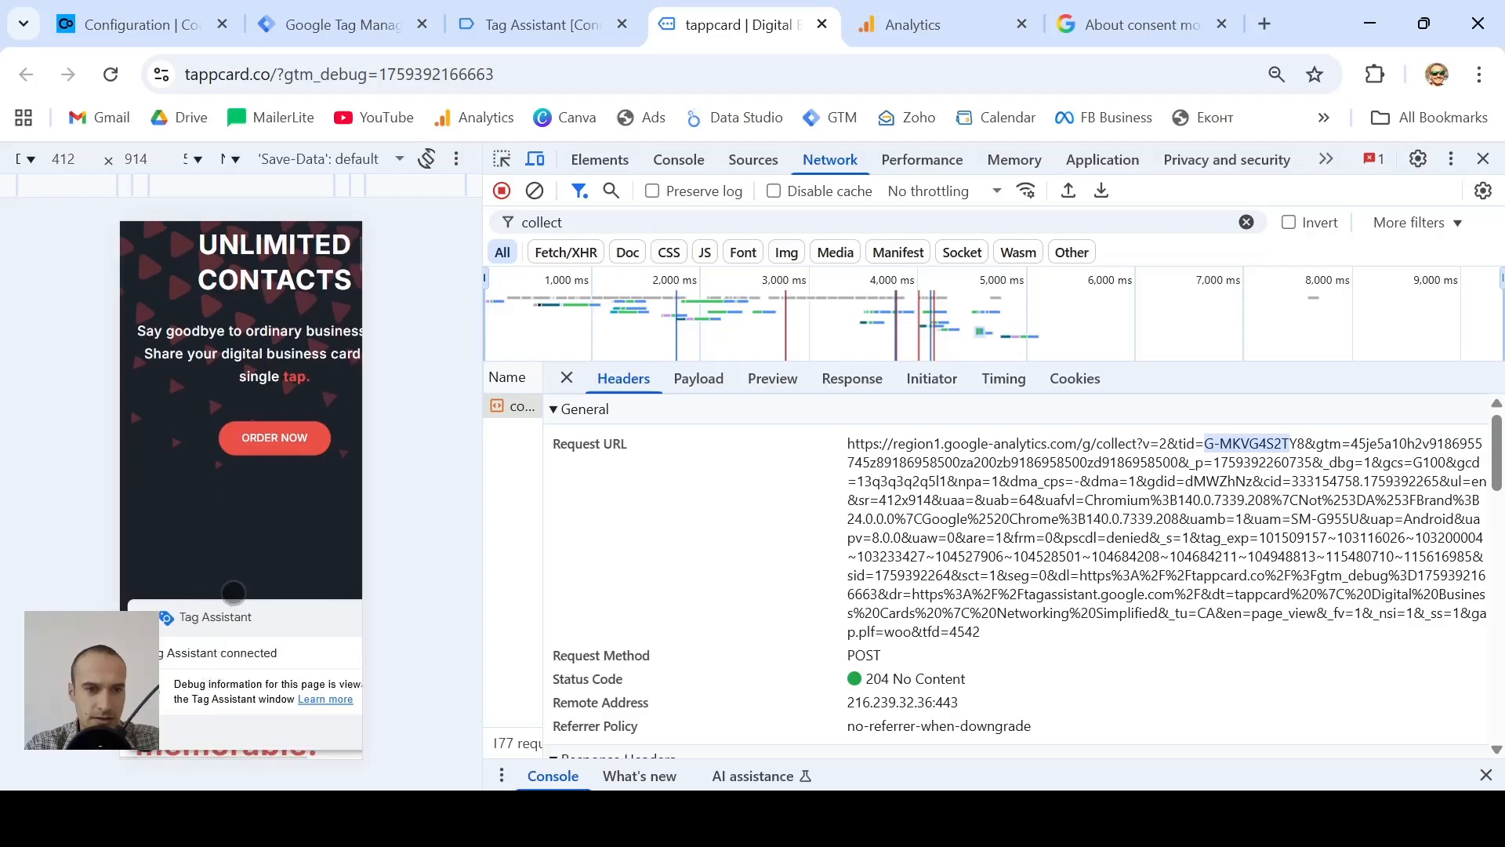
scroll(241, 532, "down", 5)
scroll(241, 532, "up", 8)
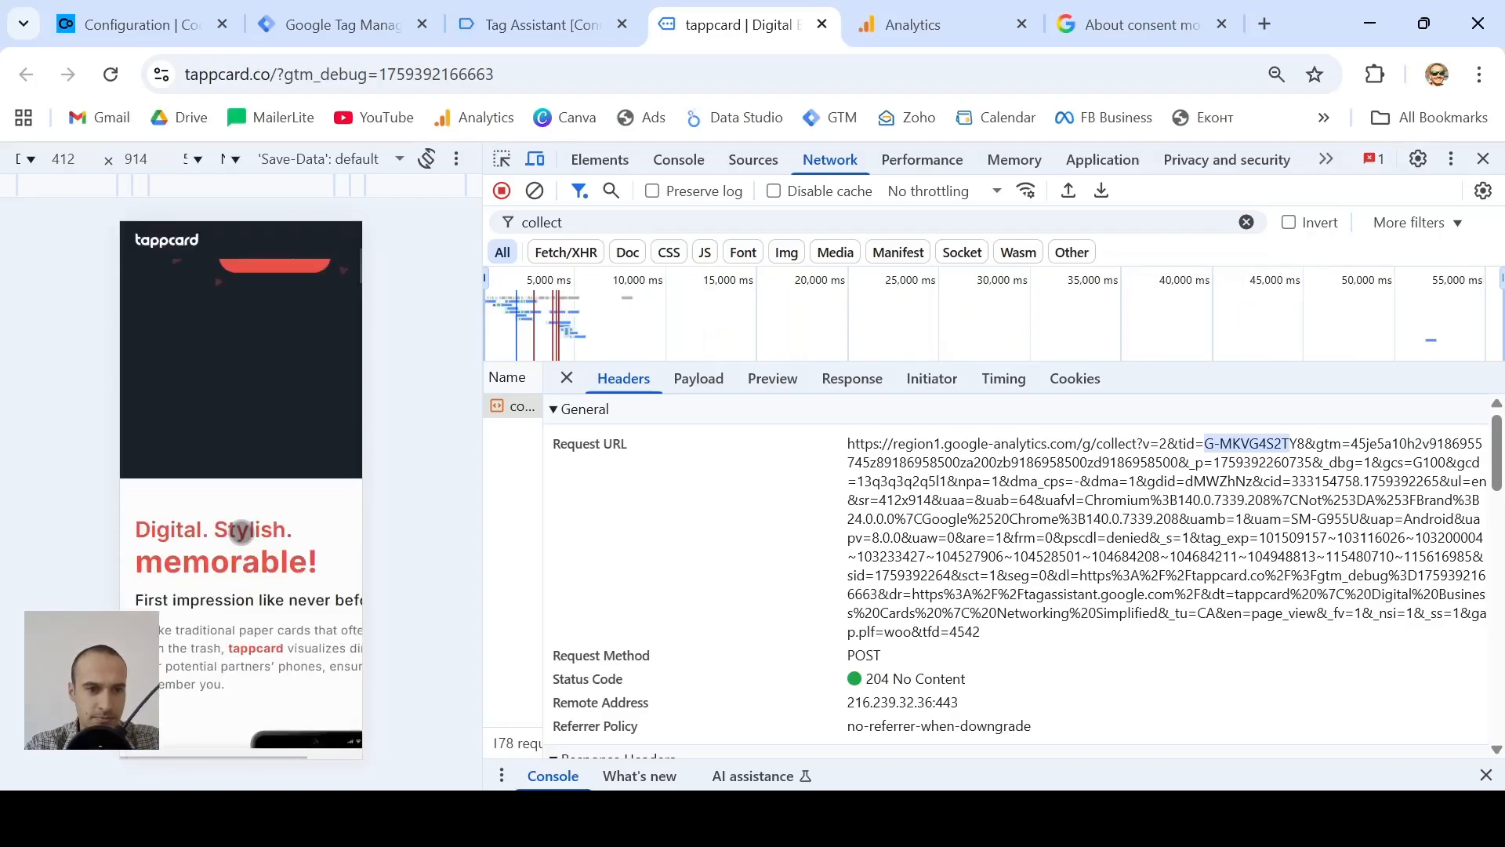
scroll(241, 532, "up", 3)
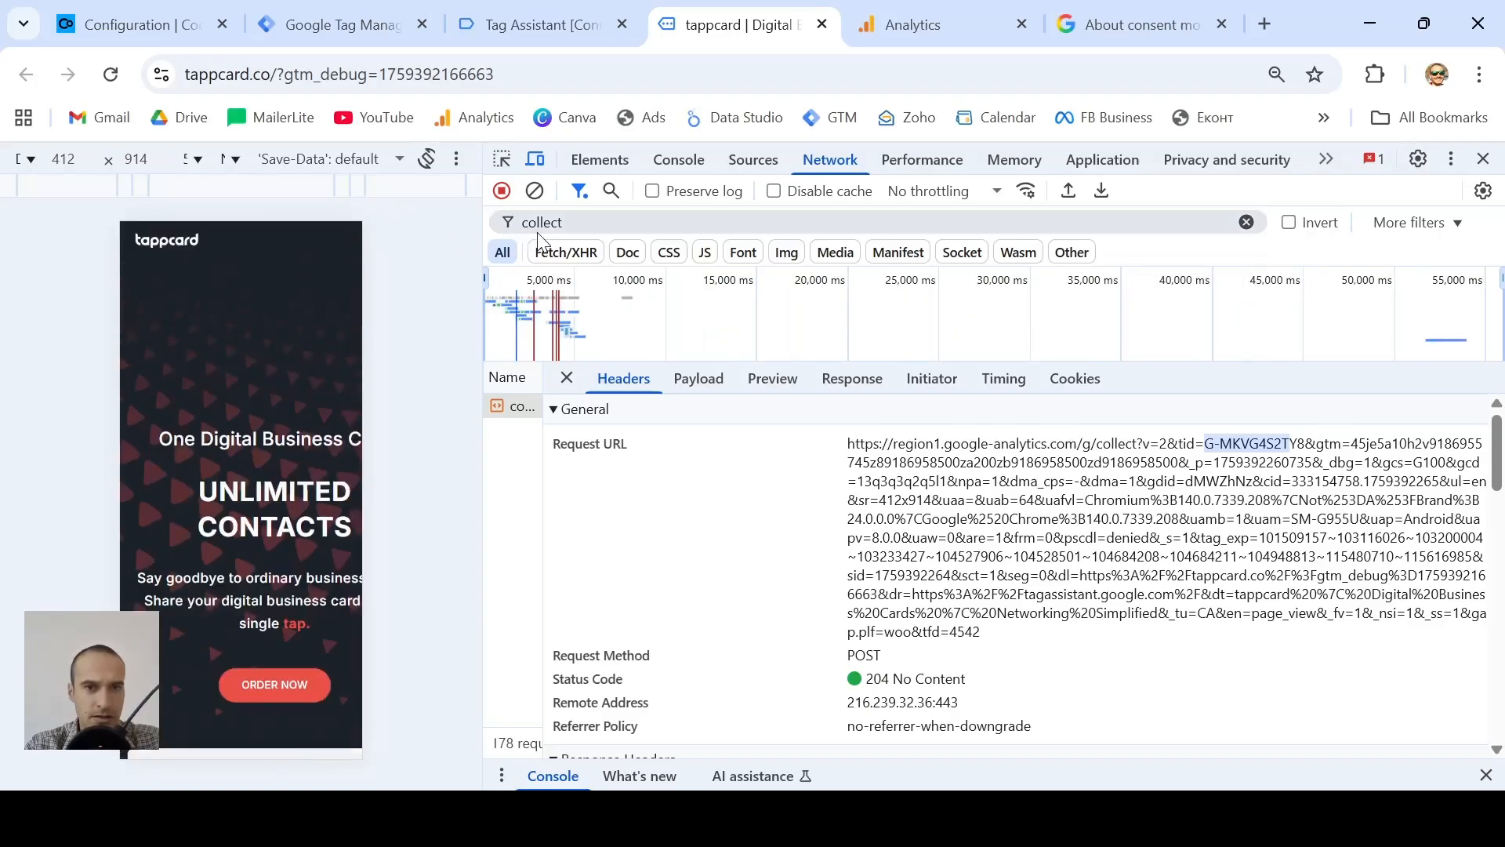
left_click_drag(489, 282, 769, 282)
scroll(416, 430, "down", 4)
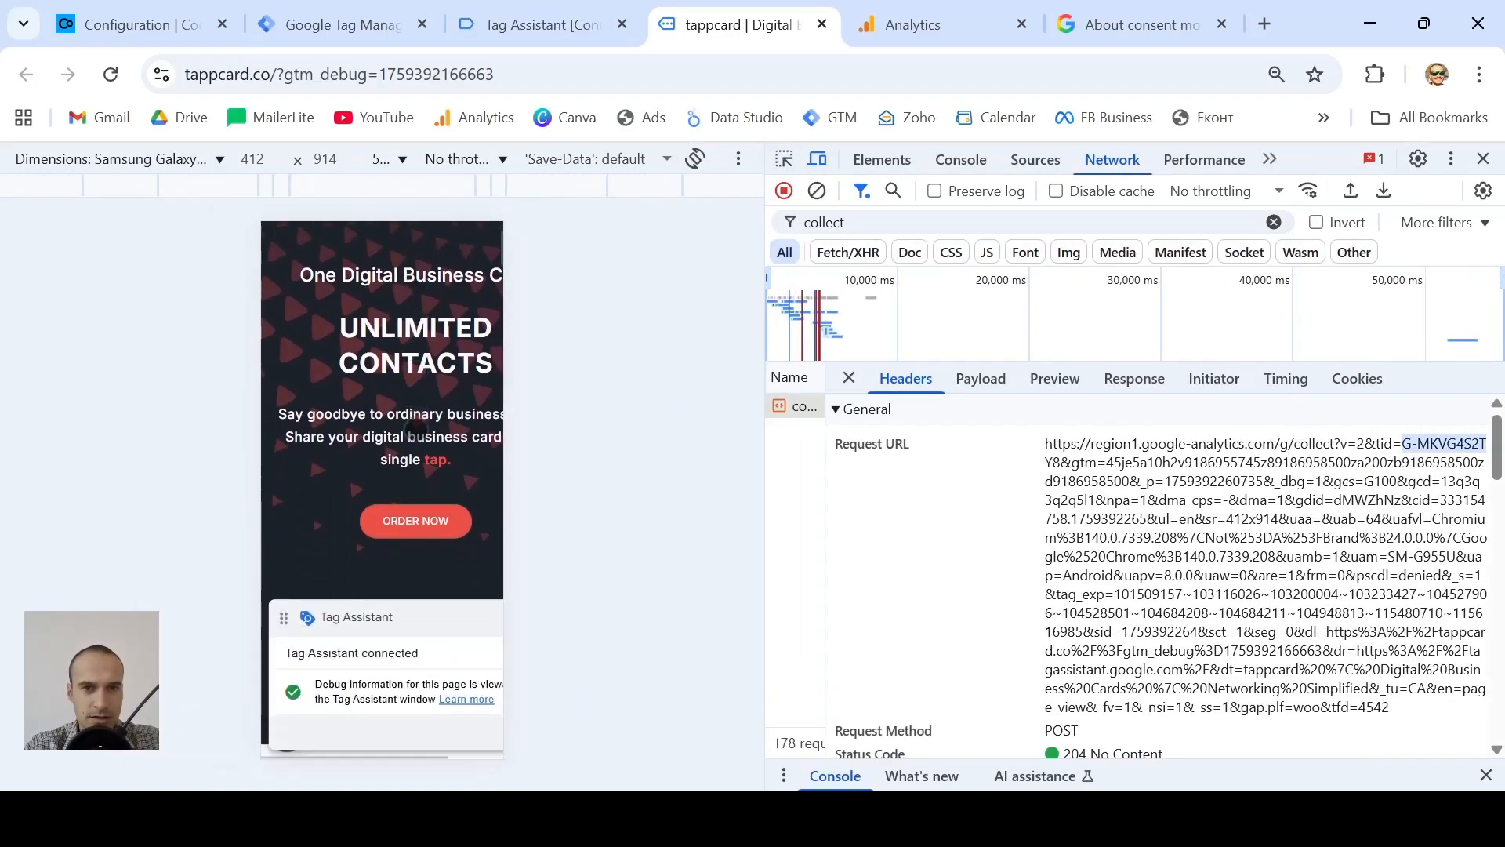
scroll(416, 430, "down", 4)
scroll(415, 430, "up", 8)
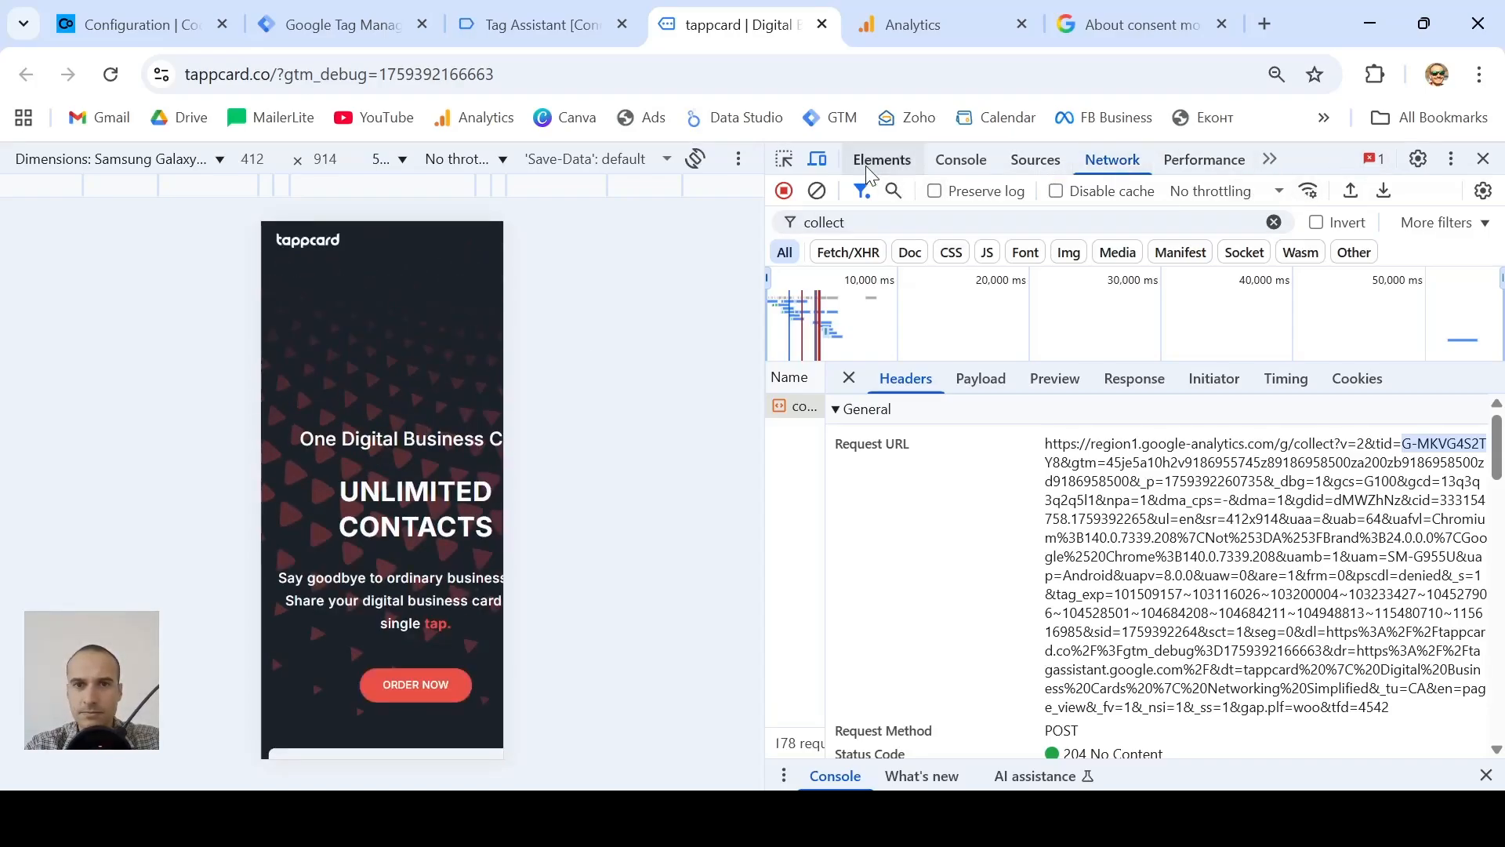
- At desktop width, allow all cookies and inspect the new user_engagement collect hit showing gcs=G111
left_click(819, 162)
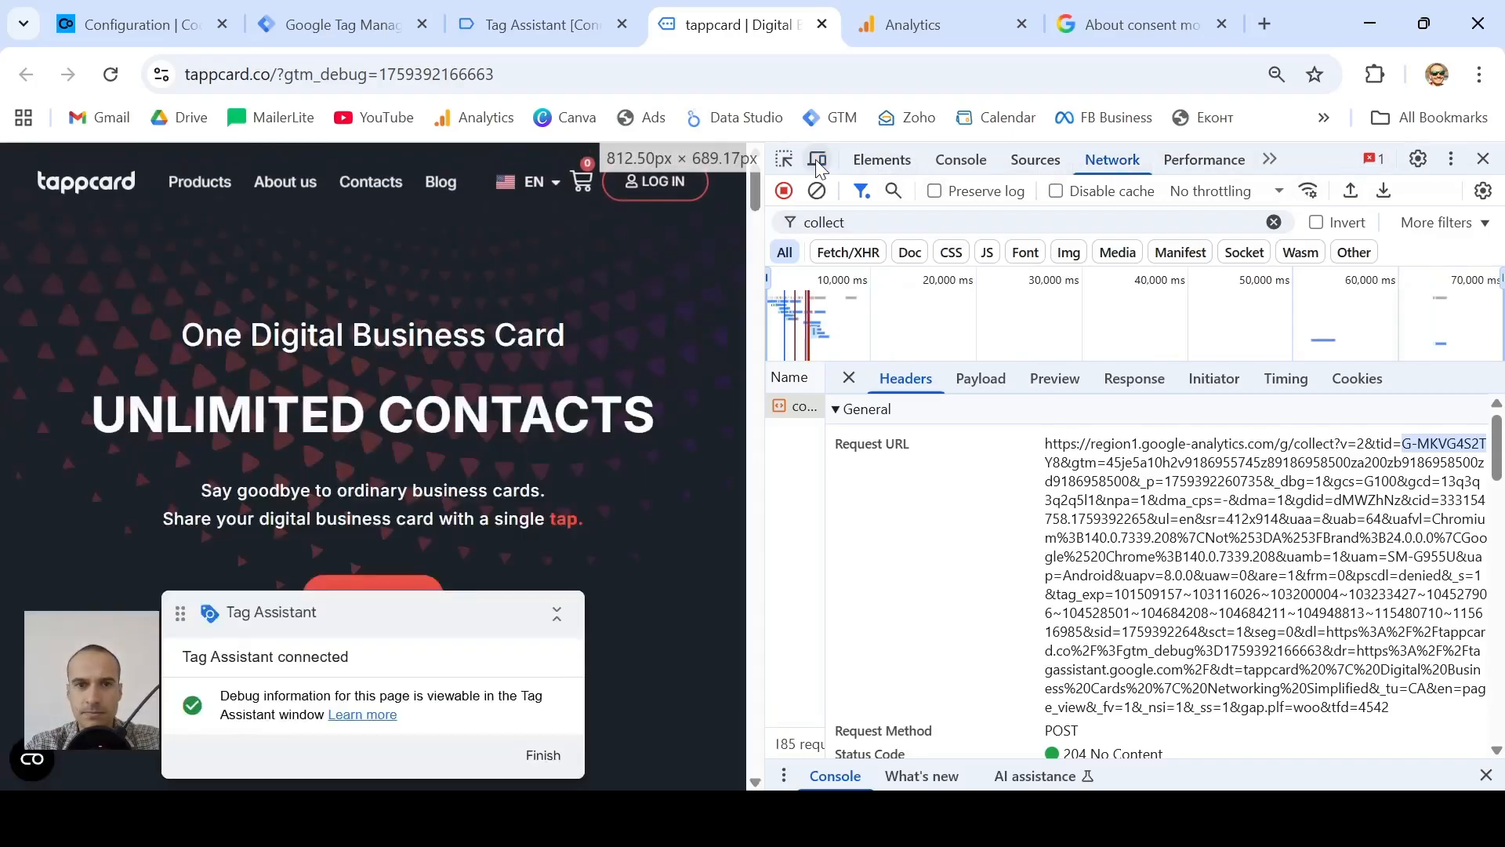
scroll(554, 445, "down", 2)
left_click(31, 754)
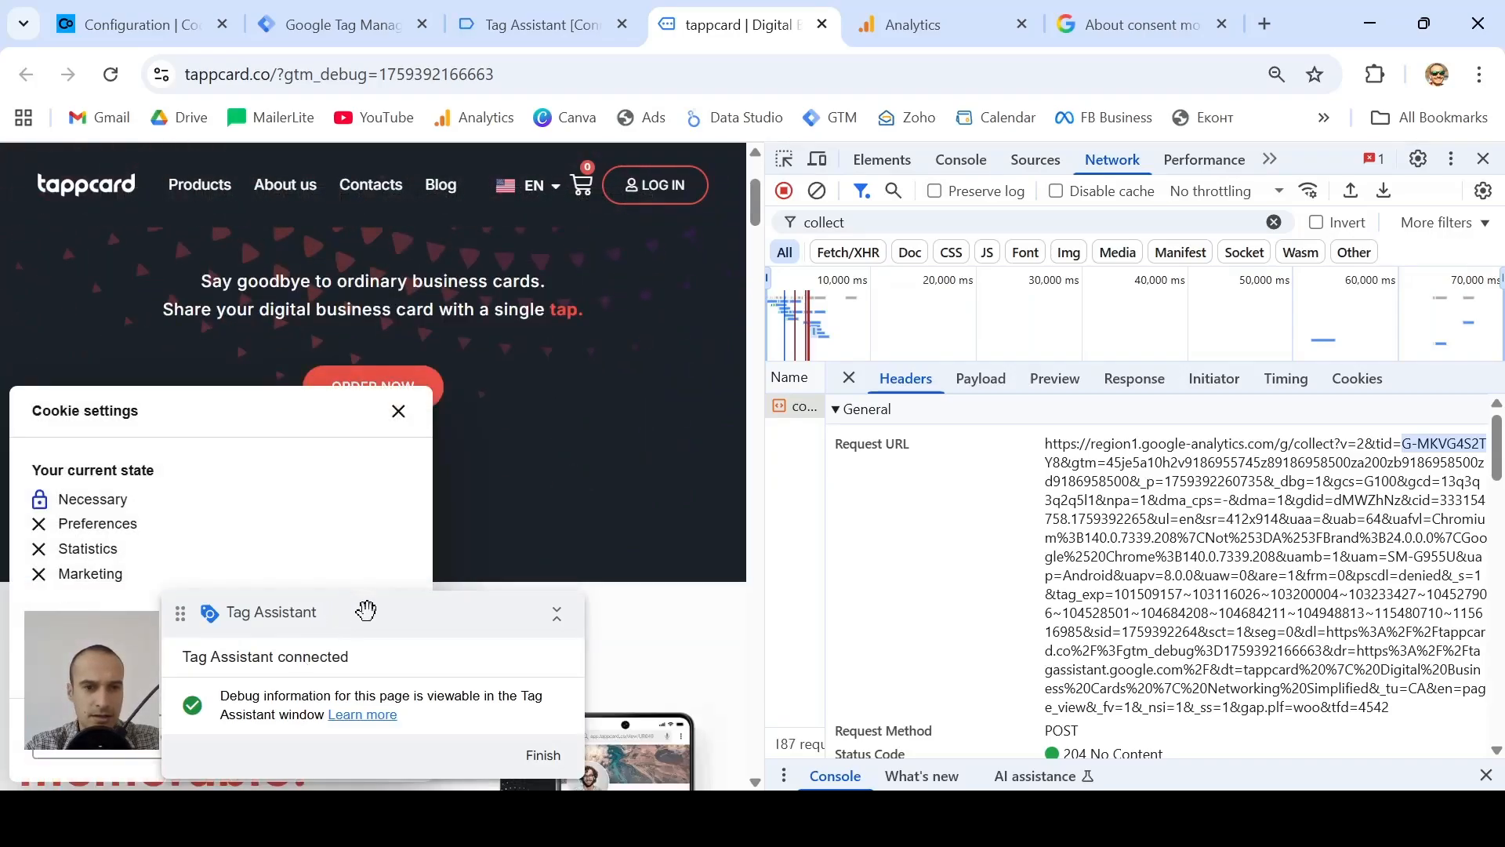
left_click_drag(366, 608, 298, 237)
left_click(286, 737)
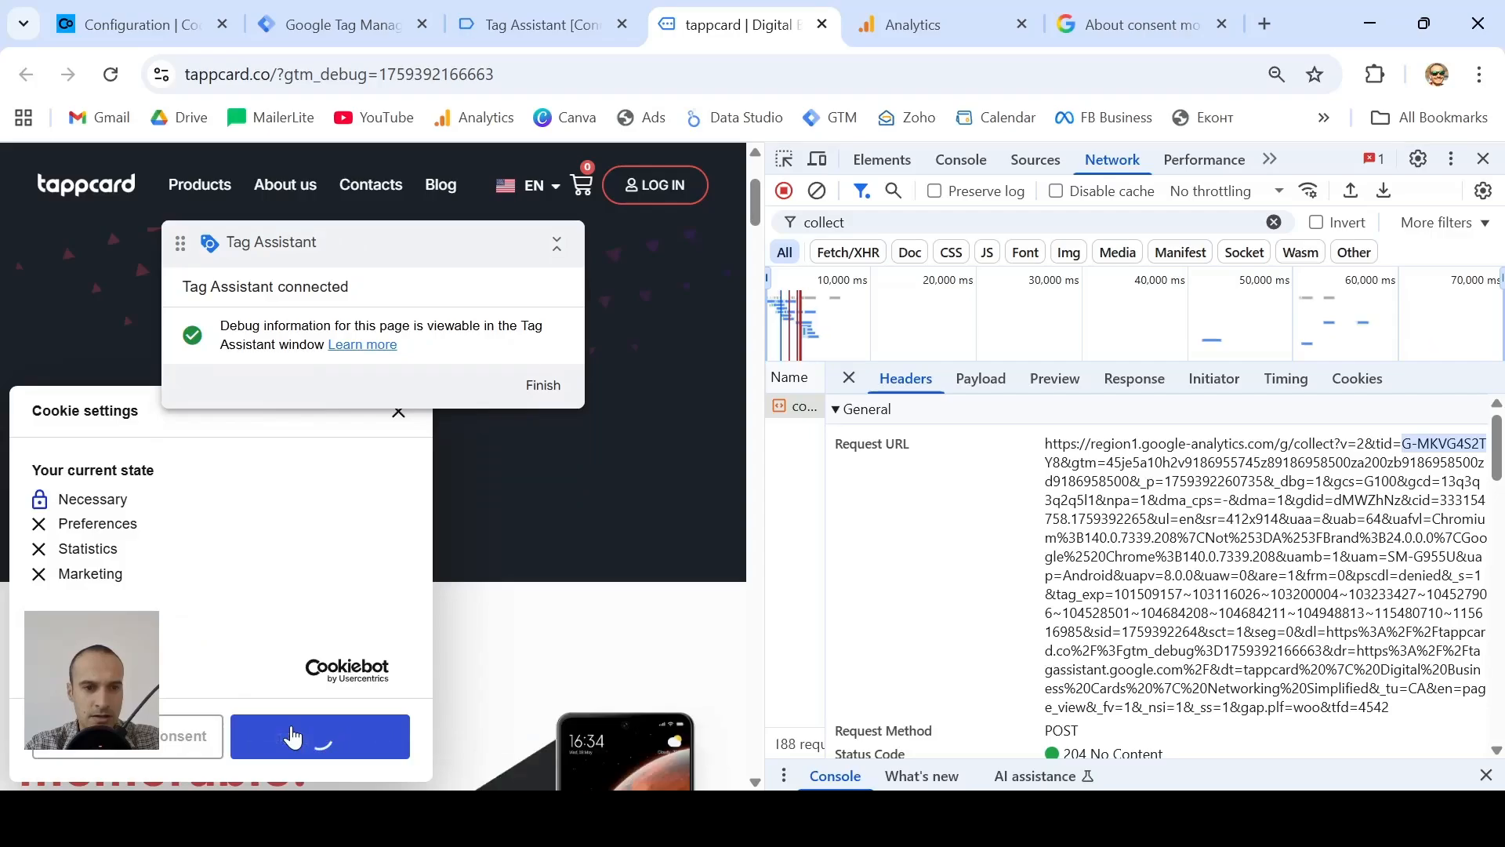
left_click(612, 668)
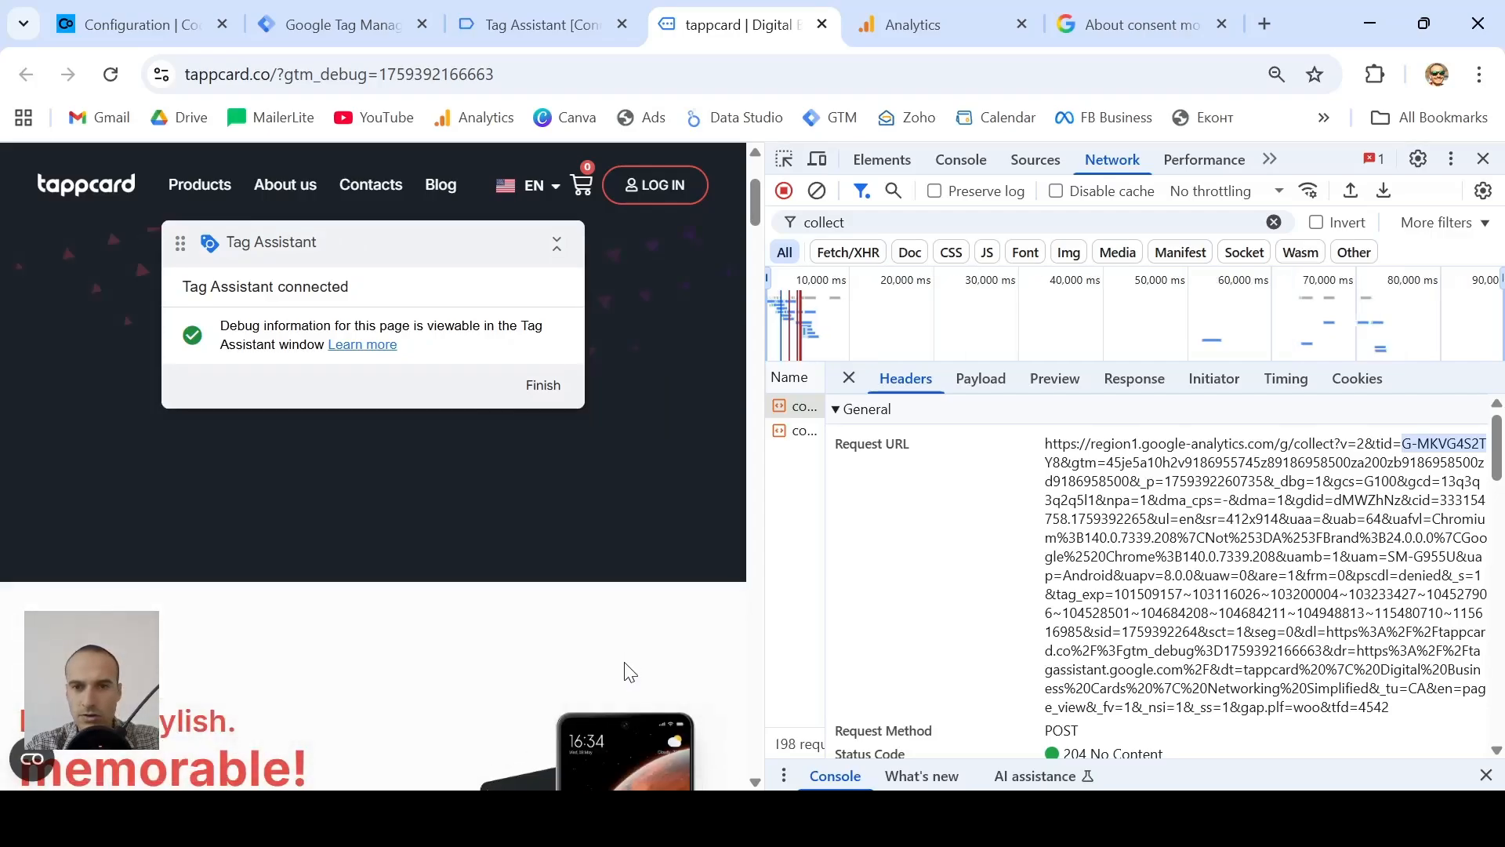
left_click(797, 432)
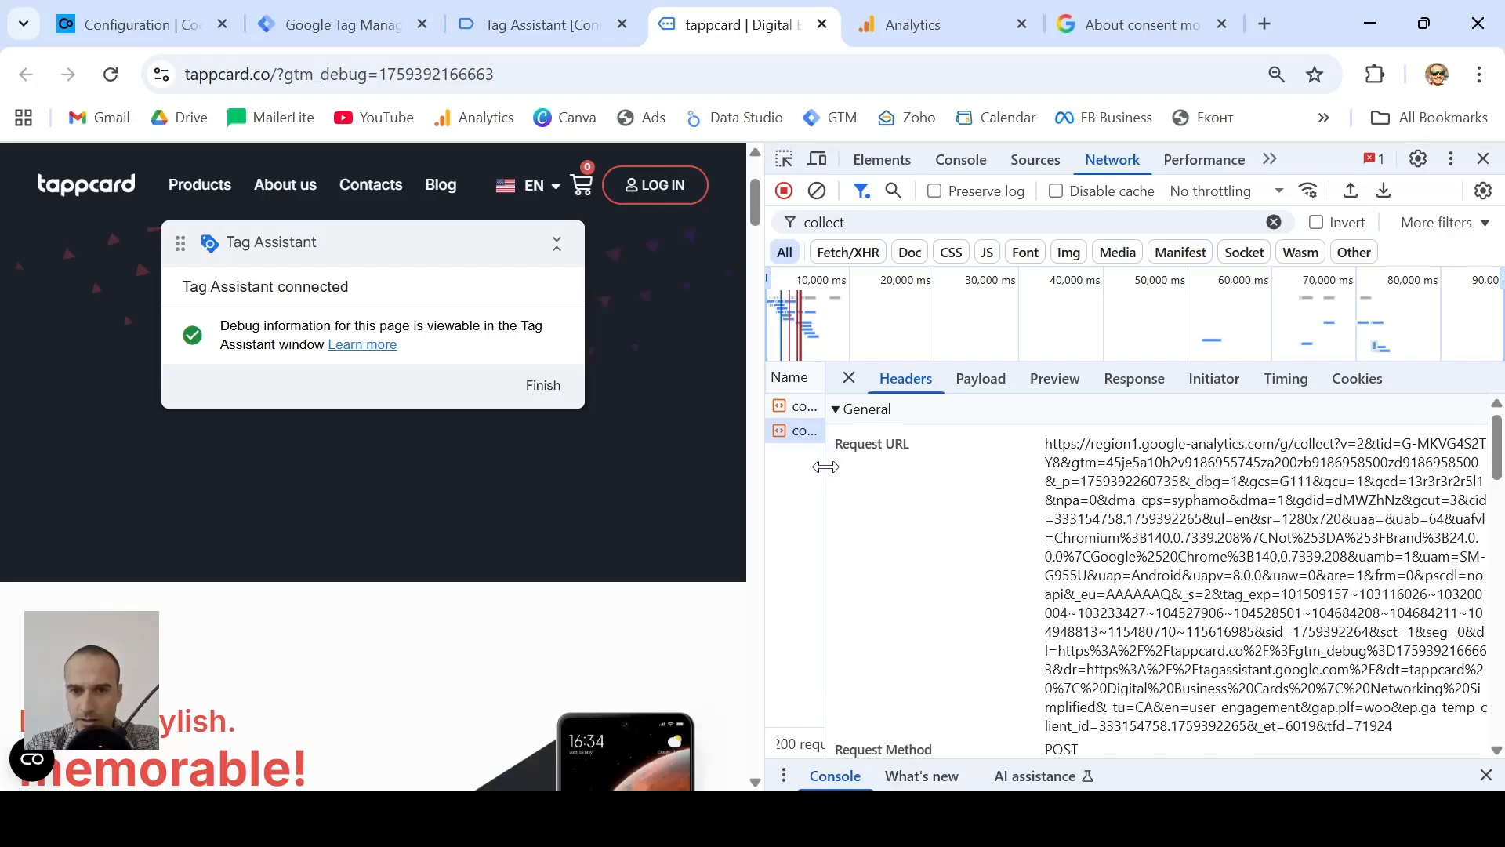
- Widen DevTools, select the user_engagement hit's cid value, and compare it with the earlier page_view hit
left_click_drag(826, 468, 663, 465)
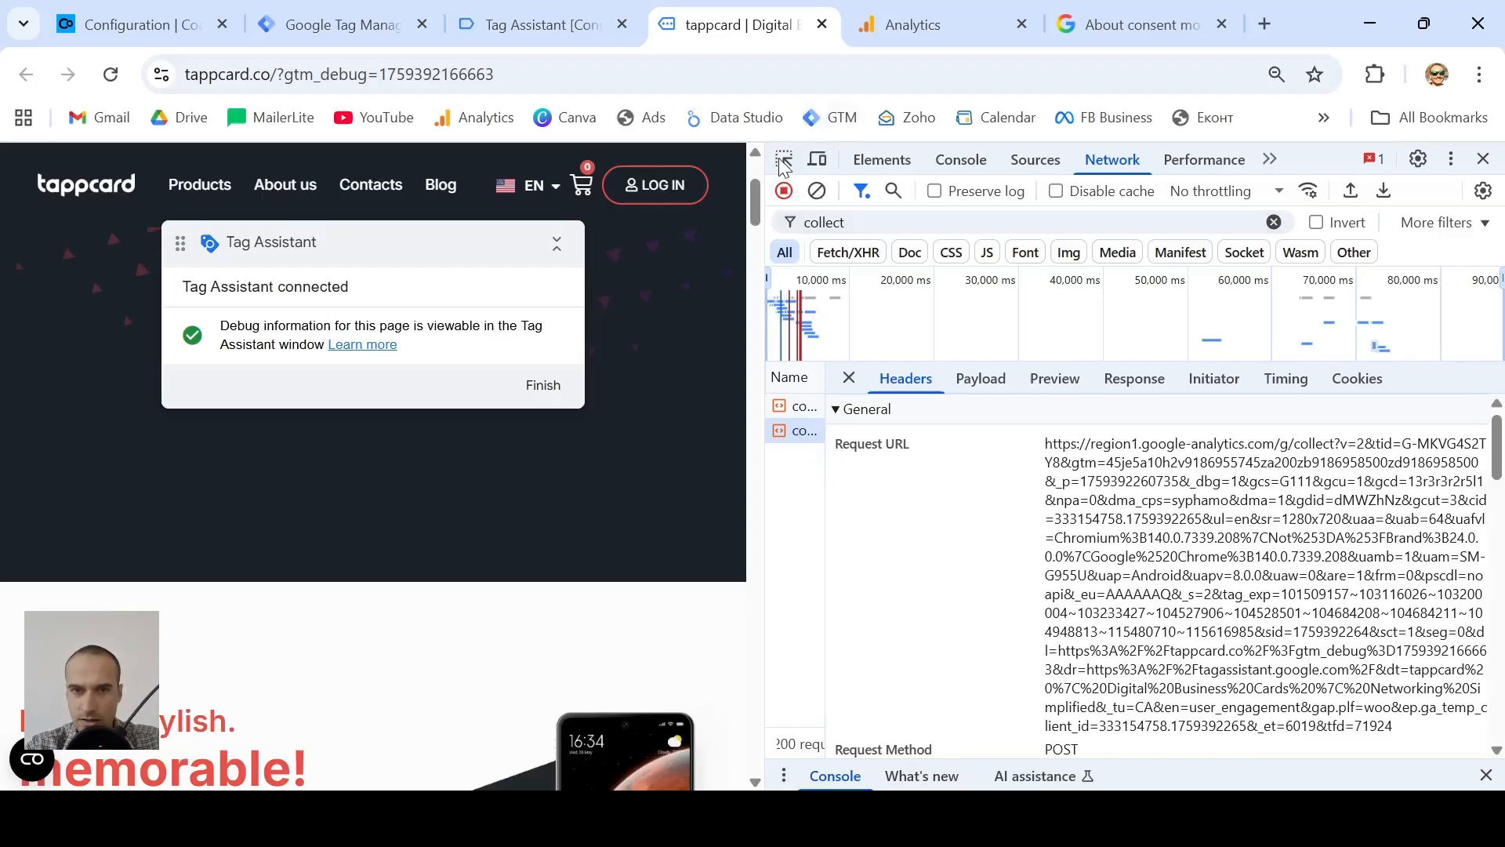
left_click_drag(765, 330, 472, 330)
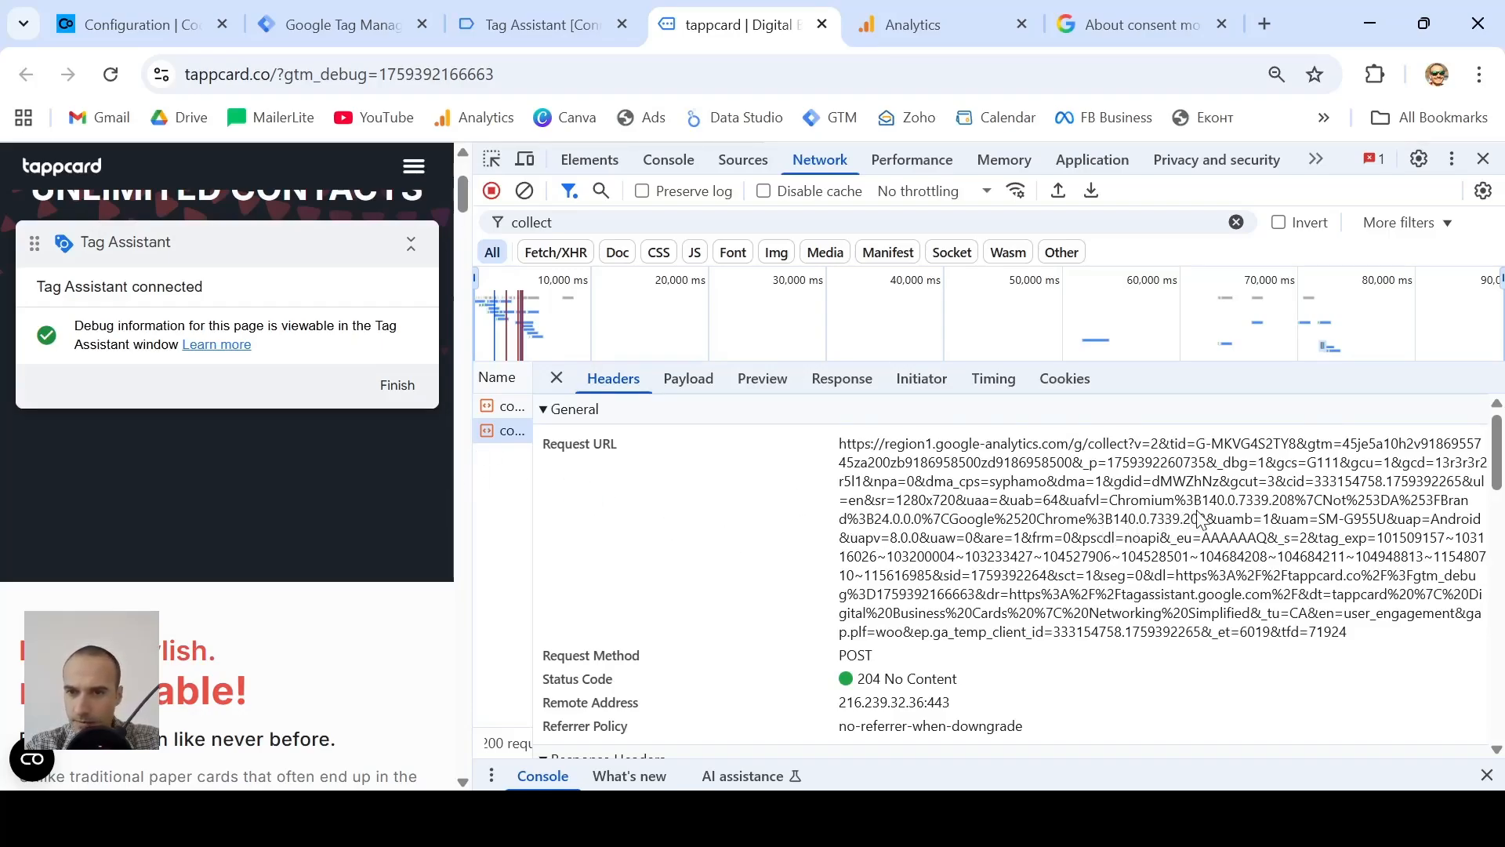
double_click(1325, 482)
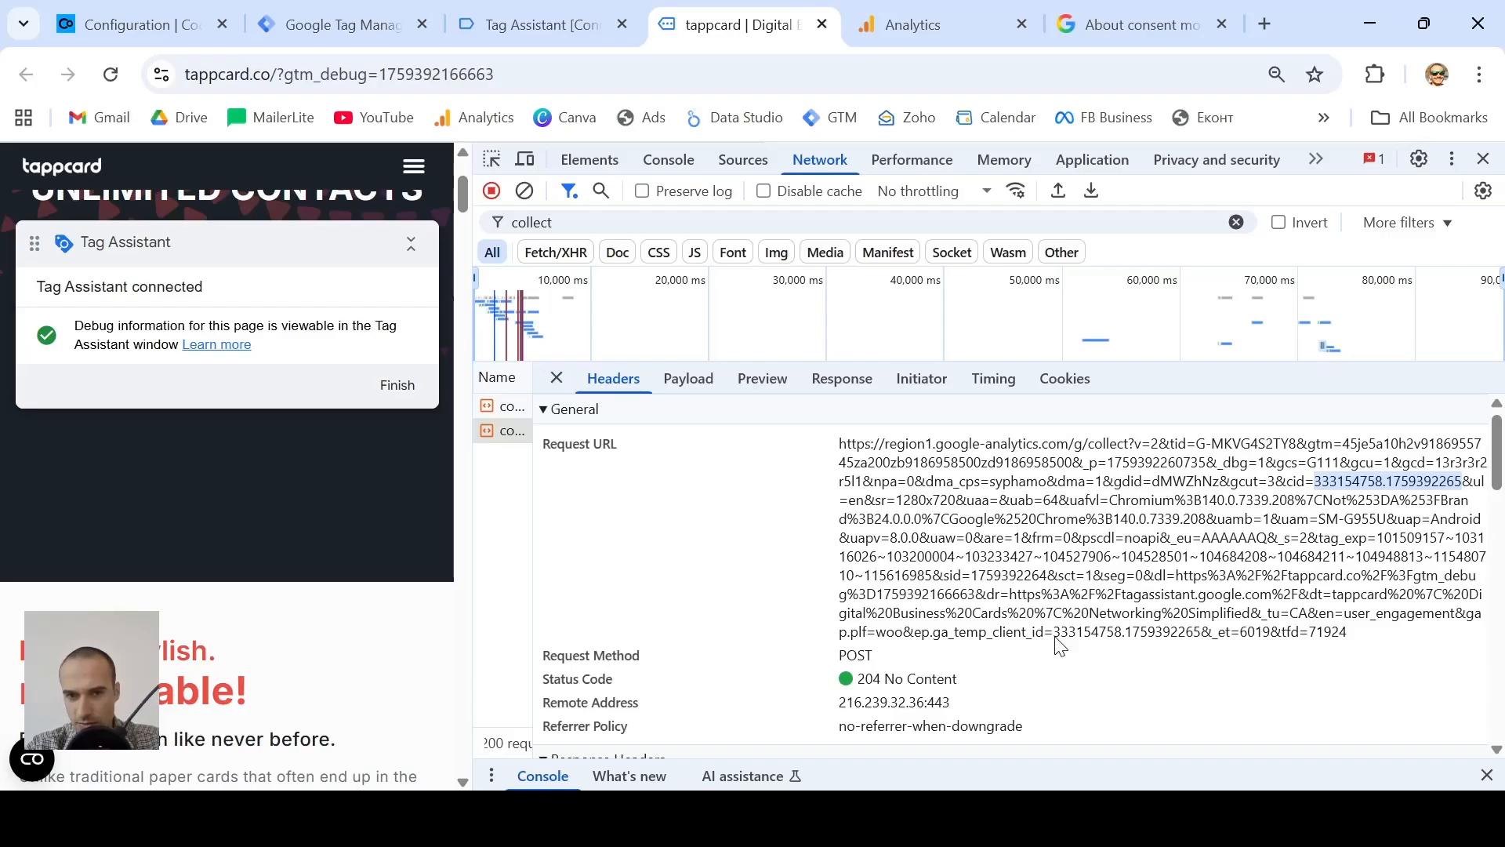
left_click(492, 407)
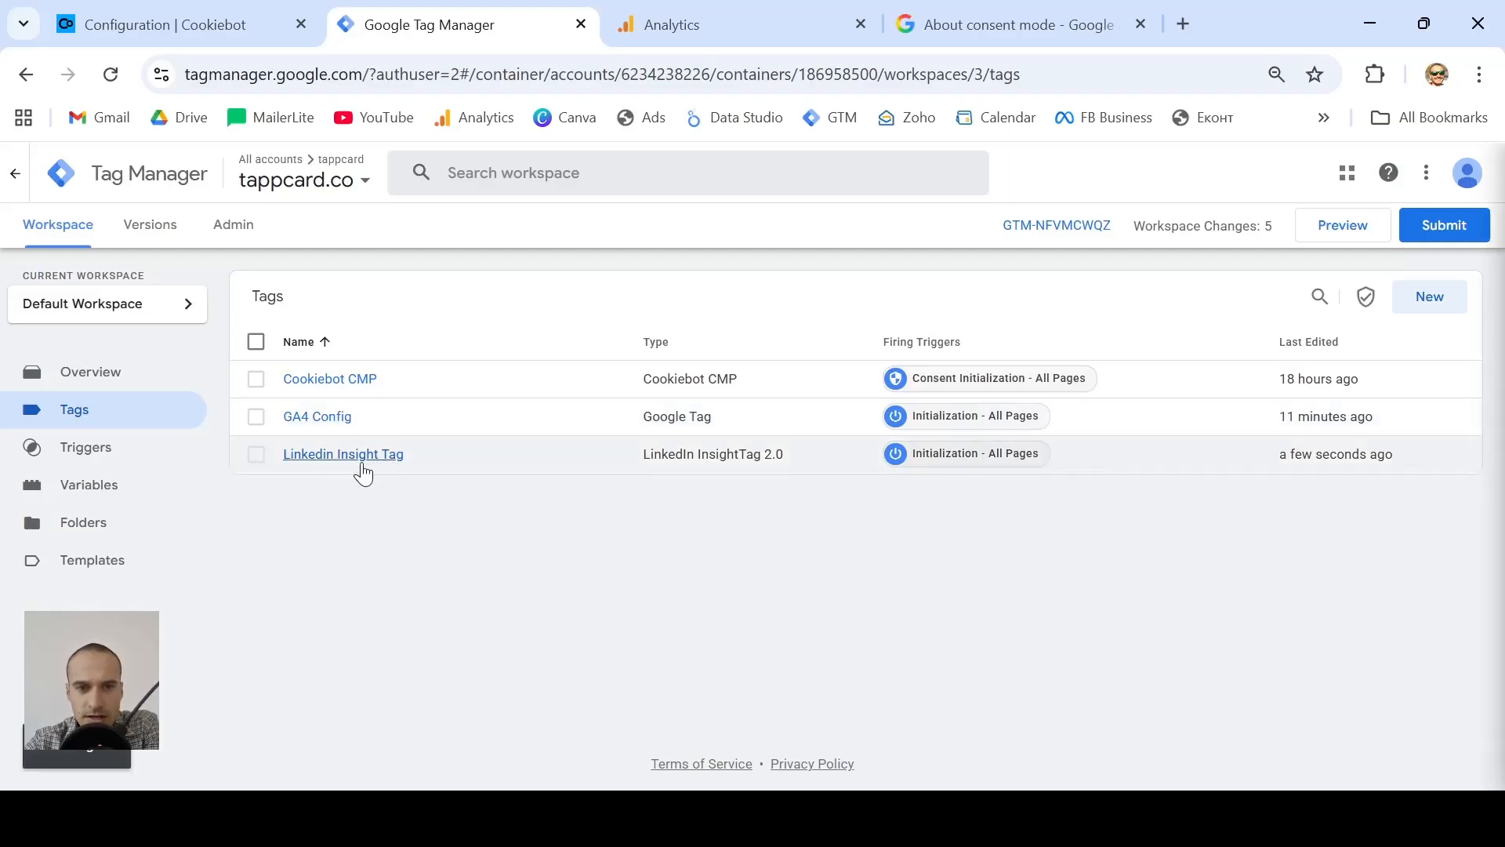
- Open the Linkedin Insight Tag's configuration for editing at its consent settings
left_click(363, 471)
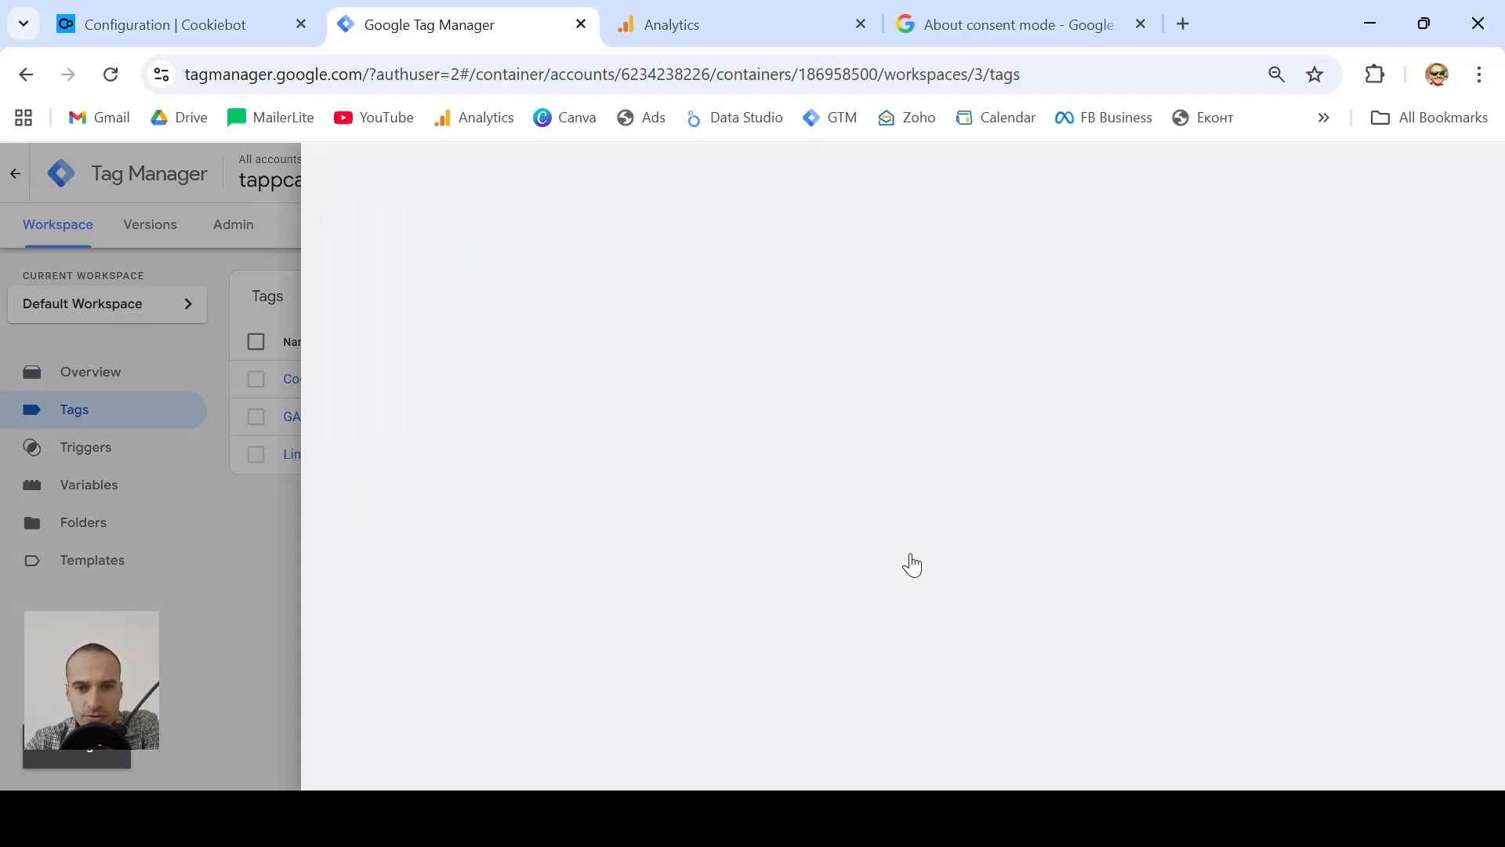
scroll(907, 561, "down", 2)
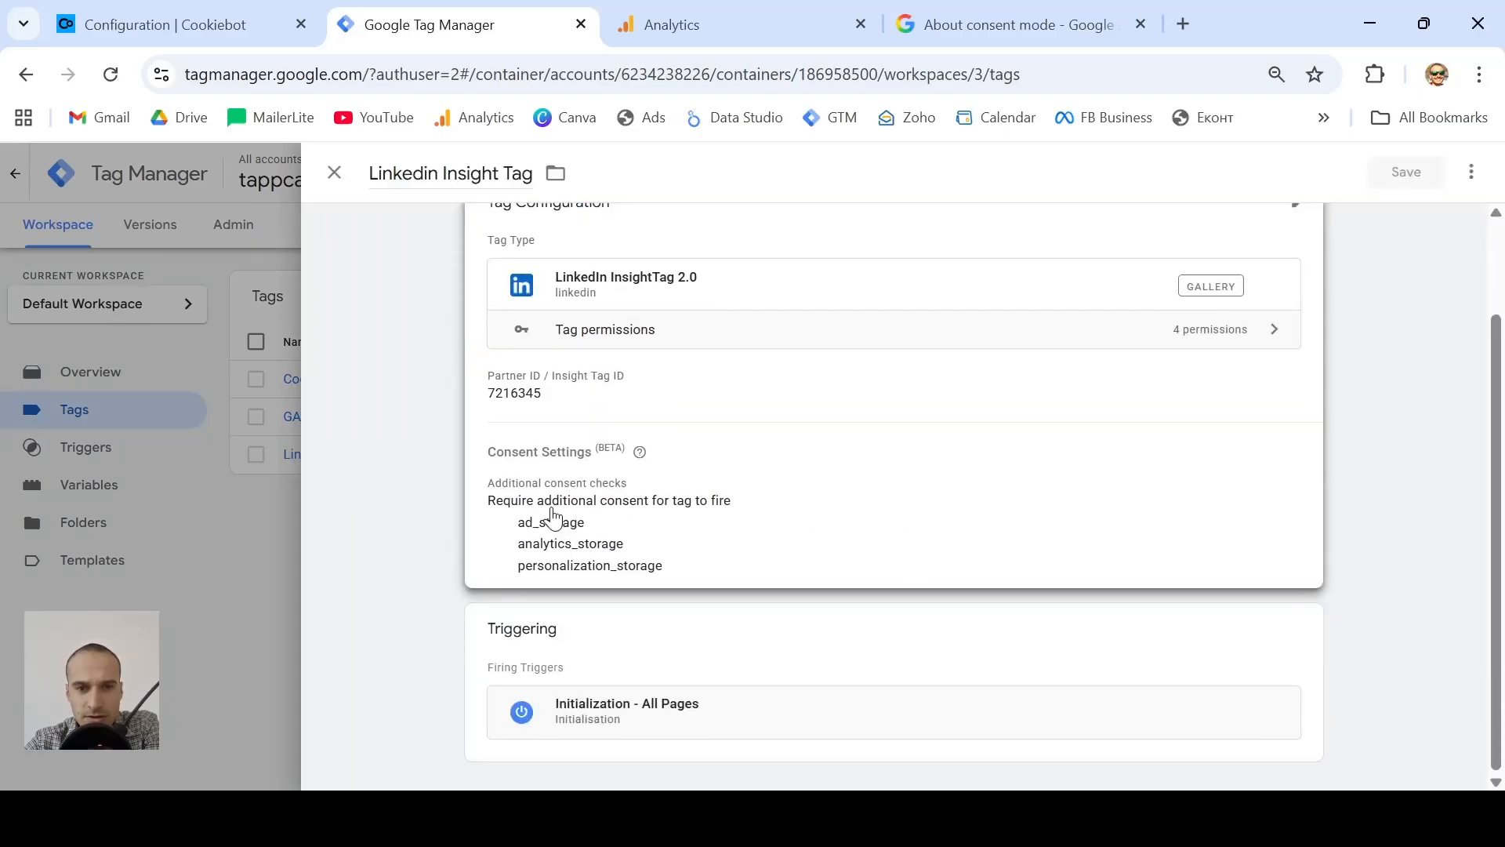
left_click(553, 518)
scroll(552, 513, "down", 8)
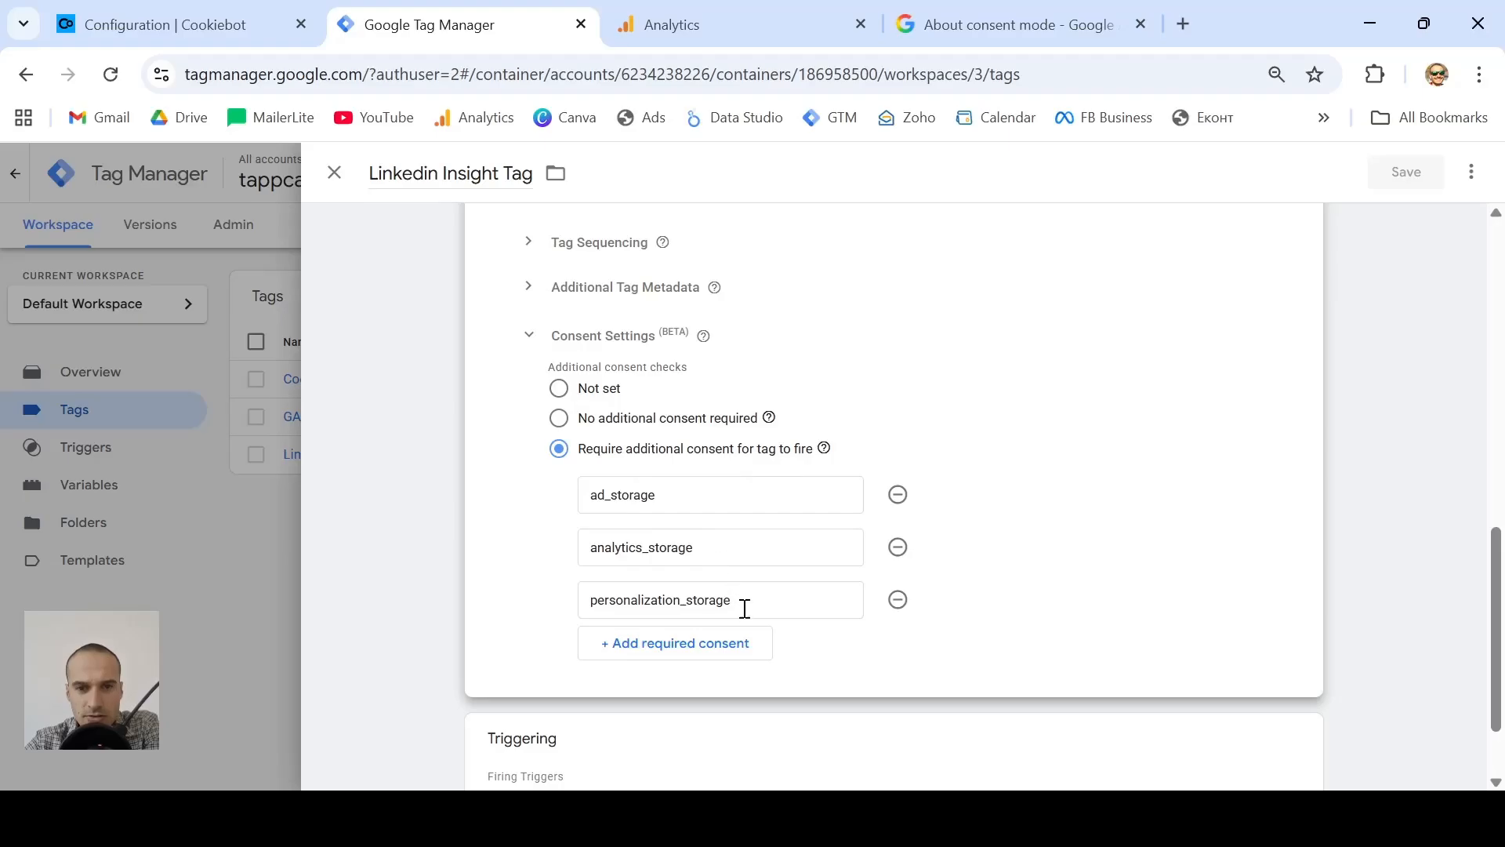
- Clear the duplicate analytics_storage entry and save the tag requiring ad_storage, analytics_storage and personalization_storage
left_click(747, 655)
scroll(745, 655, "down", 1)
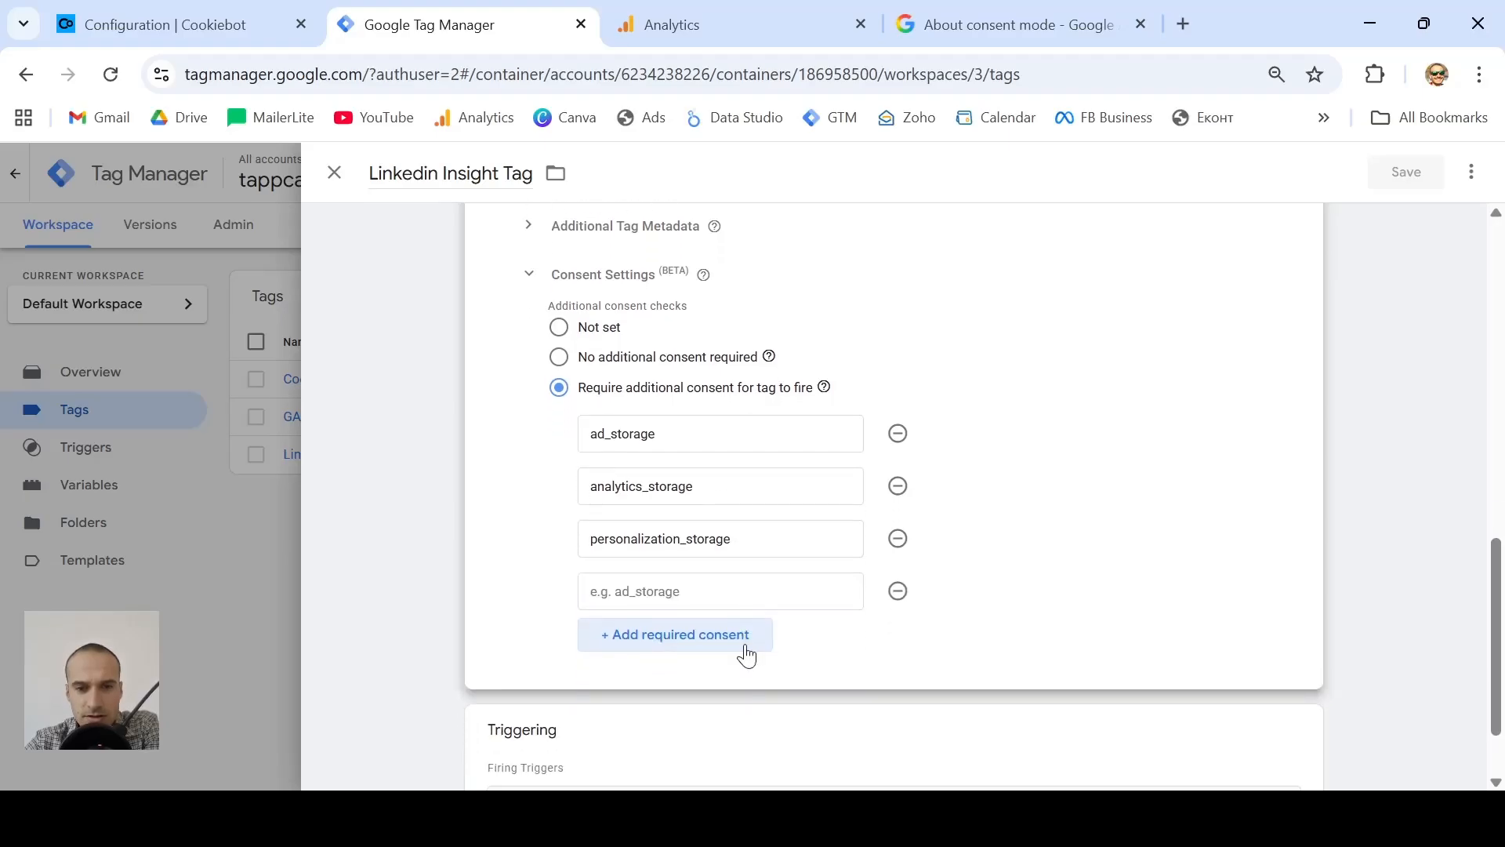
left_click(795, 598)
scroll(792, 597, "down", 1)
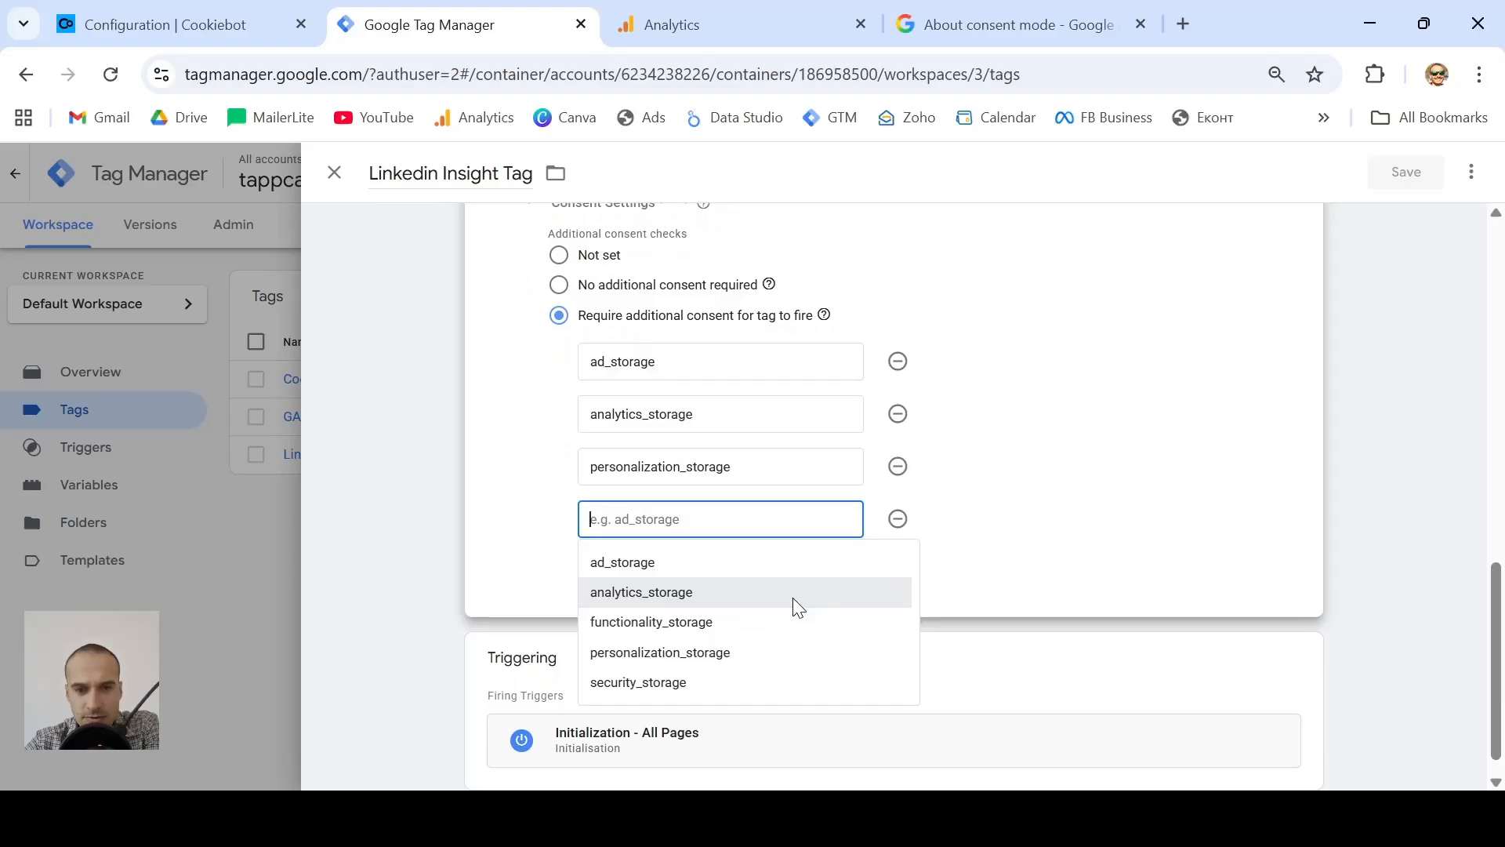
left_click(792, 597)
key("BackSpace")
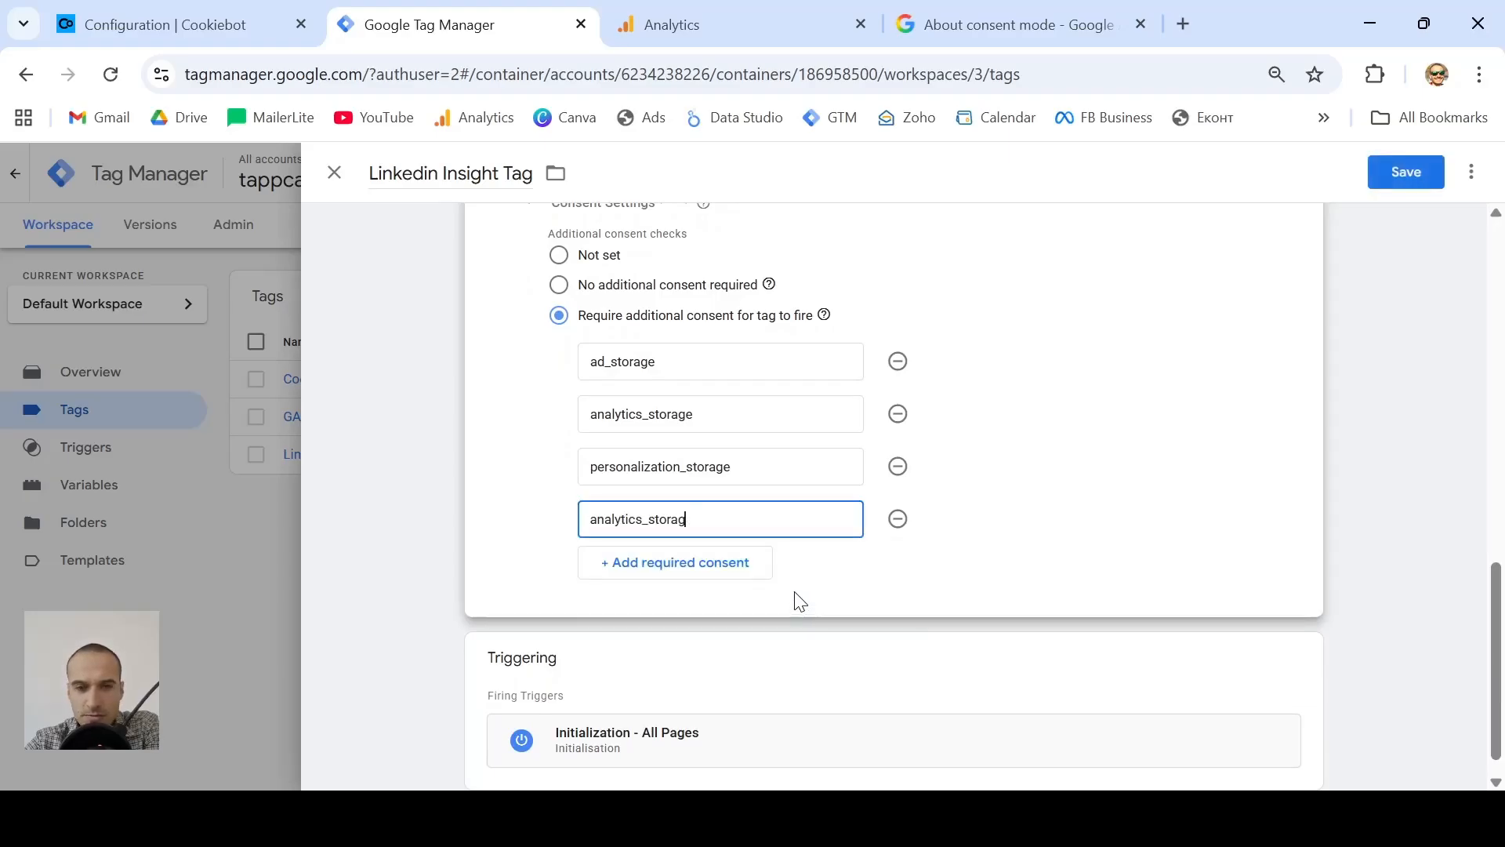
key("BackSpace")
key("BackSpace")
key("BackSpace")
key("BackSpace")
key("BackSpace")
key("BackSpace")
key("BackSpace")
key("BackSpace")
key("BackSpace")
key("BackSpace")
key("BackSpace")
key("BackSpace")
key("BackSpace")
key("BackSpace")
key("BackSpace")
key("BackSpace")
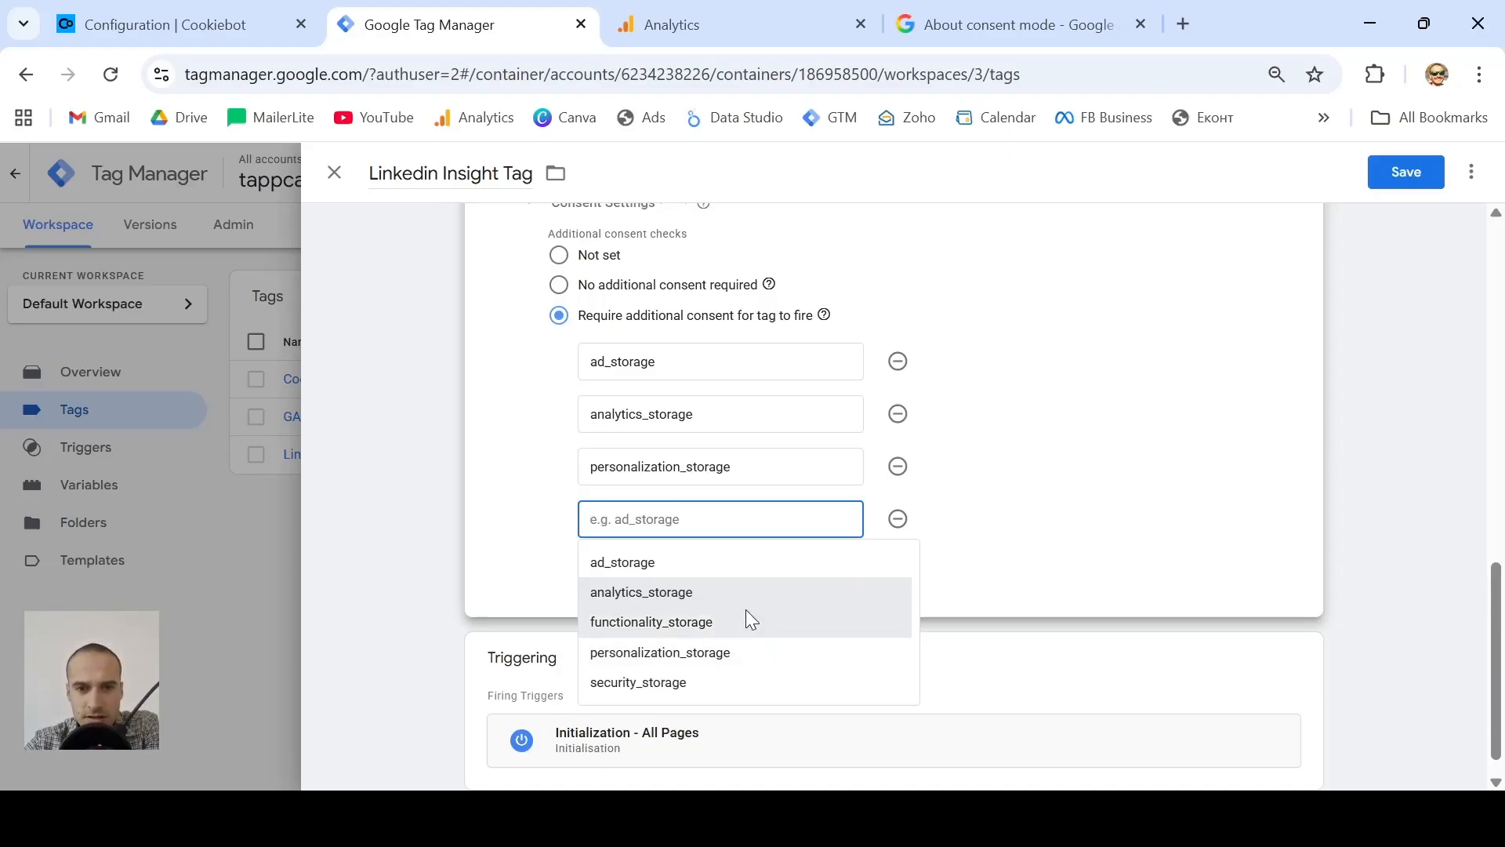
left_click(1106, 561)
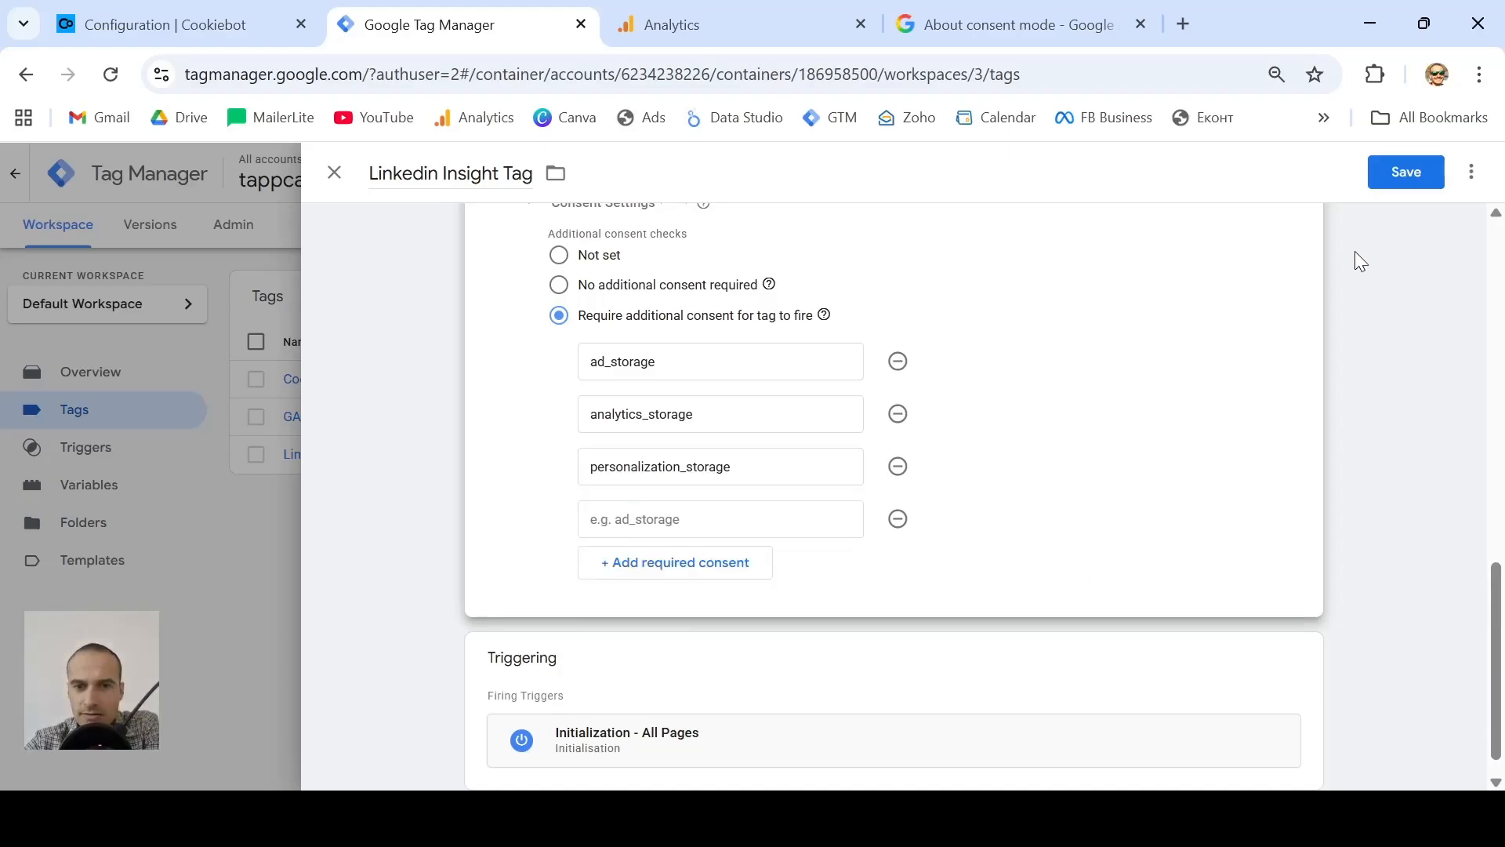
left_click(1413, 174)
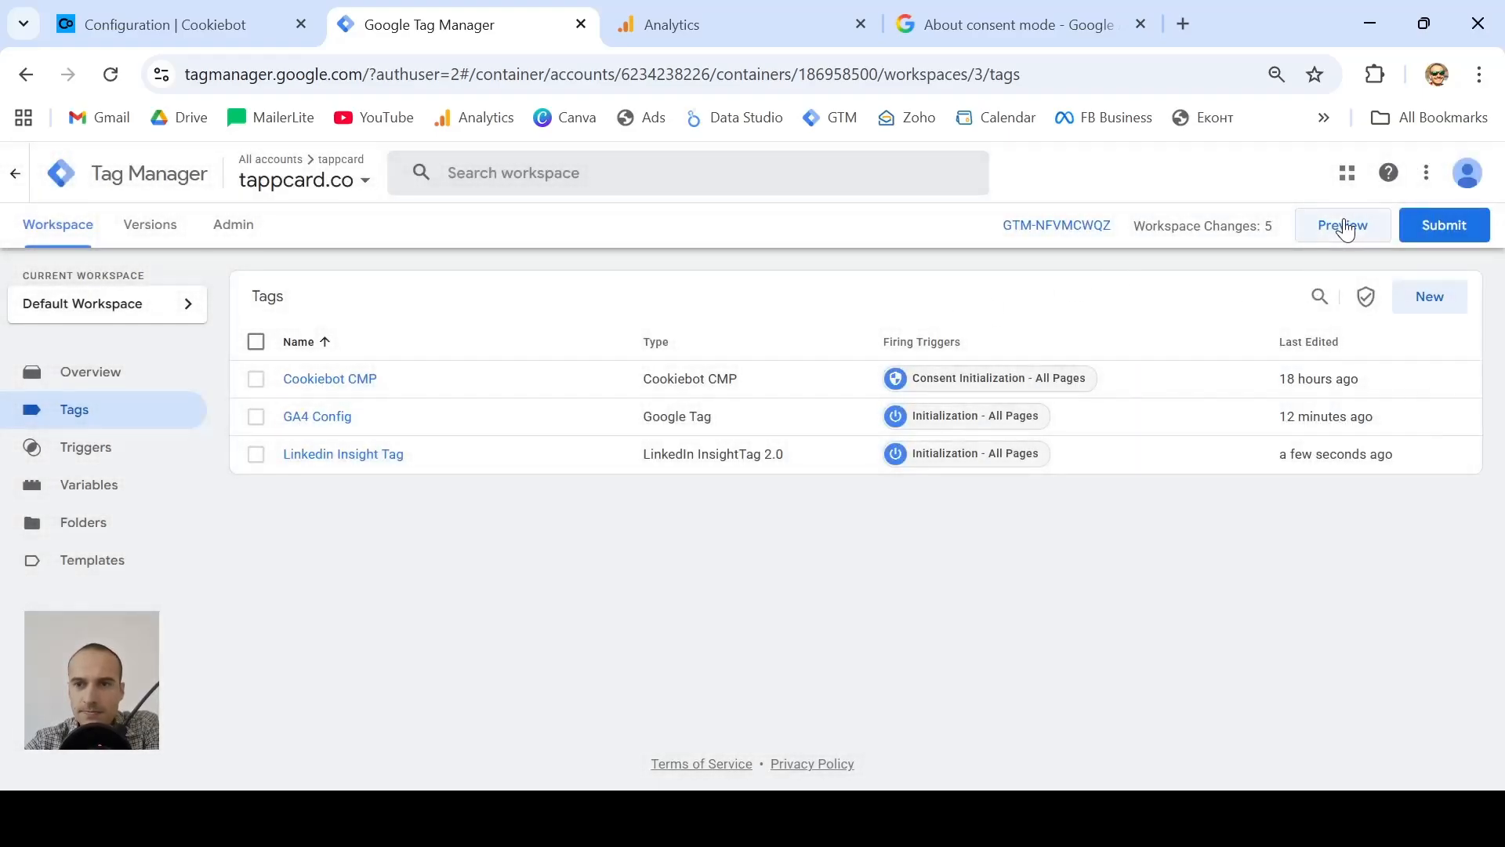
- Start Tag Assistant preview connected to tappcard.co and move its panel off the cookie banner
left_click(1344, 226)
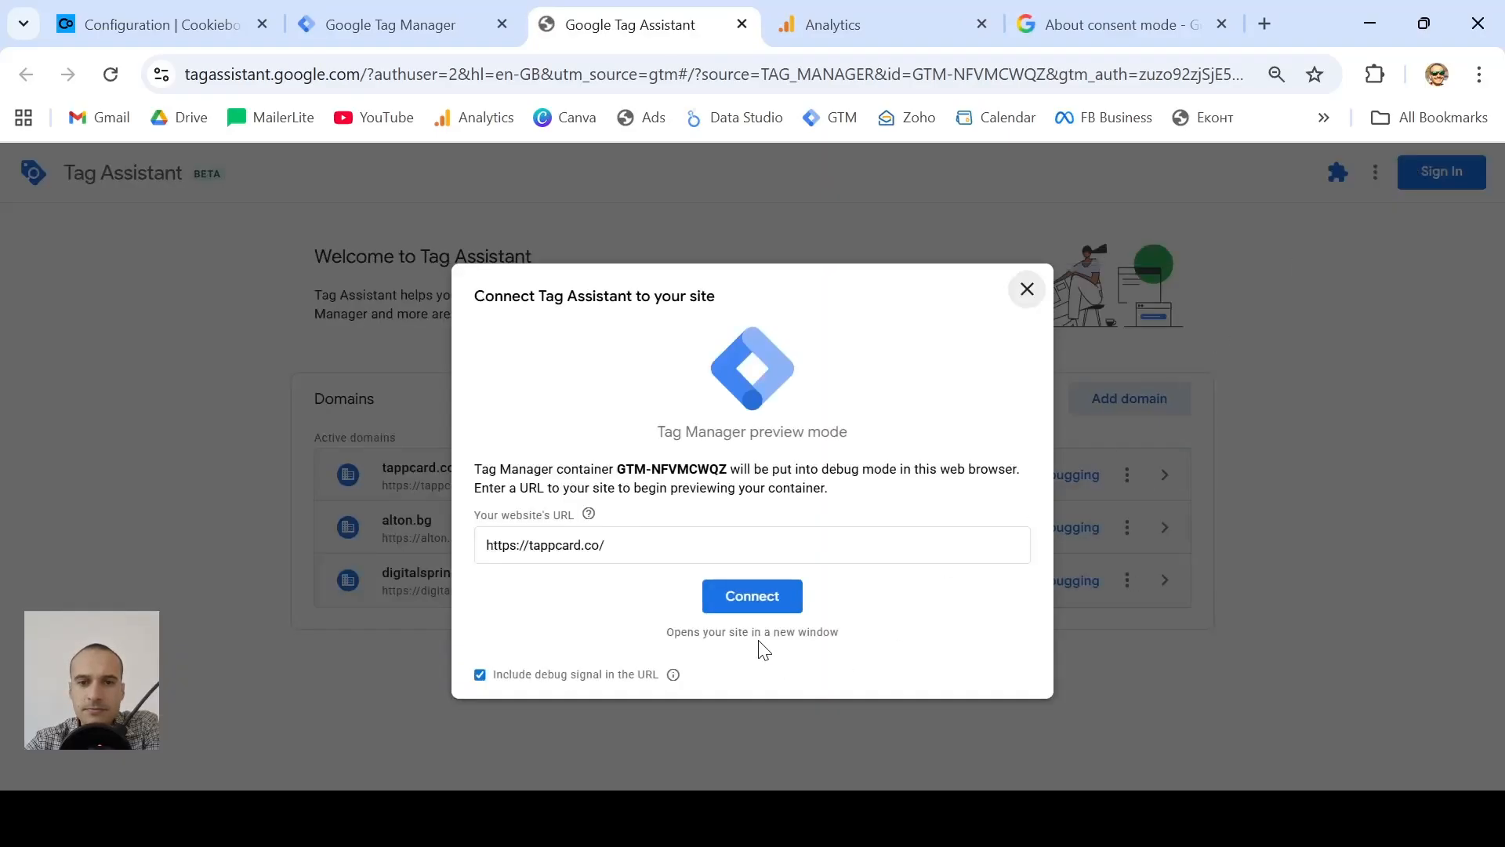
left_click(709, 597)
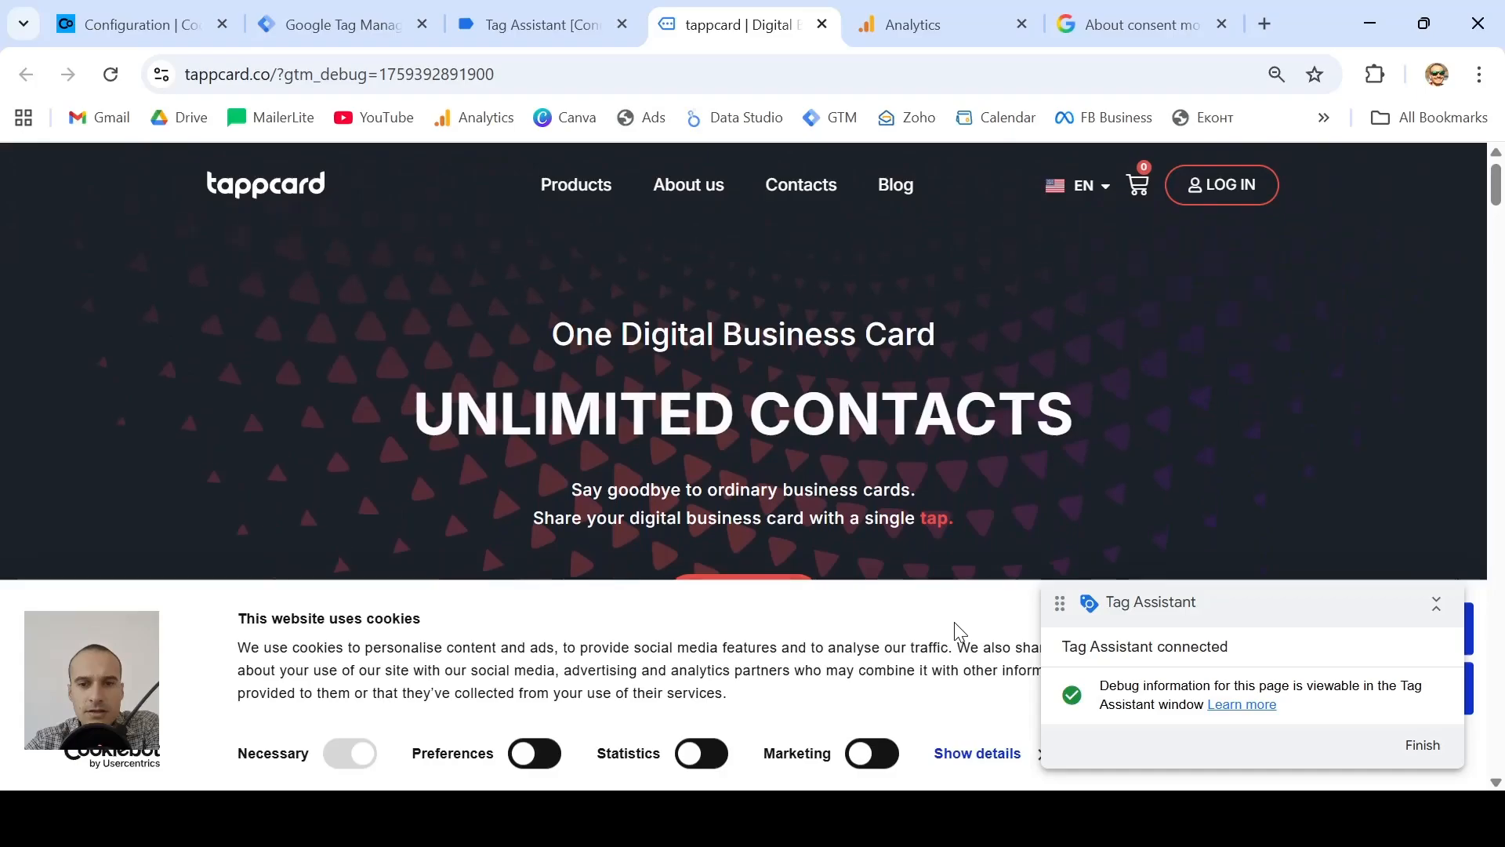
left_click(1438, 609)
left_click_drag(1309, 604, 856, 274)
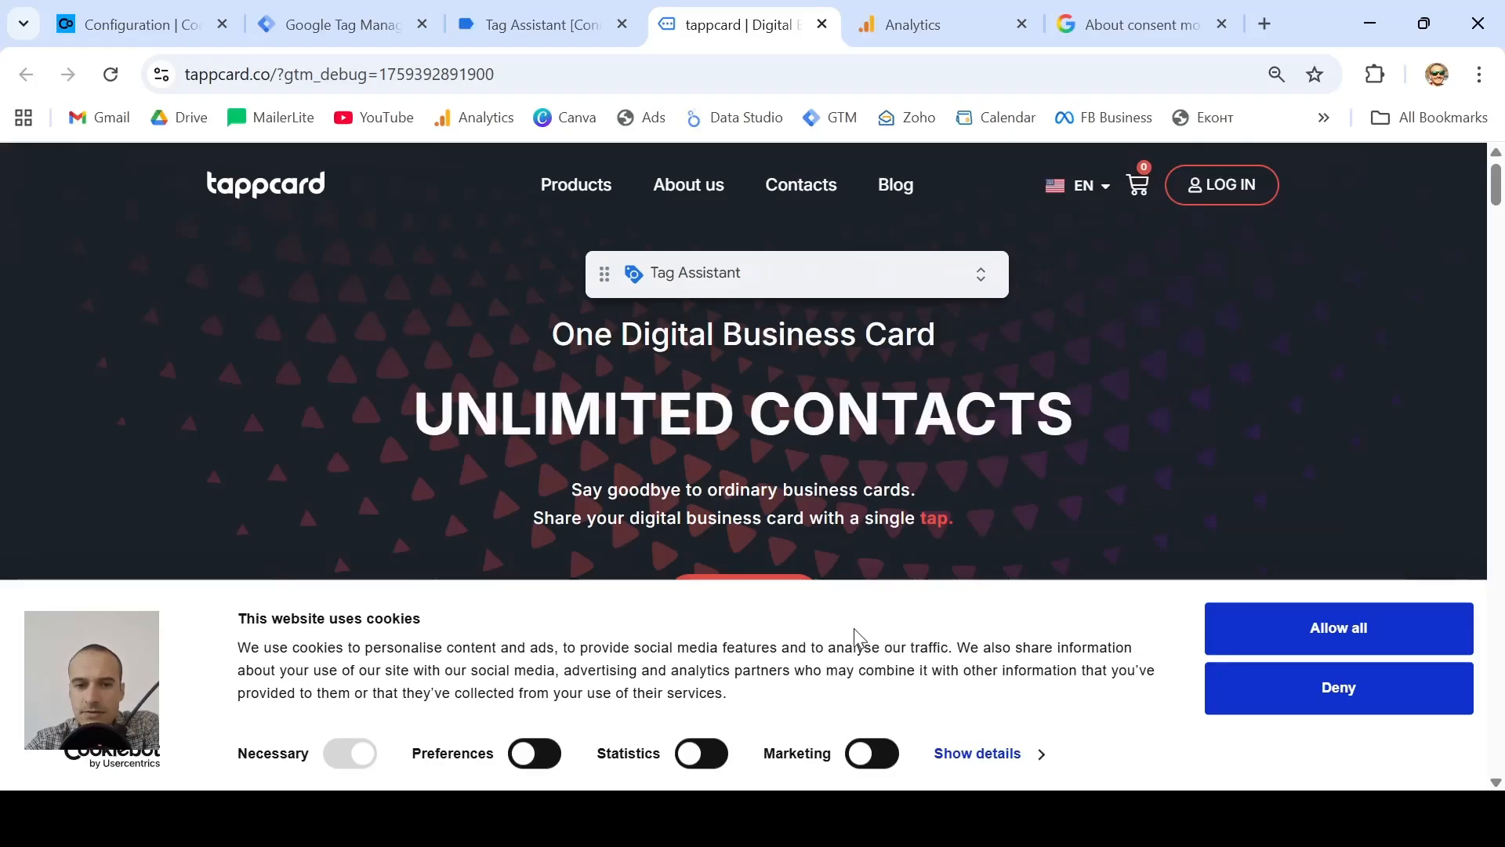
- Dismiss the Connected notice and scroll the summary to find Linkedin Insight Tag not fired
left_click(521, 11)
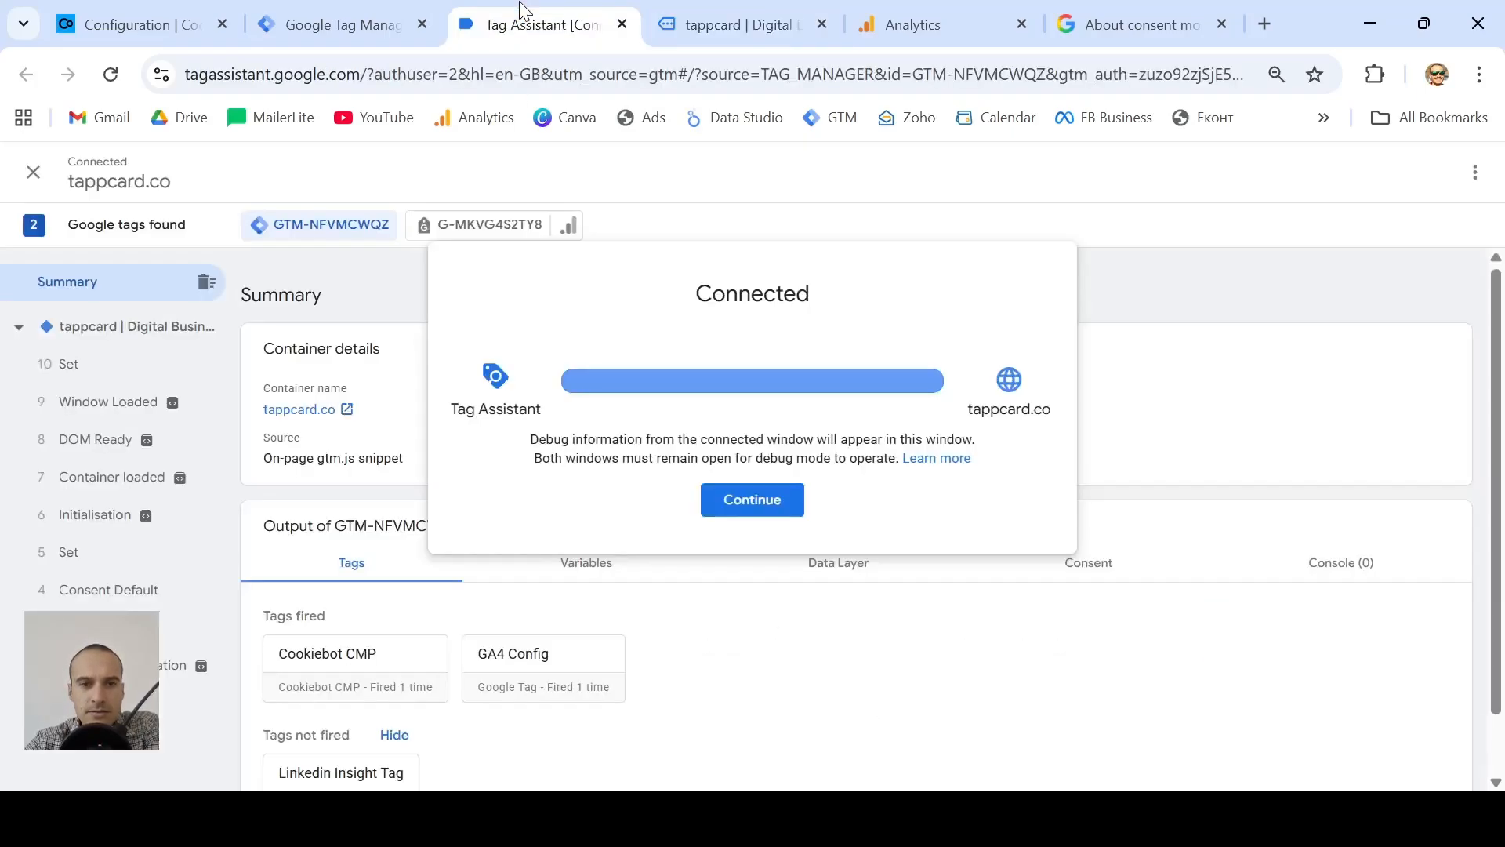
left_click(750, 505)
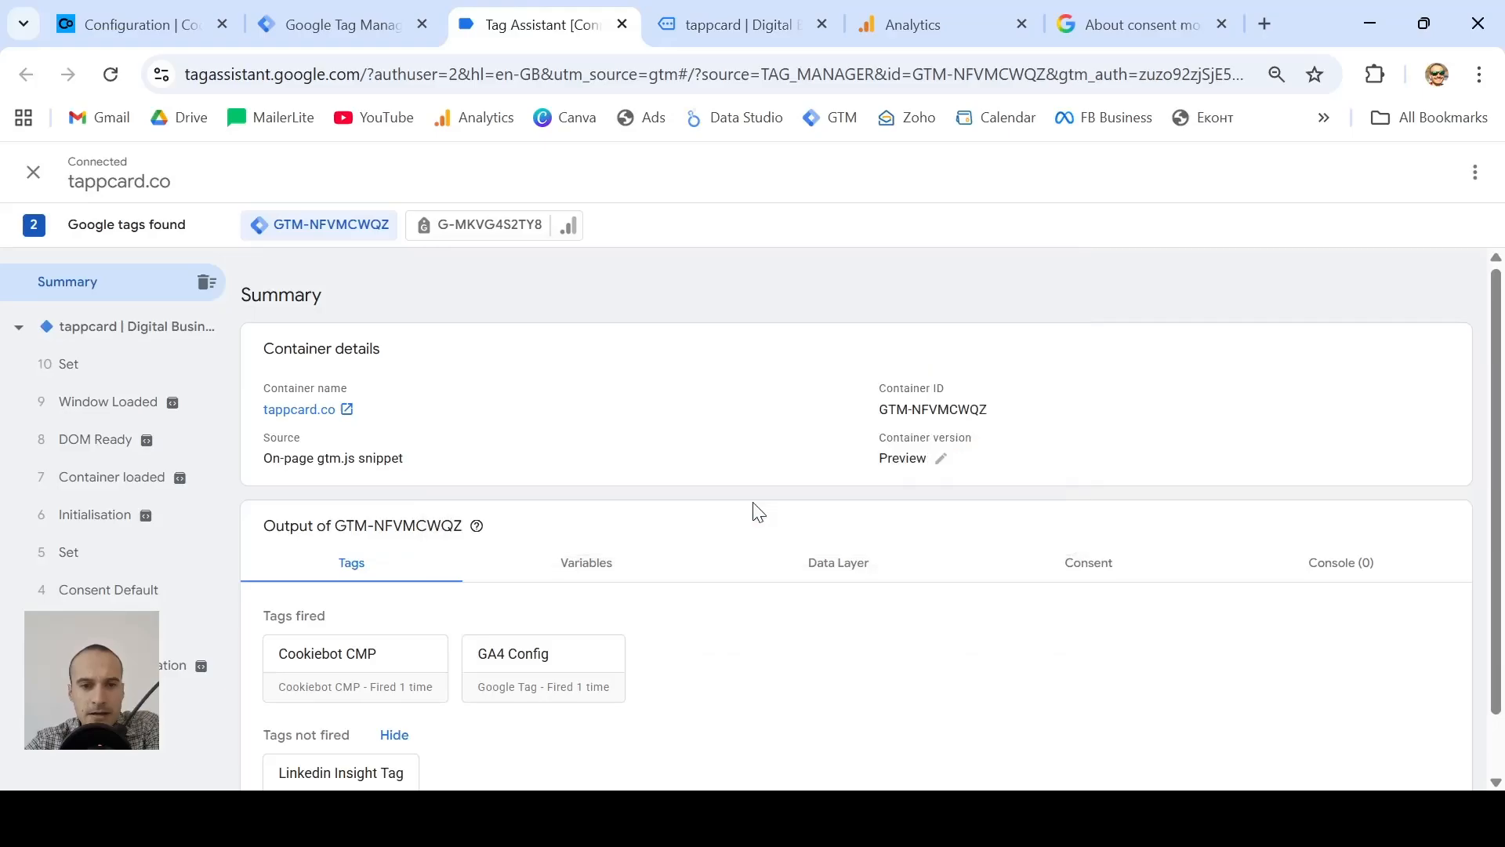
scroll(547, 711, "down", 1)
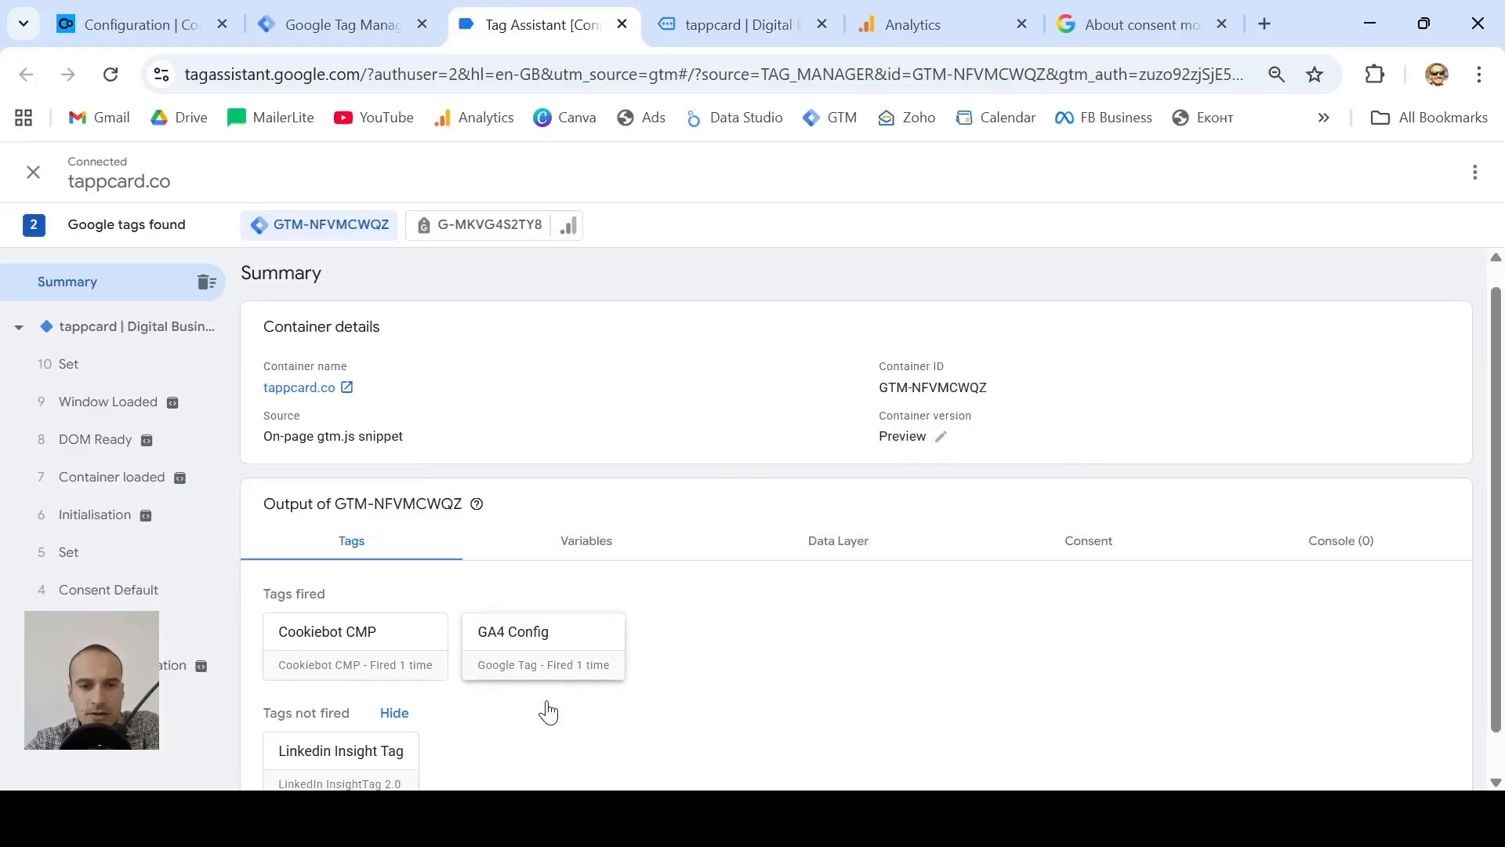
scroll(547, 711, "down", 1)
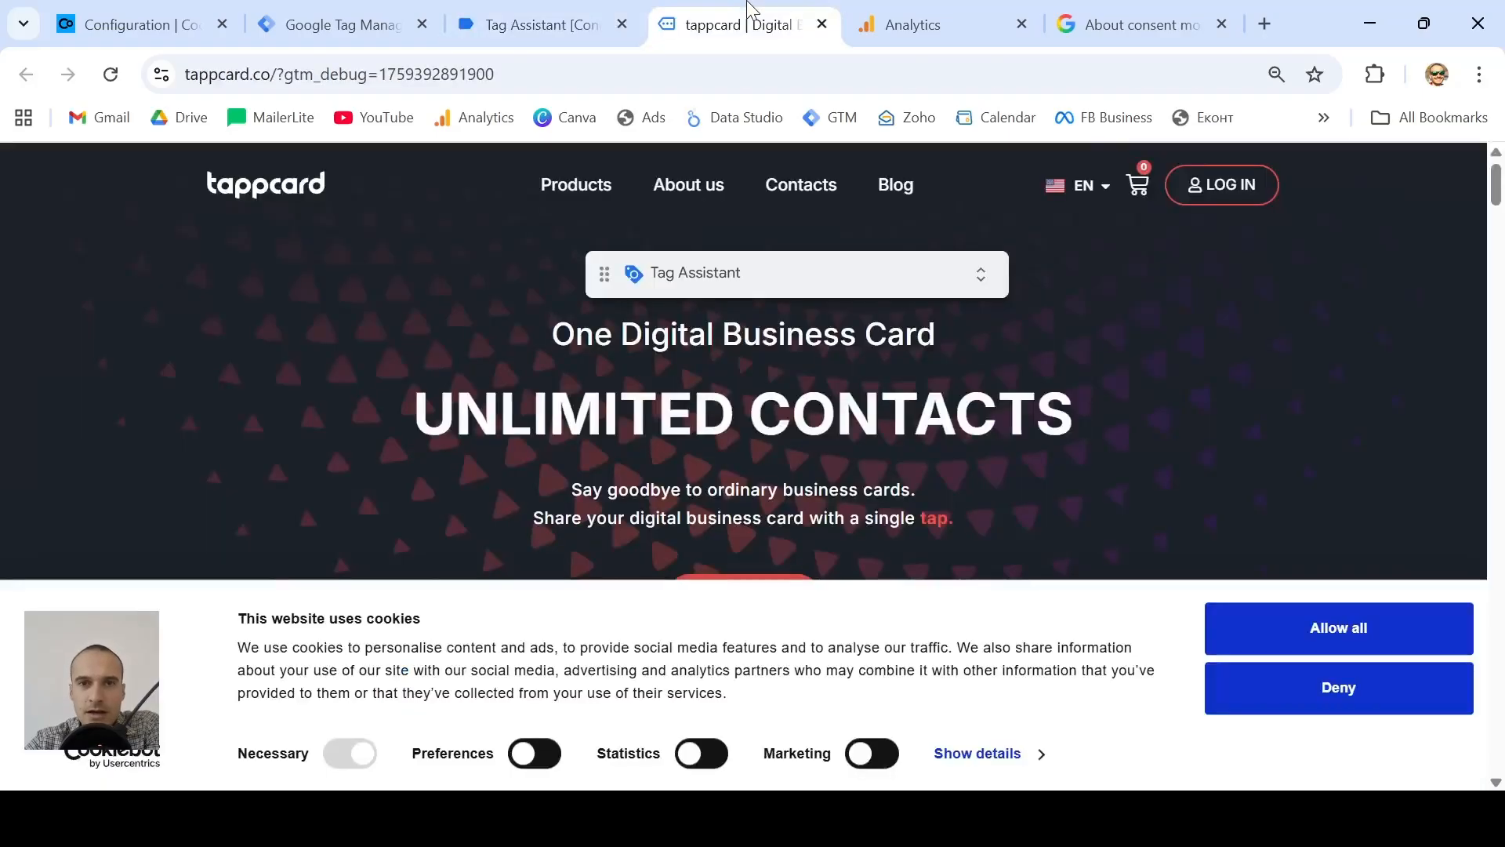
- Allow all cookies on tappcard.co, reload the page with F5, and recheck the Tag Assistant summary
left_click(741, 24)
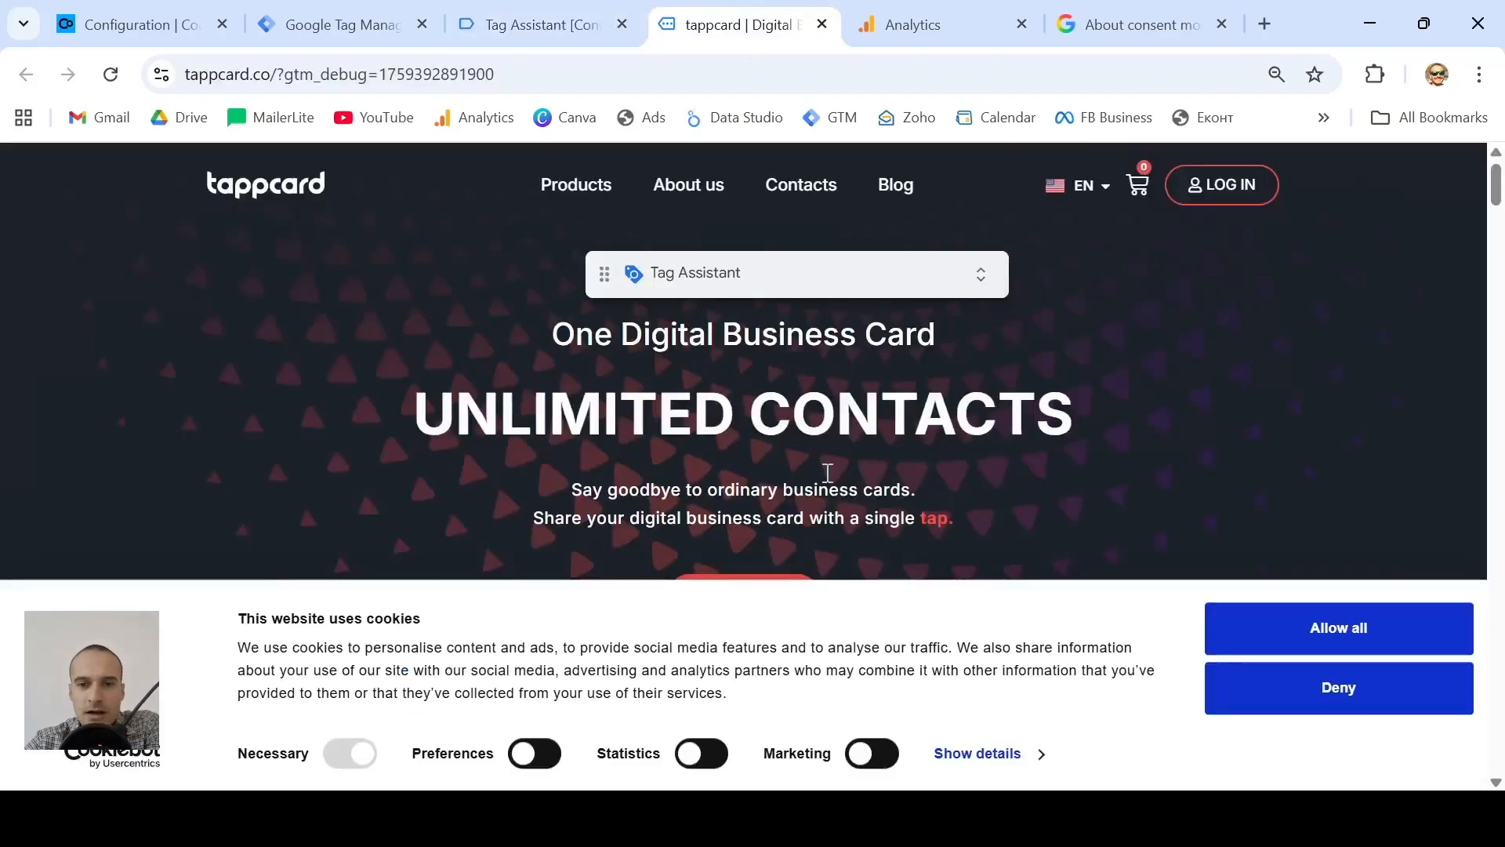
left_click(1407, 640)
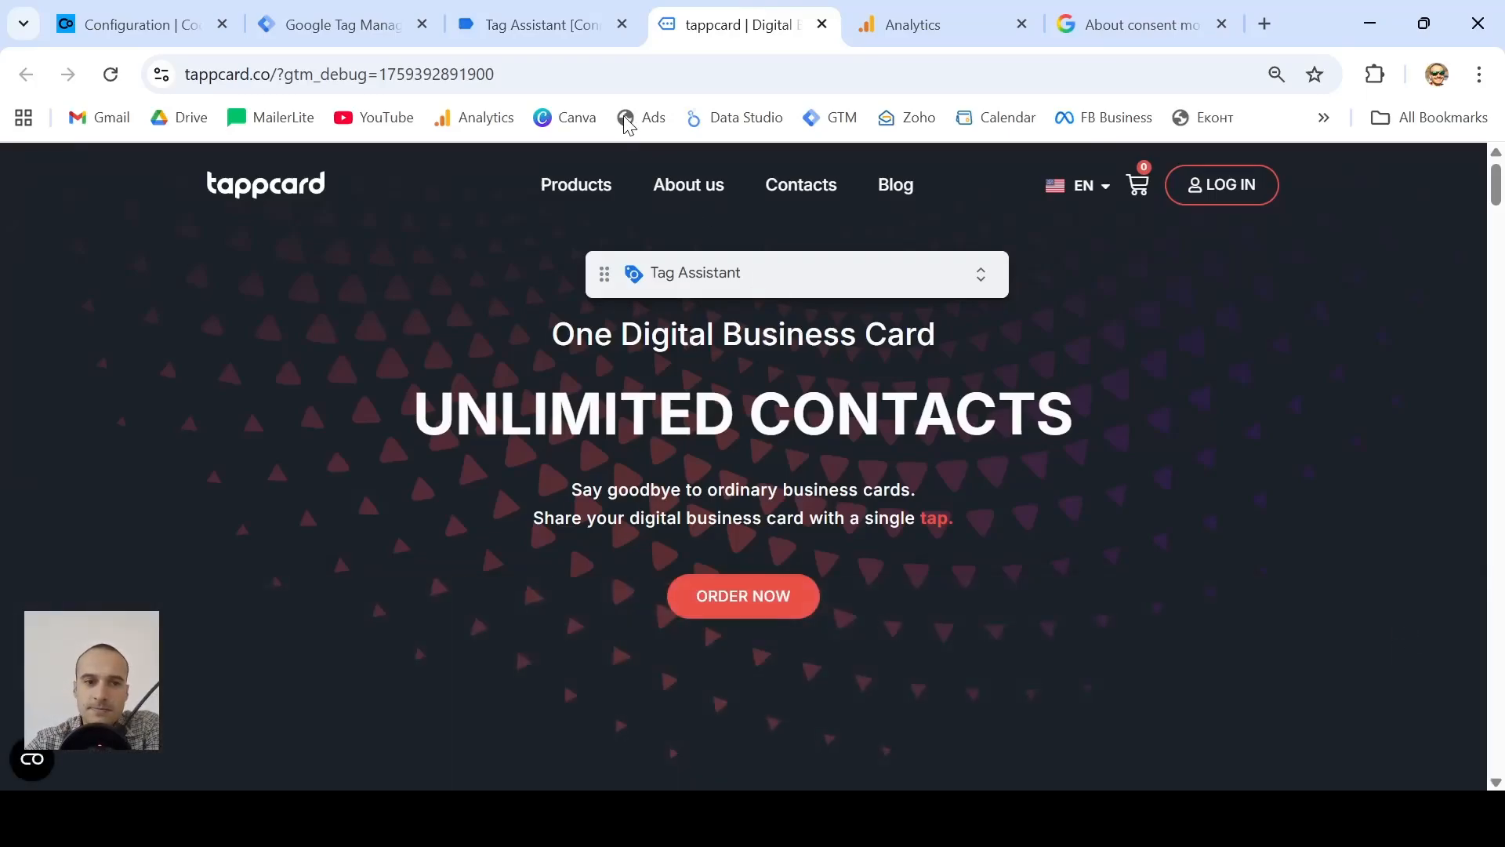
left_click(511, 25)
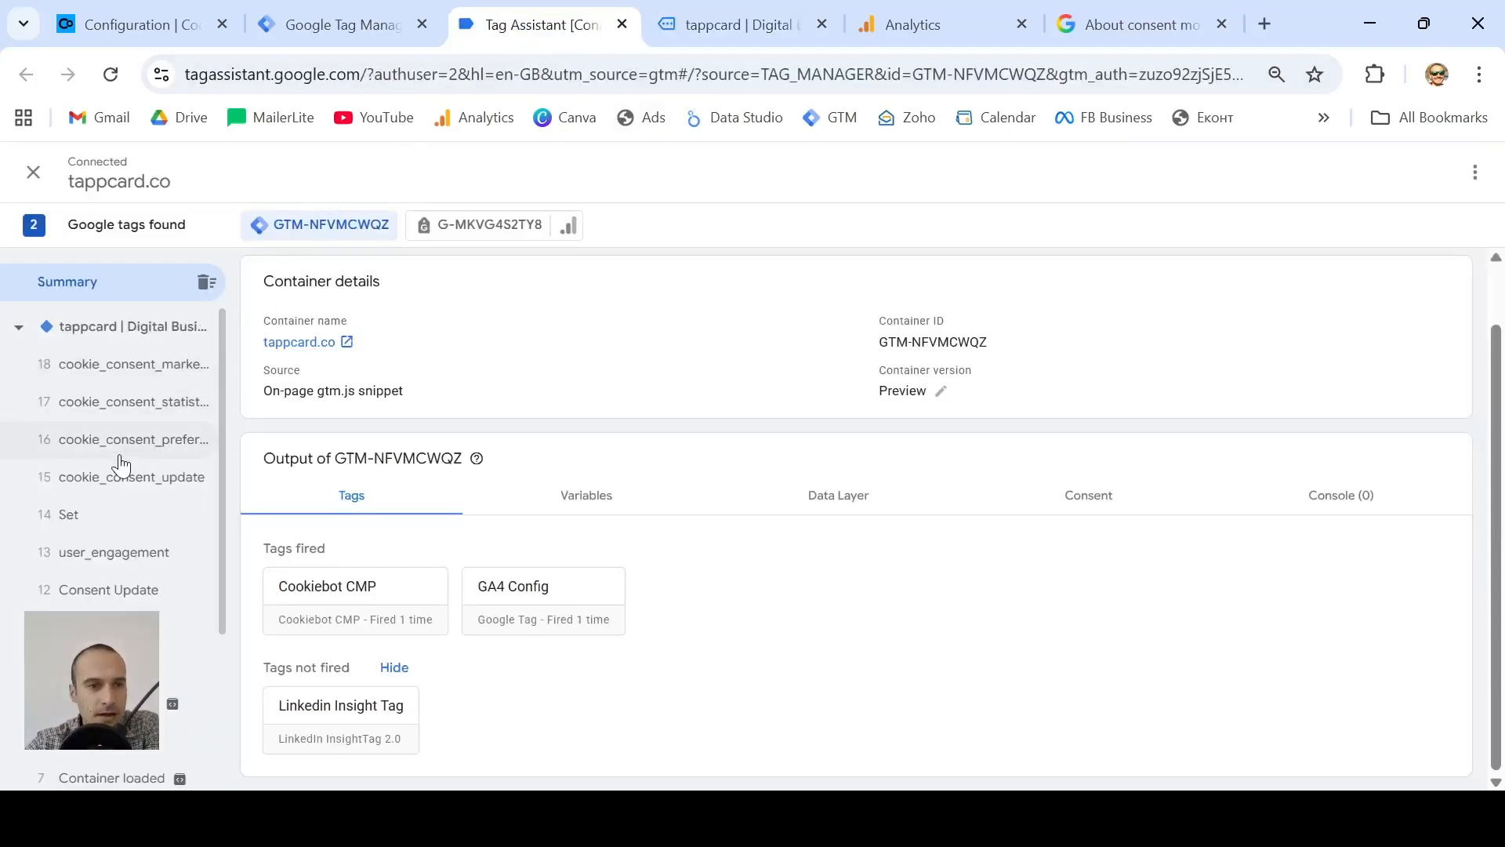
scroll(121, 462, "down", 1)
scroll(119, 470, "up", 1)
scroll(122, 586, "down", 3)
scroll(122, 586, "down", 1)
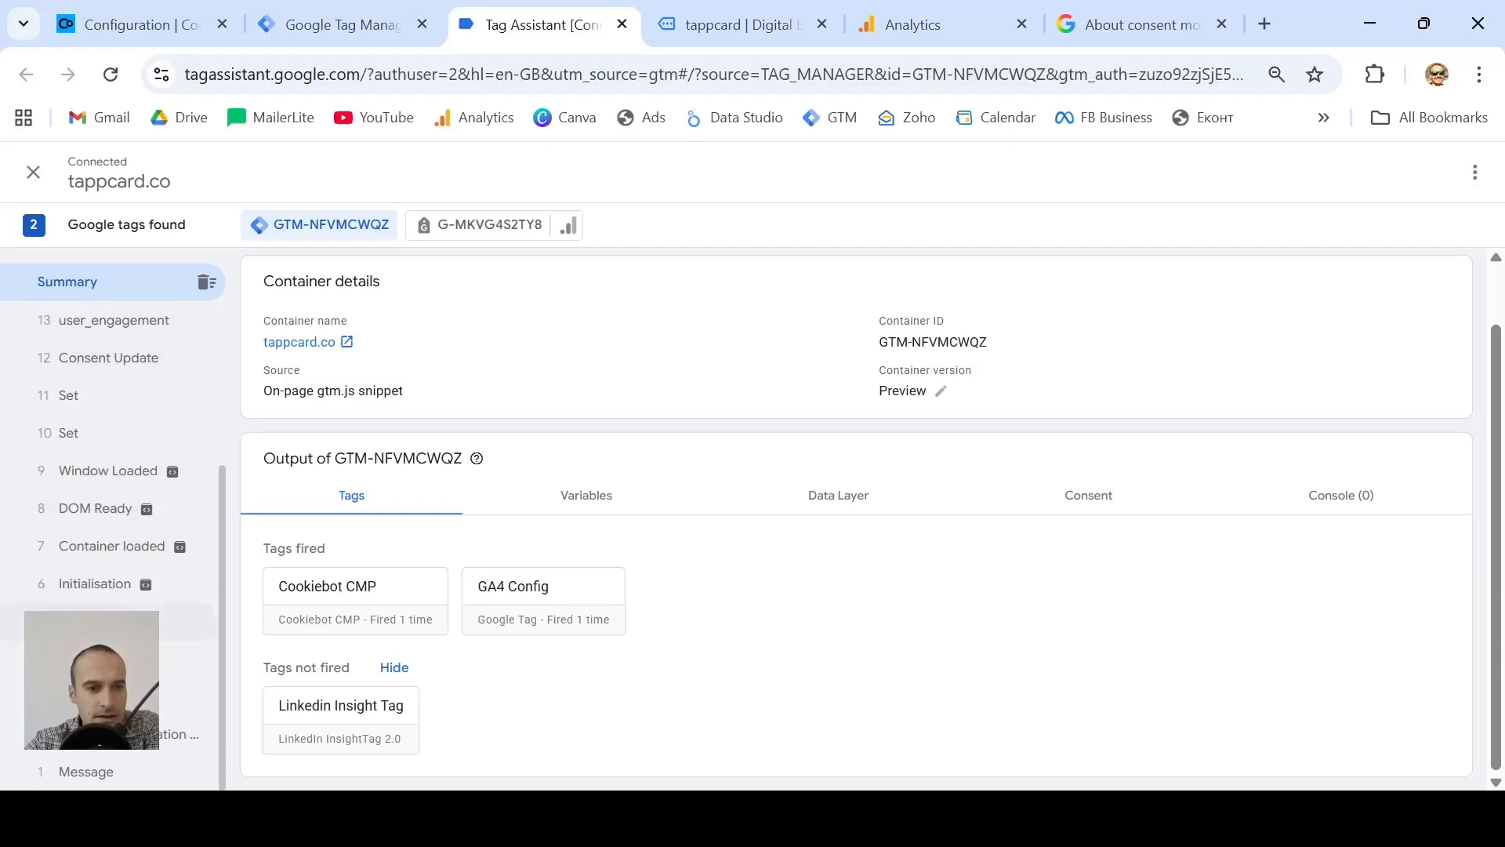
scroll(121, 586, "up", 3)
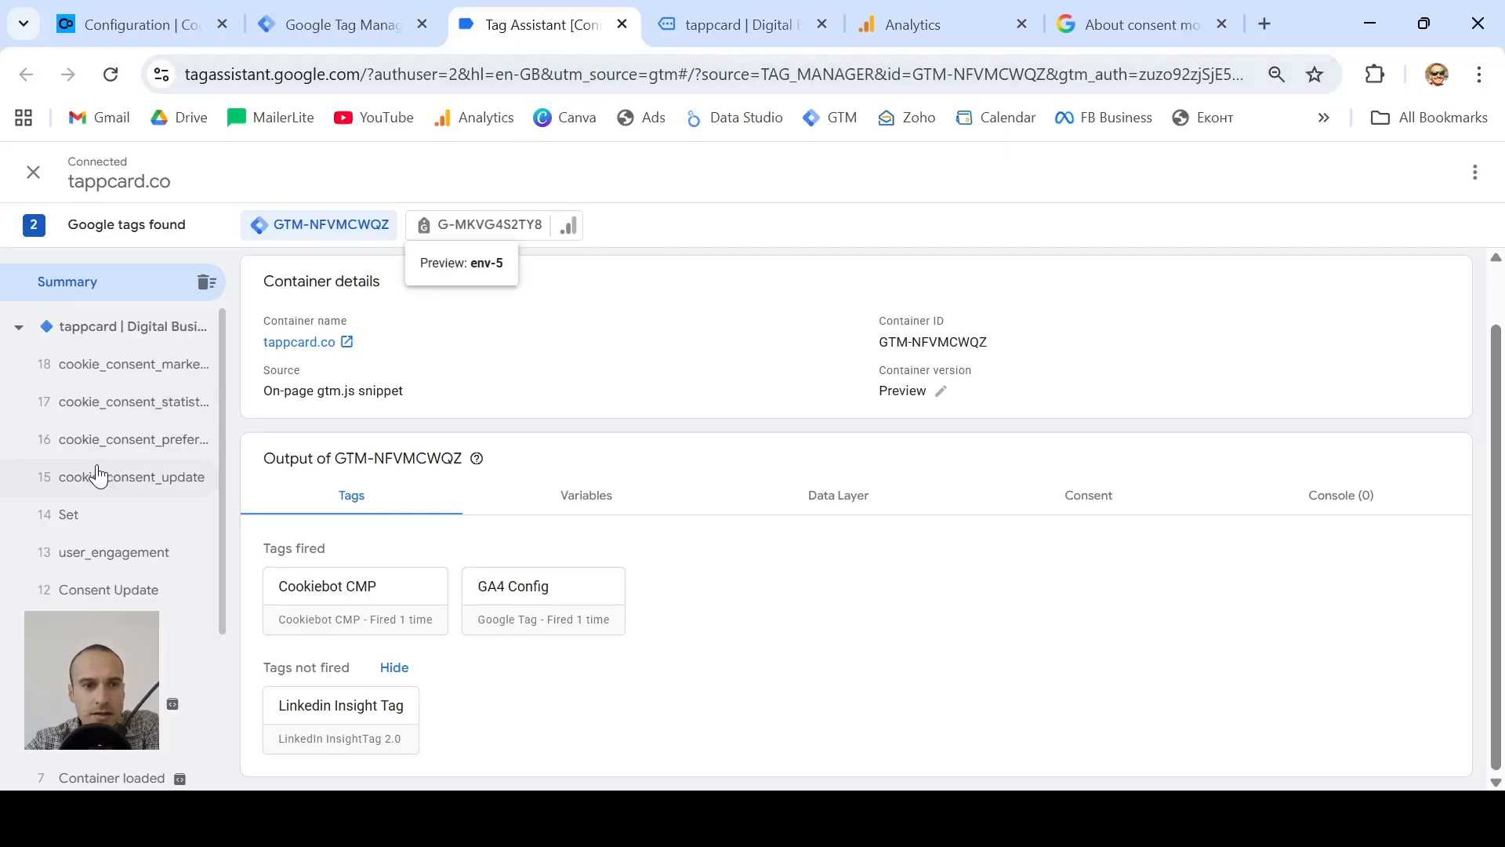
left_click(746, 12)
key("F5")
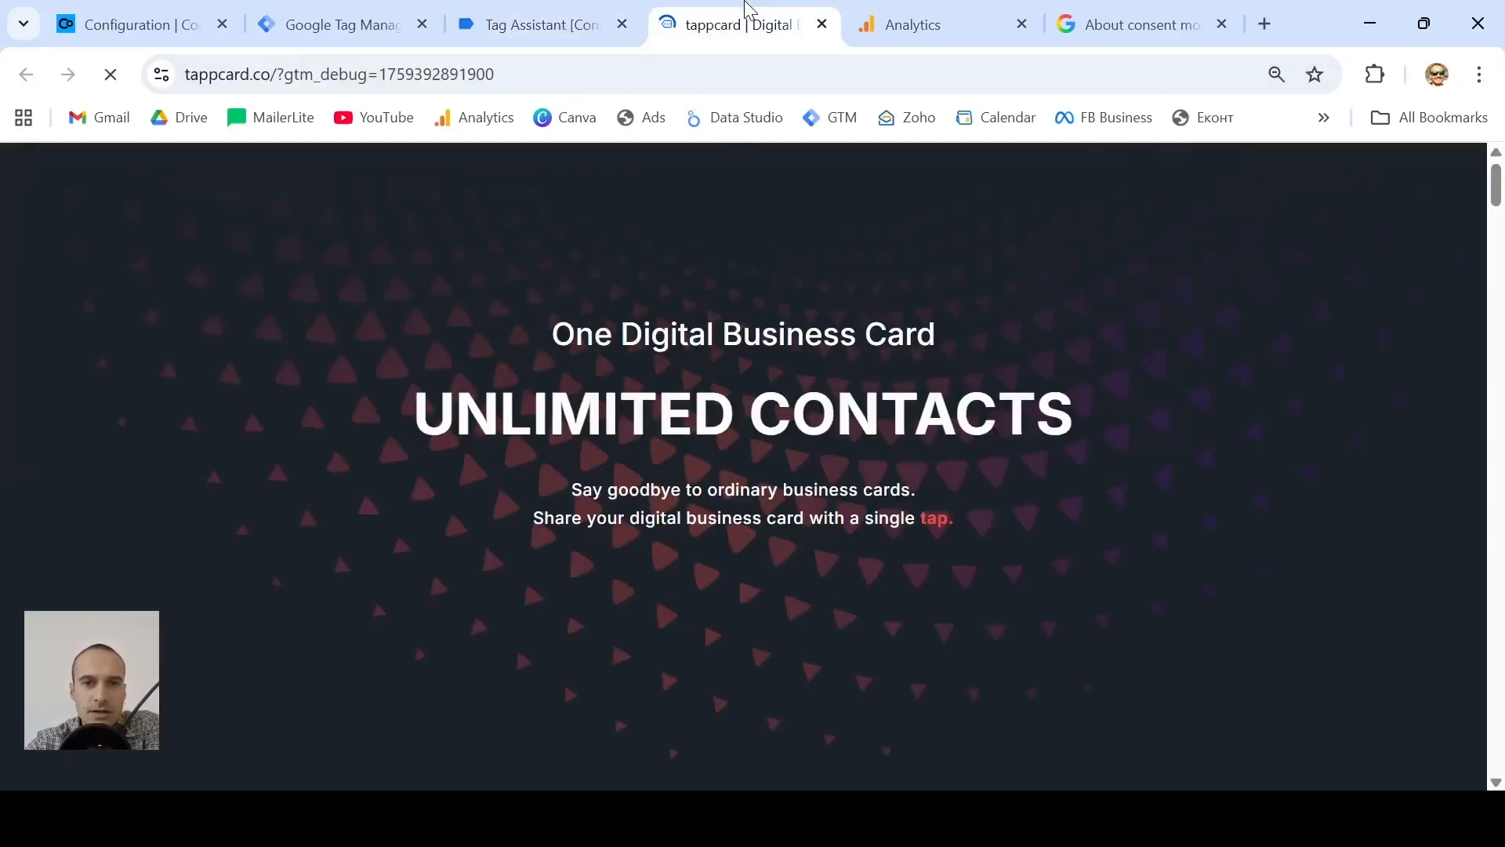
left_click(521, 11)
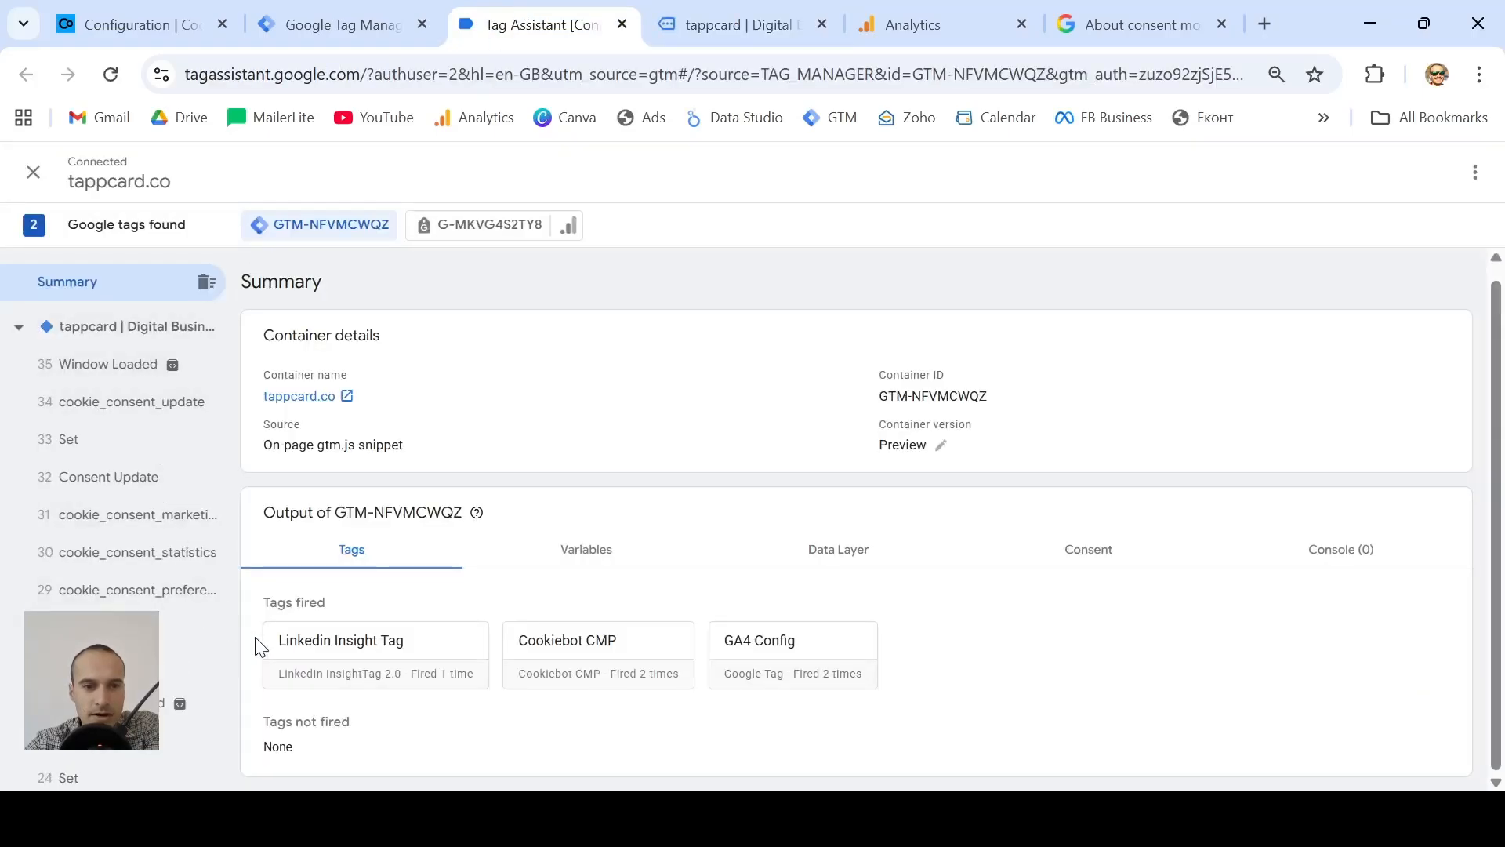
- On the tappcard page, review the Linkedin Insight Tag's firing triggers and required consents
left_click(151, 326)
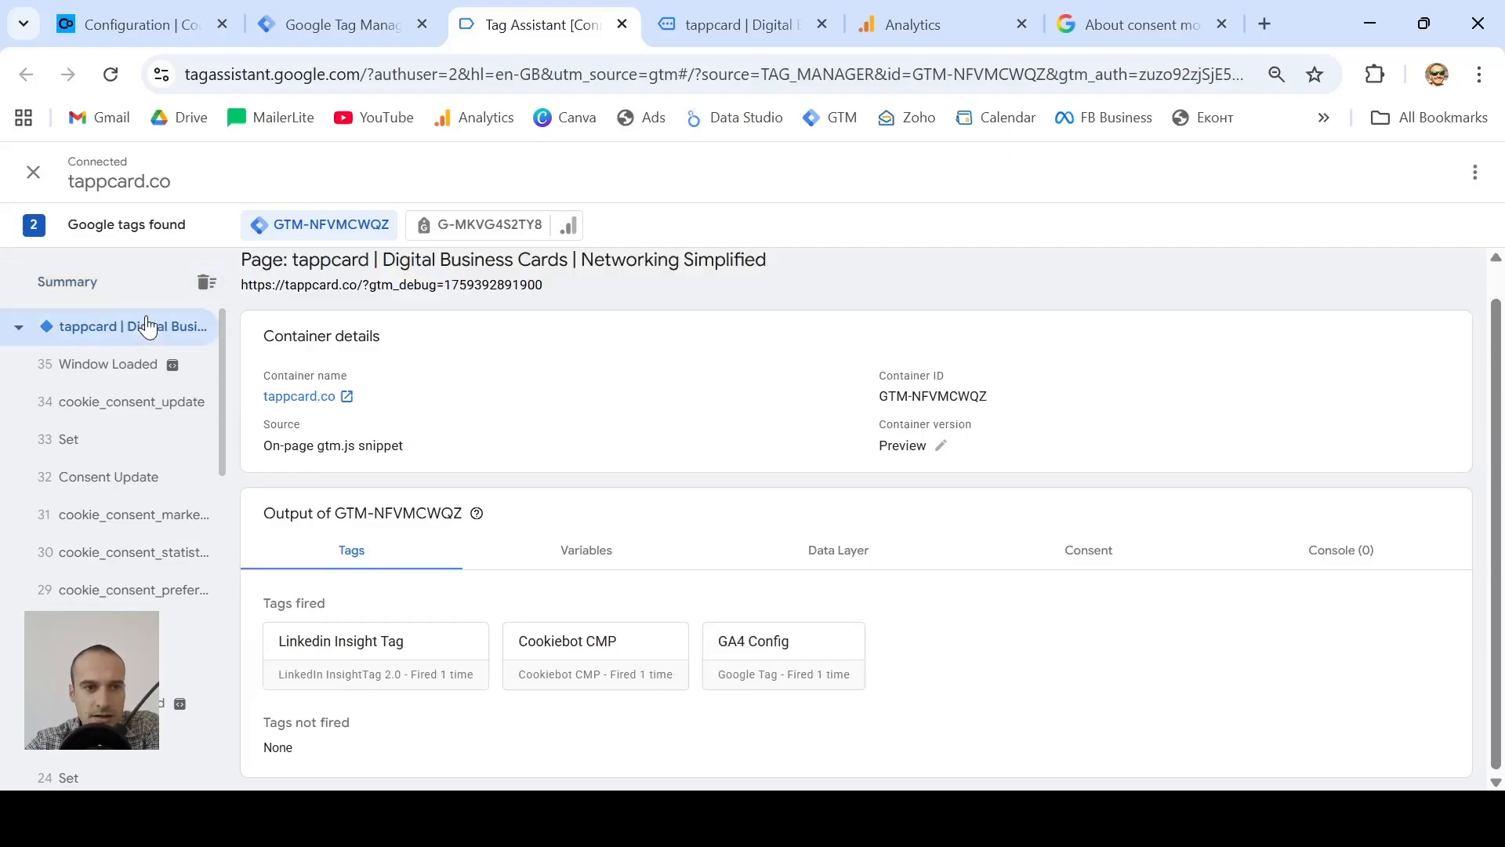
left_click(362, 671)
scroll(831, 599, "down", 2)
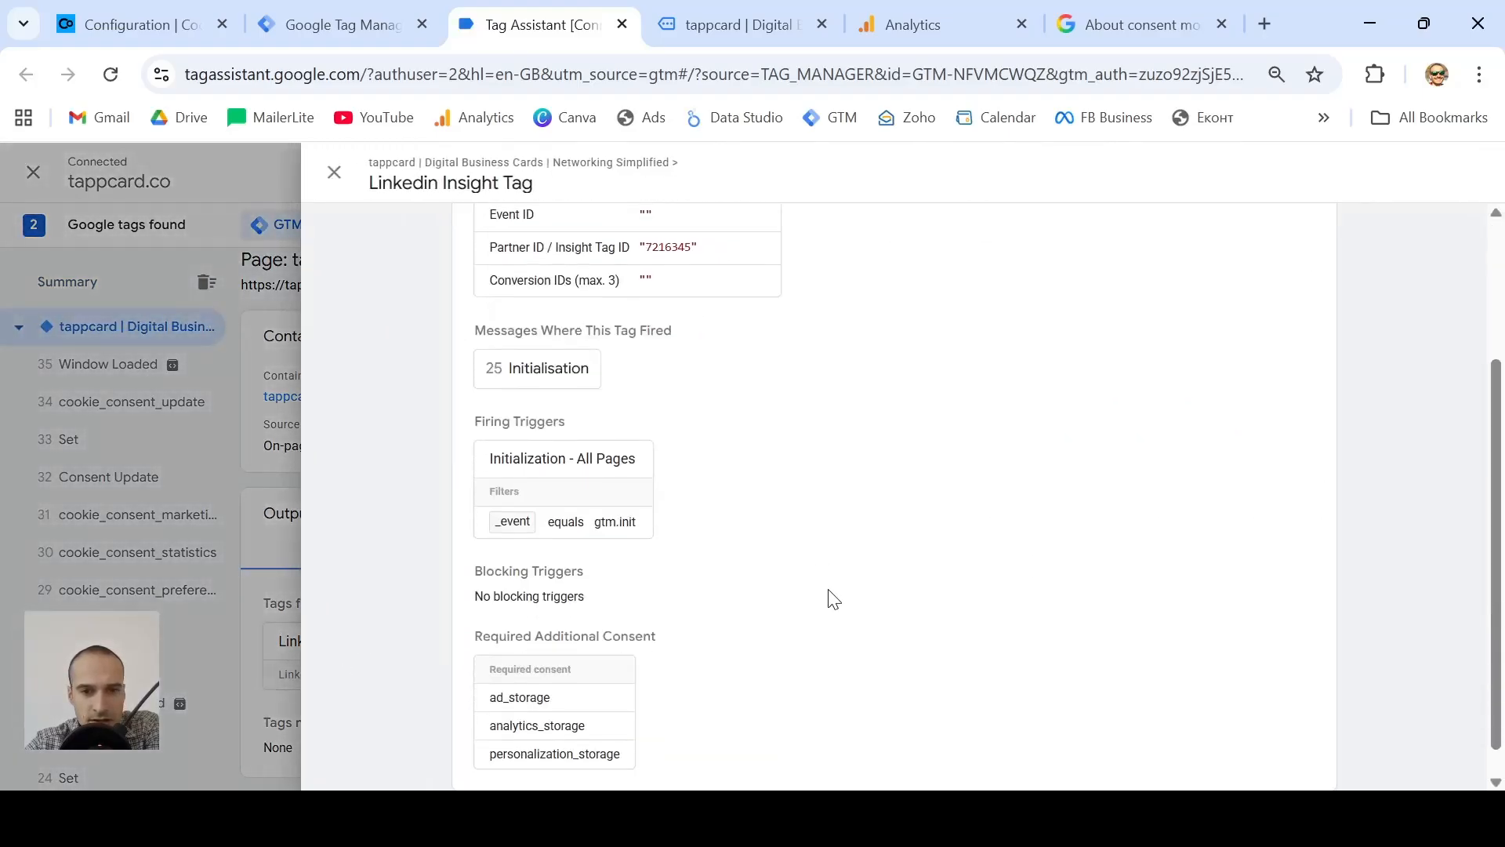
scroll(832, 599, "down", 1)
scroll(693, 477, "up", 3)
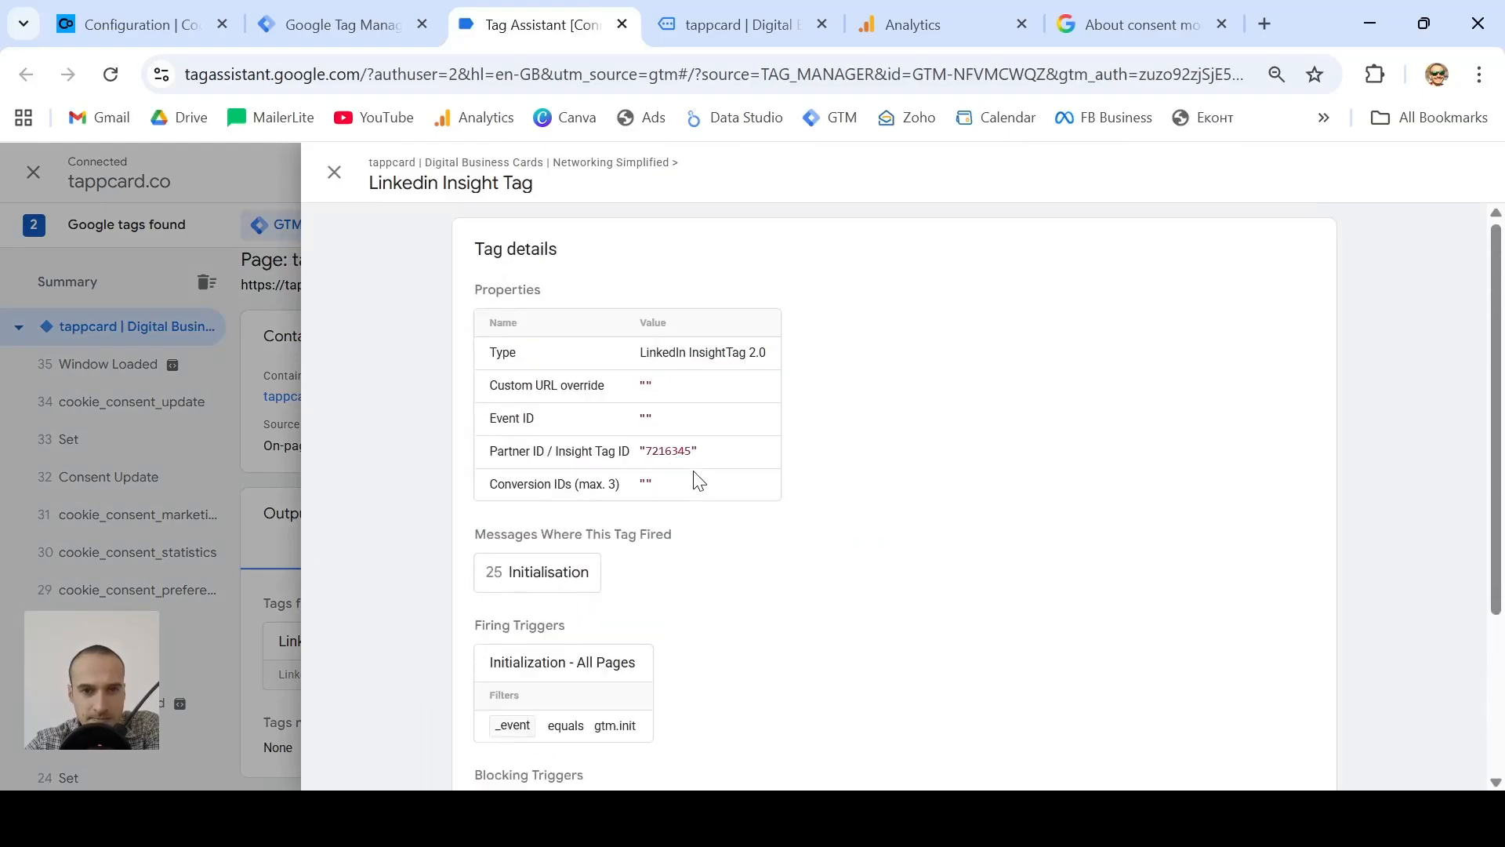
left_click(335, 173)
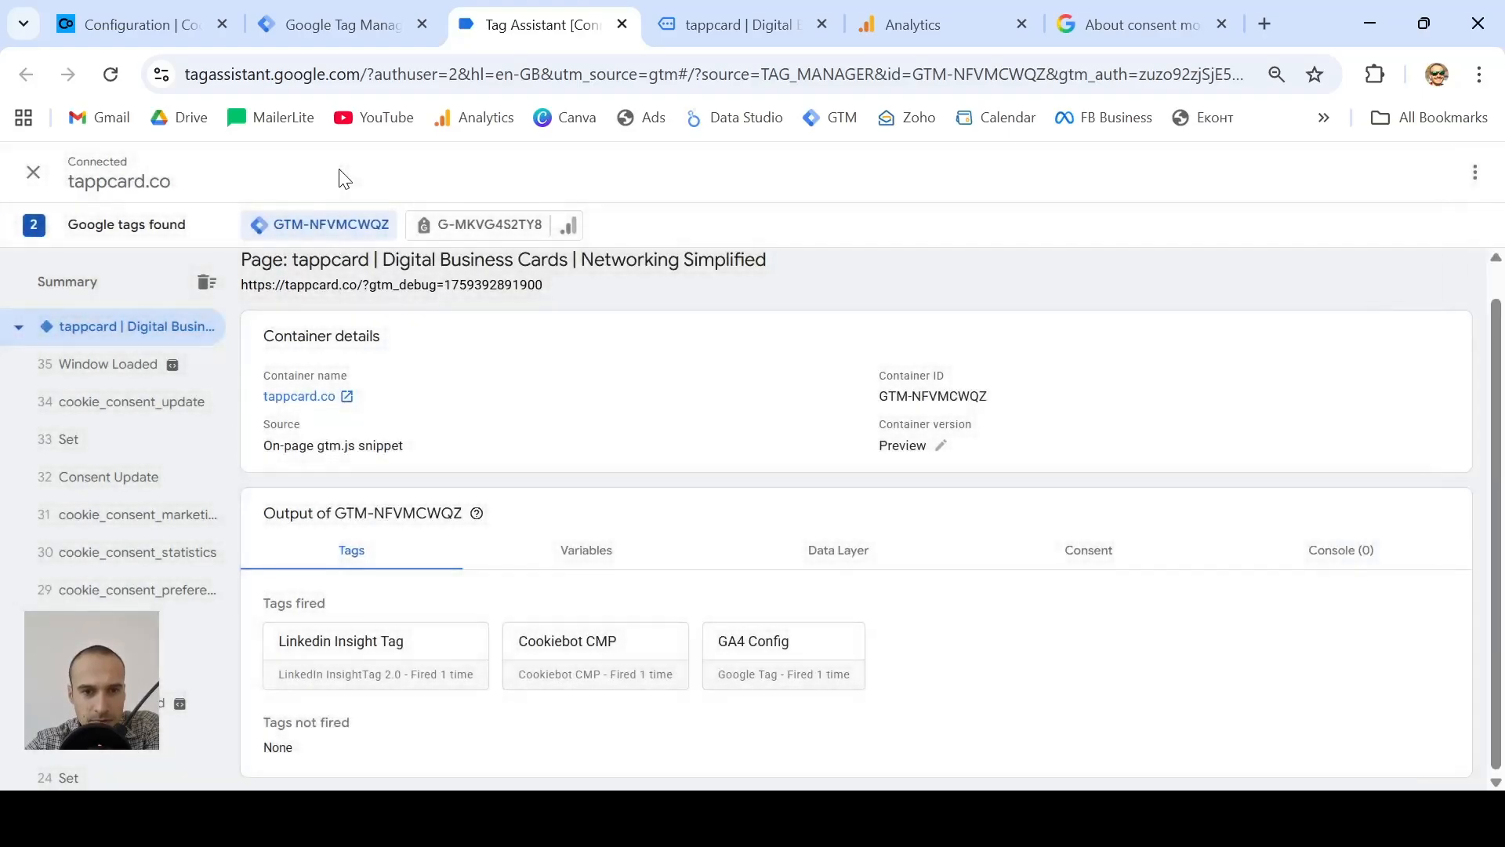
- Scroll through the page's tag summary, then go back to Tag Manager's tags list
scroll(129, 516, "down", 1)
scroll(130, 516, "down", 1)
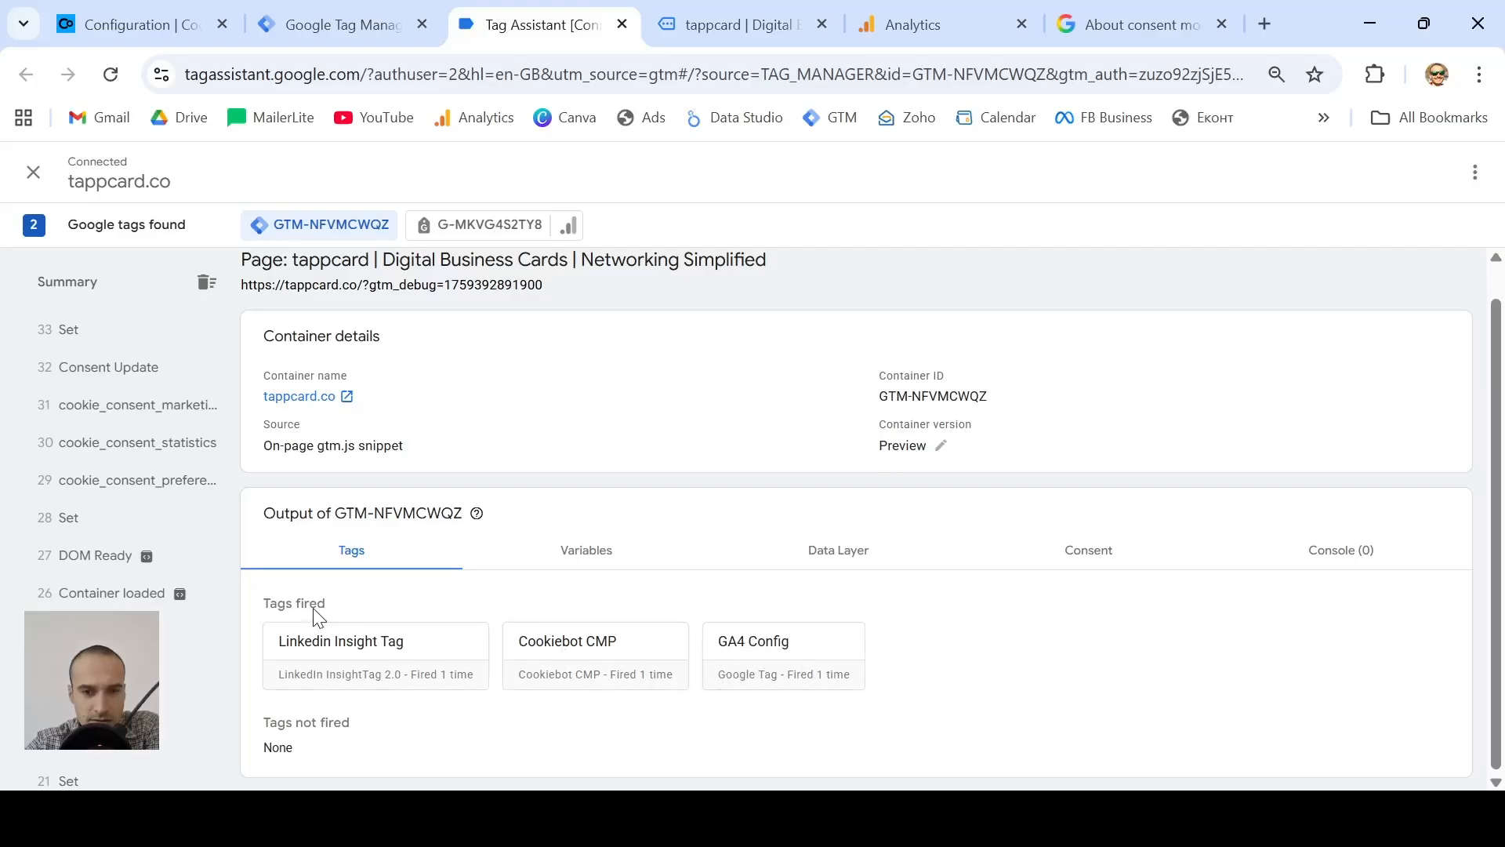
scroll(126, 462, "up", 3)
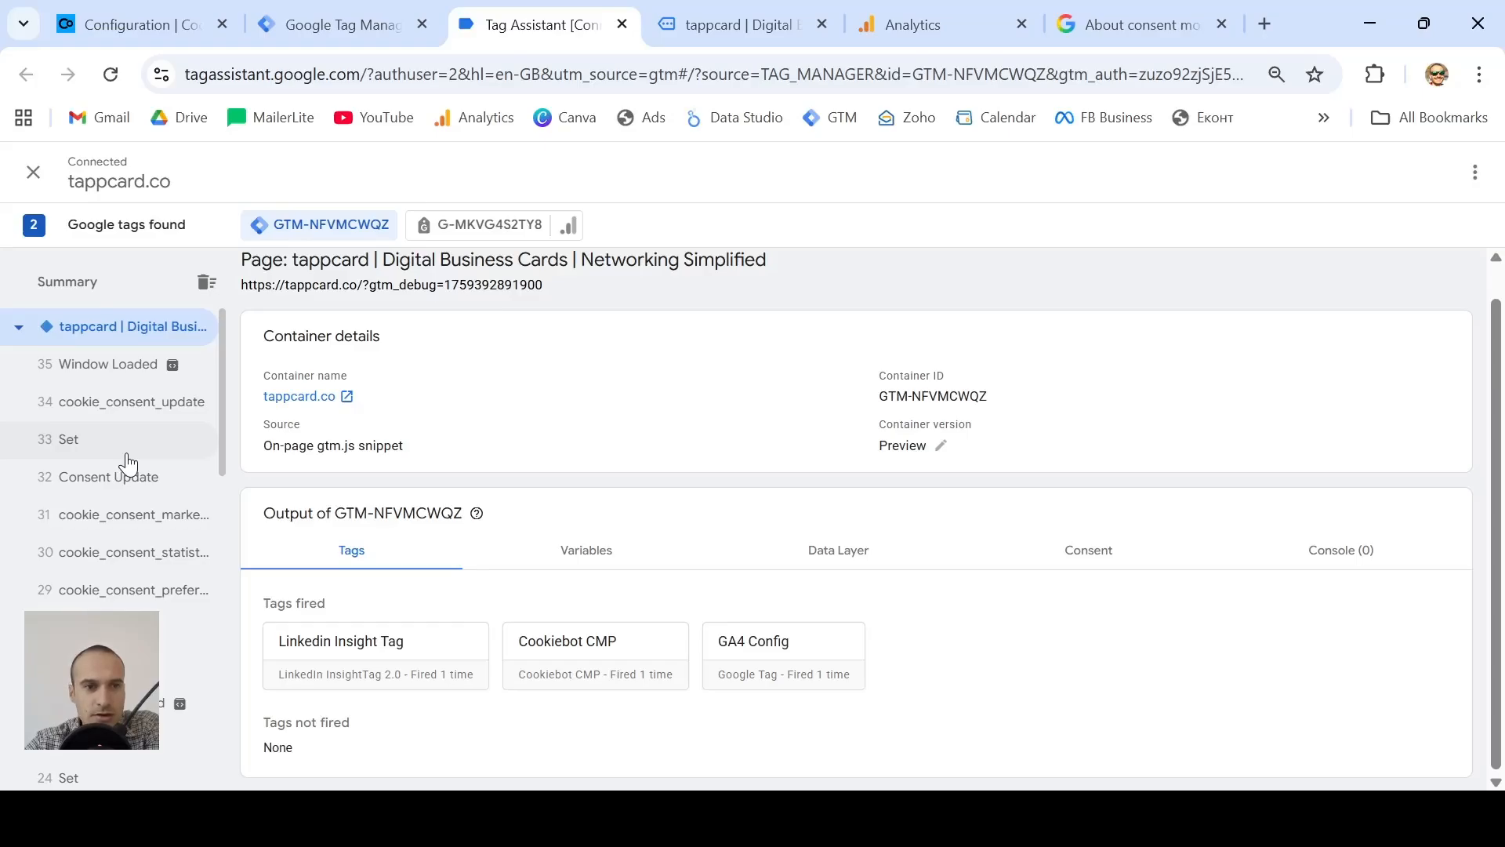
scroll(128, 464, "down", 2)
scroll(127, 464, "up", 2)
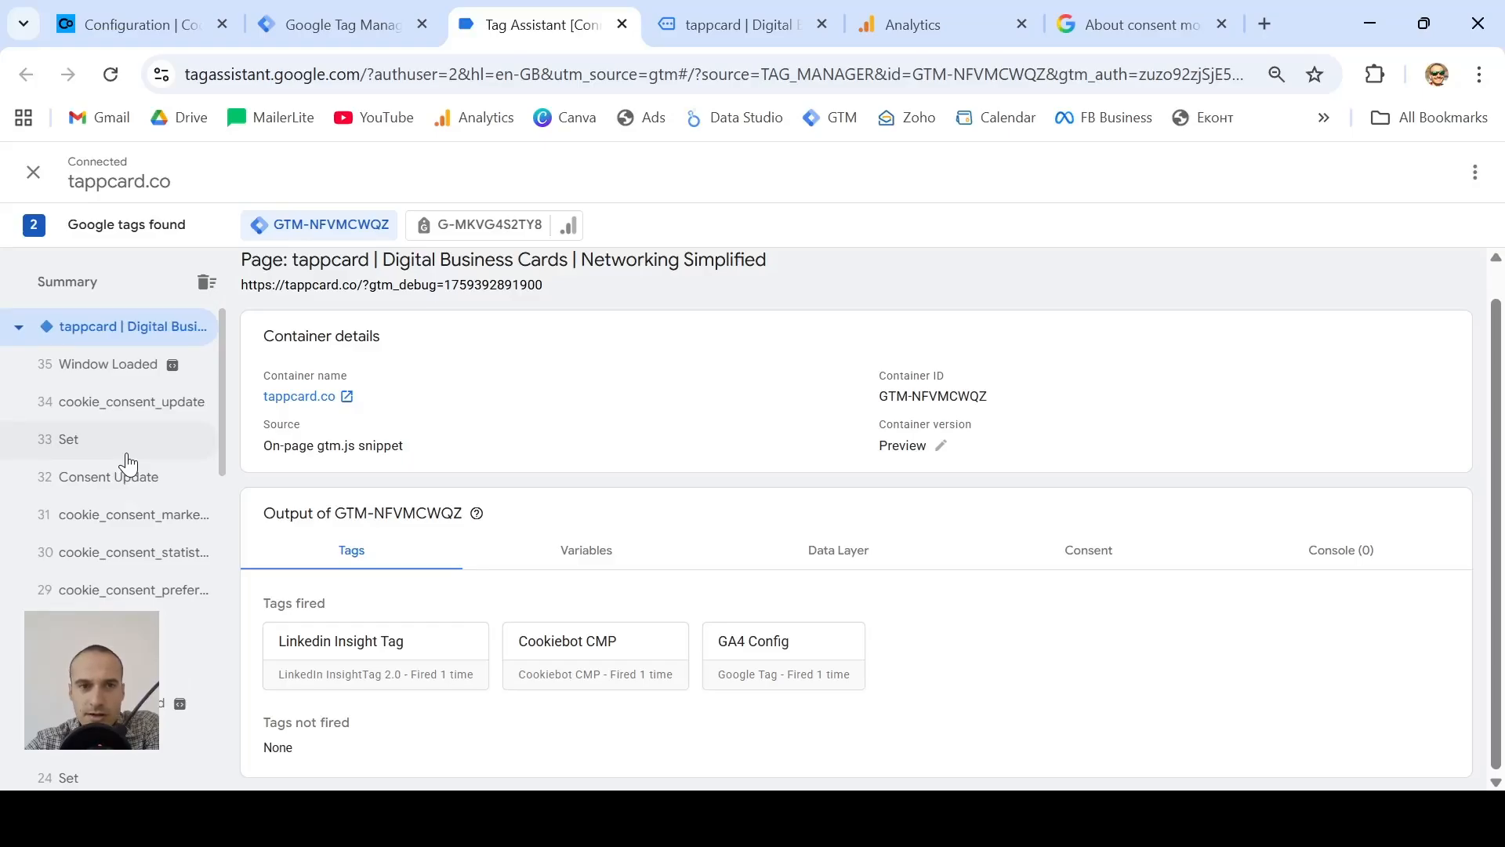
left_click(329, 24)
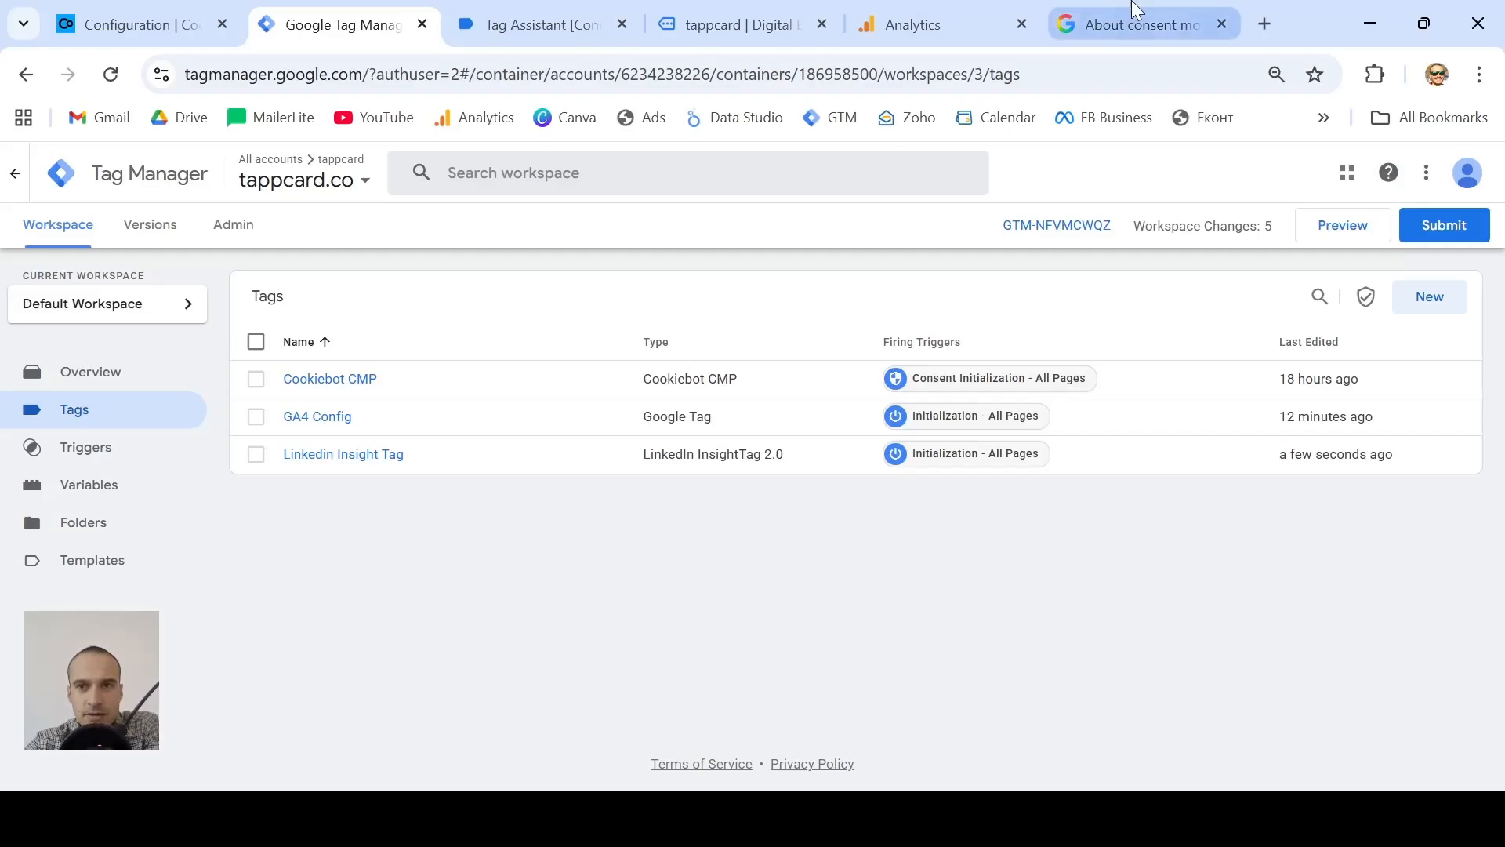
left_click(1137, 19)
scroll(608, 484, "up", 1)
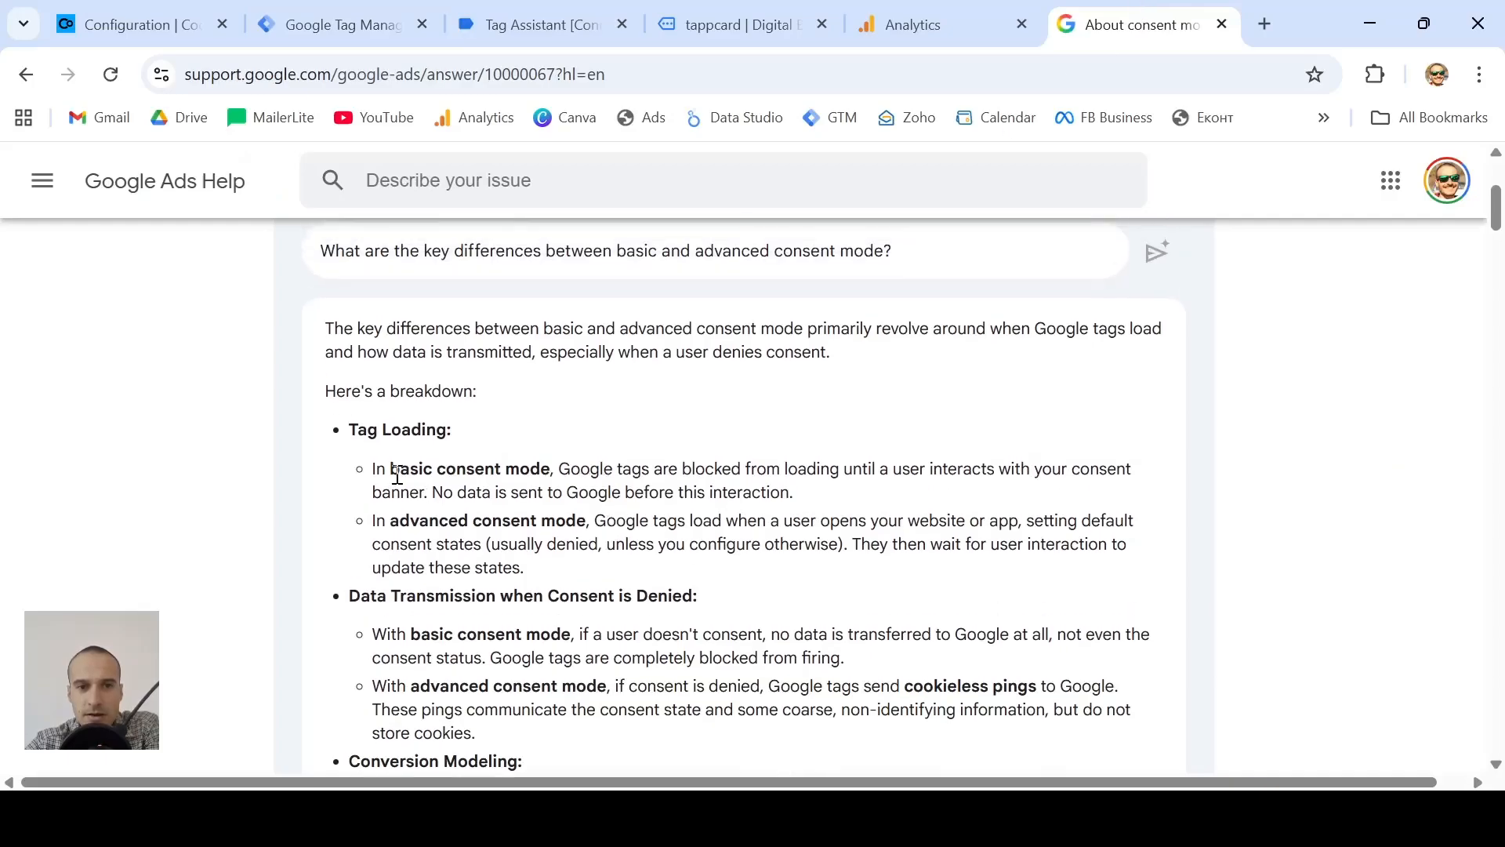
left_click_drag(390, 471, 570, 490)
left_click(574, 514)
scroll(572, 514, "up", 3)
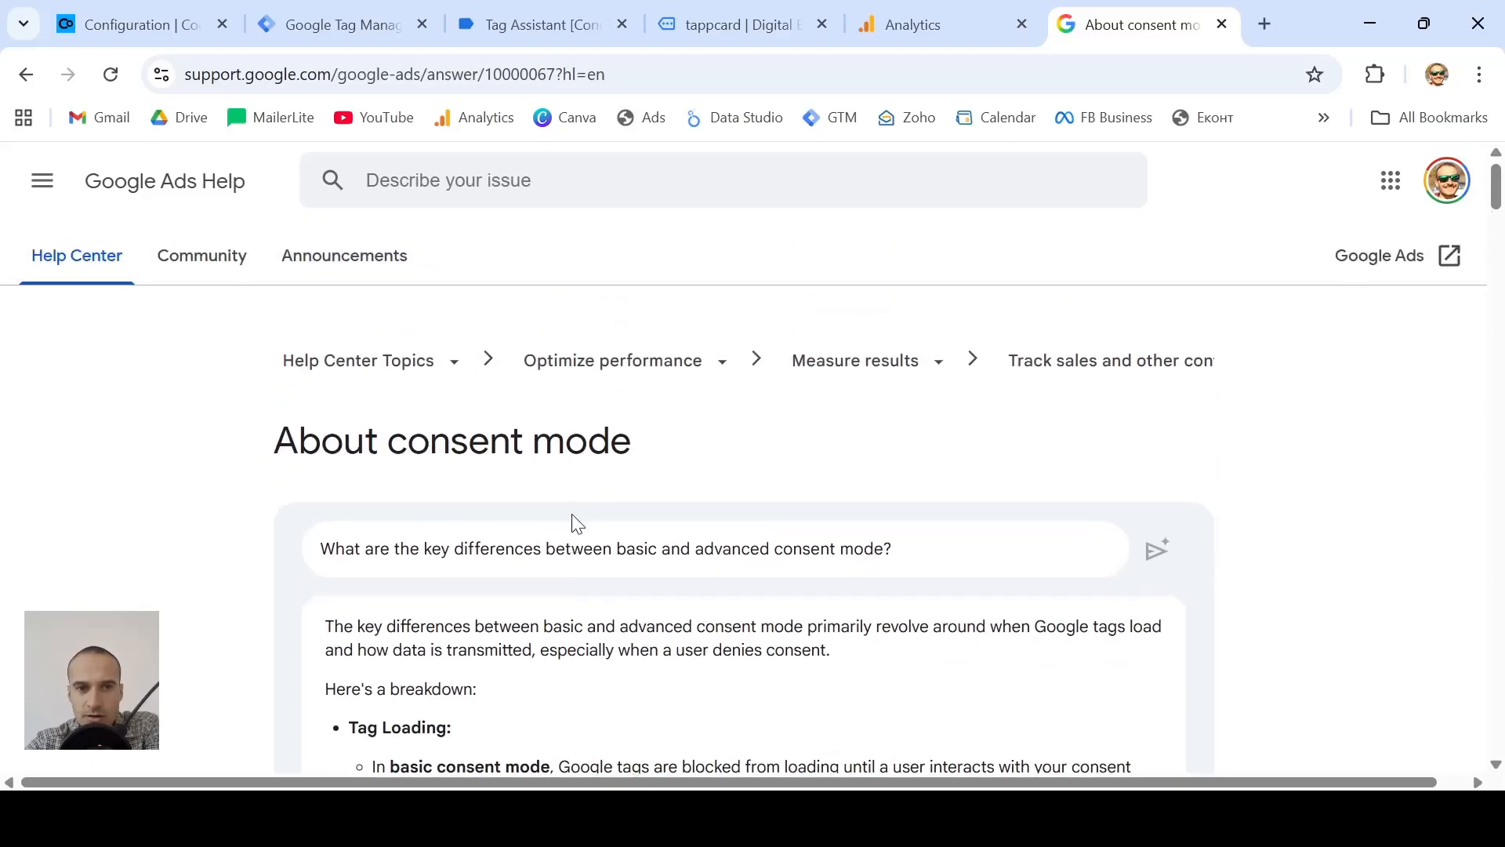
scroll(576, 521, "down", 2)
scroll(576, 523, "down", 3)
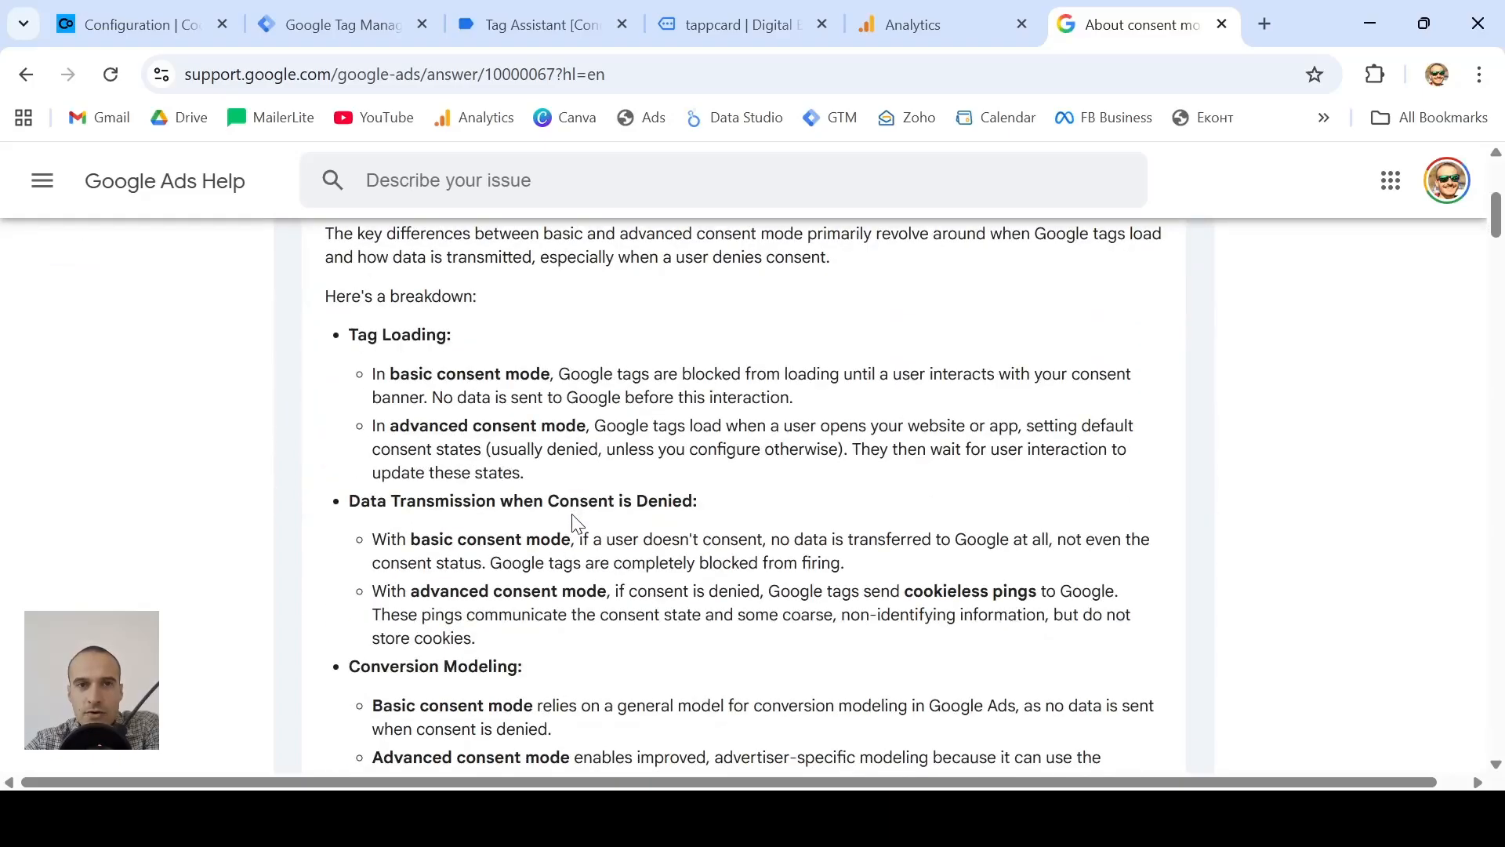
left_click(511, 9)
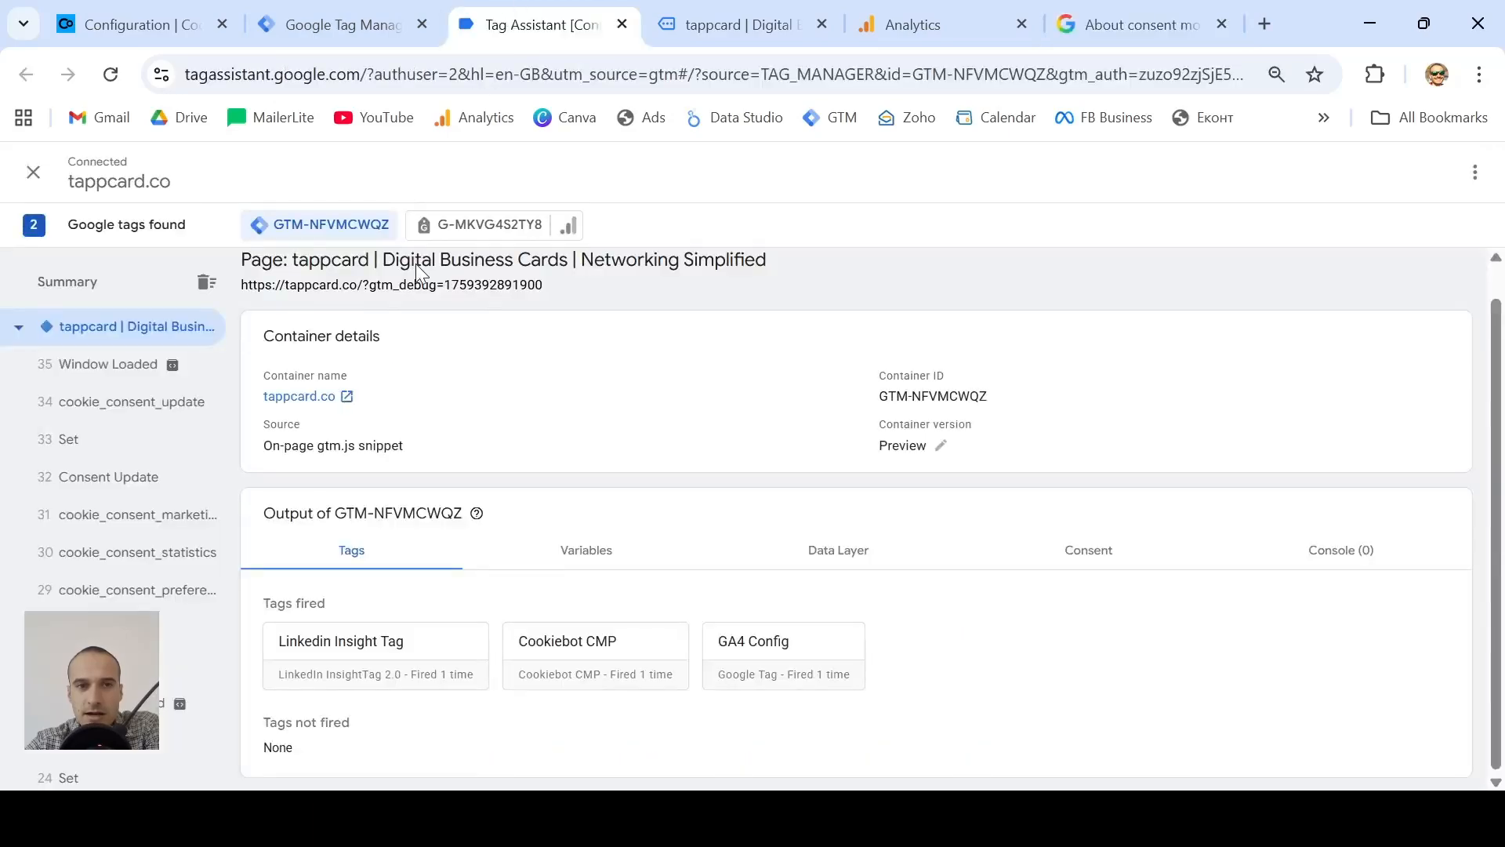
left_click(362, 17)
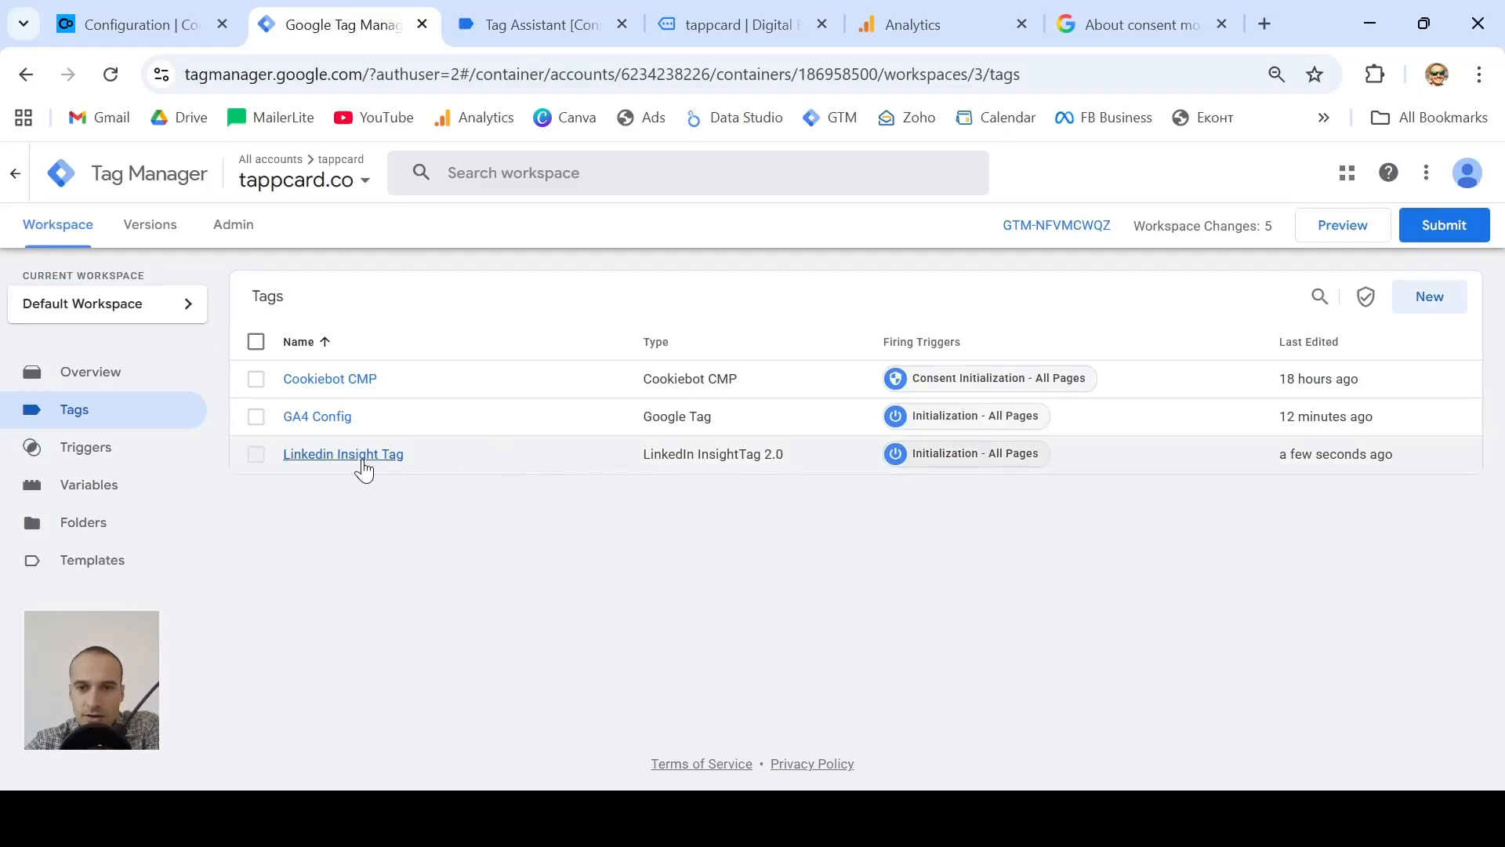
- Scroll to the Linkedin Insight Tag's Consent Settings, then switch to Cookiebot's Domain Group #1 configuration
left_click(363, 469)
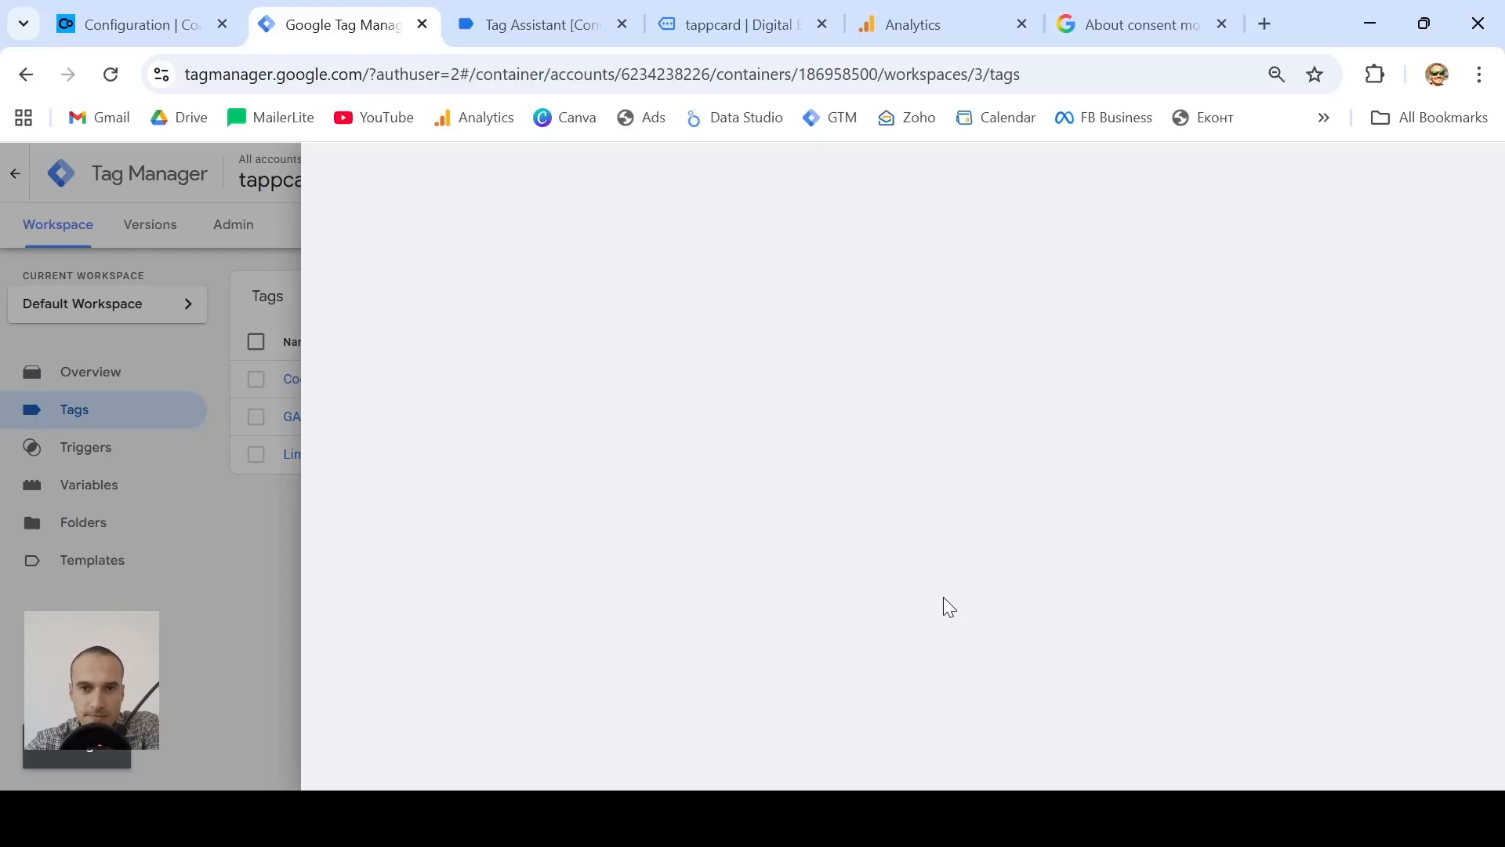
scroll(943, 598, "down", 2)
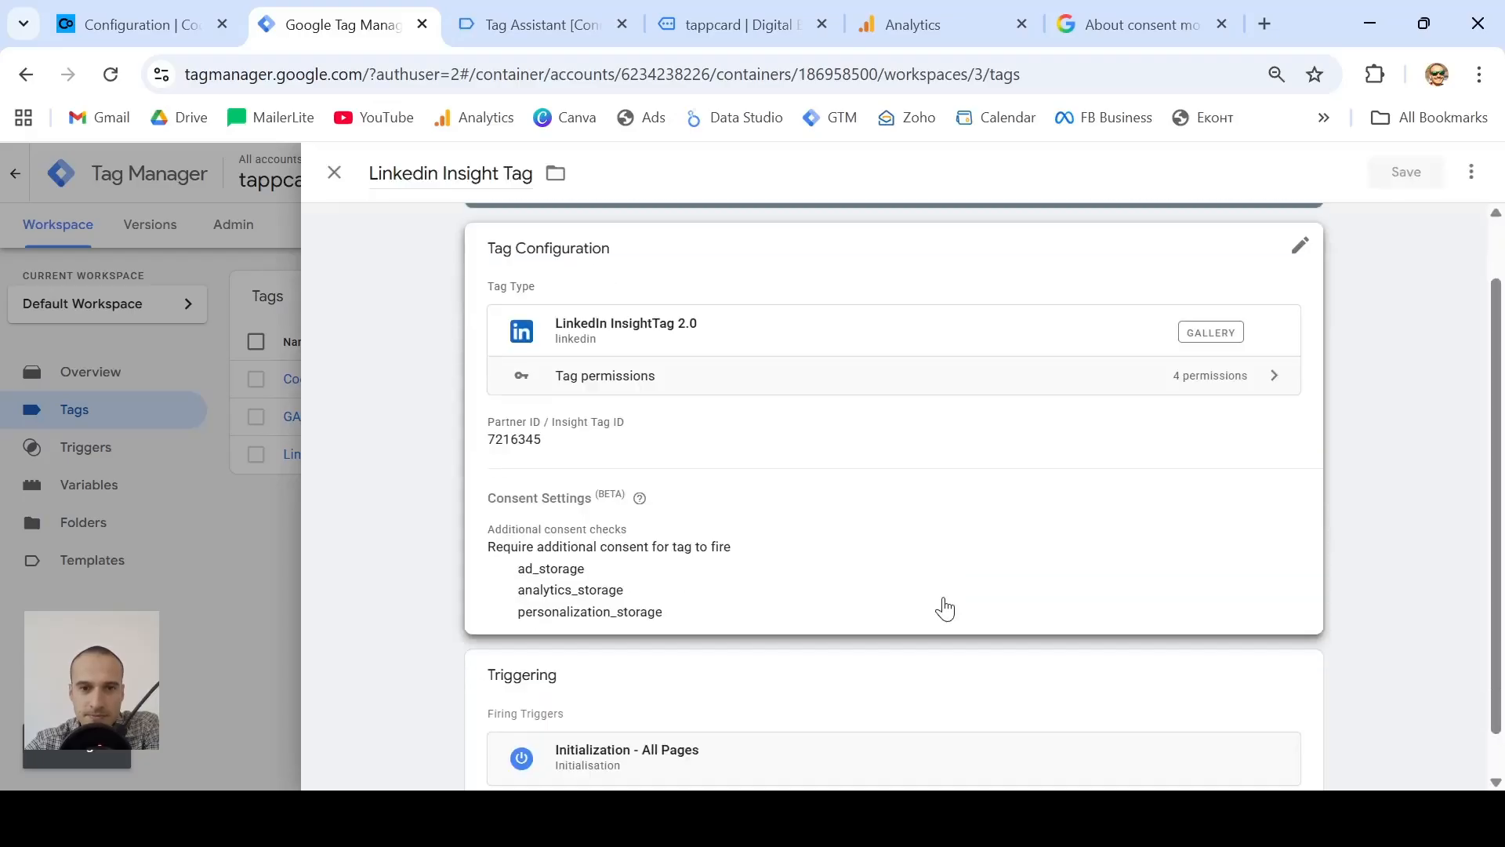
left_click(867, 538)
scroll(869, 538, "down", 4)
scroll(870, 538, "down", 5)
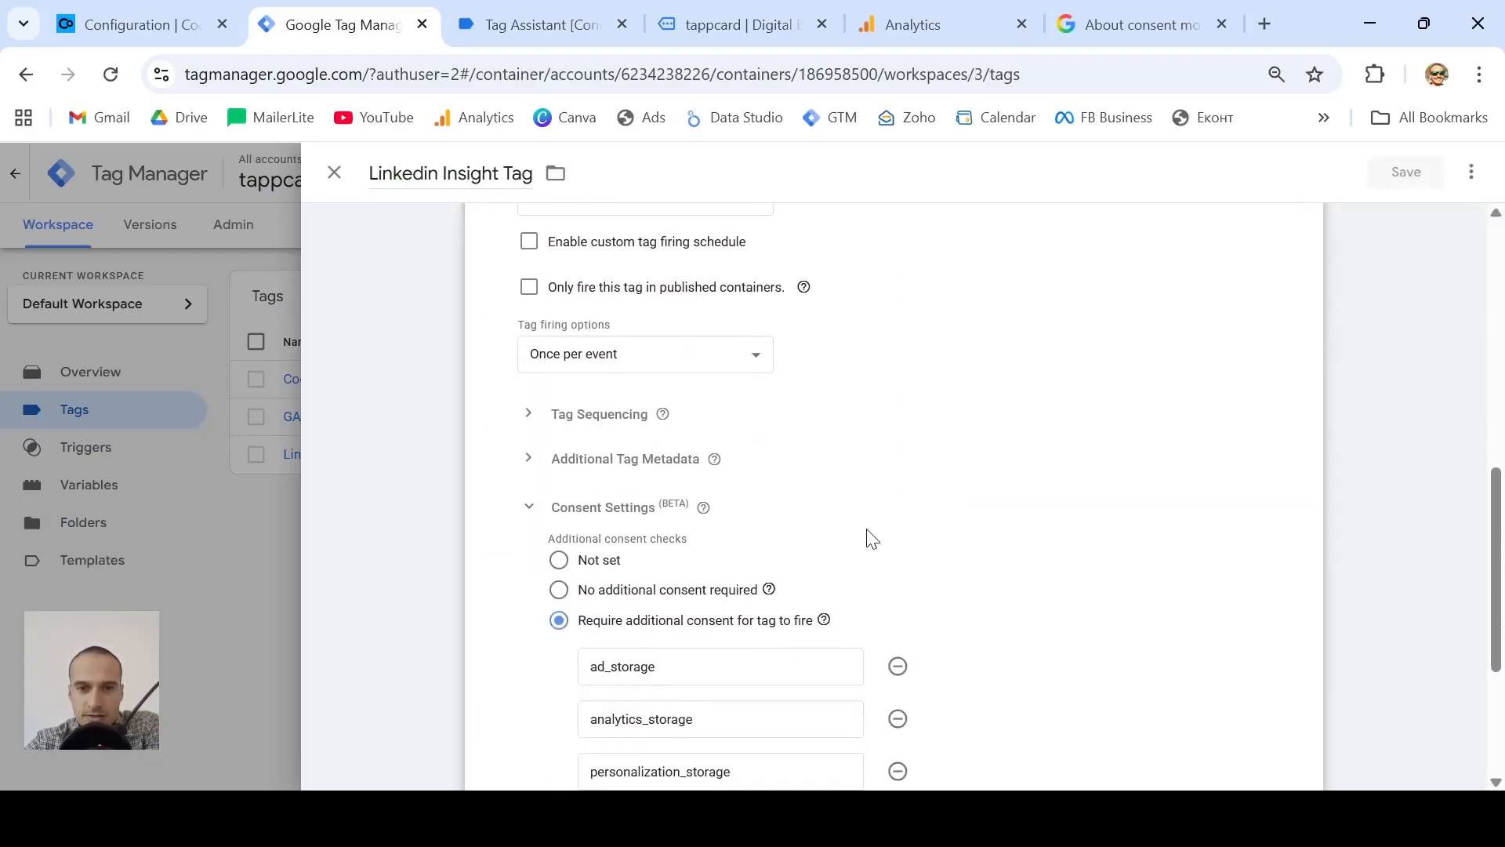
mouse_move(768, 390)
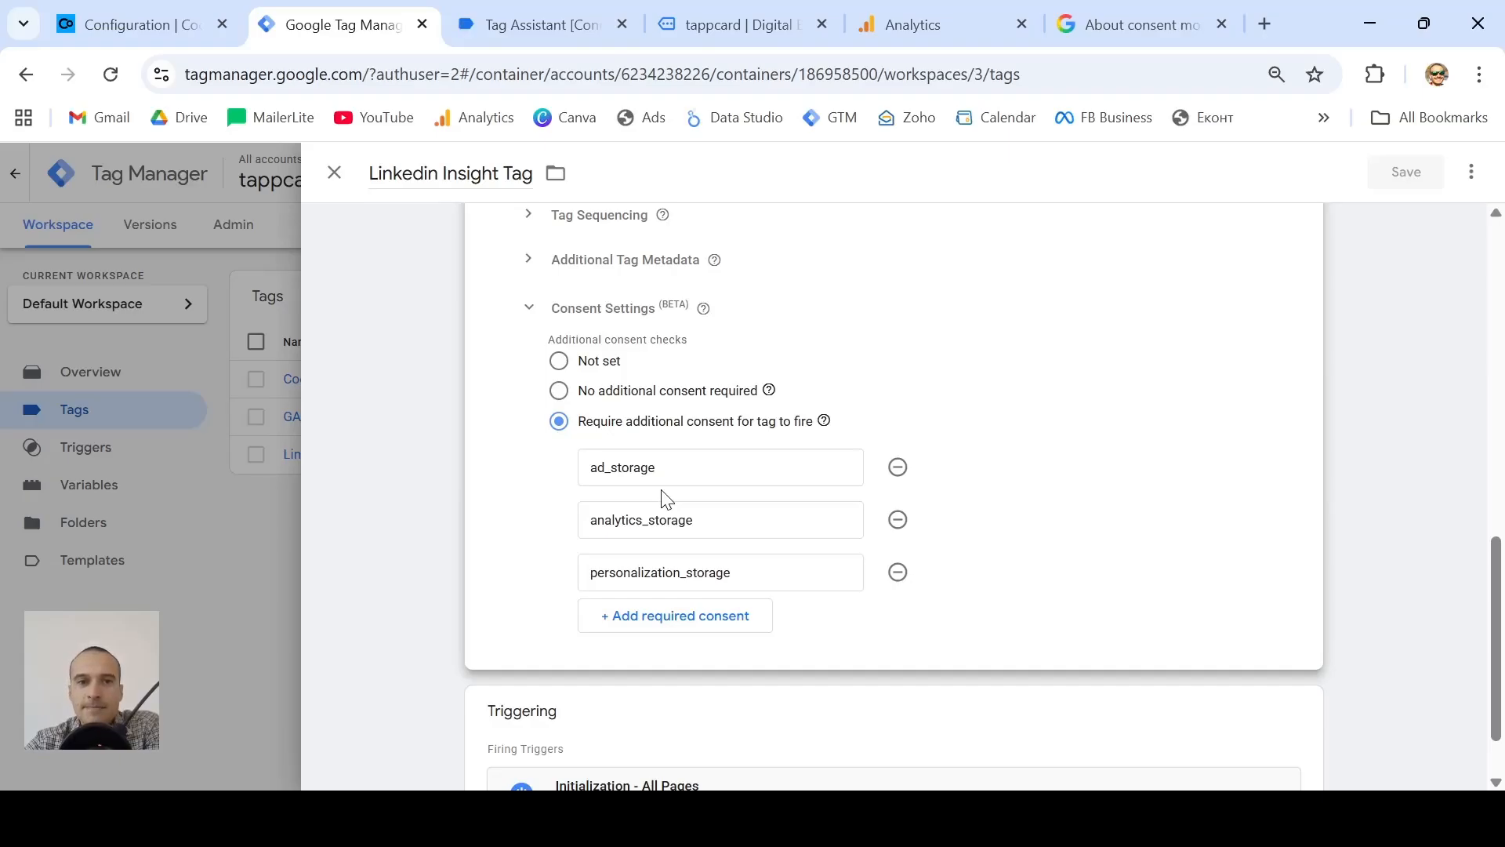
left_click(139, 29)
scroll(658, 379, "up", 6)
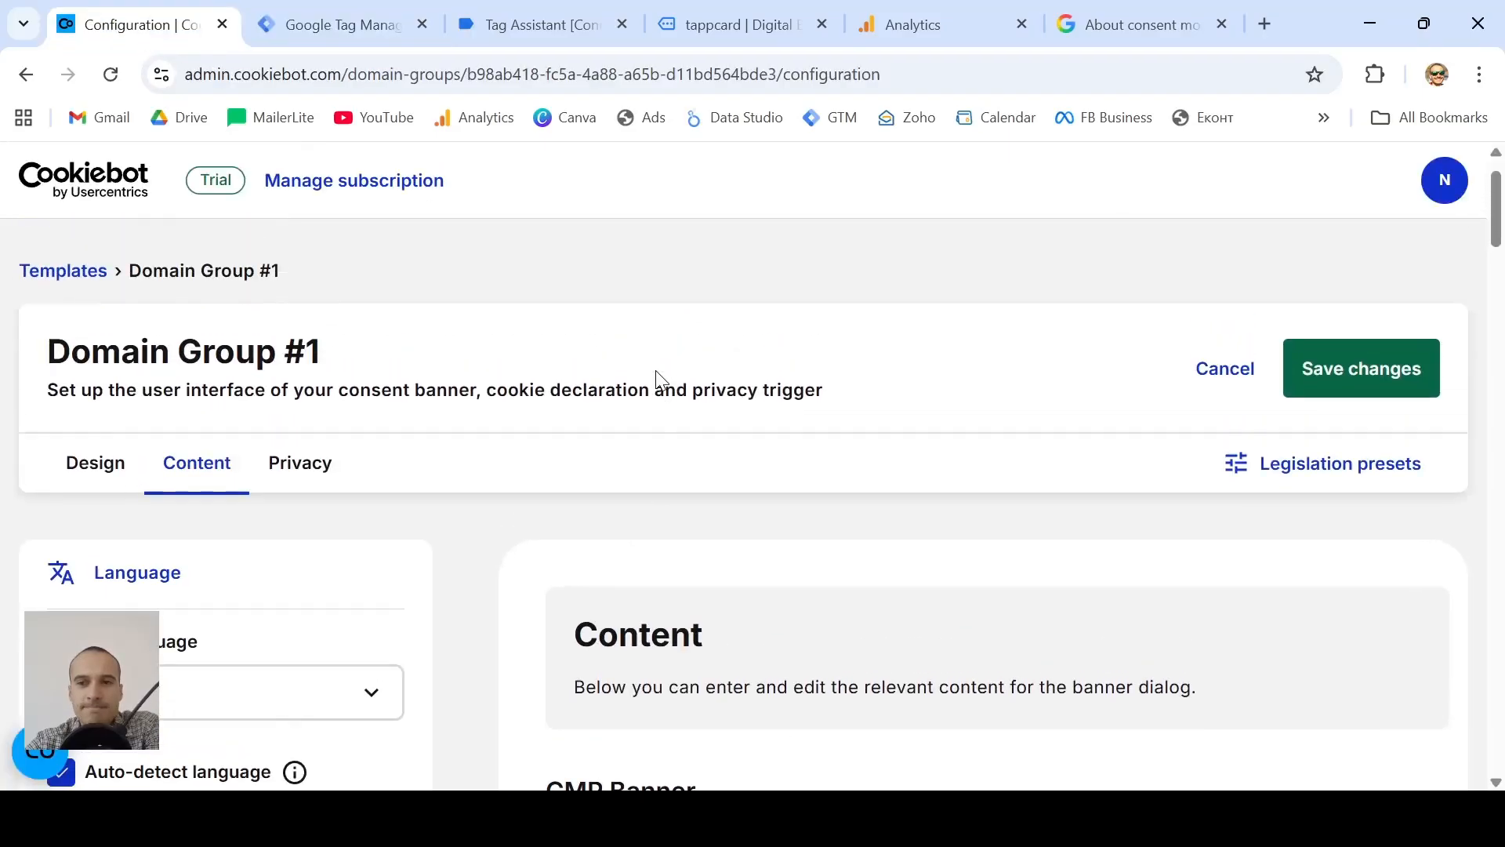